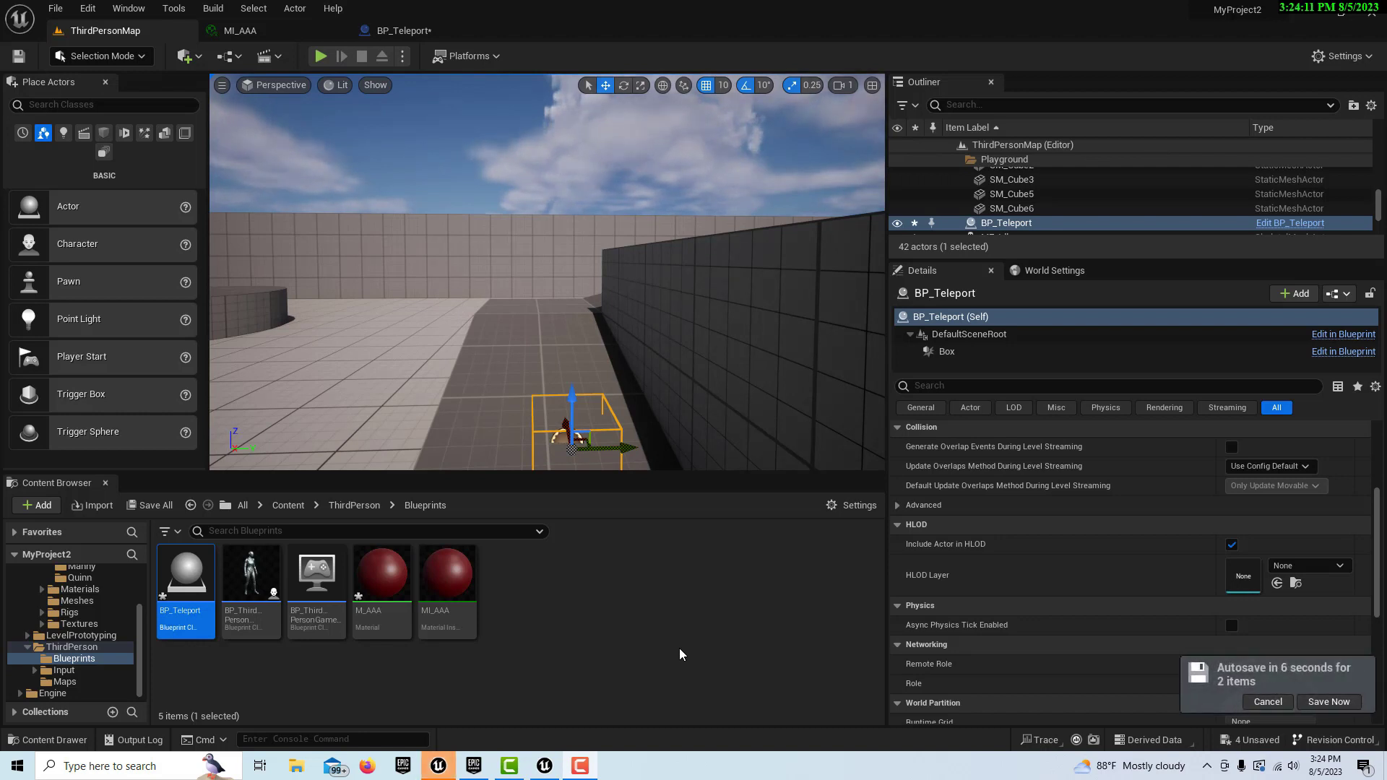
# Play-test the level by running the character up to the teleport box beside the ramp and watching the teleport.
pyautogui.click(321, 56)
pyautogui.click(445, 294)
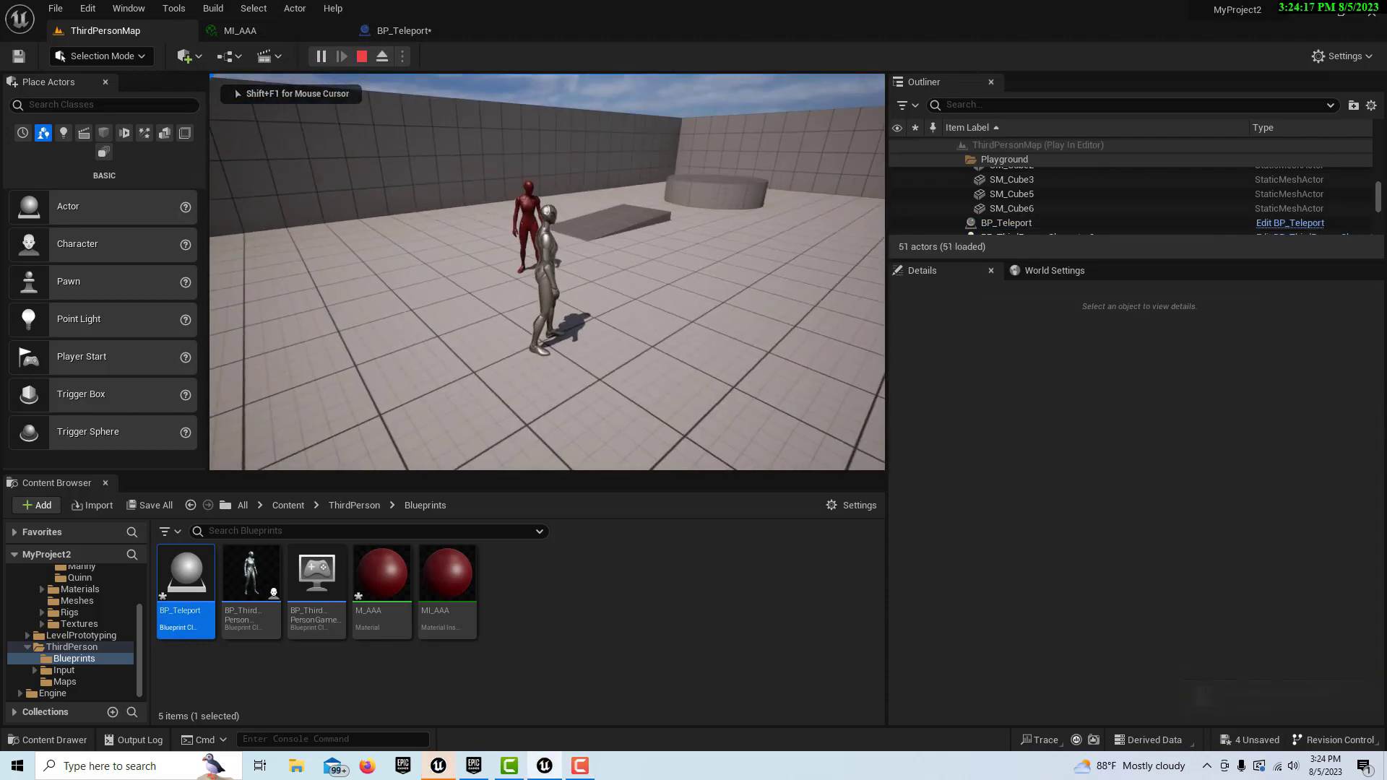
pyautogui.press('w')
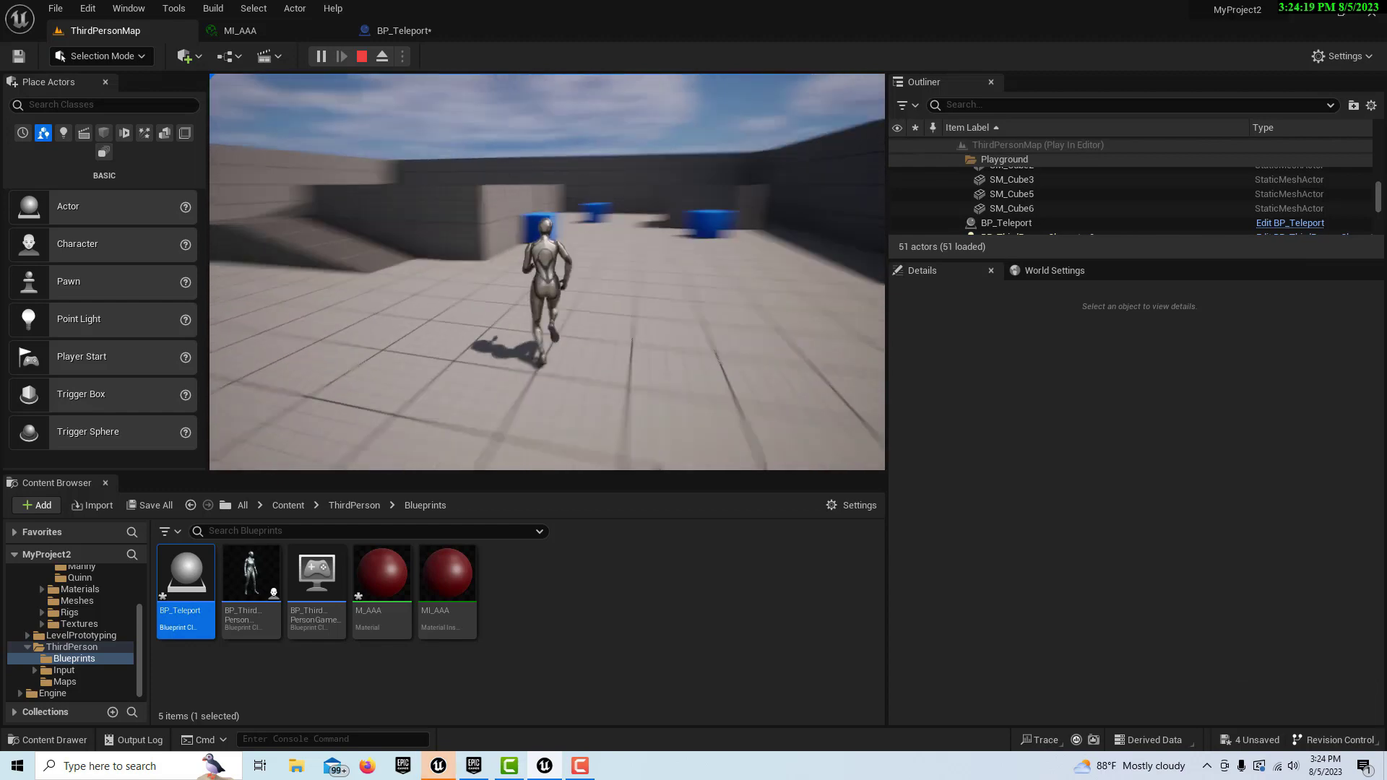
pyautogui.press('w')
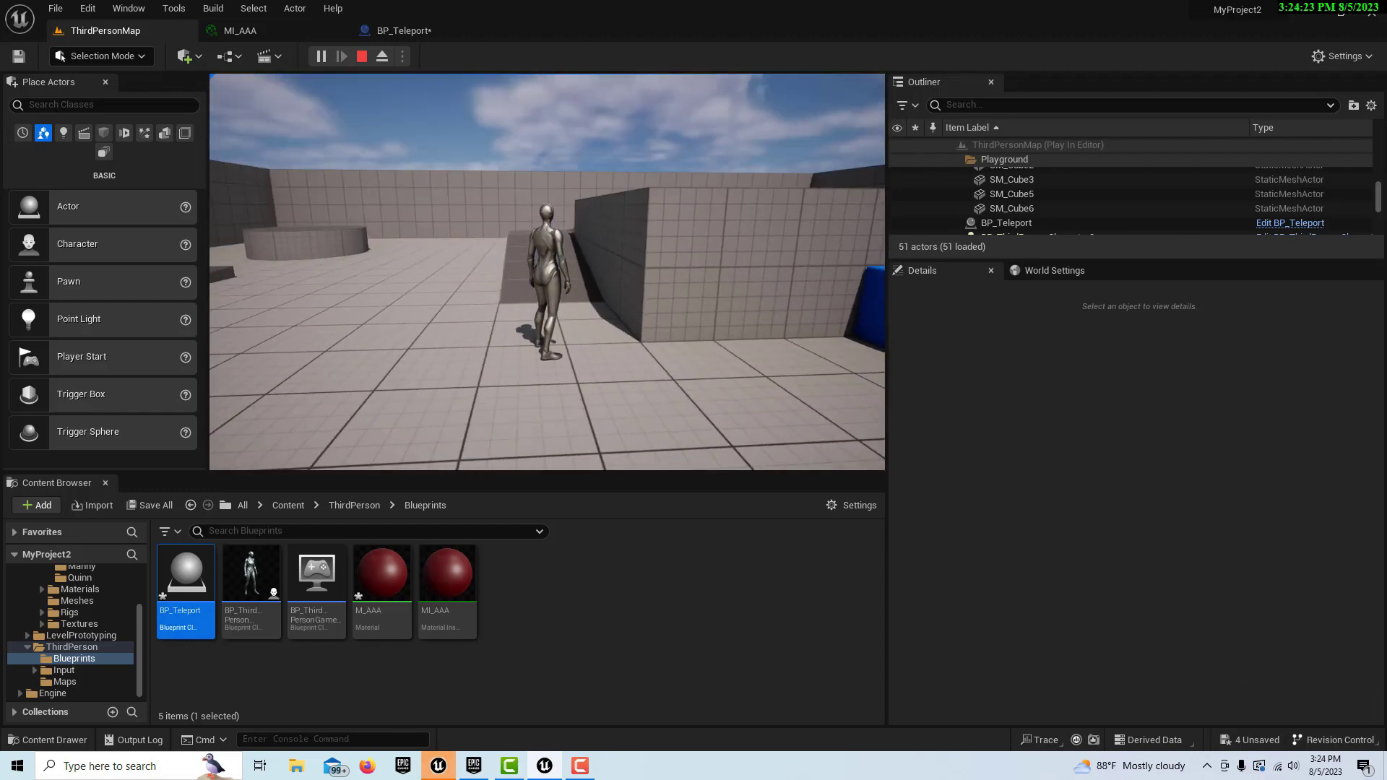
pyautogui.press('w')
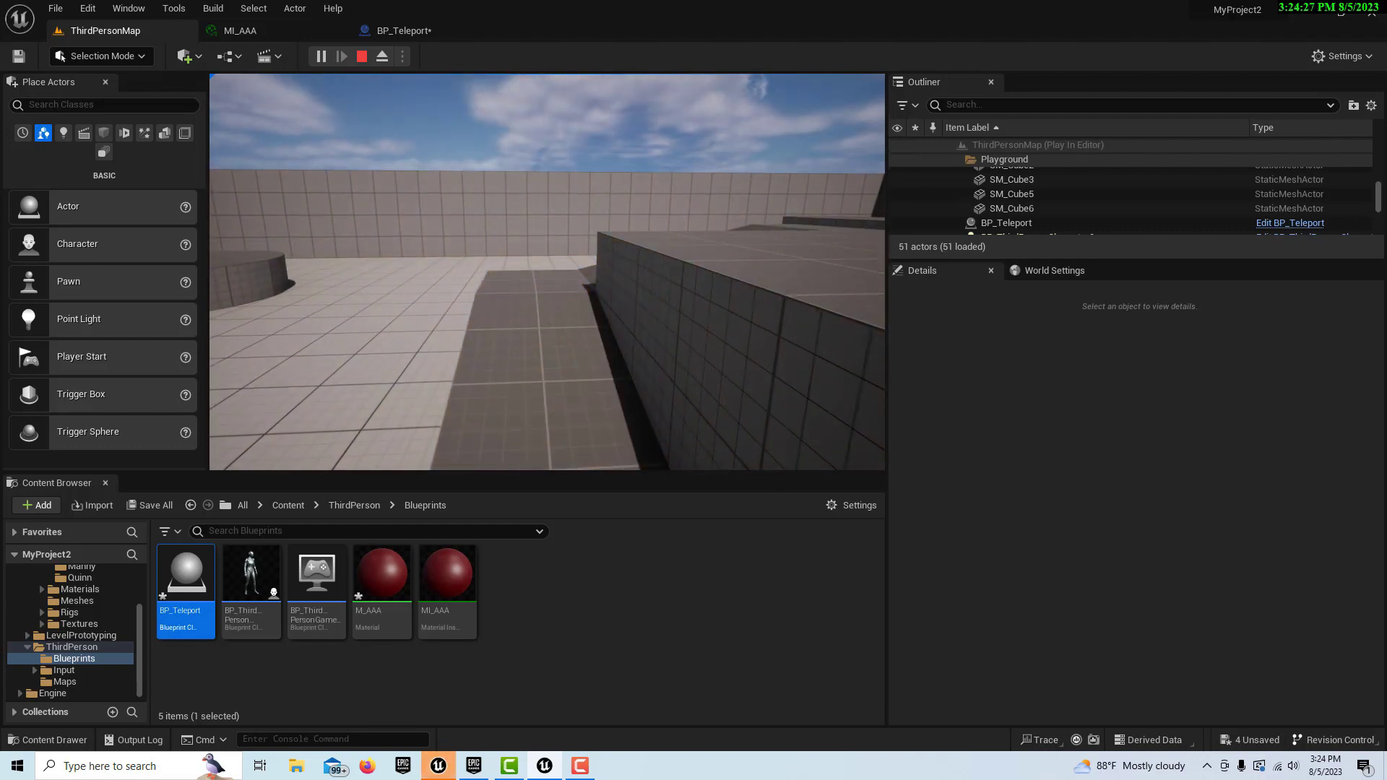
pyautogui.press('w')
pyautogui.press('w')
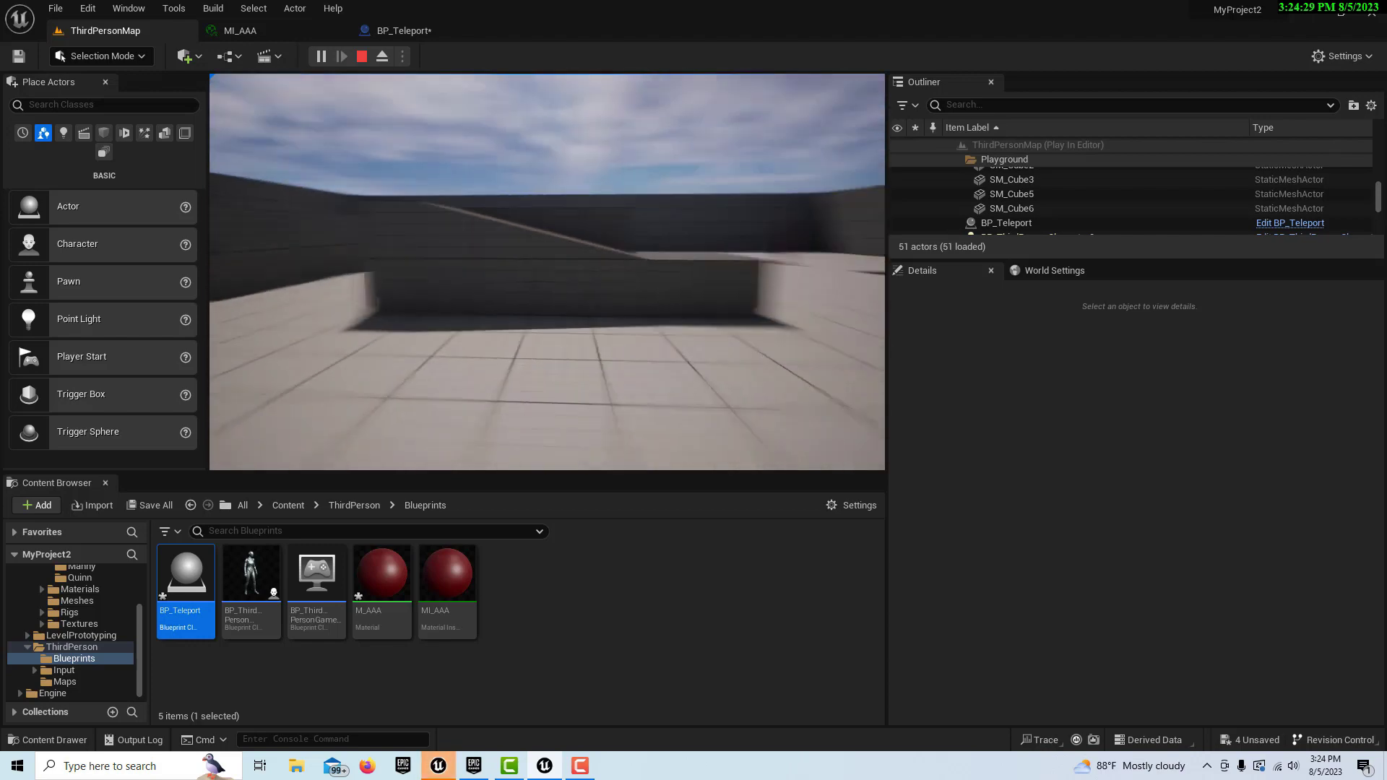
pyautogui.press('w')
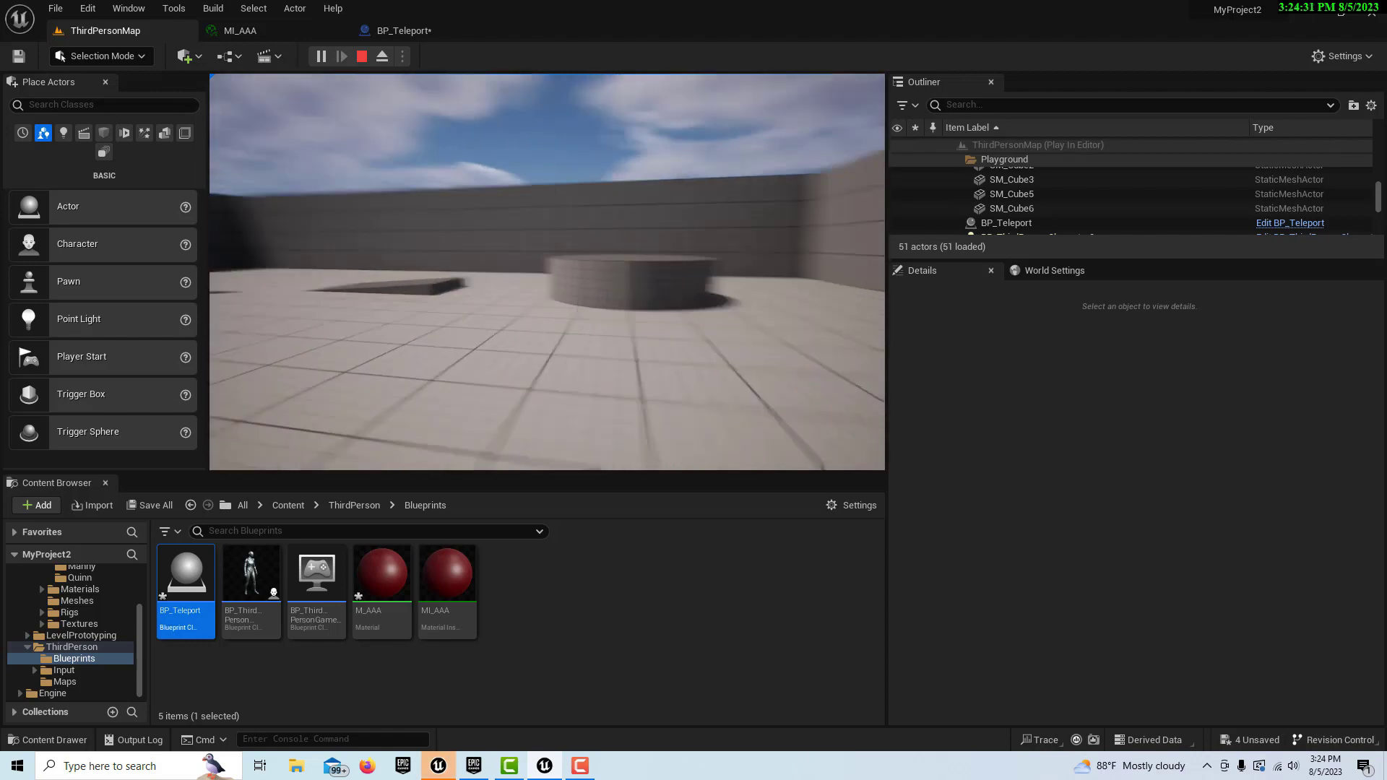
pyautogui.press('w')
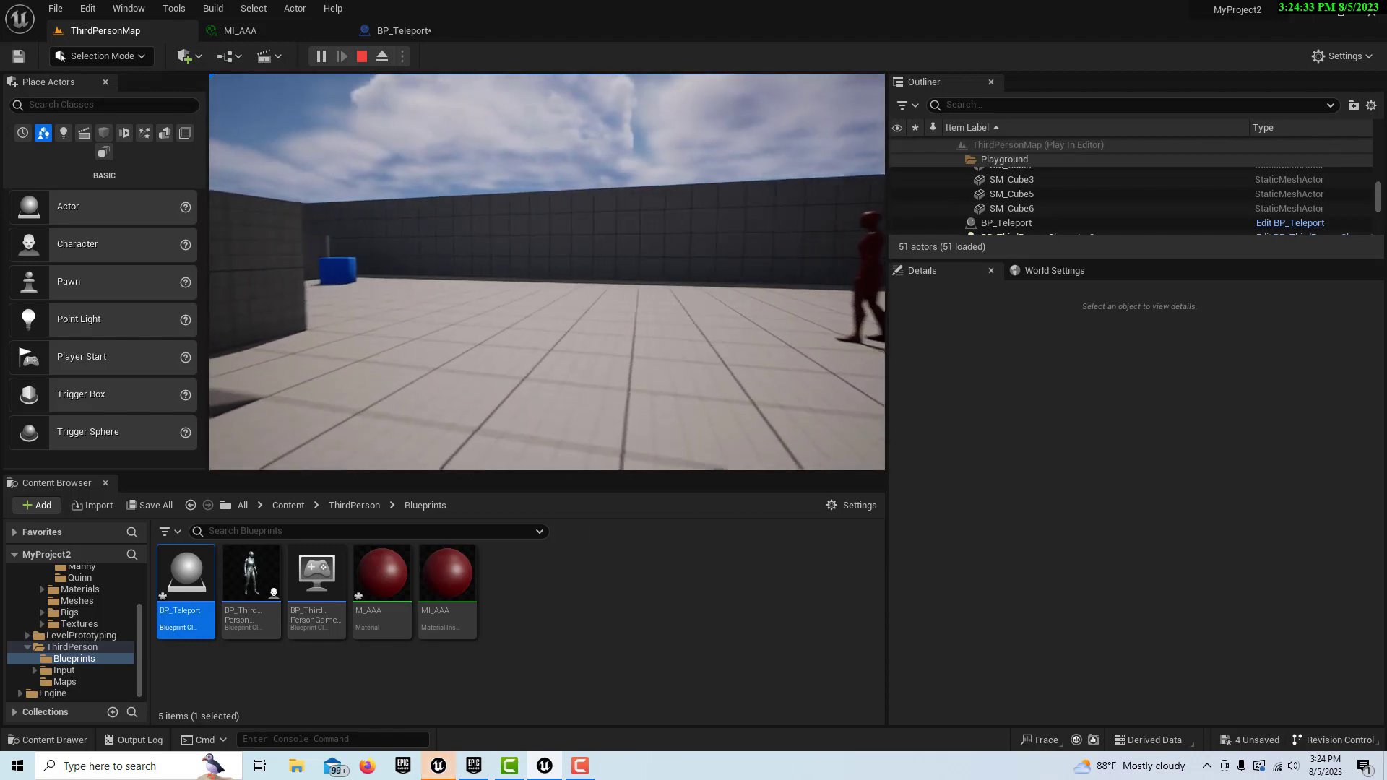
pyautogui.press('w')
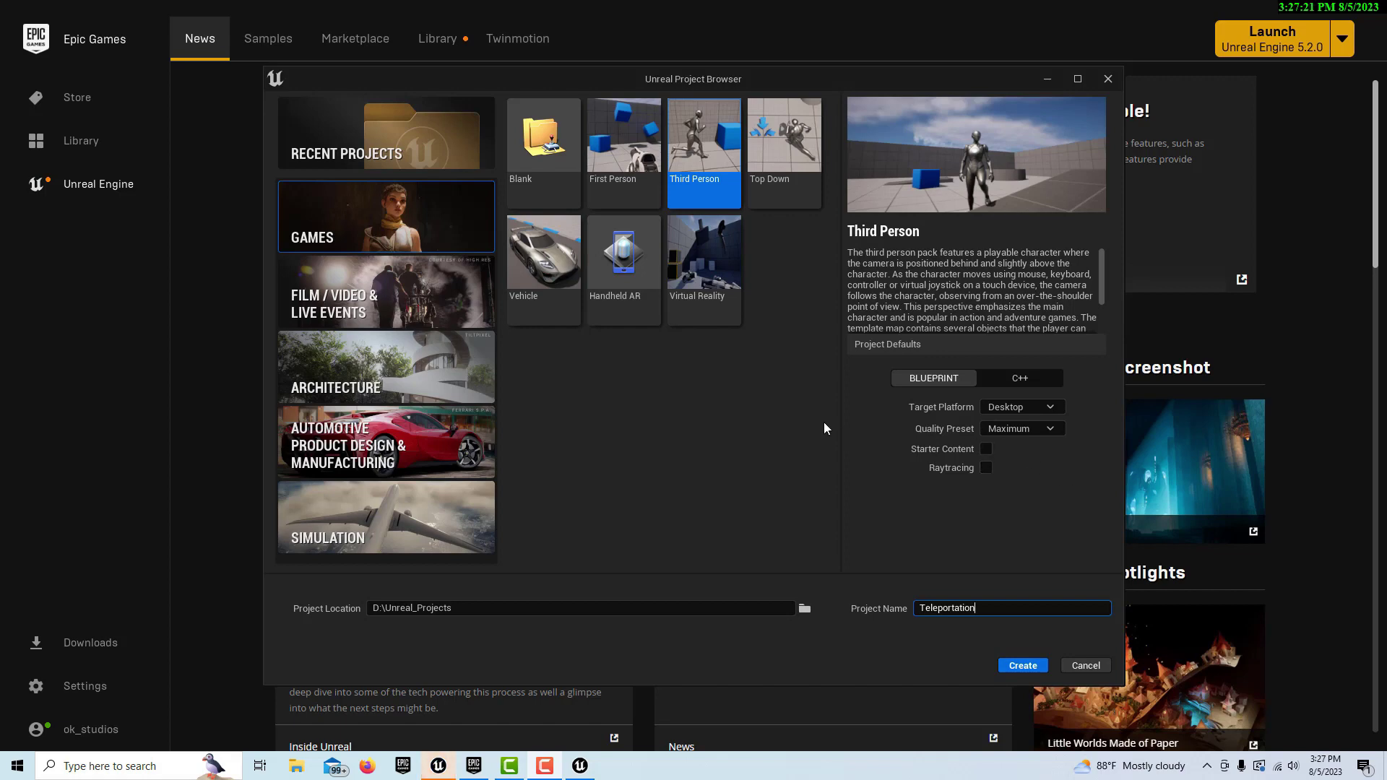
# Create the Blueprint project Teleportation from the Third Person games template.
pyautogui.click(377, 238)
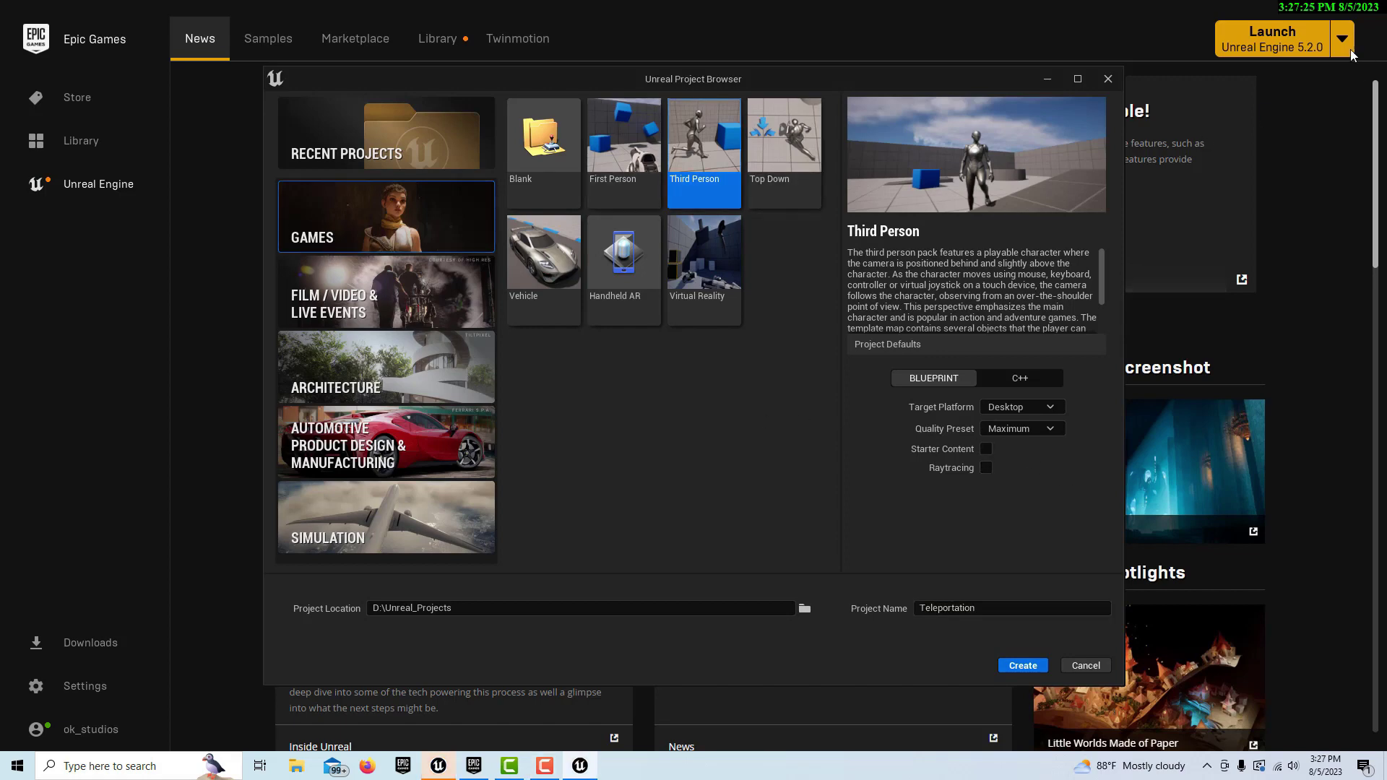
pyautogui.click(1035, 666)
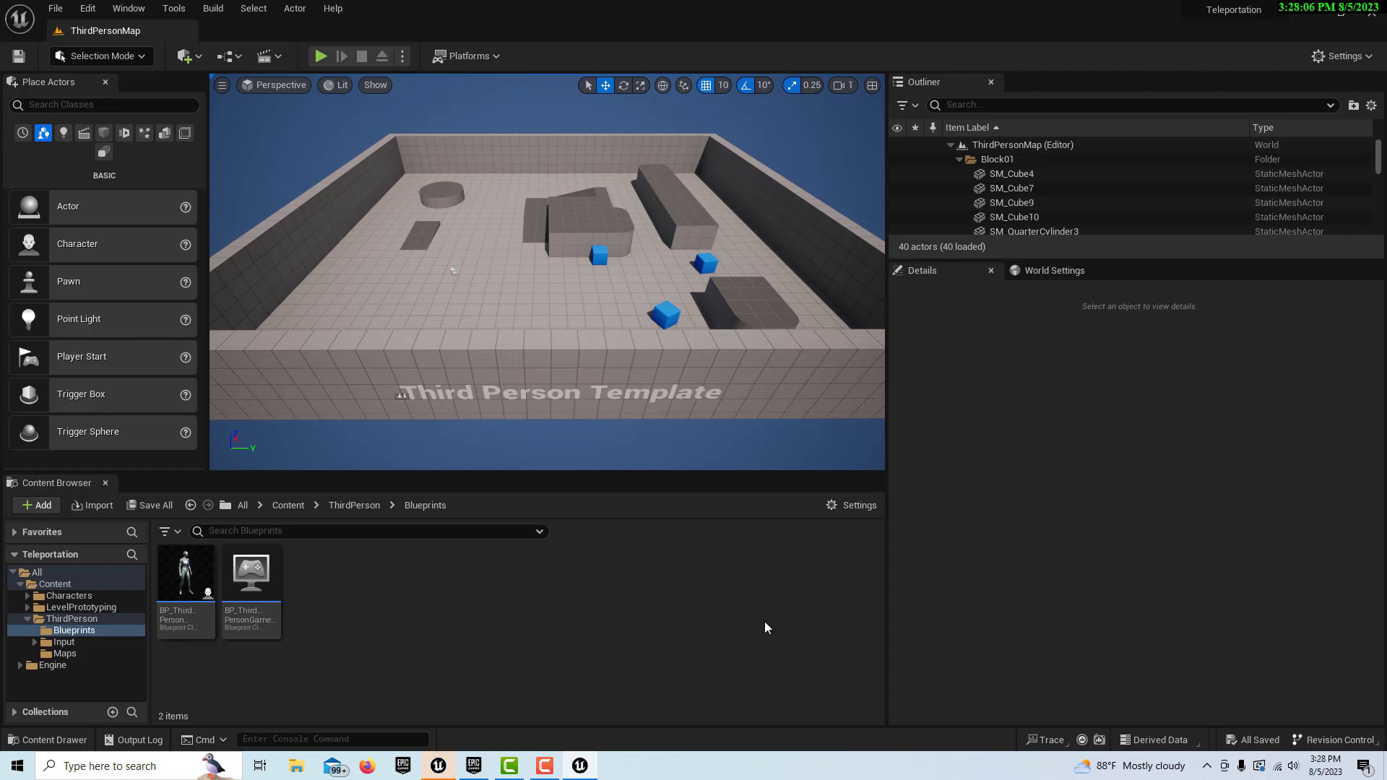
# Create a new material named M_AAA in the ThirdPerson Blueprints folder.
pyautogui.rightClick(390, 593)
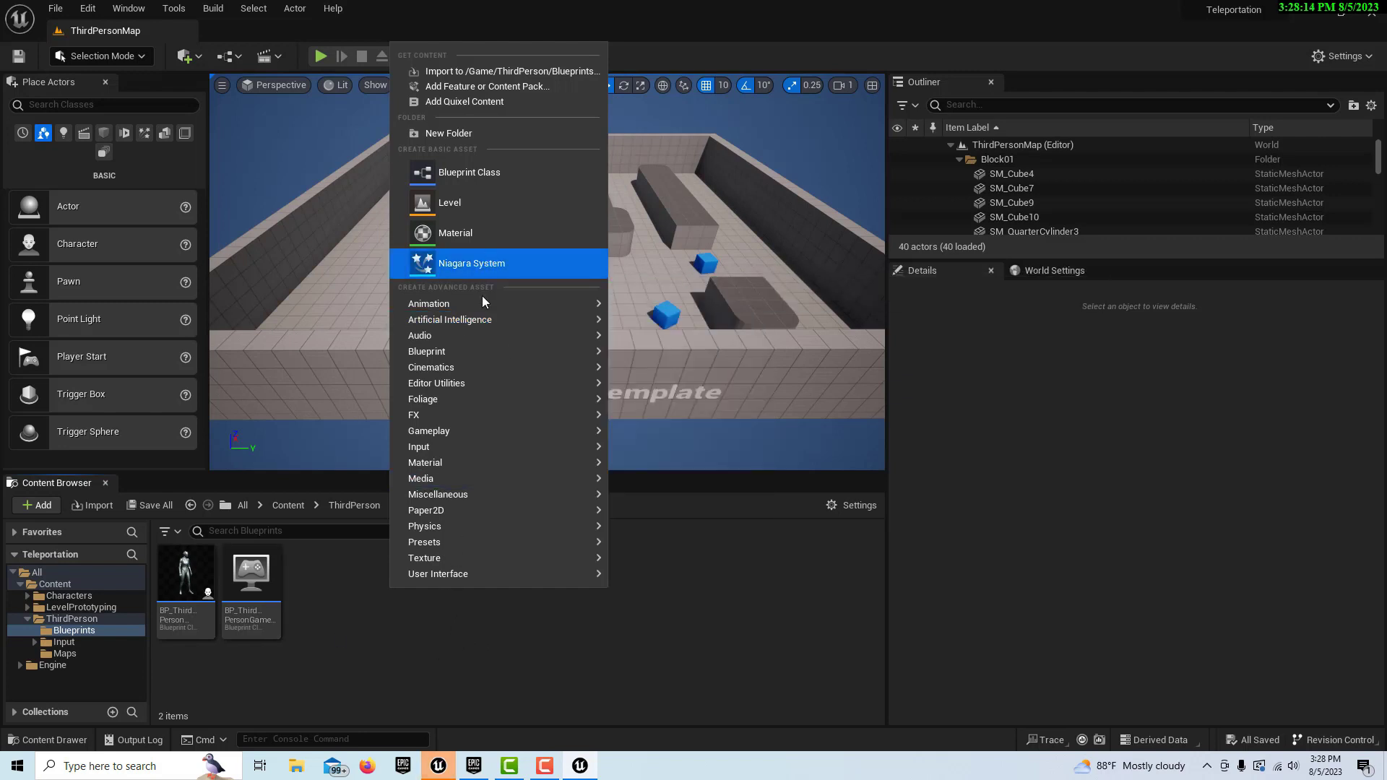
pyautogui.moveTo(489, 462)
pyautogui.click(727, 459)
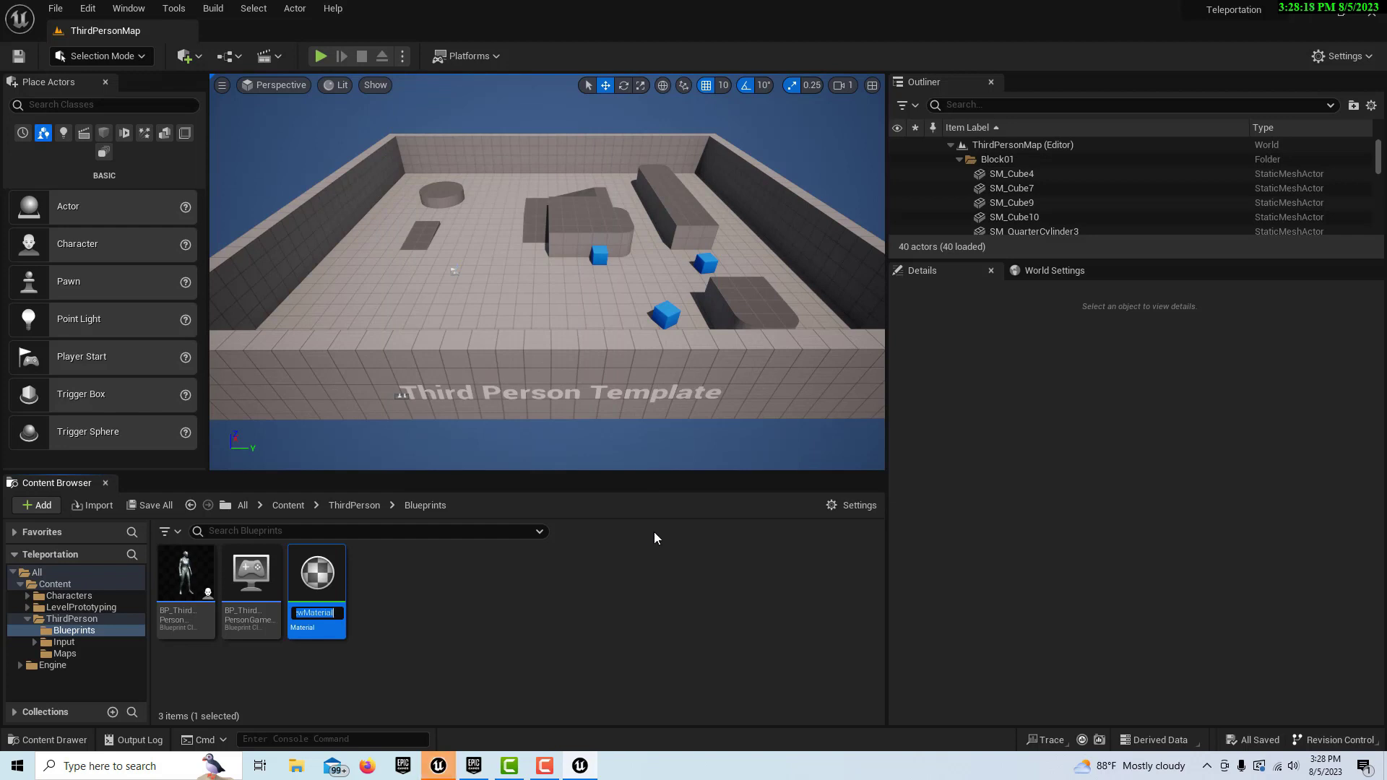
pyautogui.write('AAA')
pyautogui.press('Home')
pyautogui.write('M_')
pyautogui.press('Return')
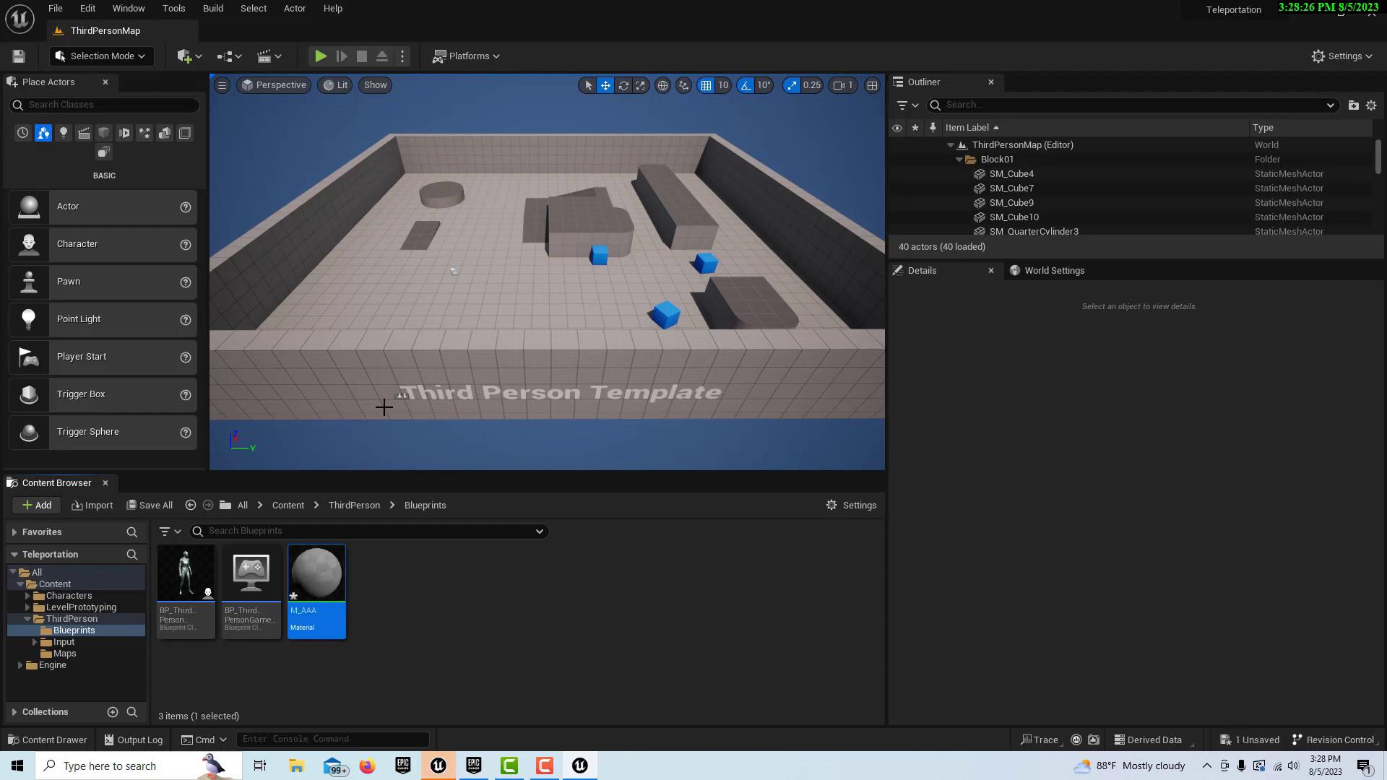
# In the M_AAA material, move the result node aside to free graph space and set the Blend Mode to Masked.
pyautogui.doubleClick(327, 584)
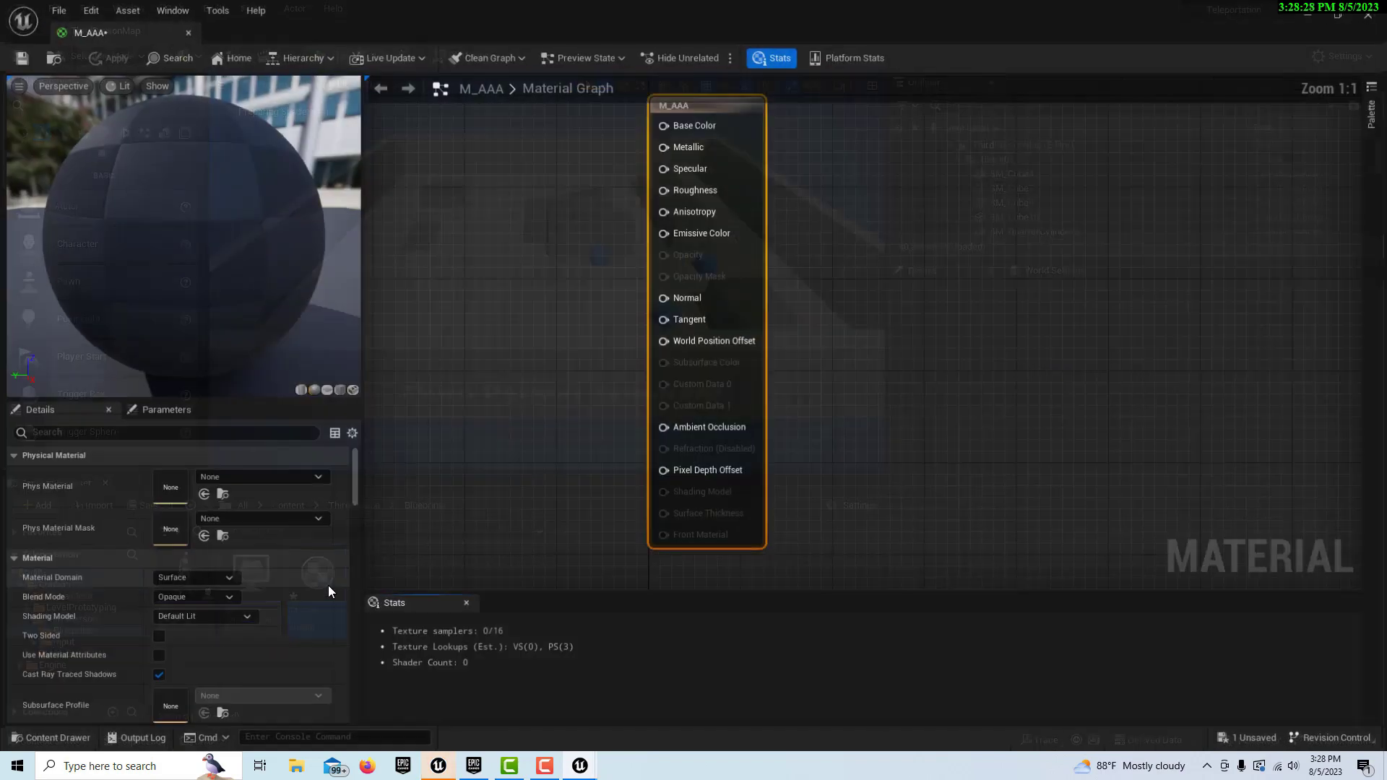
pyautogui.moveTo(875, 272); pyautogui.dragTo(1170, 279)
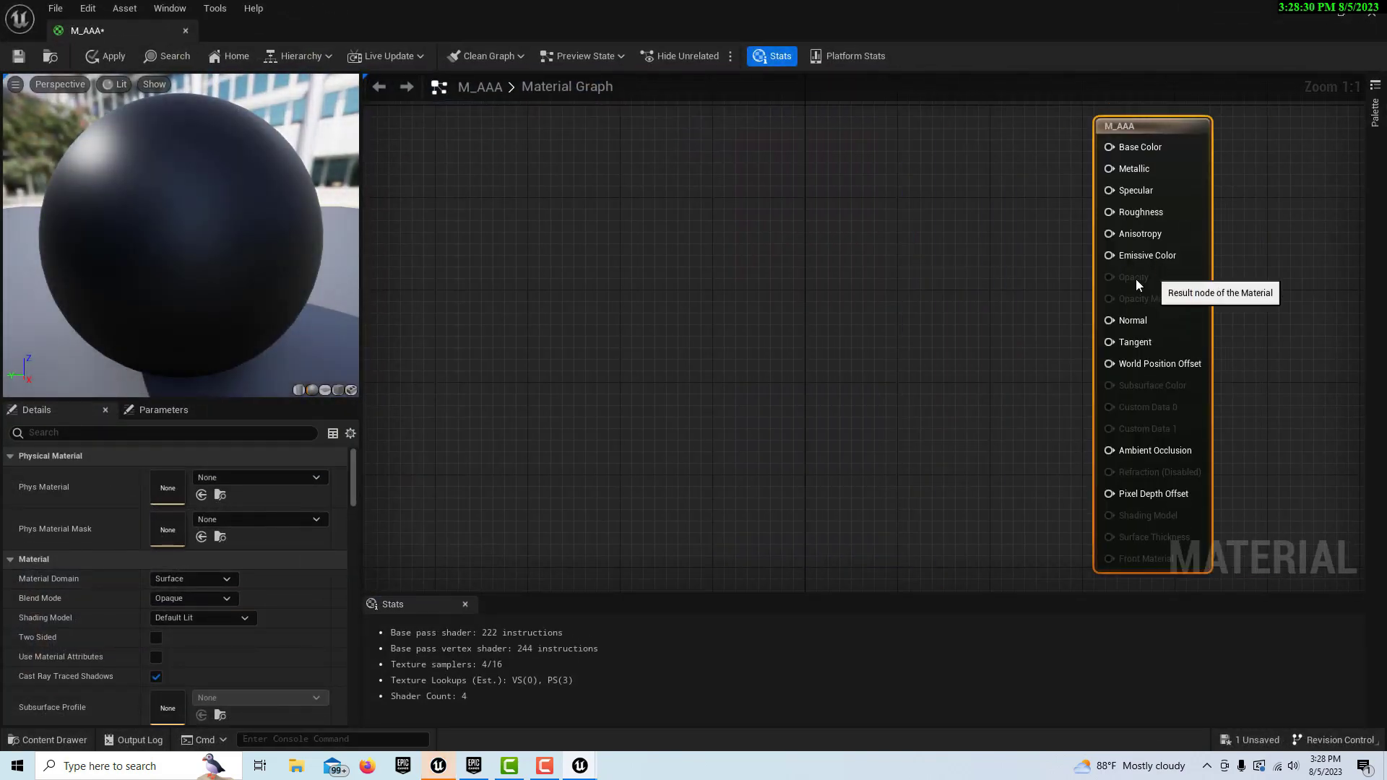
pyautogui.scroll(-1, 933, 321)
pyautogui.moveTo(868, 336); pyautogui.dragTo(905, 331, button='right')
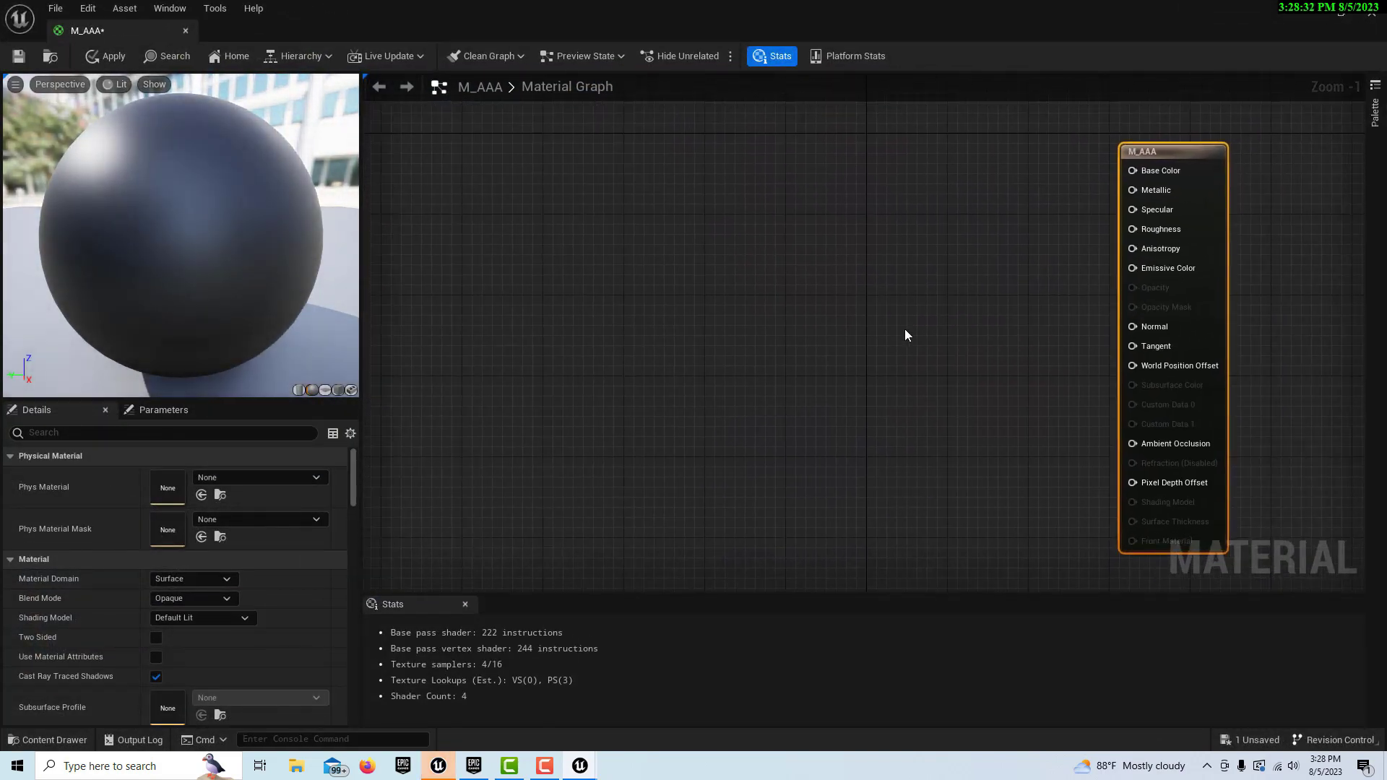
pyautogui.scroll(-1, 904, 331)
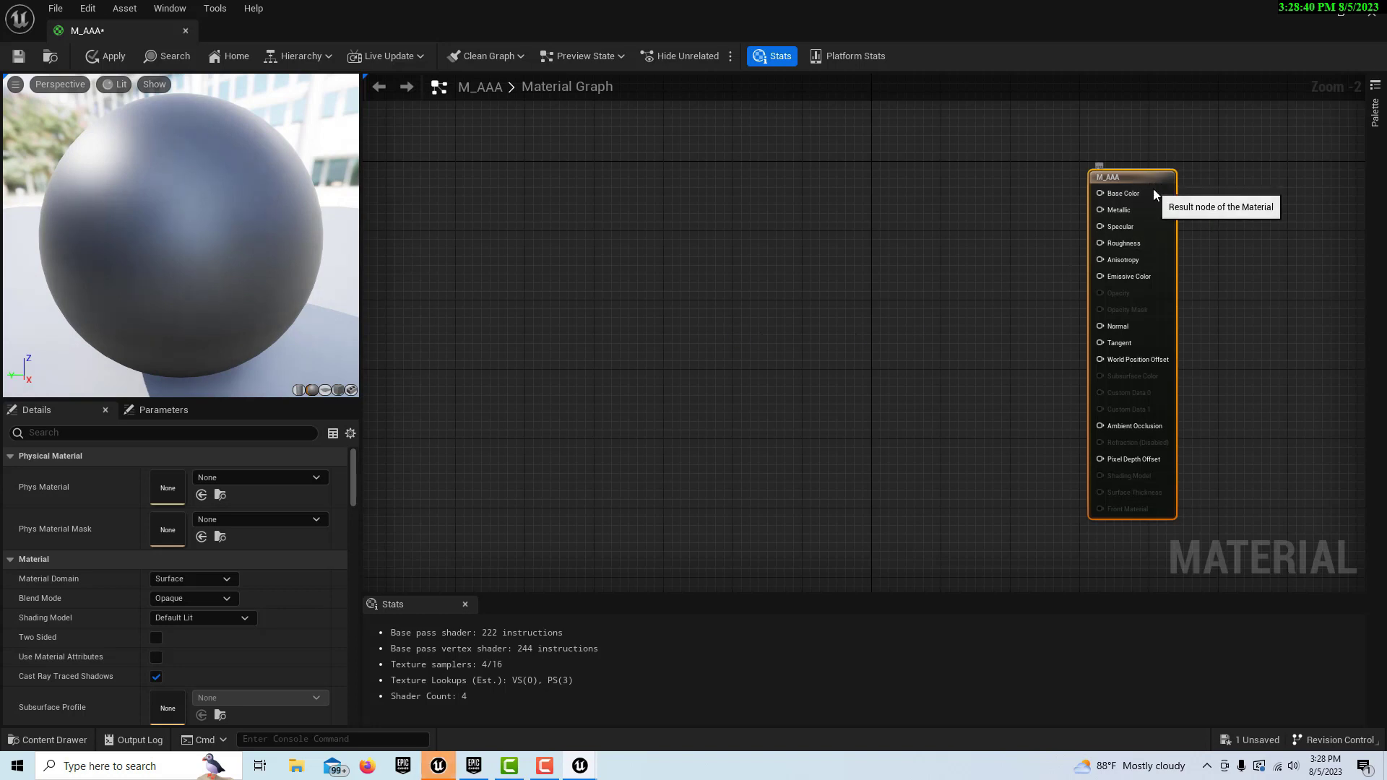
pyautogui.click(225, 599)
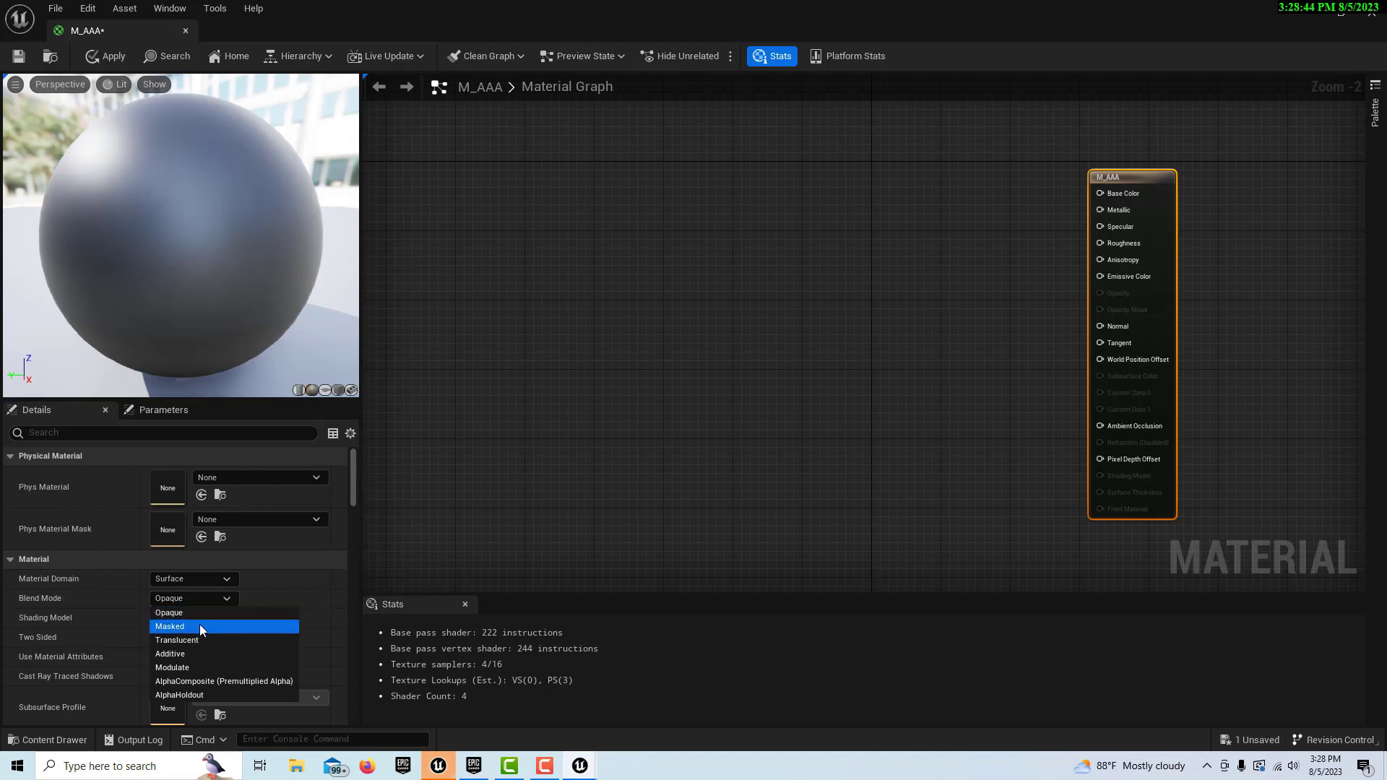
pyautogui.click(199, 626)
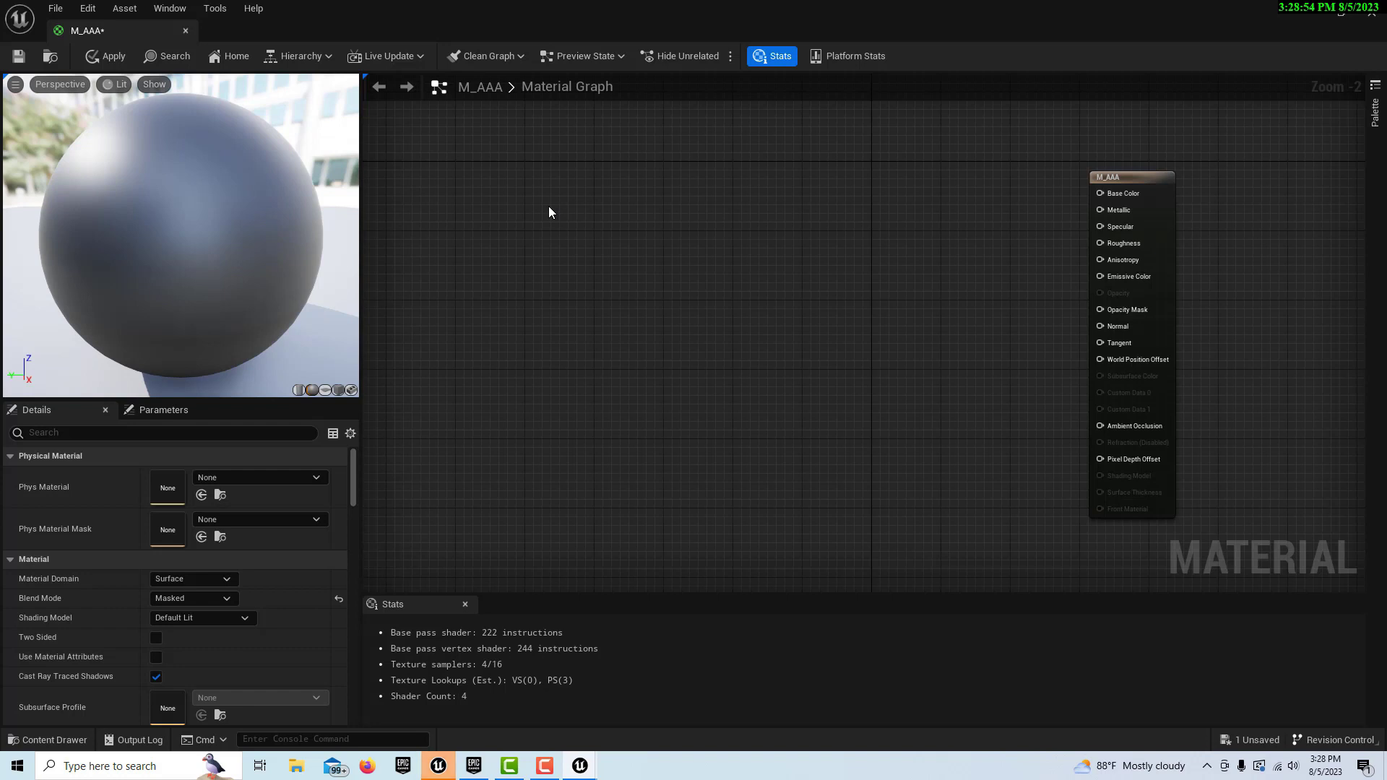
# Add a vector parameter named Color to the empty area of the material graph.
pyautogui.click(674, 236)
pyautogui.write('vvvvvvvvvvv')
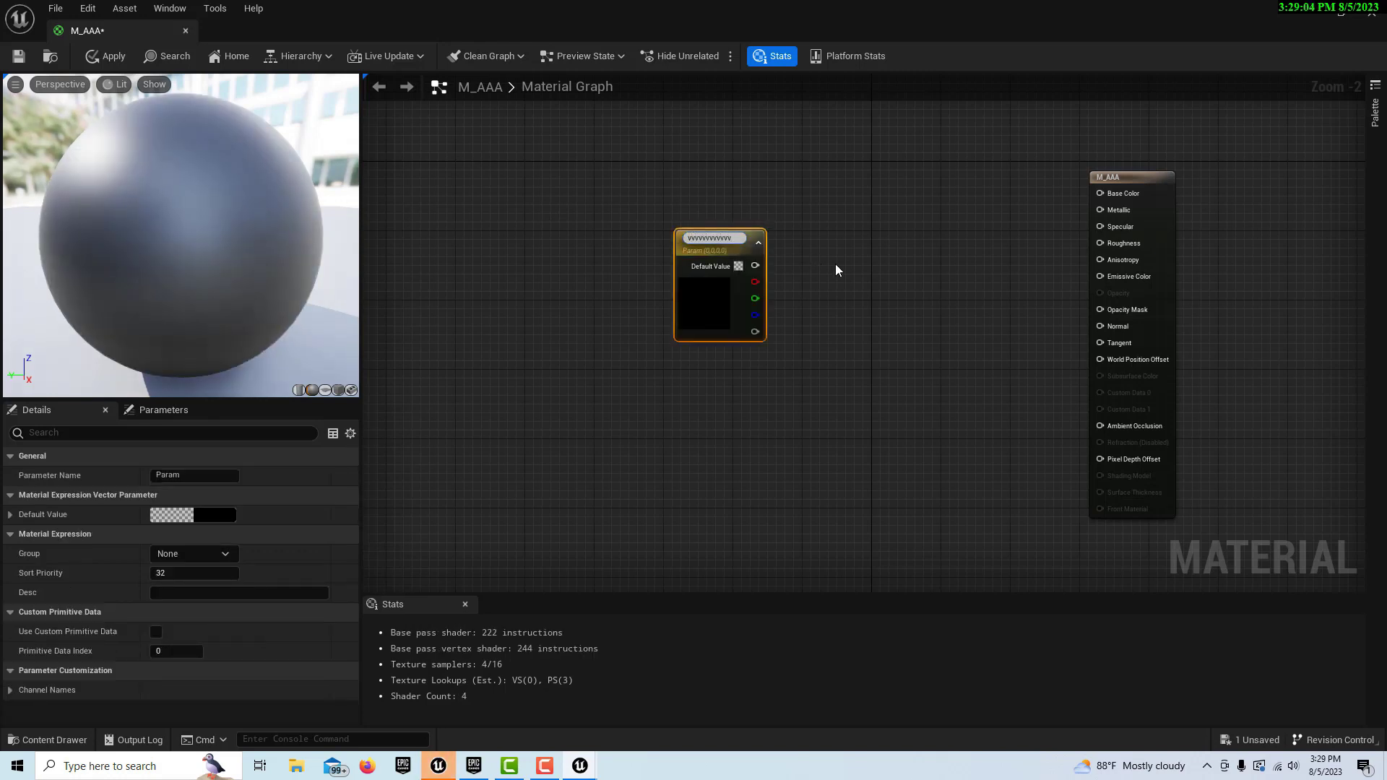
pyautogui.press('BackSpace')
pyautogui.press('BackSpace')
pyautogui.press('BackSpace')
pyautogui.press('BackSpace')
pyautogui.press('BackSpace')
pyautogui.press('BackSpace')
pyautogui.press('BackSpace')
pyautogui.press('BackSpace')
pyautogui.press('BackSpace')
pyautogui.press('BackSpace')
pyautogui.press('BackSpace')
pyautogui.write('Color')
pyautogui.press('Return')
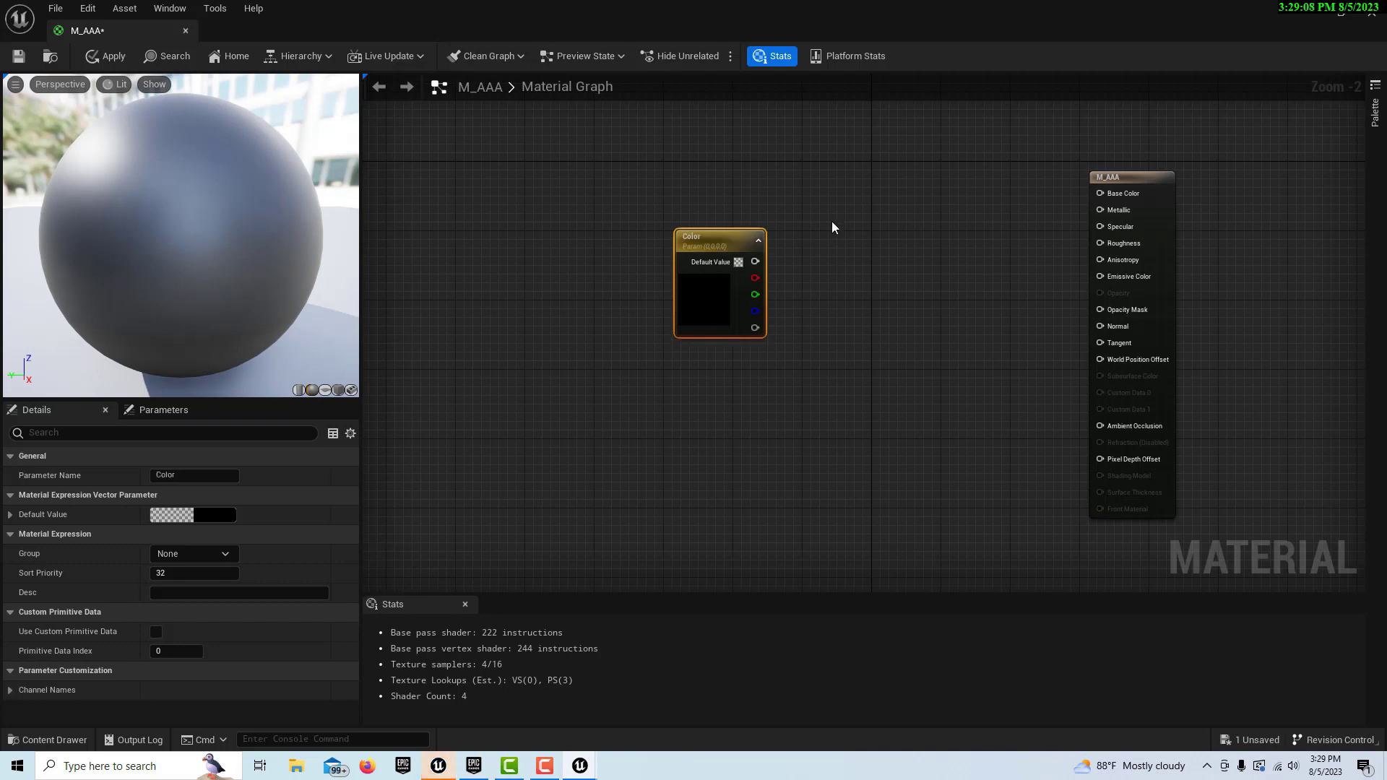
# Duplicate the Color parameter, place the copy below it and rename the copy Emissive.
pyautogui.doubleClick(715, 239)
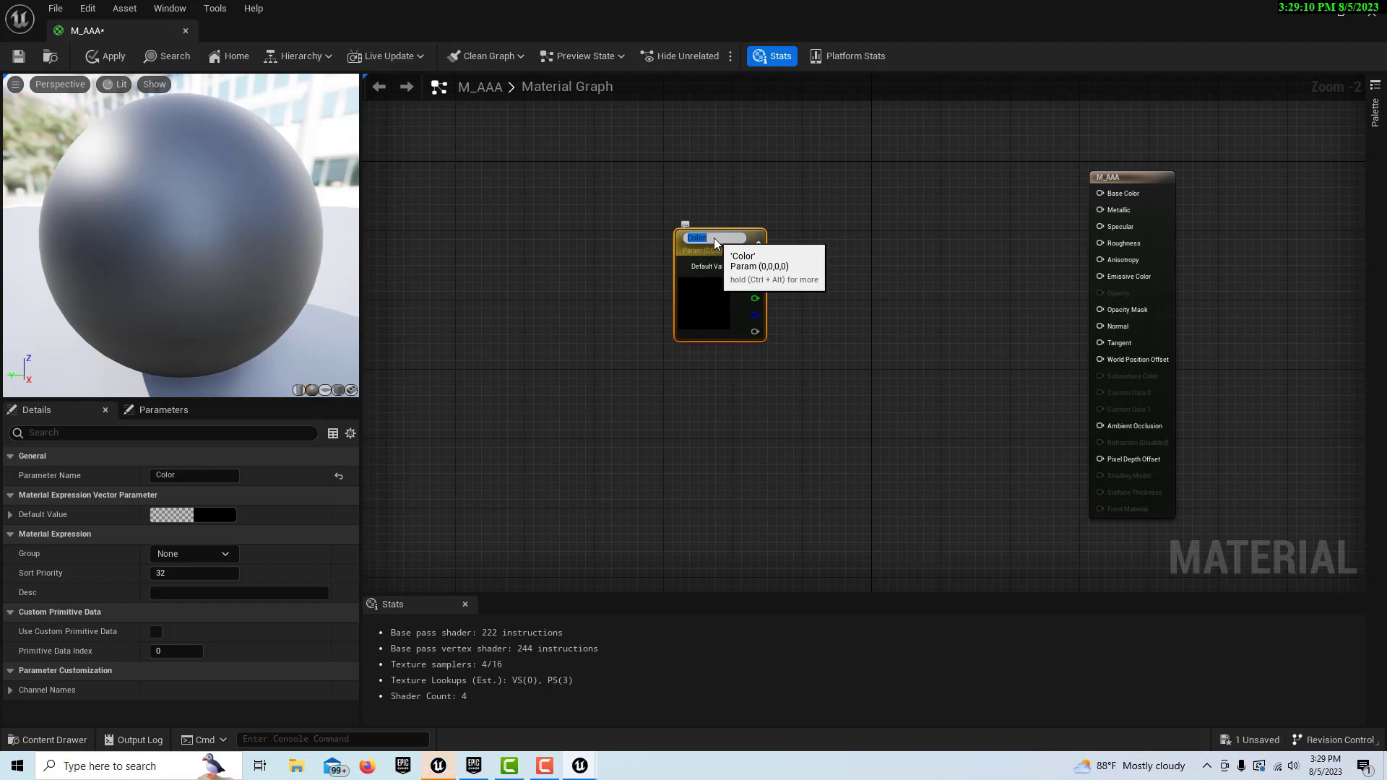
pyautogui.press('Return')
pyautogui.hotkey('ctrl', 'd')
pyautogui.moveTo(788, 240); pyautogui.dragTo(816, 346)
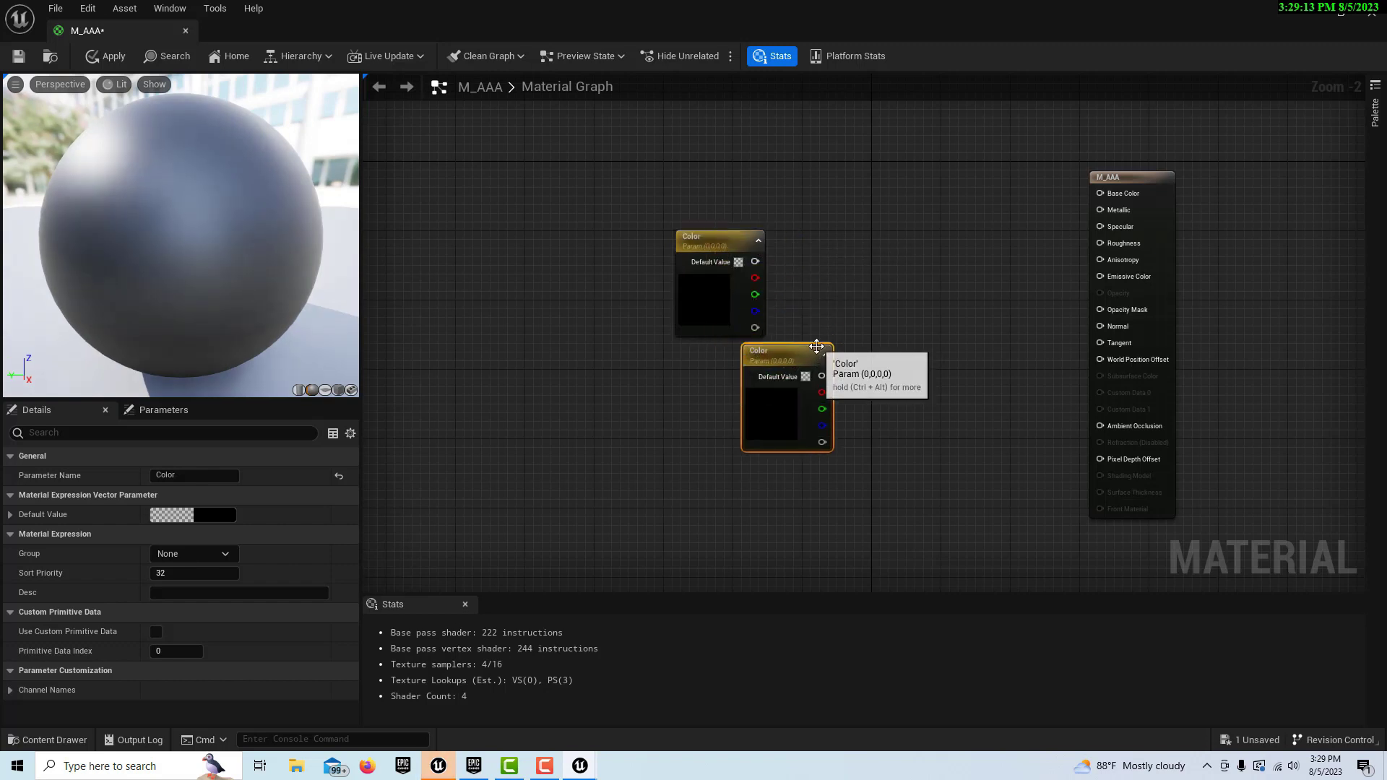
pyautogui.doubleClick(802, 352)
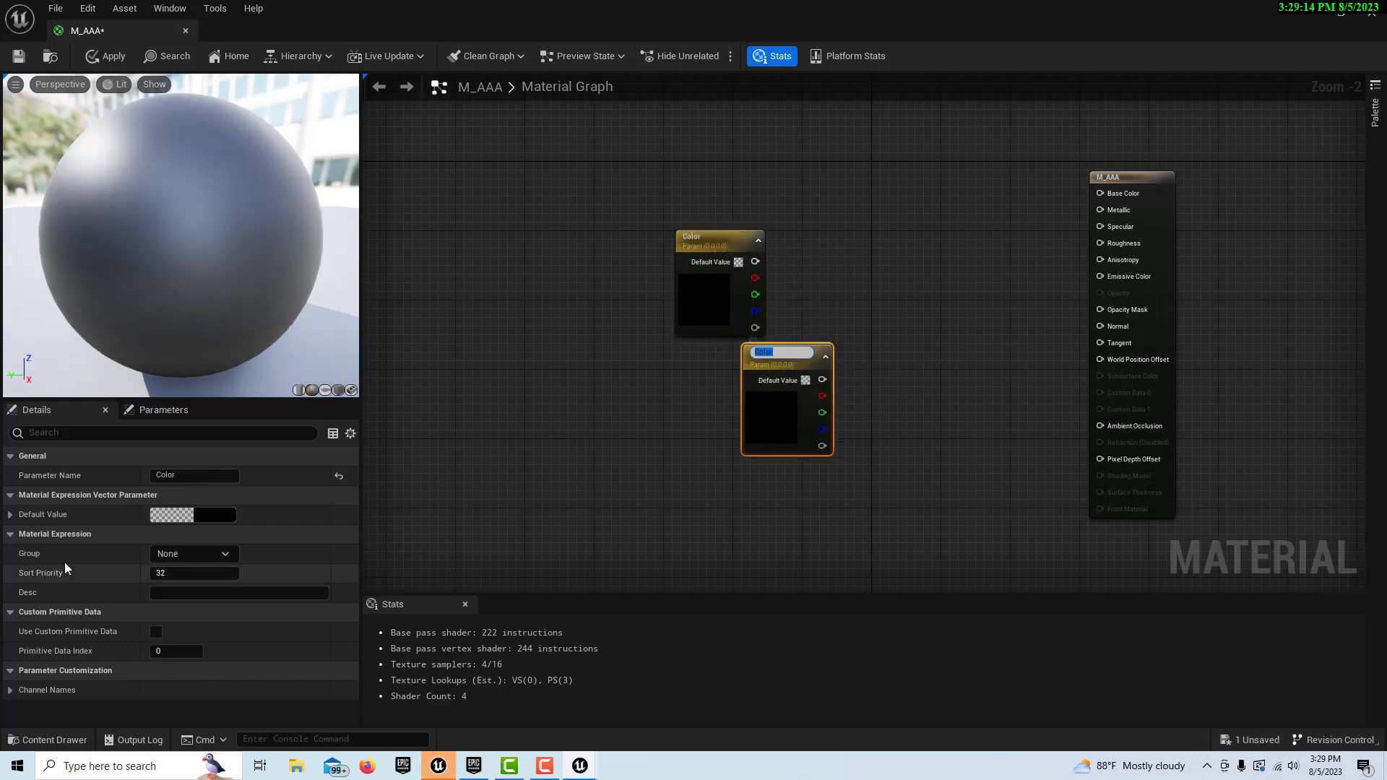
pyautogui.click(194, 475)
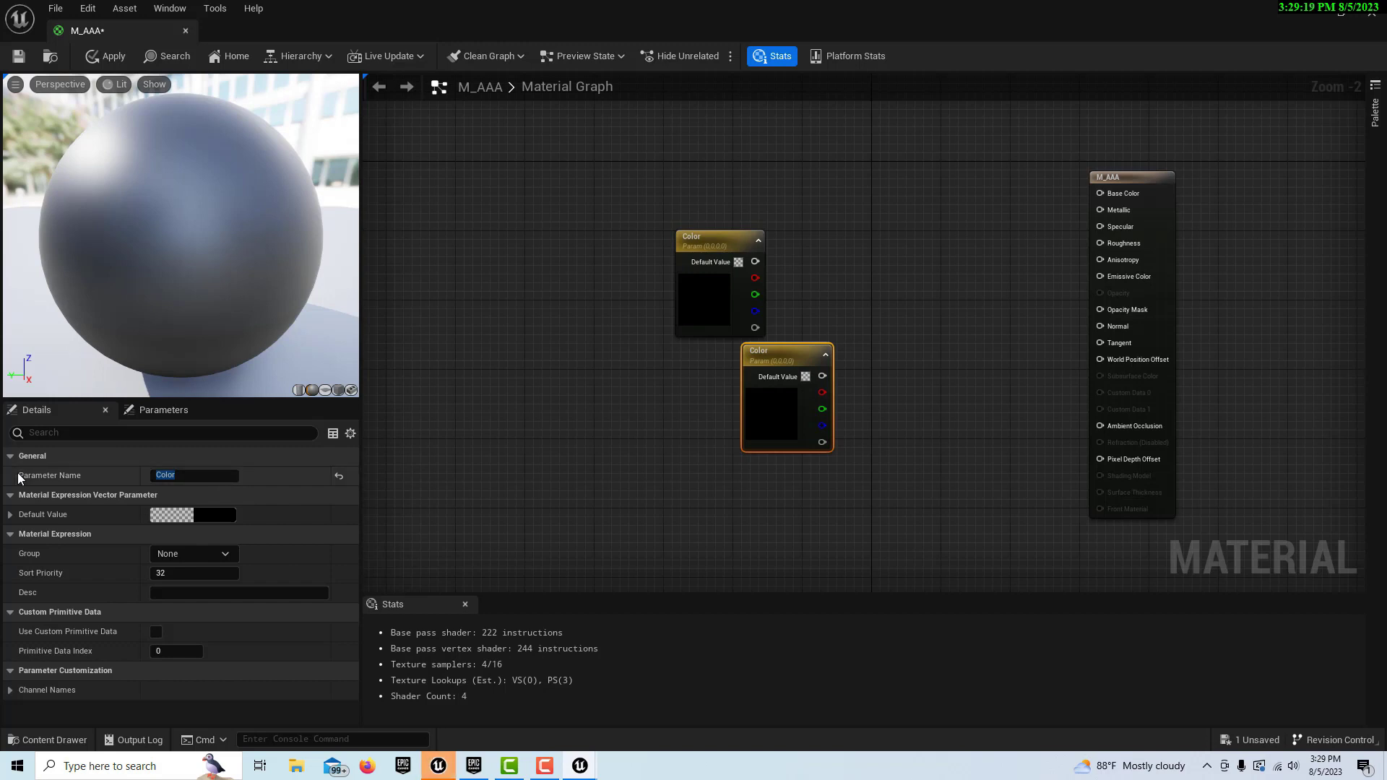
pyautogui.write('Emissive')
pyautogui.press('Return')
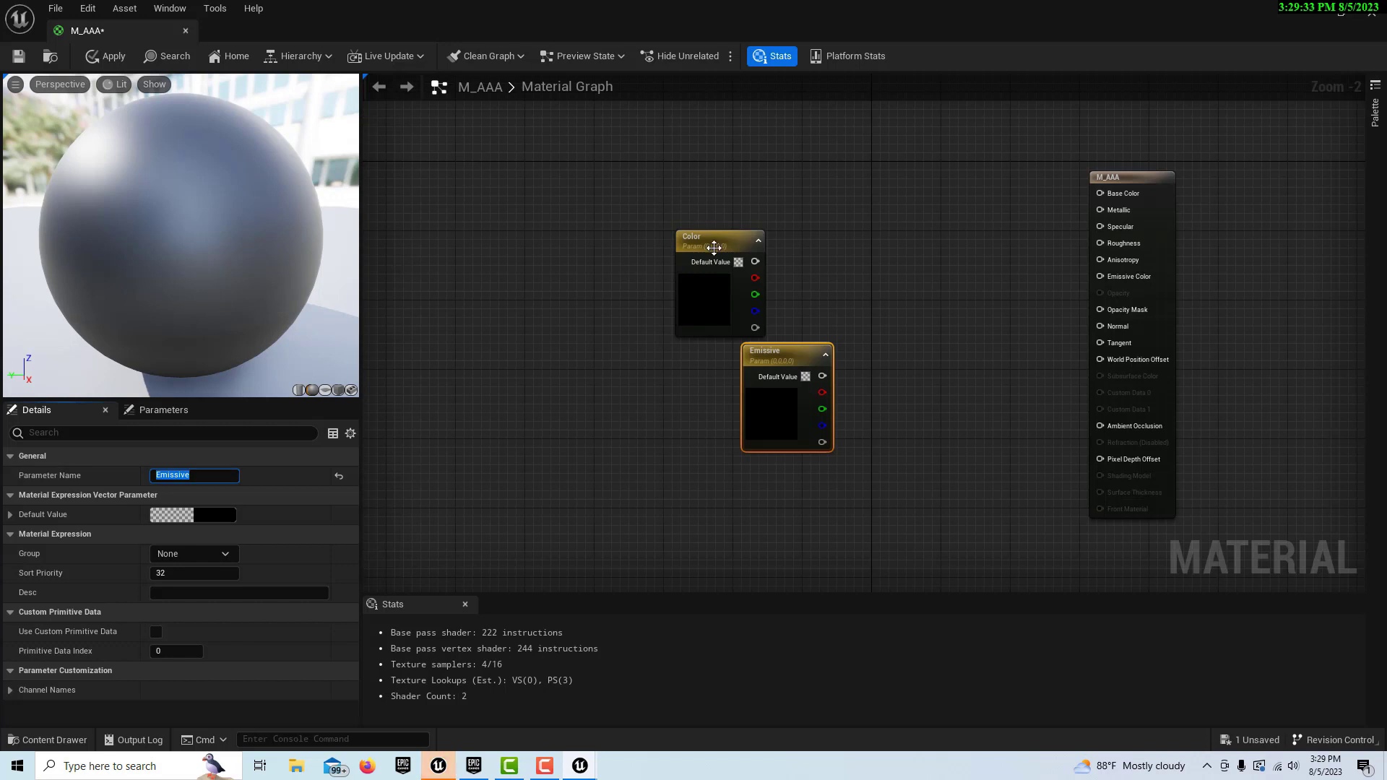
# Move the Color node farther from Emissive and set its default value to dark red, with R about 0.036.
pyautogui.moveTo(713, 248); pyautogui.dragTo(685, 197)
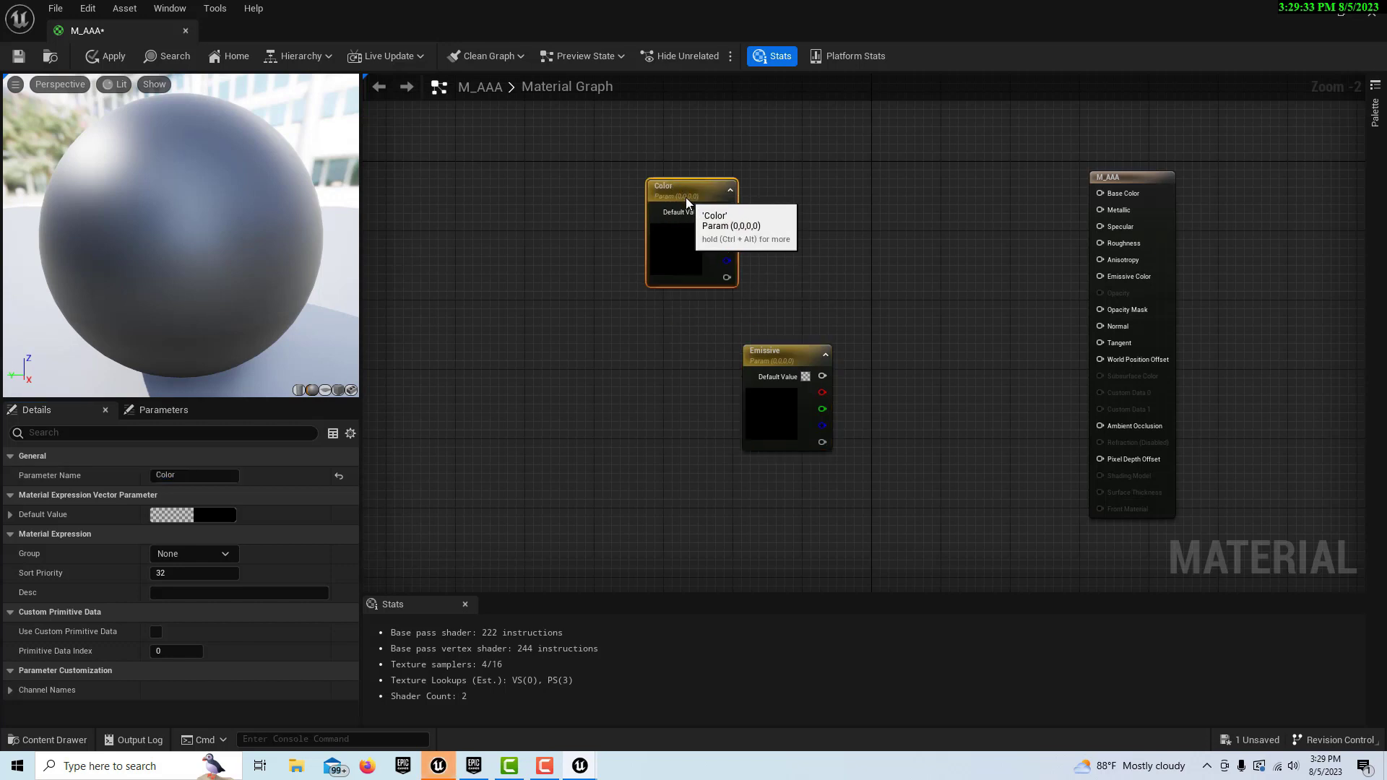
pyautogui.doubleClick(678, 250)
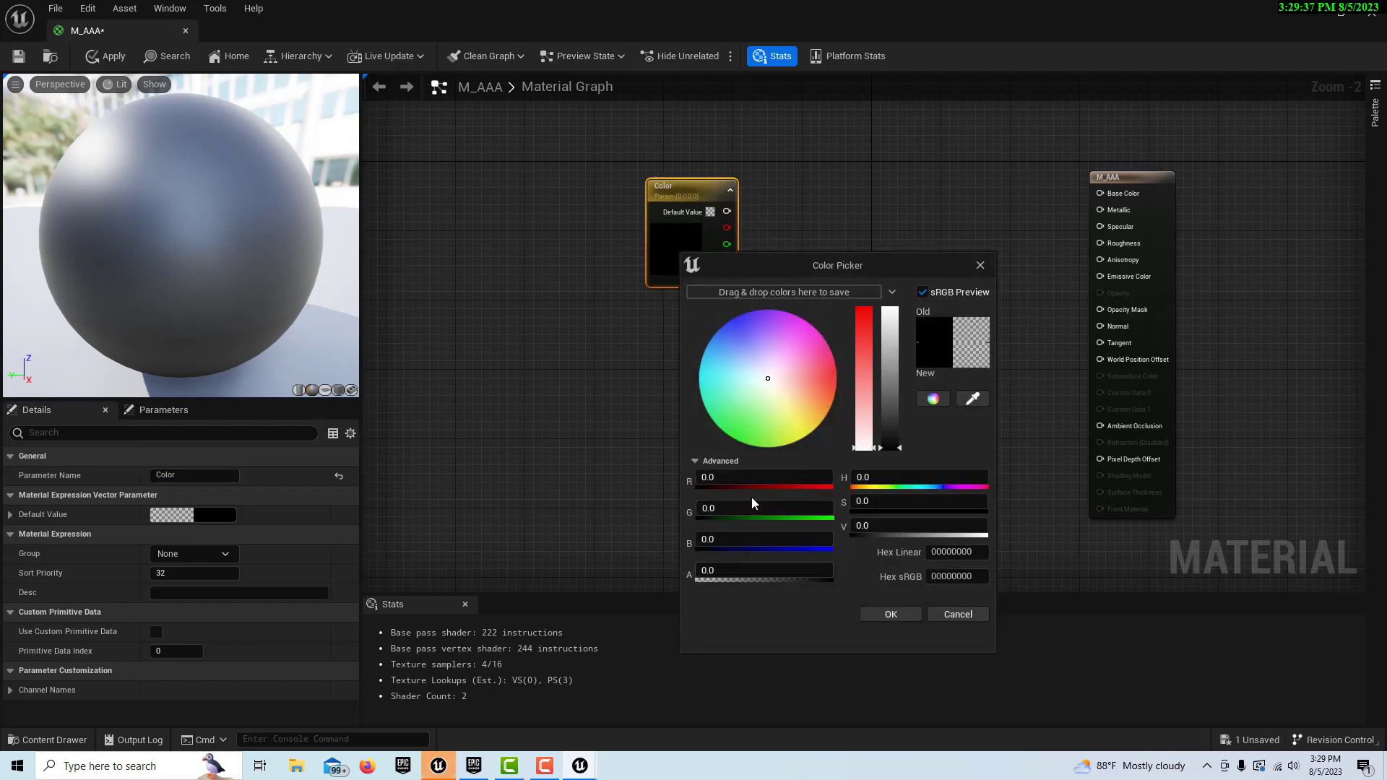
pyautogui.moveTo(754, 478); pyautogui.dragTo(756, 478)
pyautogui.click(756, 477)
pyautogui.write('2')
pyautogui.press('BackSpace')
pyautogui.write('1')
pyautogui.press('Return')
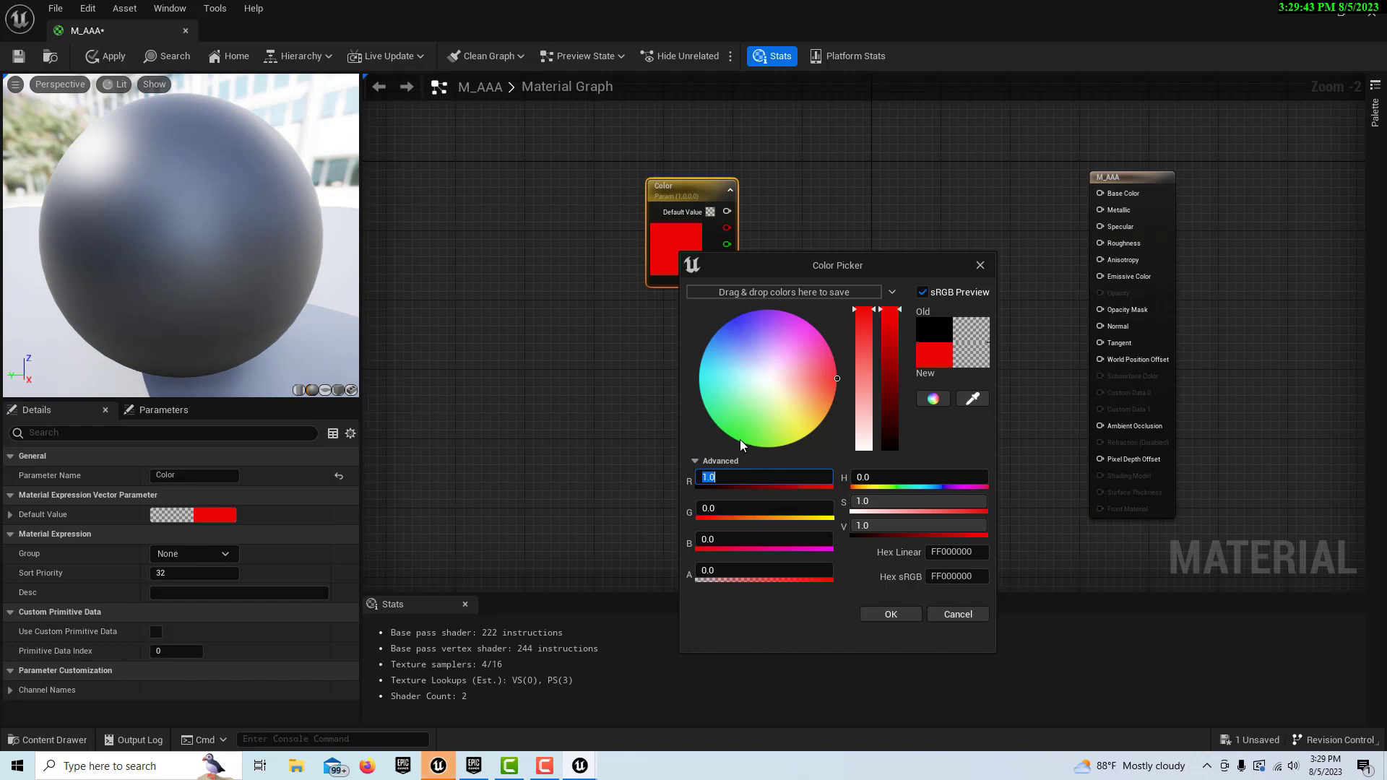
pyautogui.moveTo(900, 309); pyautogui.dragTo(898, 442)
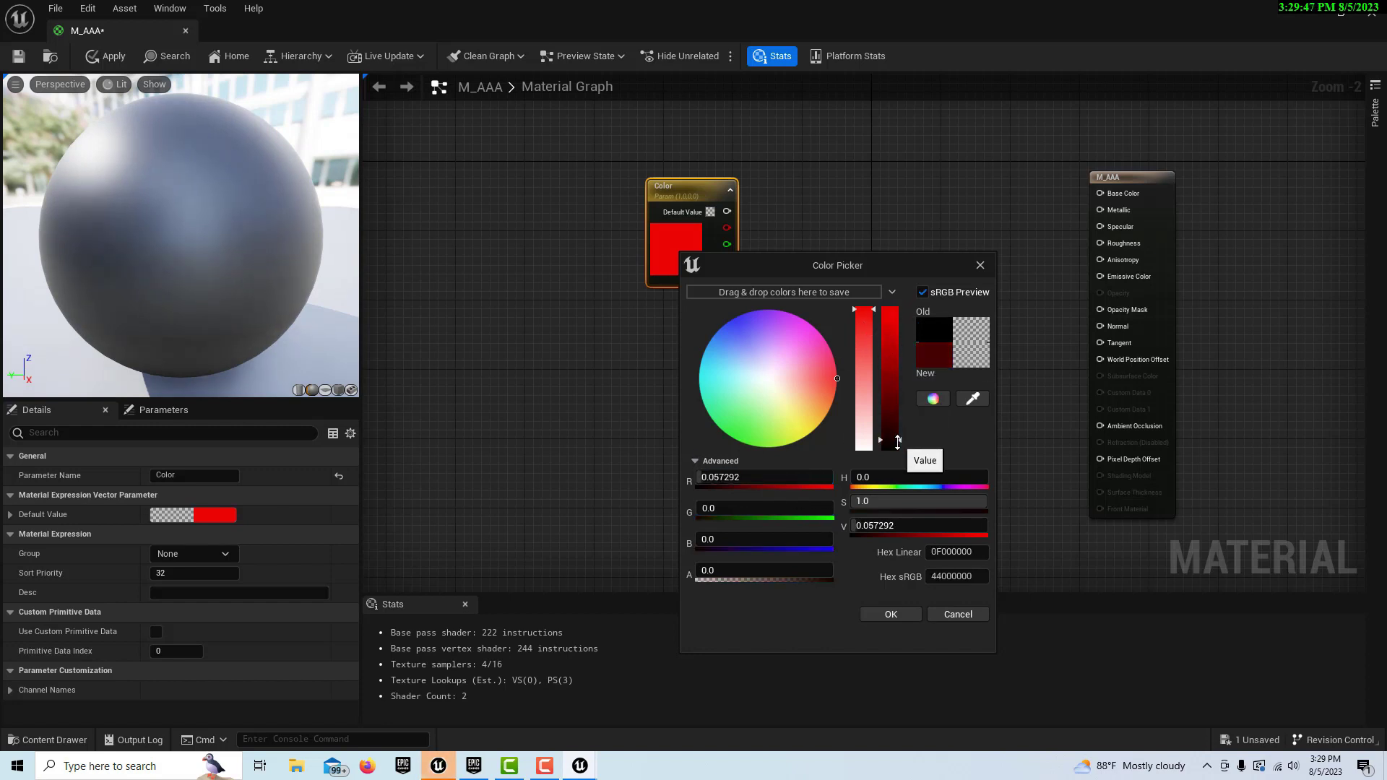
pyautogui.moveTo(898, 442); pyautogui.dragTo(899, 444)
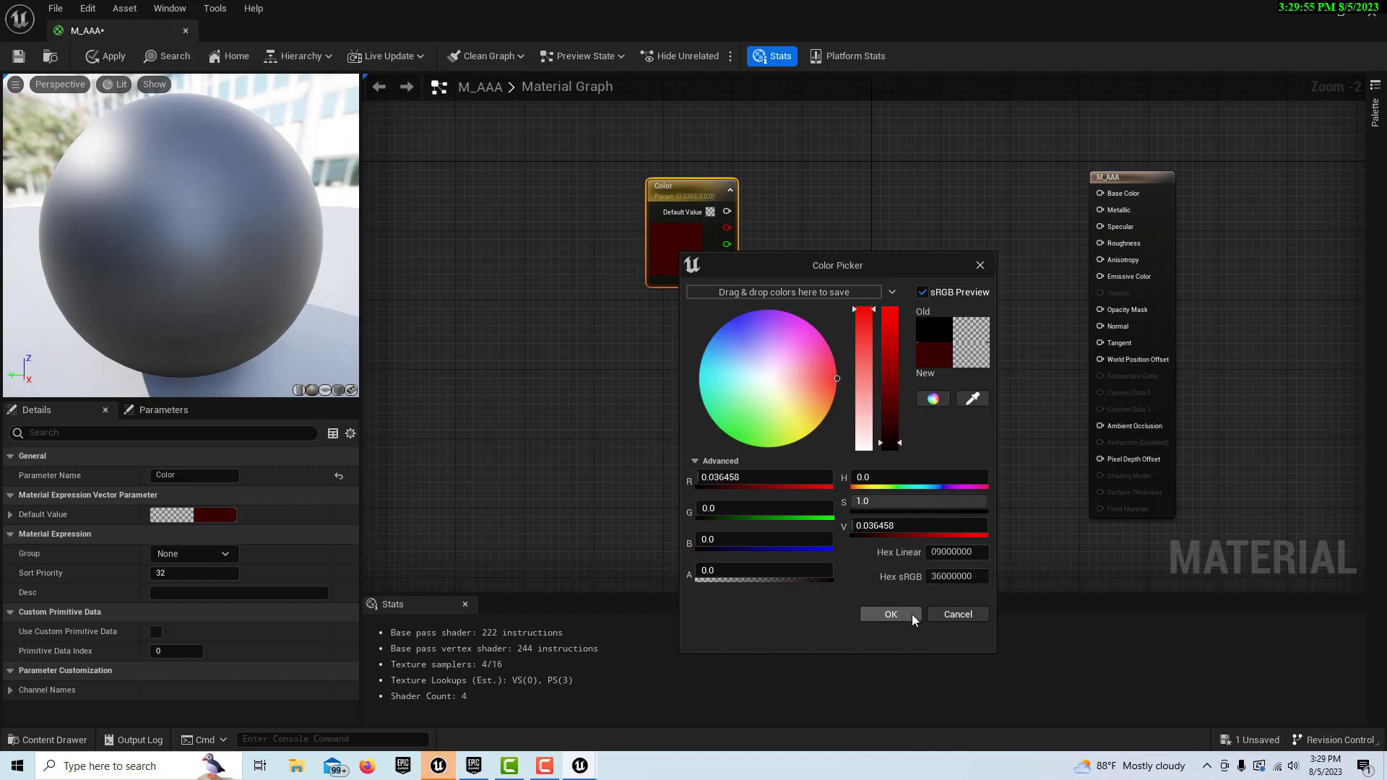
pyautogui.click(889, 614)
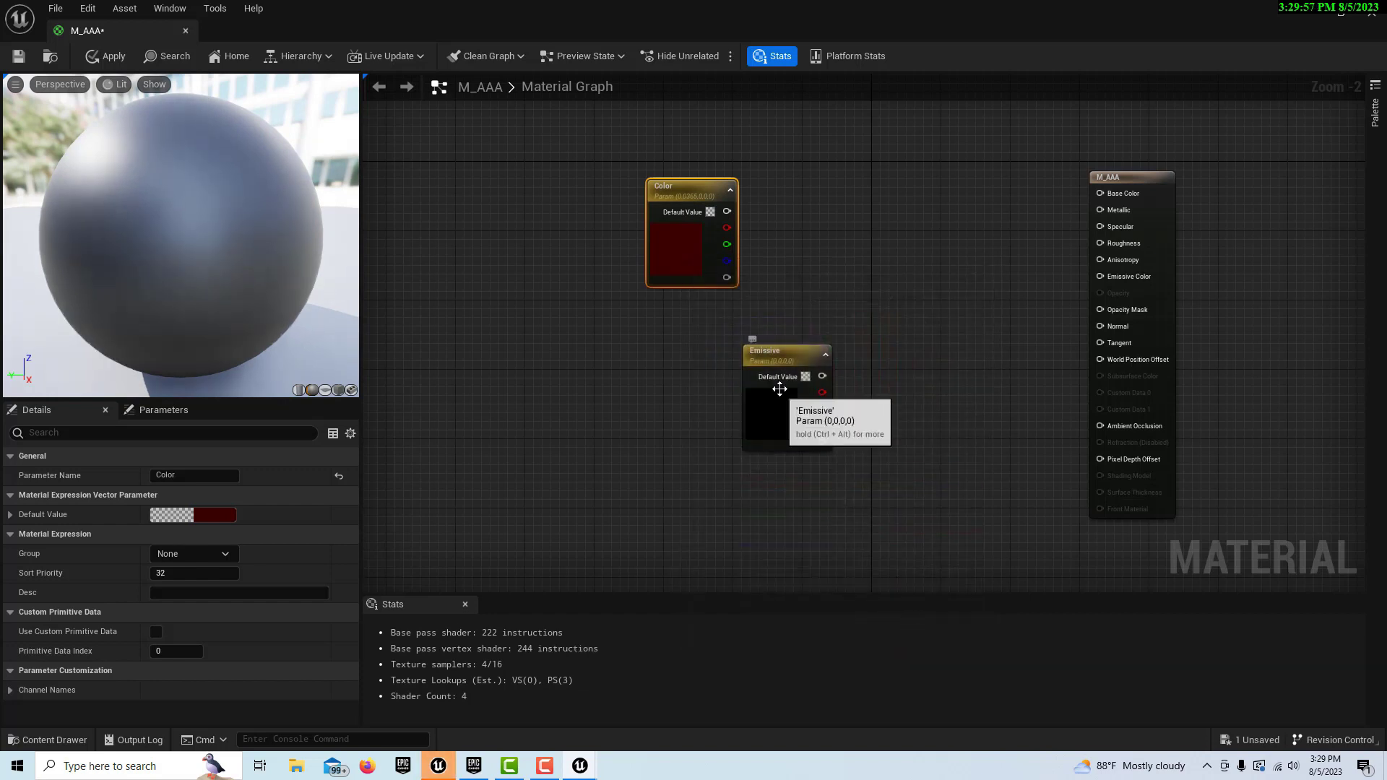
# Set the Emissive parameter's default value to orange, R about 1 and G about 0.42, and move its node closer to Color.
pyautogui.click(774, 366)
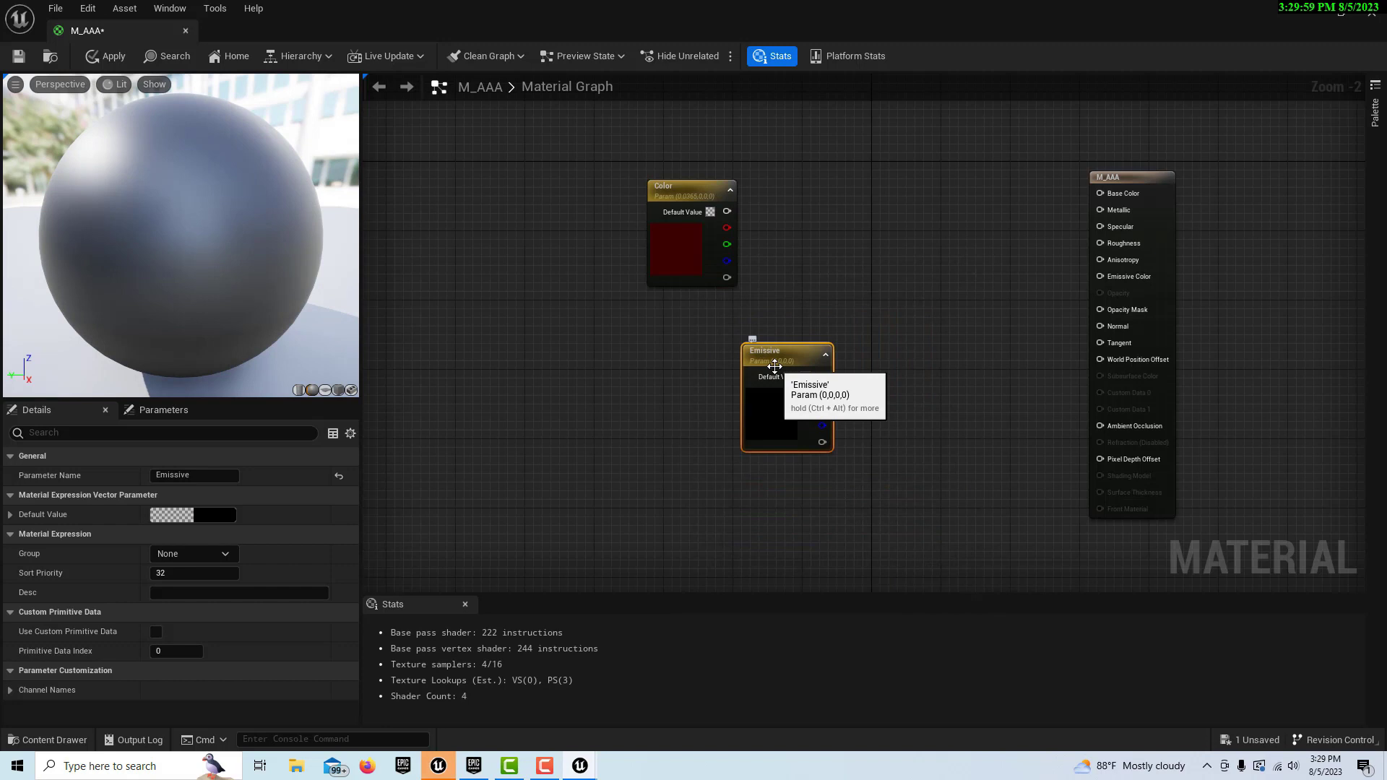
pyautogui.doubleClick(775, 360)
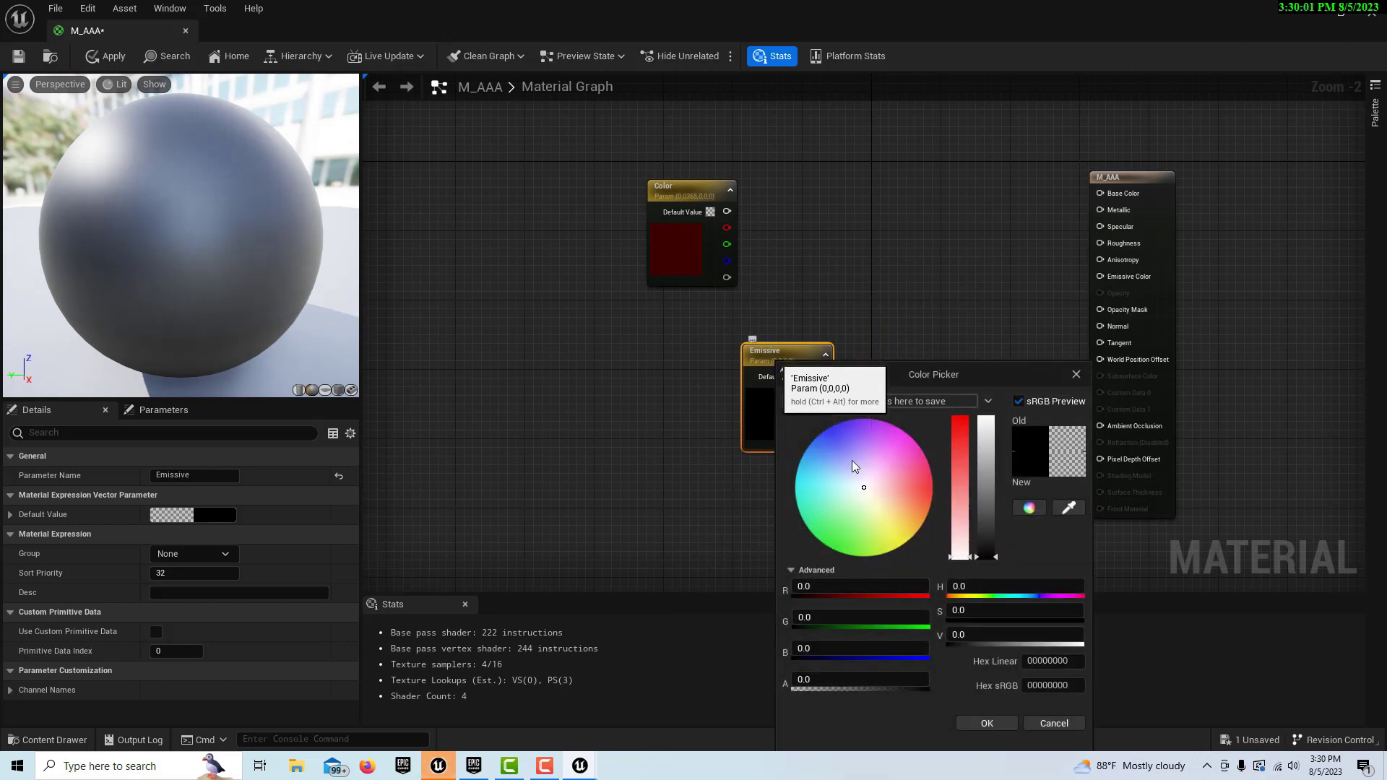
pyautogui.moveTo(870, 489); pyautogui.dragTo(955, 543)
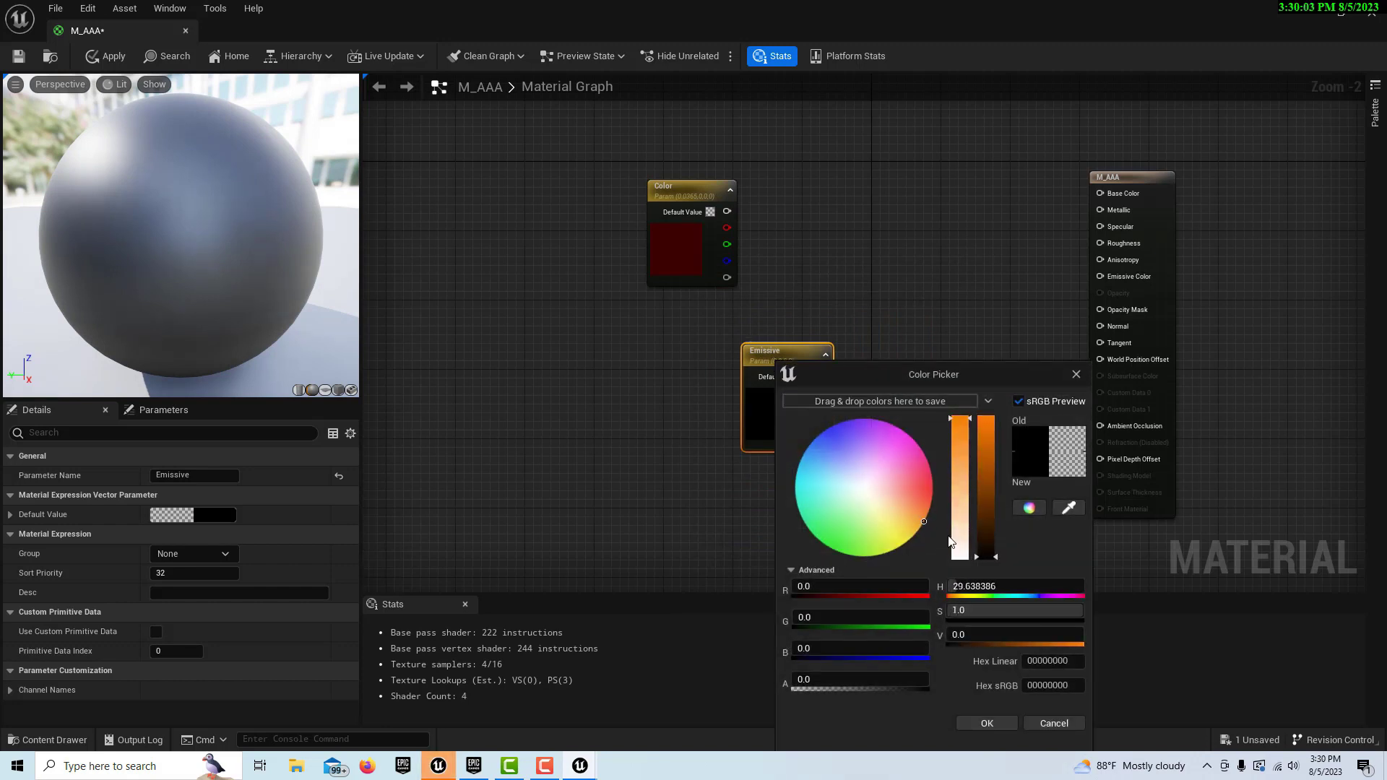
pyautogui.click(992, 420)
pyautogui.click(991, 419)
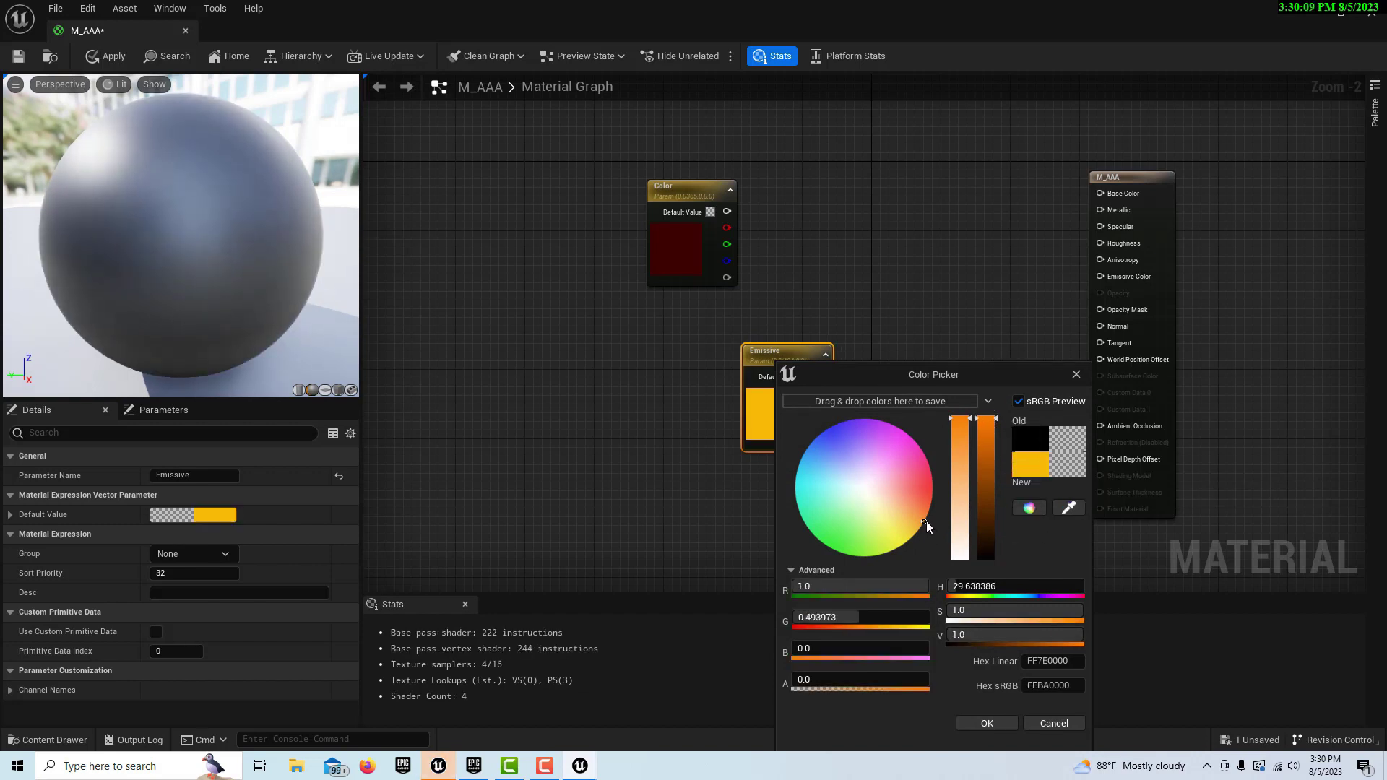
pyautogui.moveTo(922, 525)
pyautogui.mouseDown()
pyautogui.moveTo(943, 497)
pyautogui.moveTo(940, 528)
pyautogui.mouseUp()
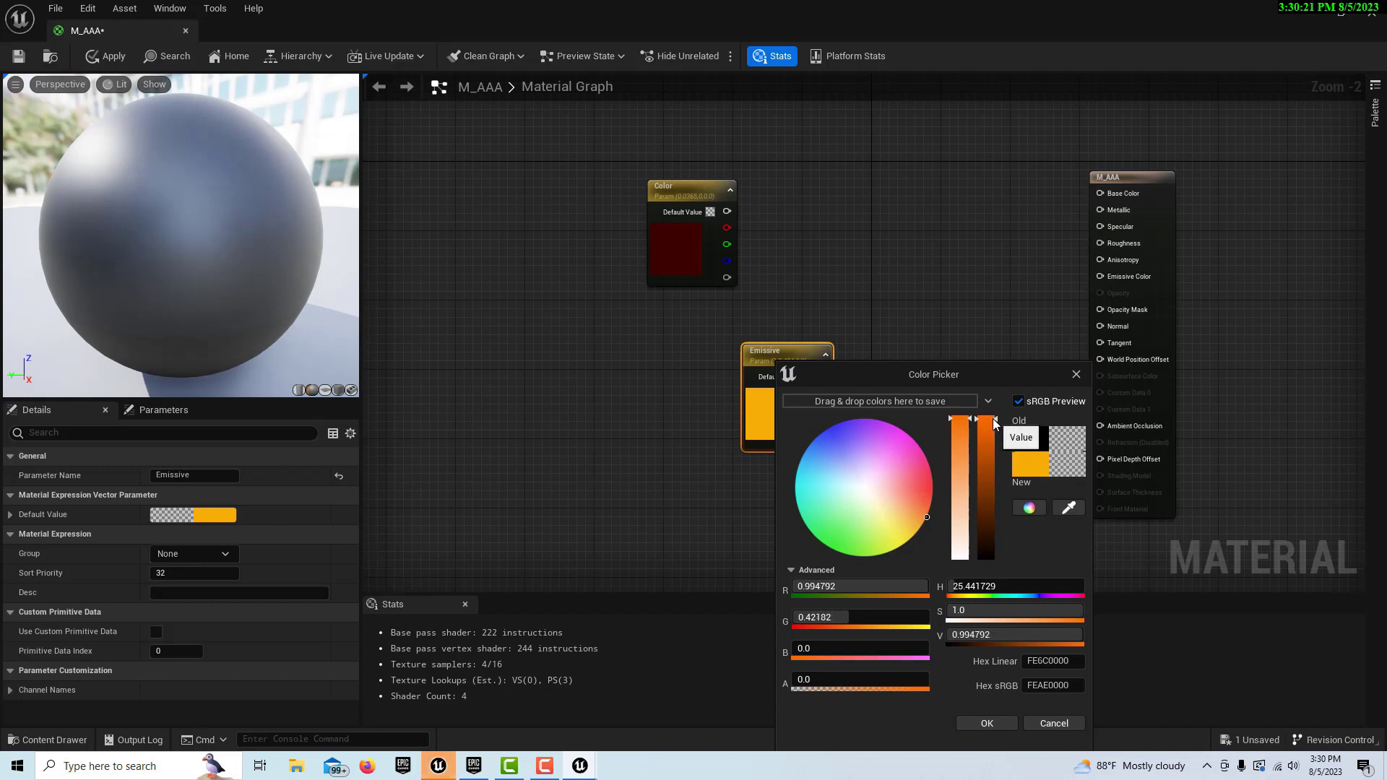
pyautogui.click(986, 724)
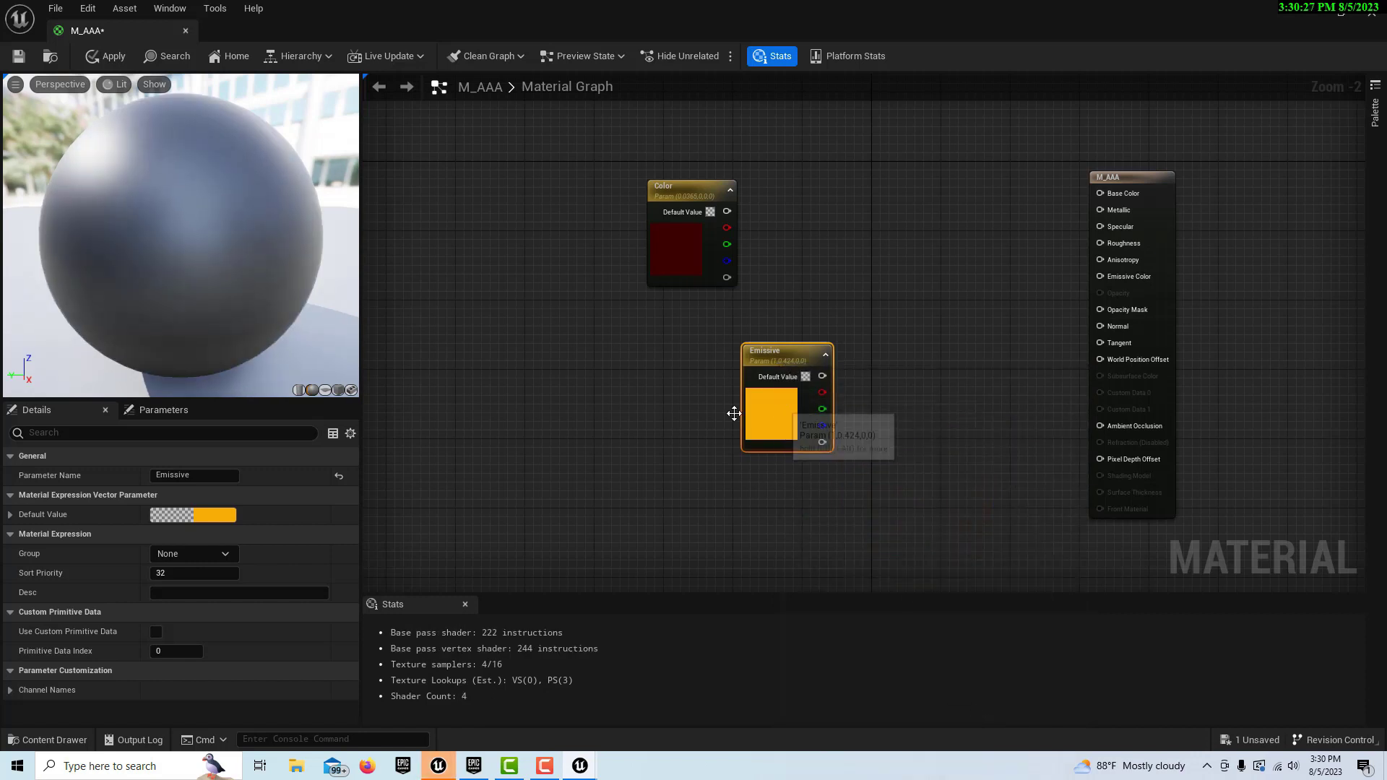
pyautogui.moveTo(574, 411); pyautogui.dragTo(649, 342, button='right')
pyautogui.moveTo(850, 293); pyautogui.dragTo(877, 232)
# Add a BoxMask-3D node to the empty graph area below and to the left of the Color node.
pyautogui.moveTo(549, 396); pyautogui.dragTo(639, 453, button='right')
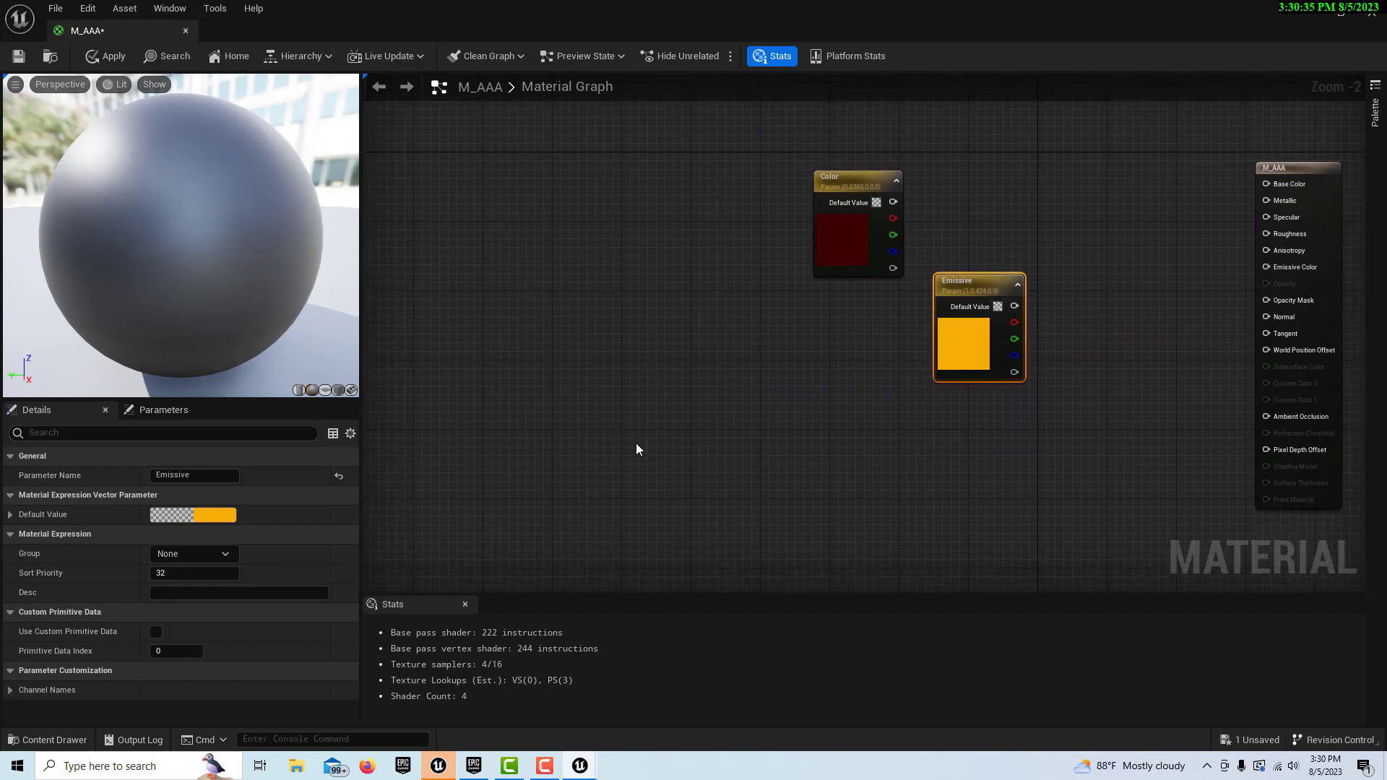
pyautogui.rightClick(640, 402)
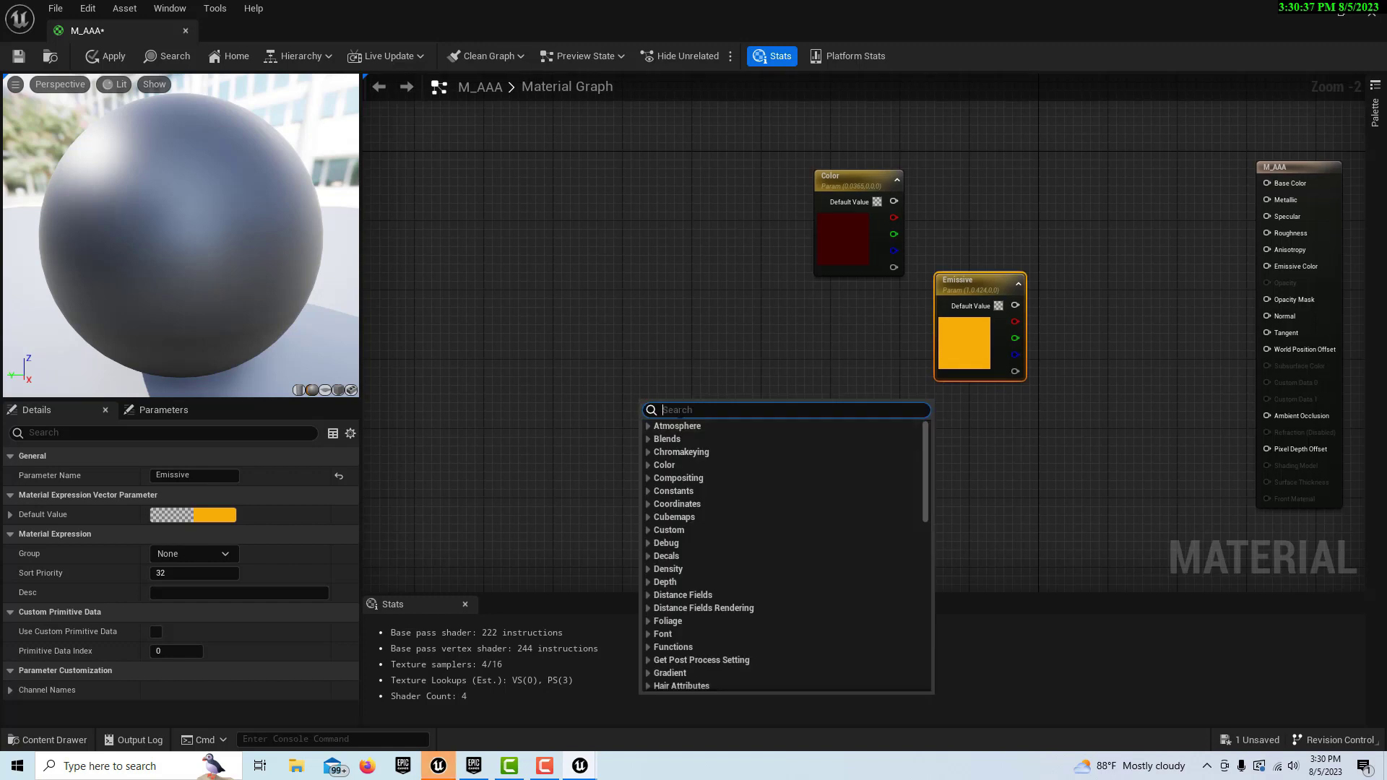
pyautogui.write('bo')
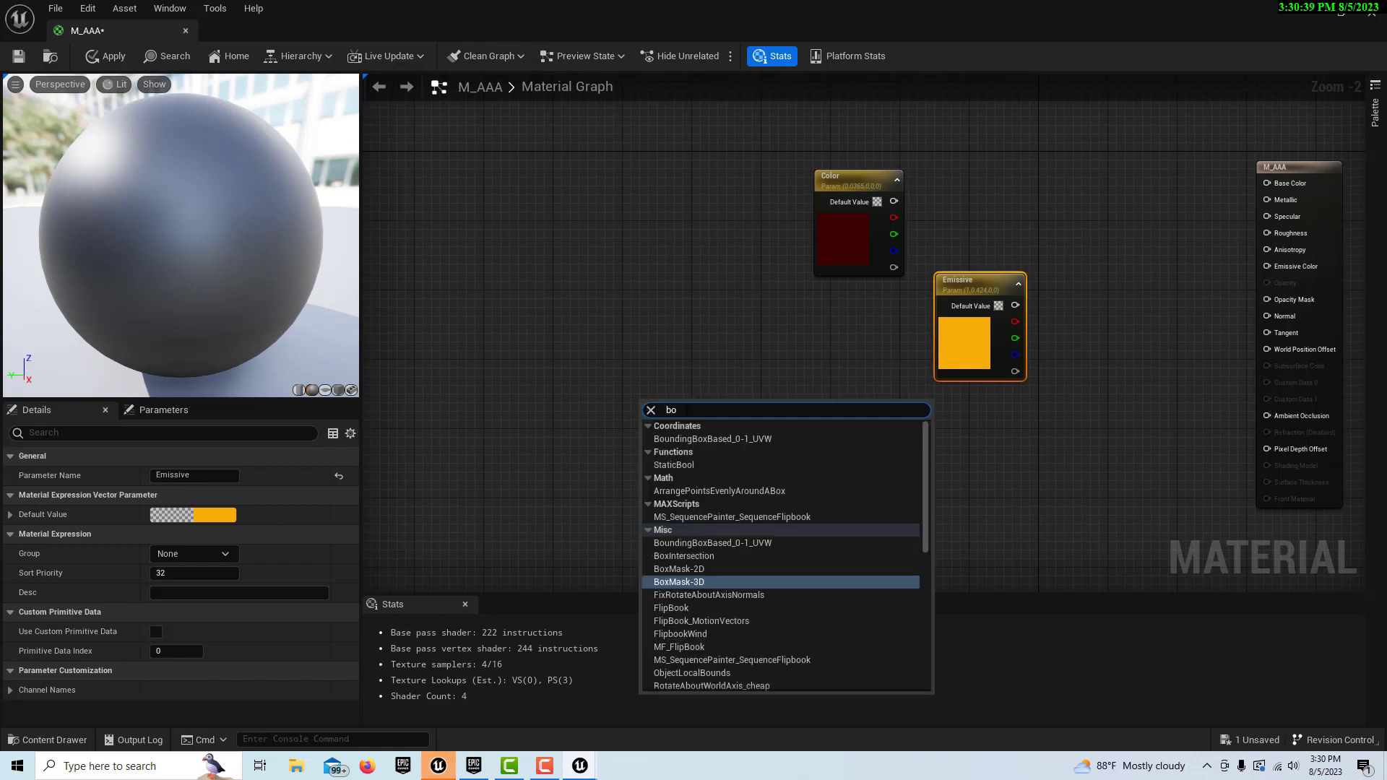
pyautogui.write('x rnask')
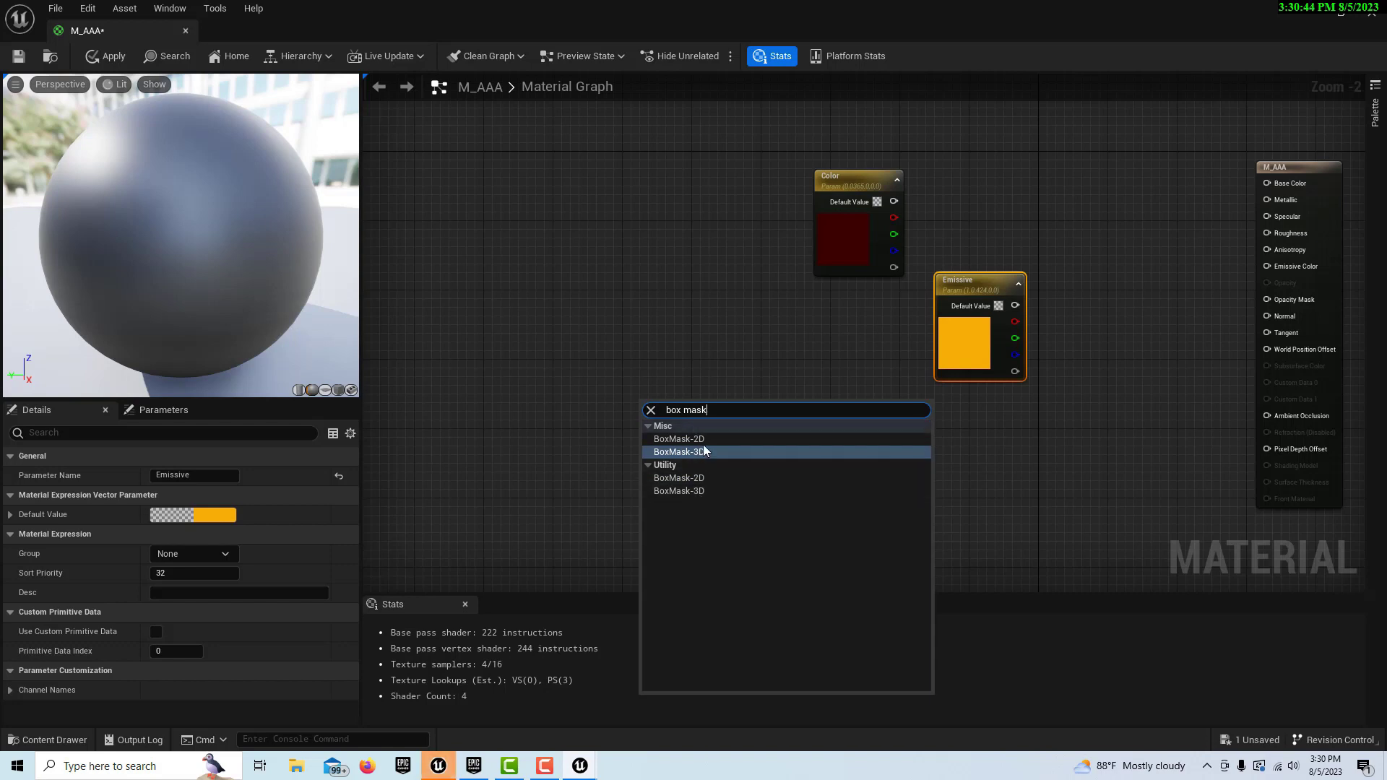
pyautogui.click(704, 451)
pyautogui.moveTo(708, 472); pyautogui.dragTo(728, 442)
pyautogui.moveTo(657, 487); pyautogui.dragTo(721, 483, button='right')
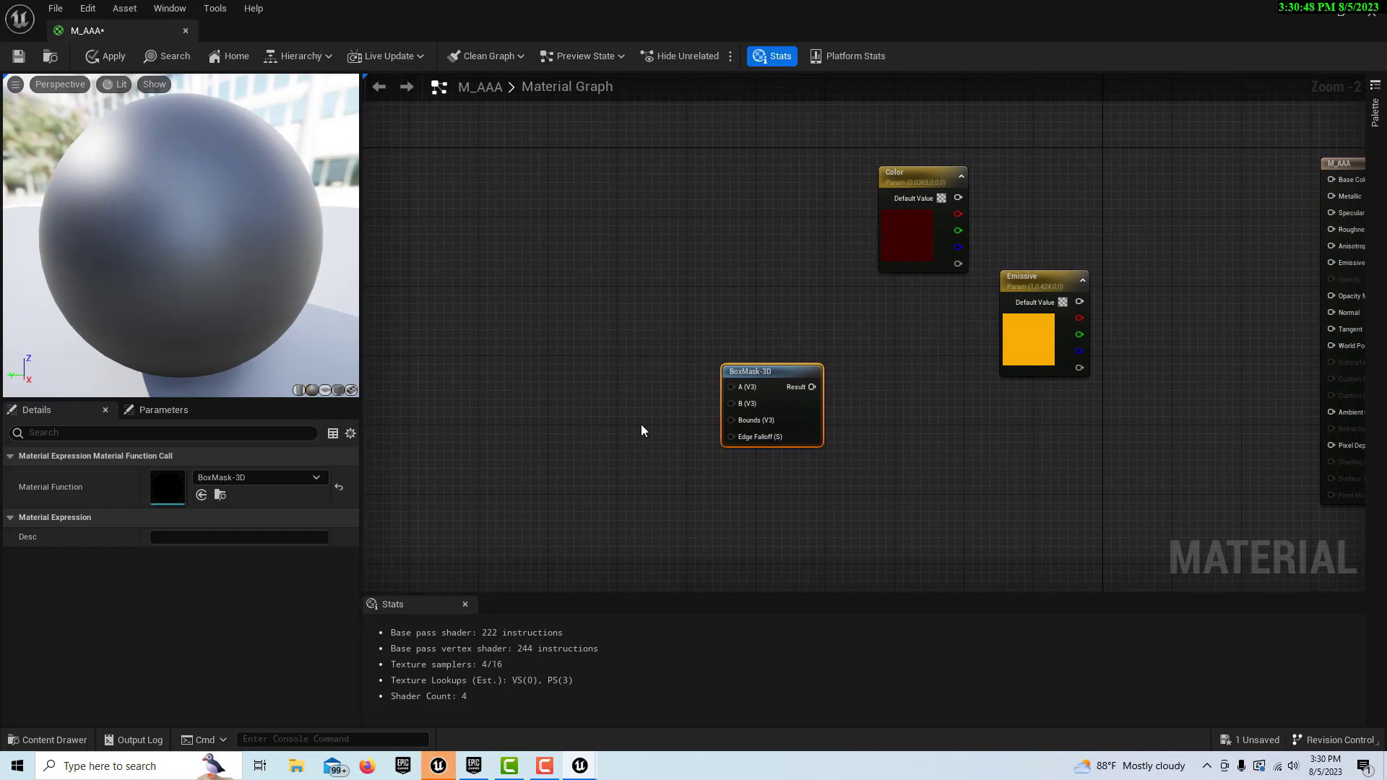
# Add a WorldPosition node, connect its XYZ output to input A of BoxMask-3D and place it above and left of the mask.
pyautogui.rightClick(559, 370)
pyautogui.write('world')
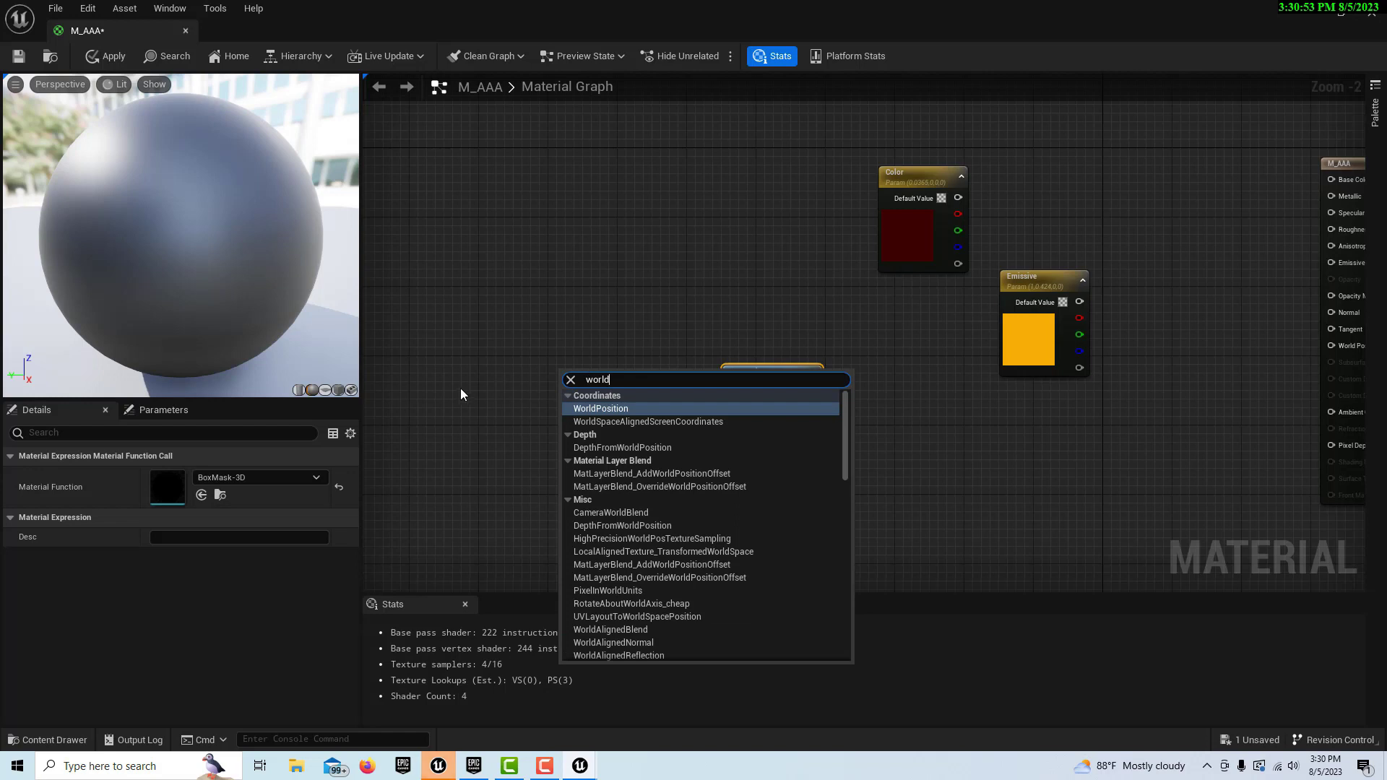
pyautogui.click(613, 409)
pyautogui.moveTo(655, 400); pyautogui.dragTo(733, 387)
pyautogui.moveTo(605, 373); pyautogui.dragTo(577, 300)
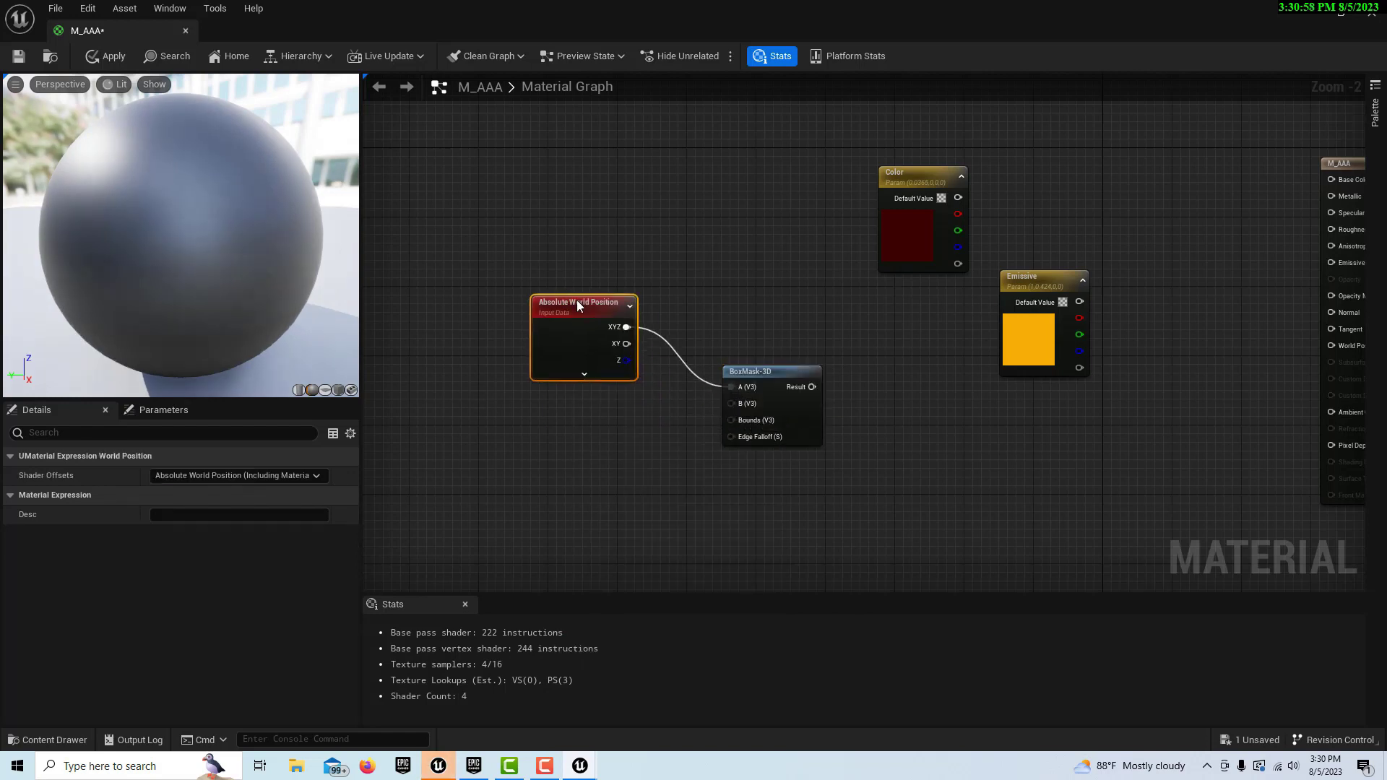
# Add an ActorPositionWS node, connect it to input B of BoxMask-3D and align it beneath the Absolute World Position node.
pyautogui.rightClick(554, 431)
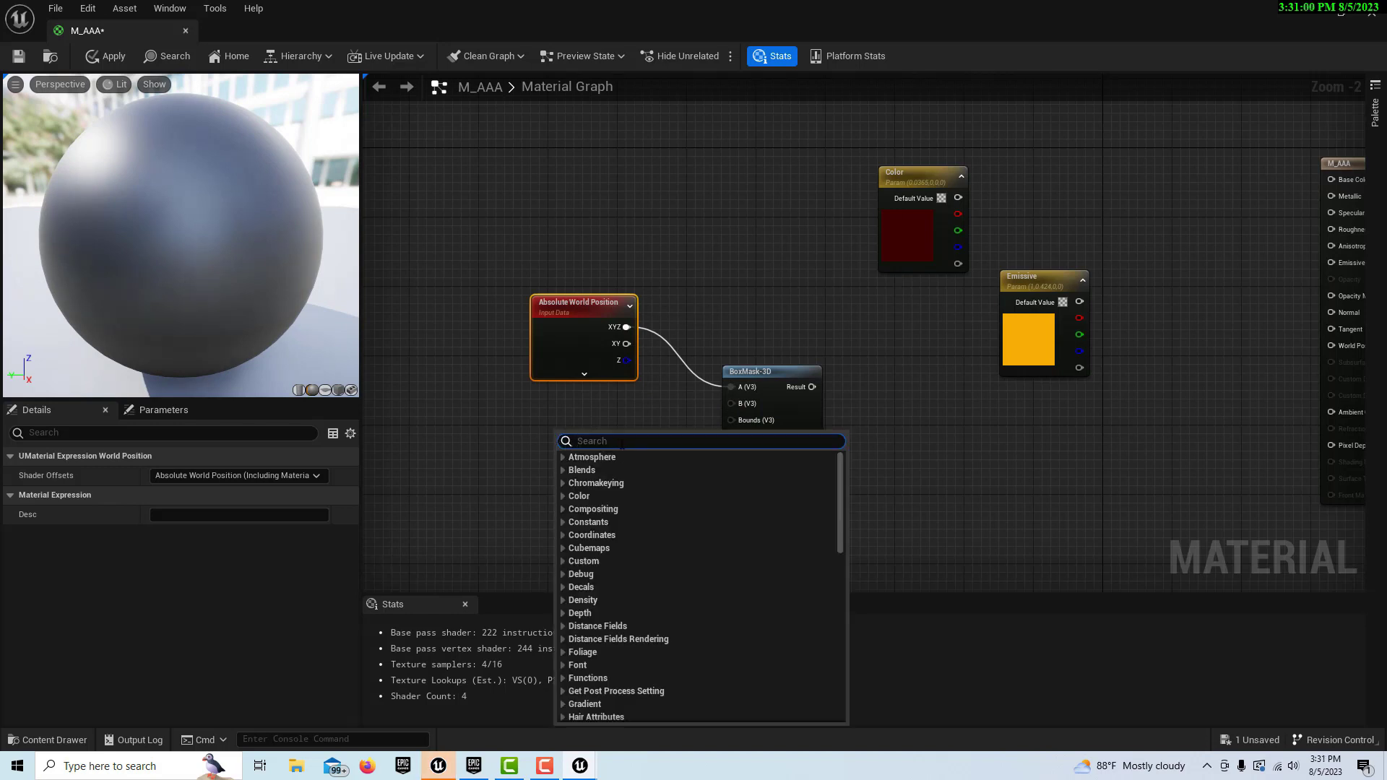
pyautogui.write('actor')
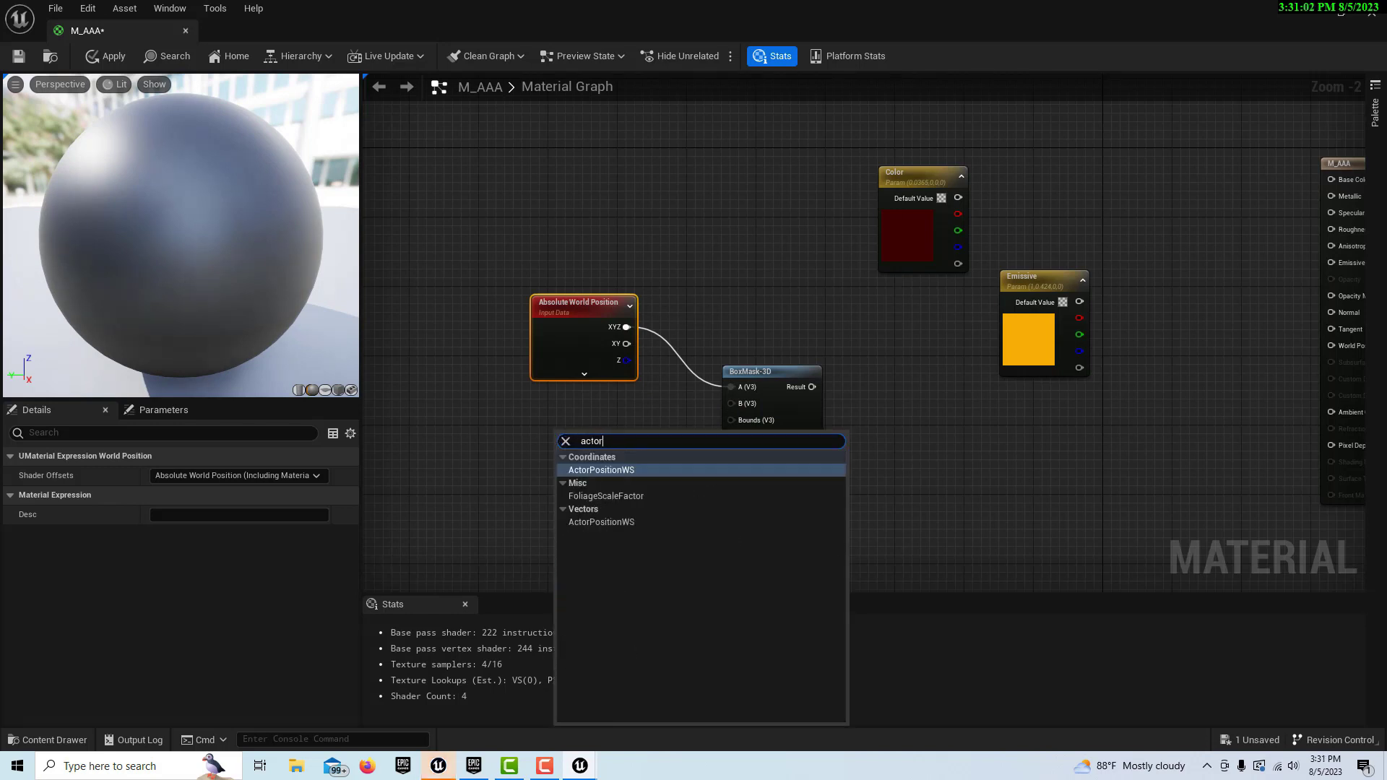
pyautogui.click(629, 468)
pyautogui.moveTo(618, 461); pyautogui.dragTo(731, 403)
pyautogui.moveTo(582, 445); pyautogui.dragTo(560, 407)
pyautogui.moveTo(558, 307); pyautogui.dragTo(558, 289)
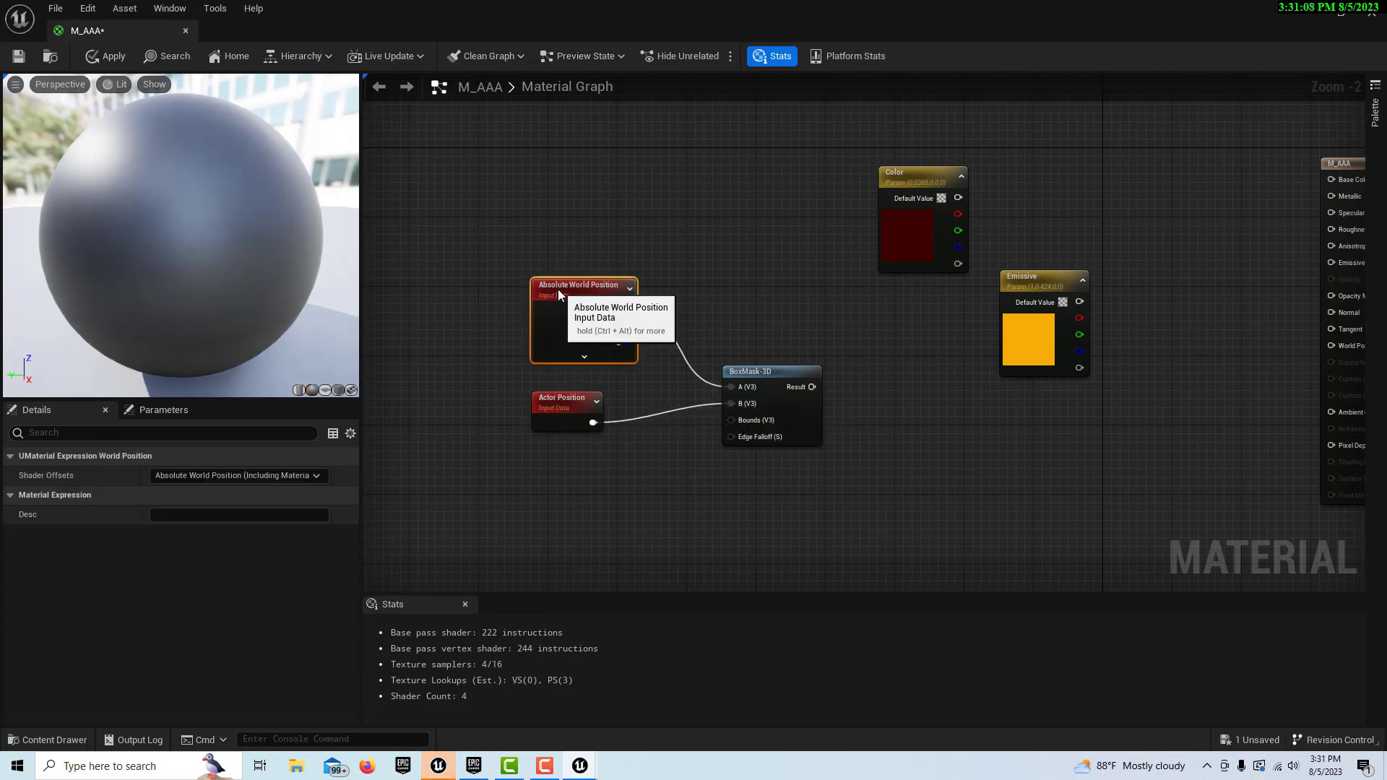
pyautogui.click(559, 389)
# Add a scalar parameter named Boundary, connect it to the Bounds input of BoxMask-3D and place it beneath Actor Position.
pyautogui.moveTo(609, 495); pyautogui.dragTo(691, 481, button='right')
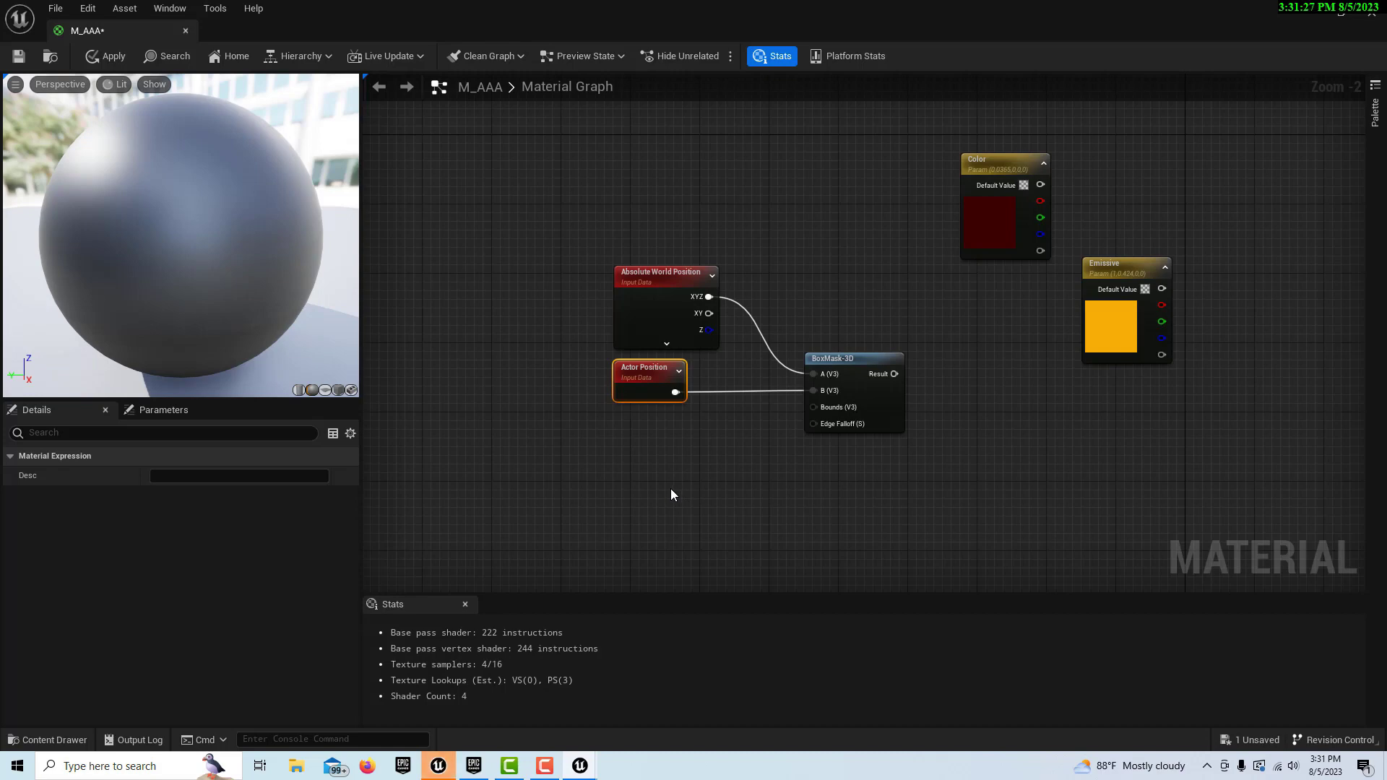
pyautogui.click(670, 488)
pyautogui.write('sssss')
pyautogui.doubleClick(725, 496)
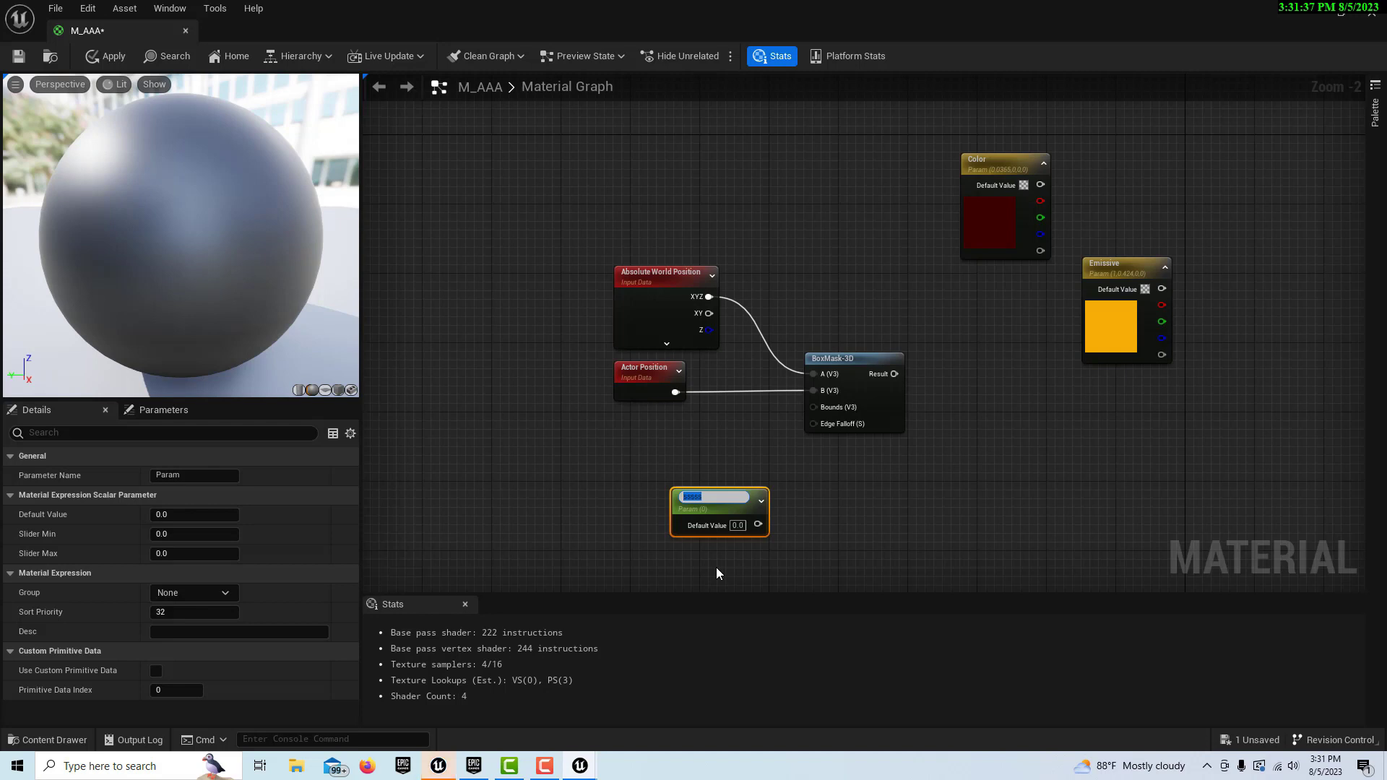
pyautogui.write('Boundar')
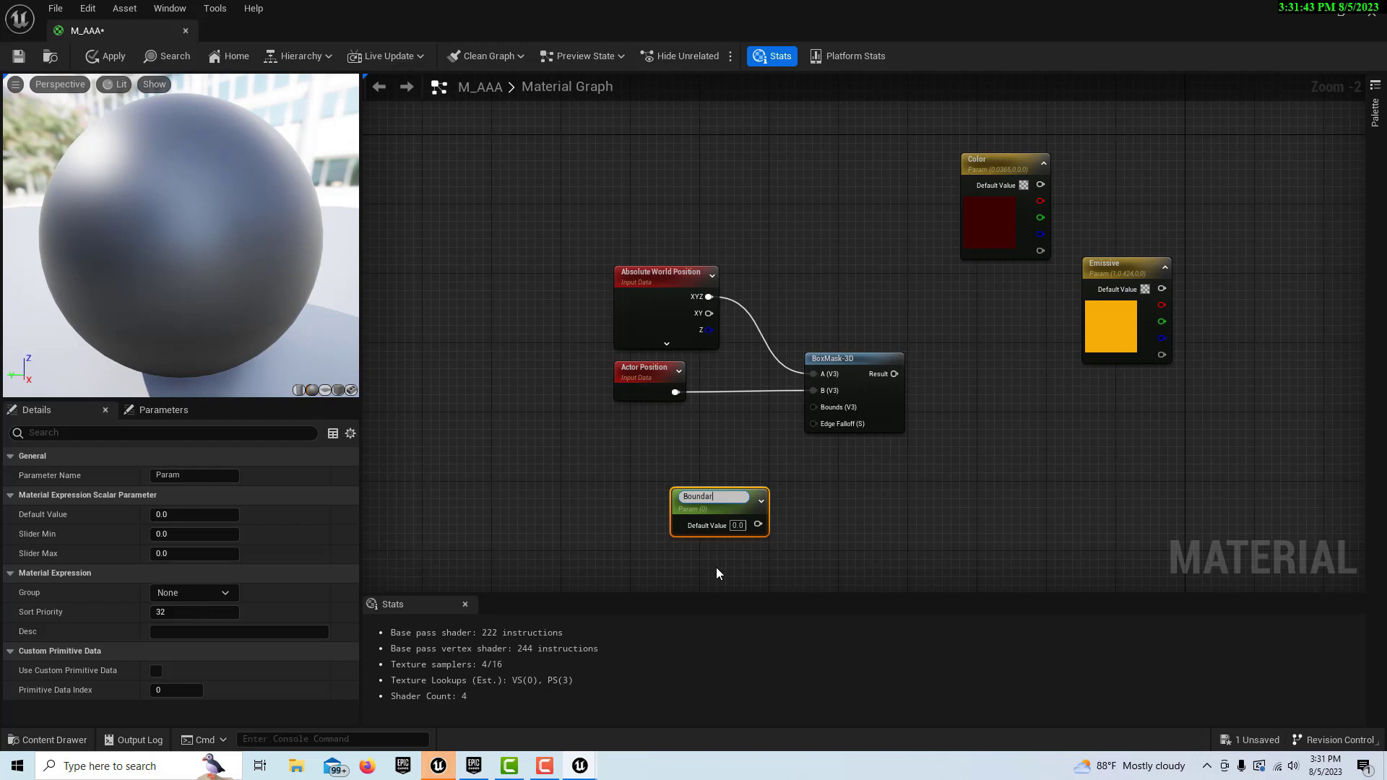
pyautogui.write('y')
pyautogui.press('Return')
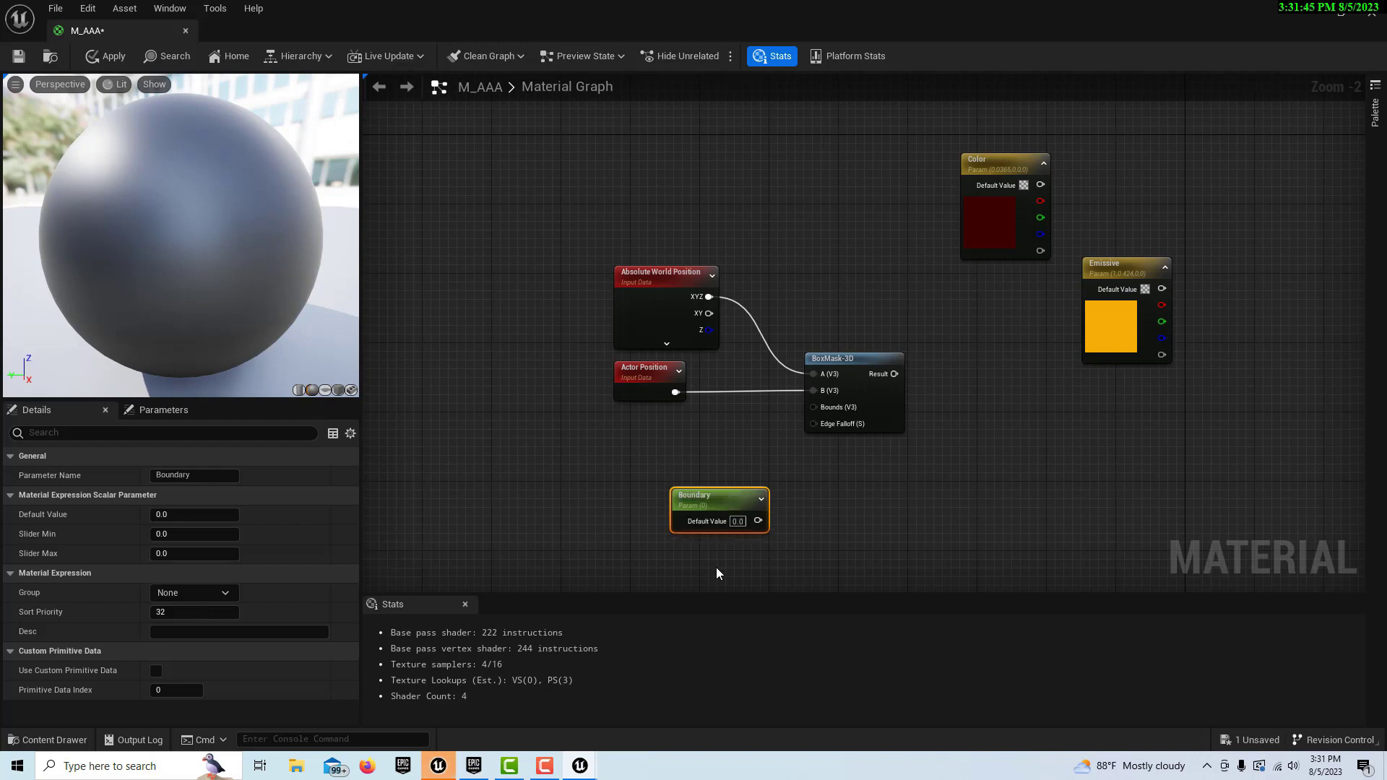
pyautogui.moveTo(719, 504); pyautogui.dragTo(825, 417)
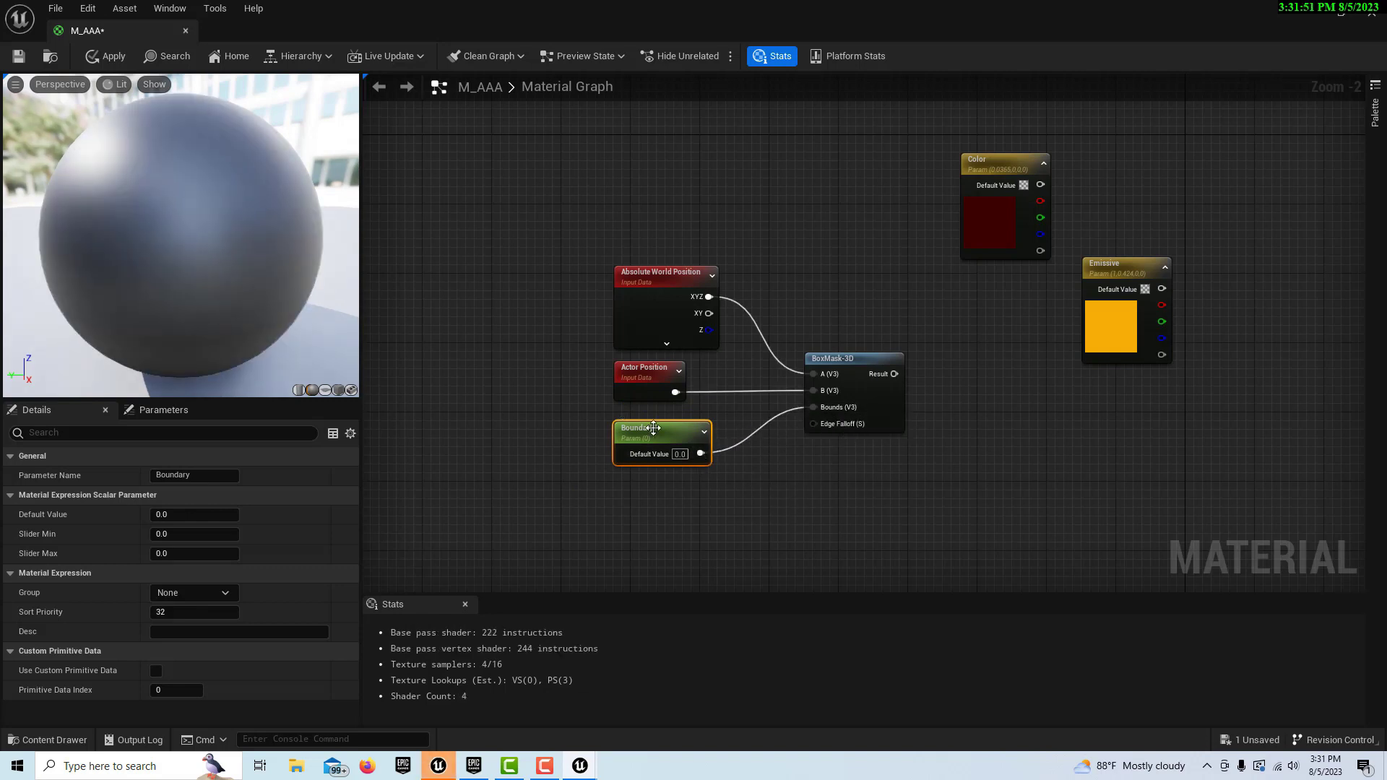
# Duplicate the Boundary parameter below the original, rename the copy Edge and connect it to the Edge Falloff input of BoxMask-3D.
pyautogui.hotkey('ctrl', 'd')
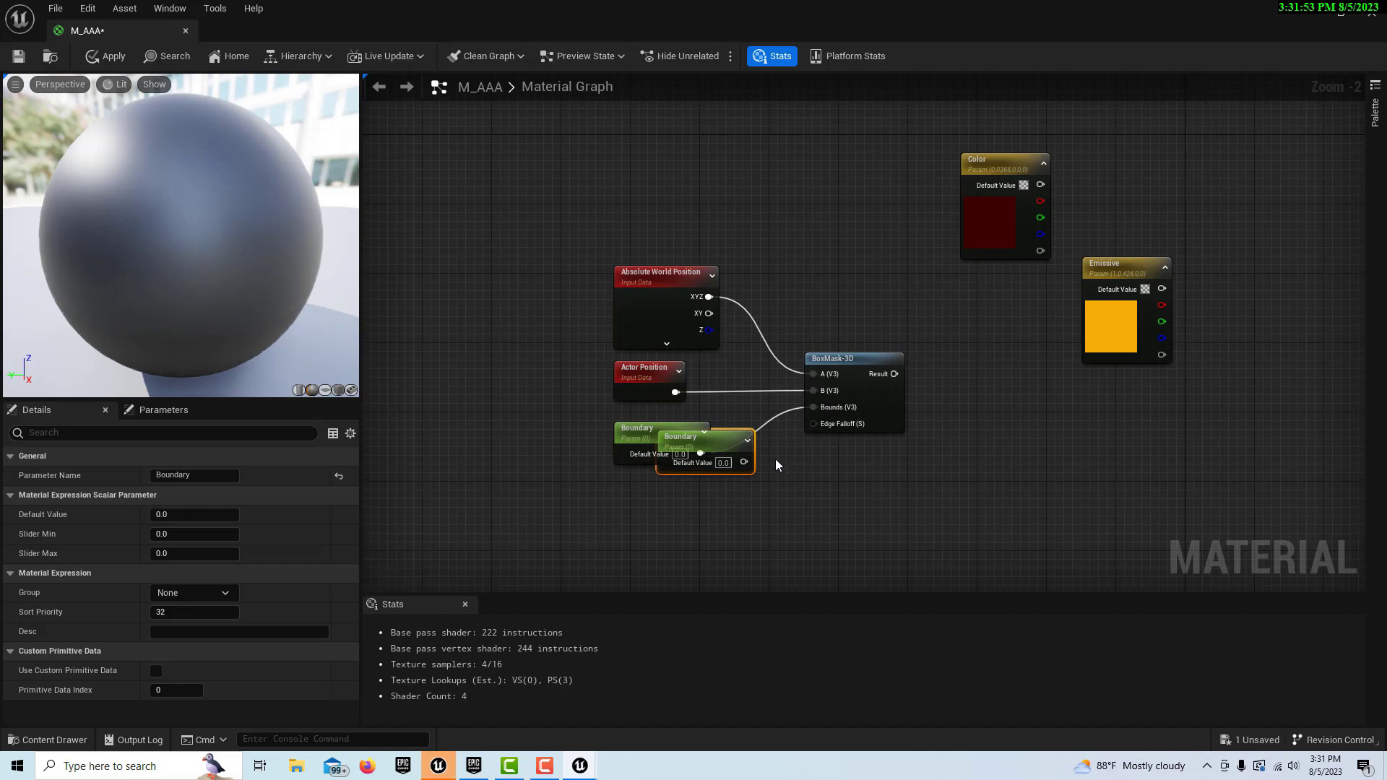
pyautogui.moveTo(739, 446); pyautogui.dragTo(696, 511)
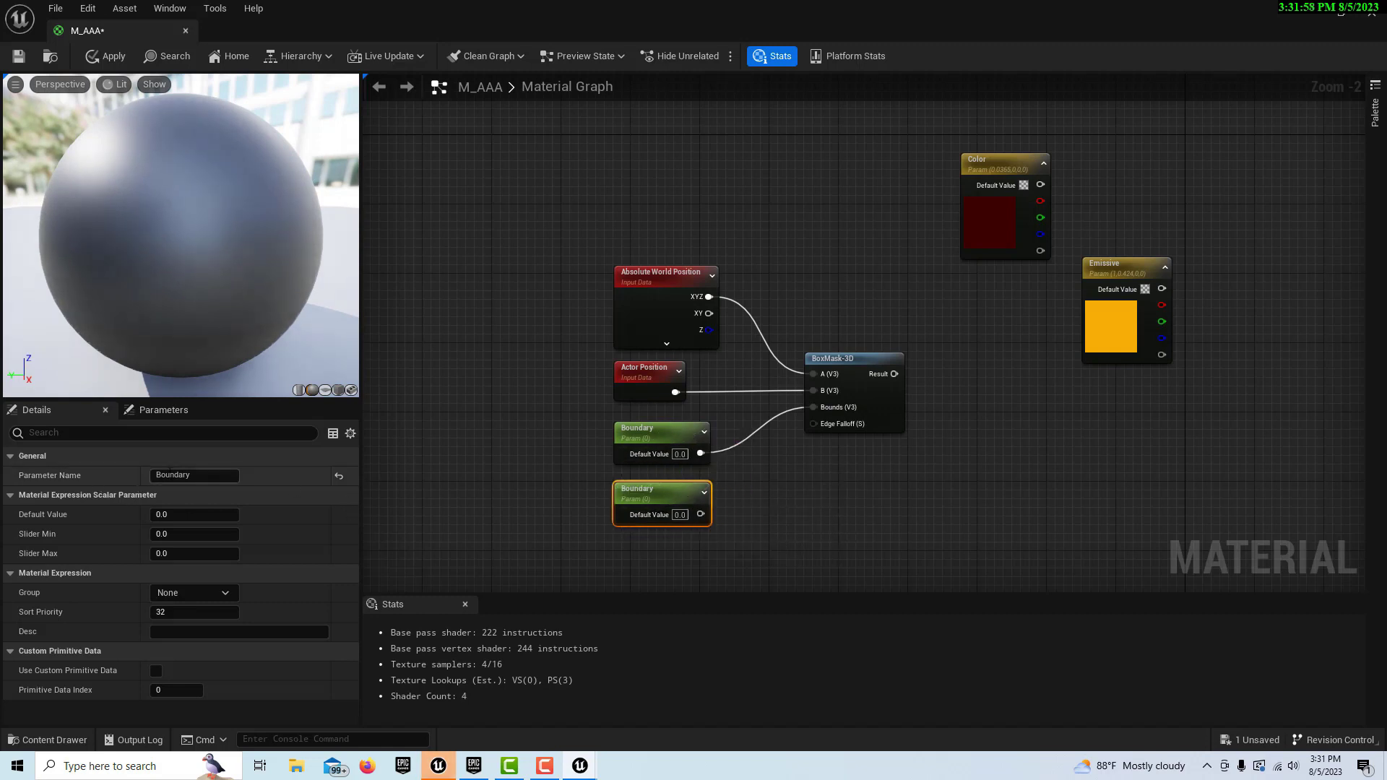
pyautogui.moveTo(190, 475); pyautogui.dragTo(120, 474)
pyautogui.hotkey('ctrl', 'a')
pyautogui.write('Edge')
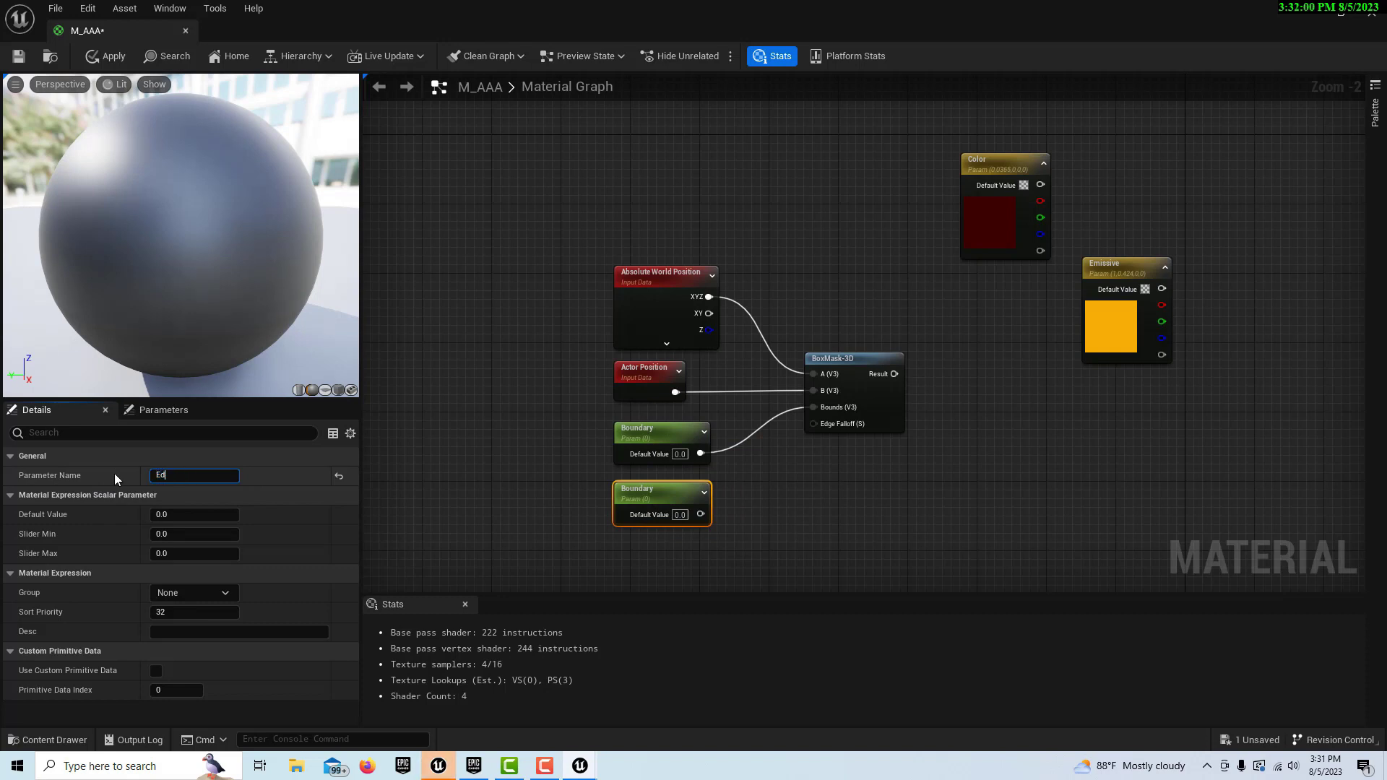
pyautogui.click(461, 552)
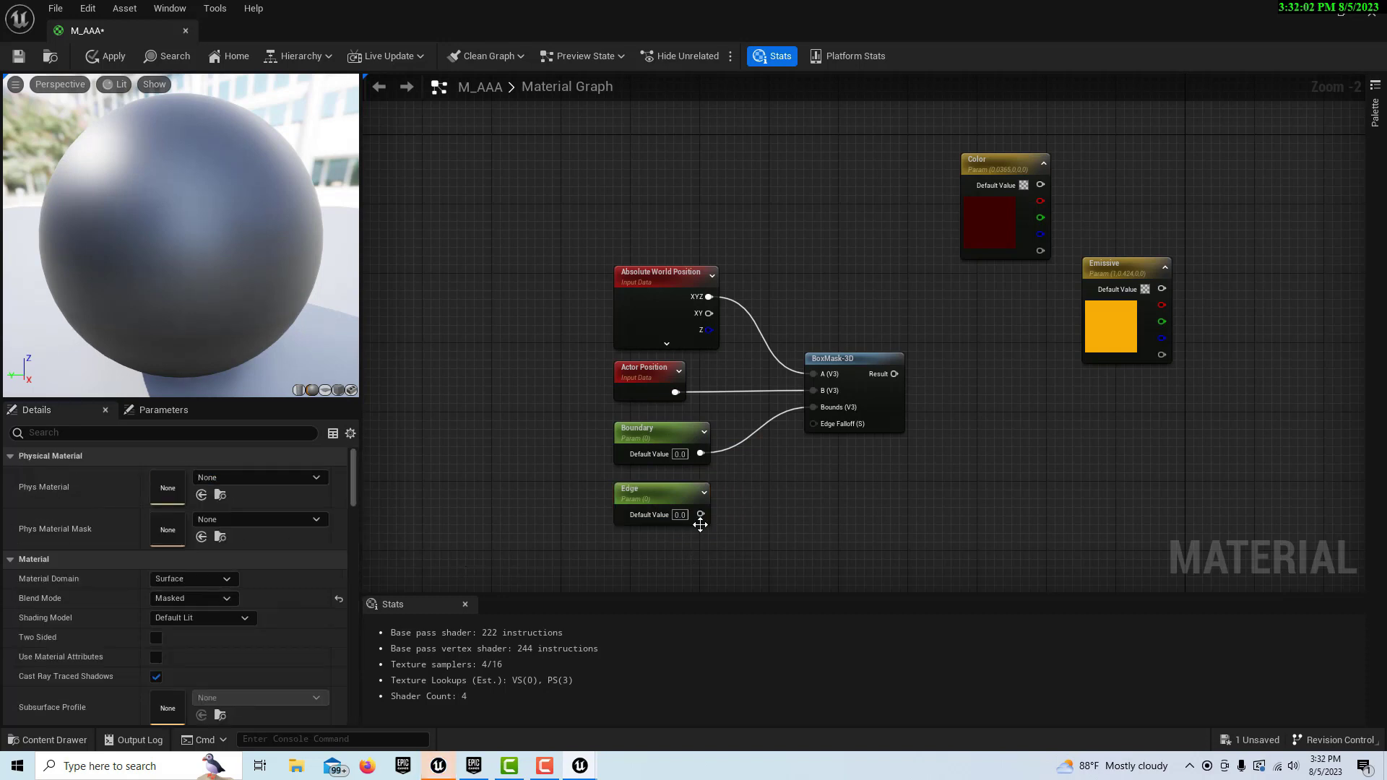
pyautogui.moveTo(700, 514); pyautogui.dragTo(814, 425)
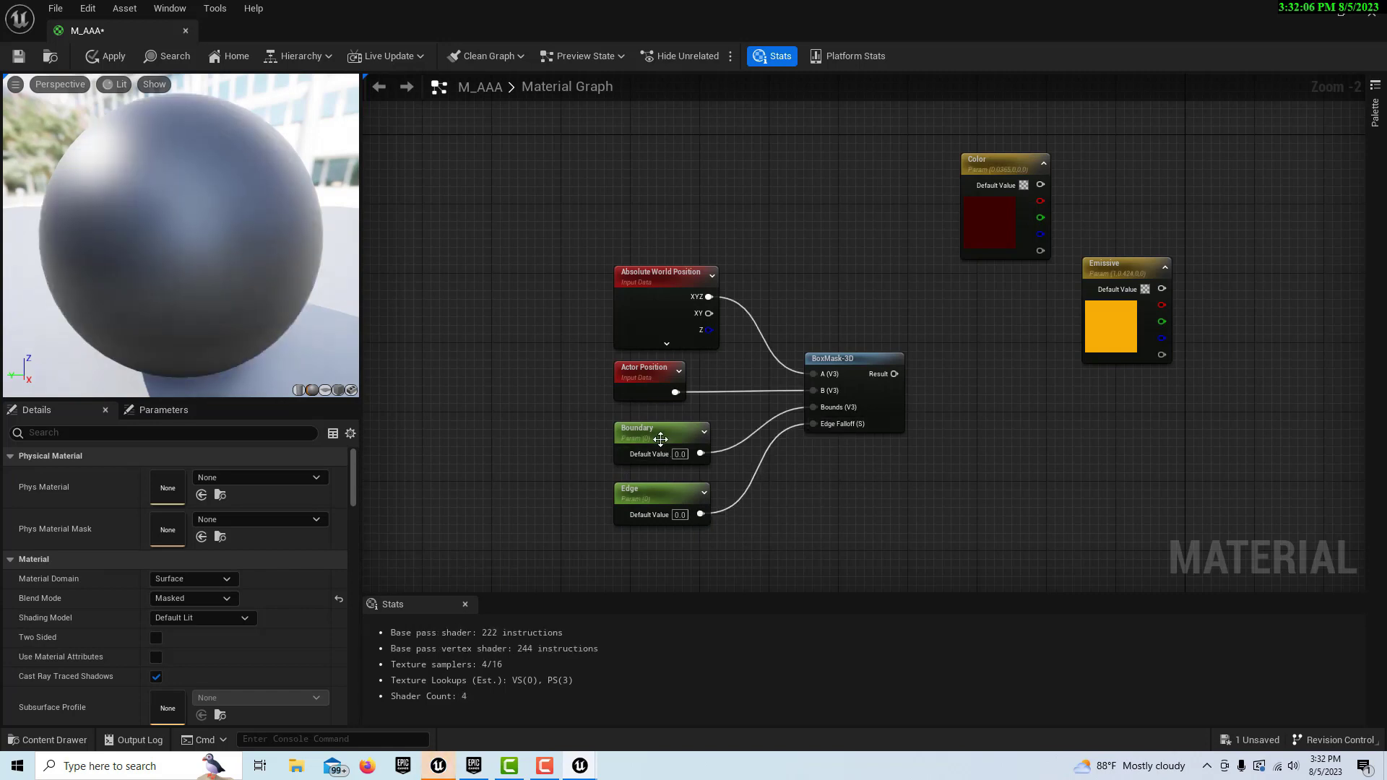
# Move the Color and Emissive nodes farther left of the result node and connect Color to Base Color.
pyautogui.moveTo(960, 511); pyautogui.dragTo(750, 531, button='right')
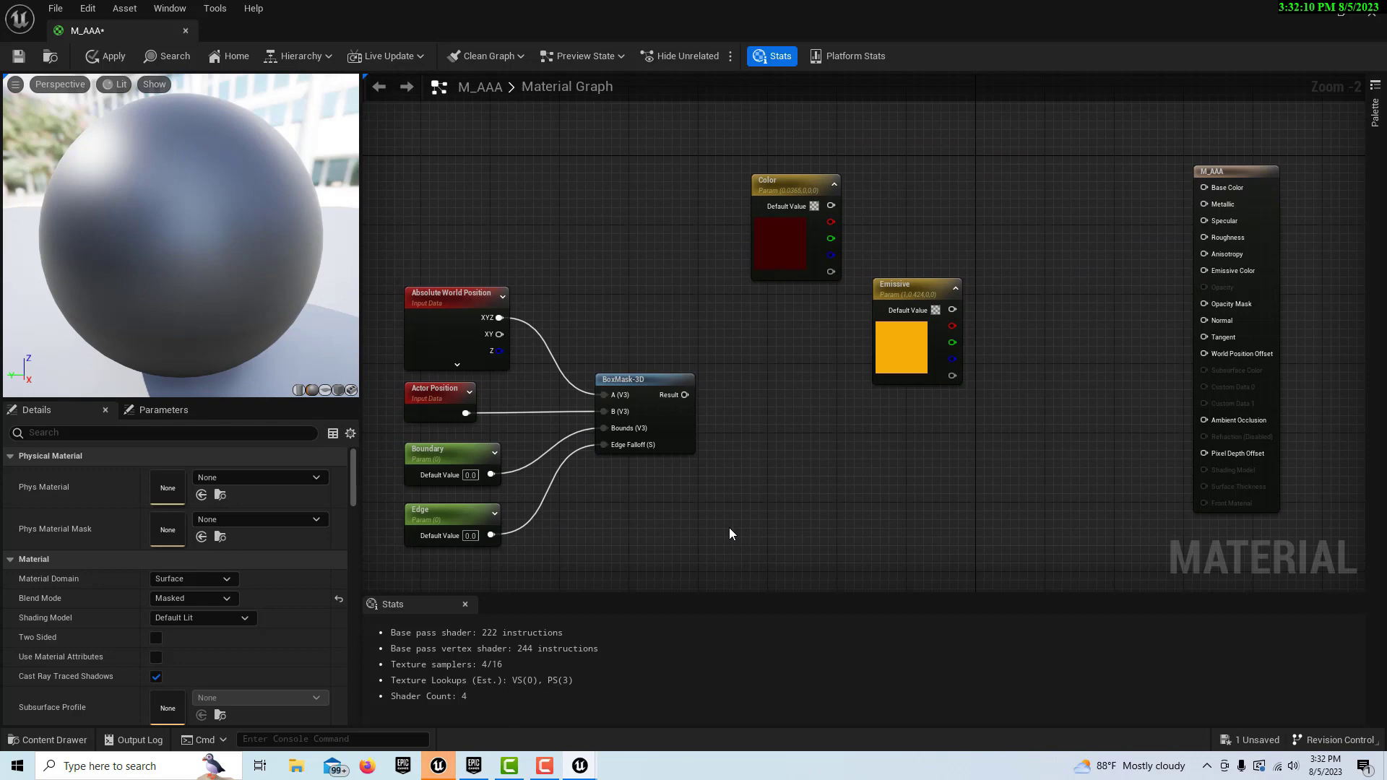
pyautogui.moveTo(780, 536); pyautogui.dragTo(609, 560, button='right')
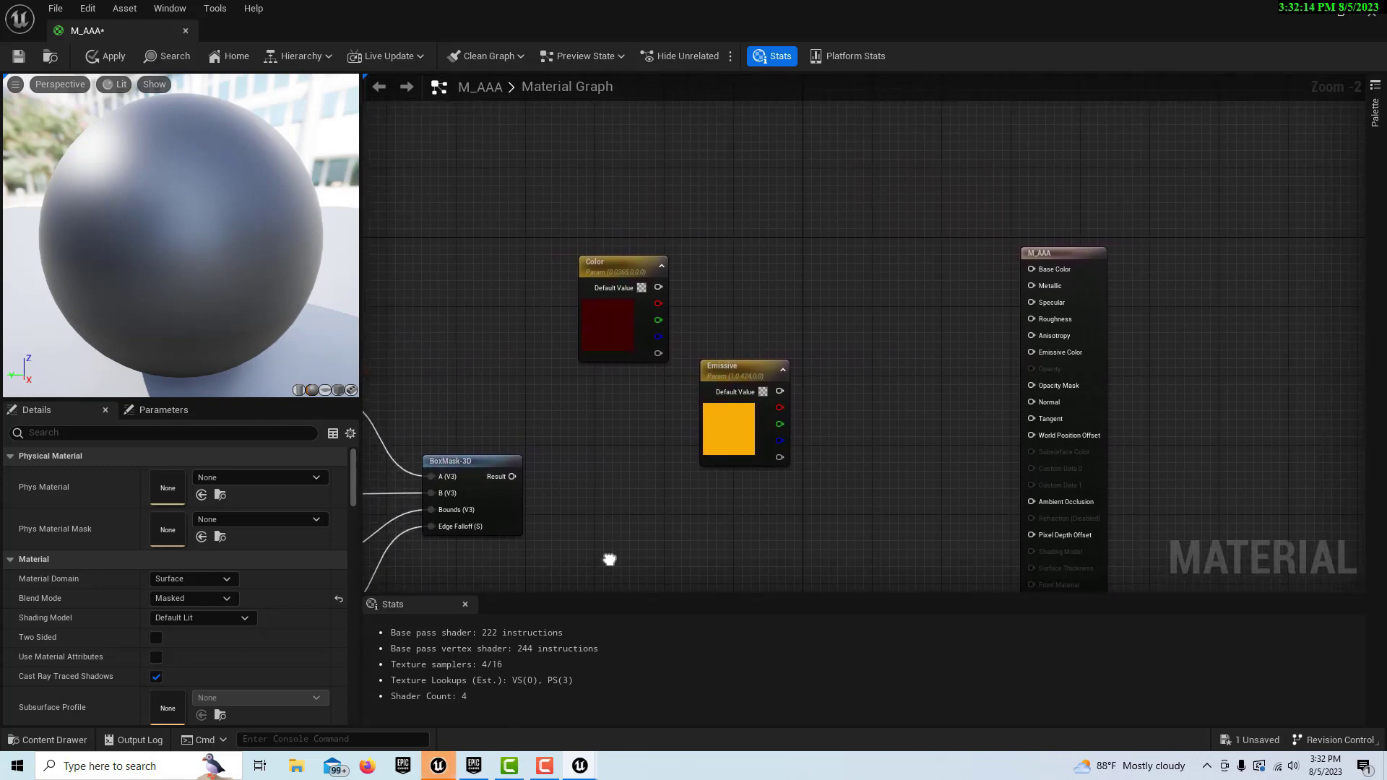
pyautogui.moveTo(608, 268); pyautogui.dragTo(494, 251)
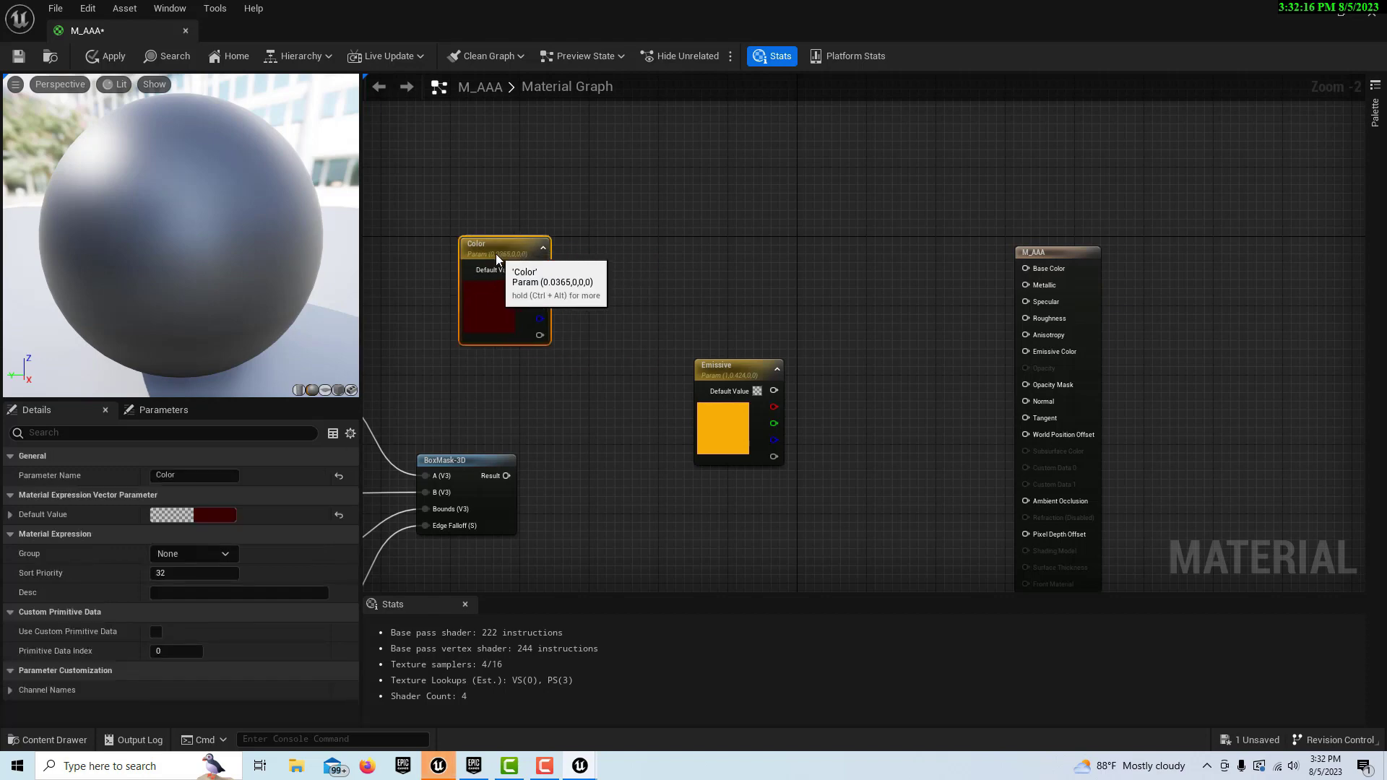
pyautogui.moveTo(736, 377); pyautogui.dragTo(622, 305)
pyautogui.moveTo(539, 269); pyautogui.dragTo(1029, 267)
# Add a Saturate node between BoxMask-3D and the result node, below the Emissive node.
pyautogui.moveTo(853, 410); pyautogui.dragTo(909, 401, button='right')
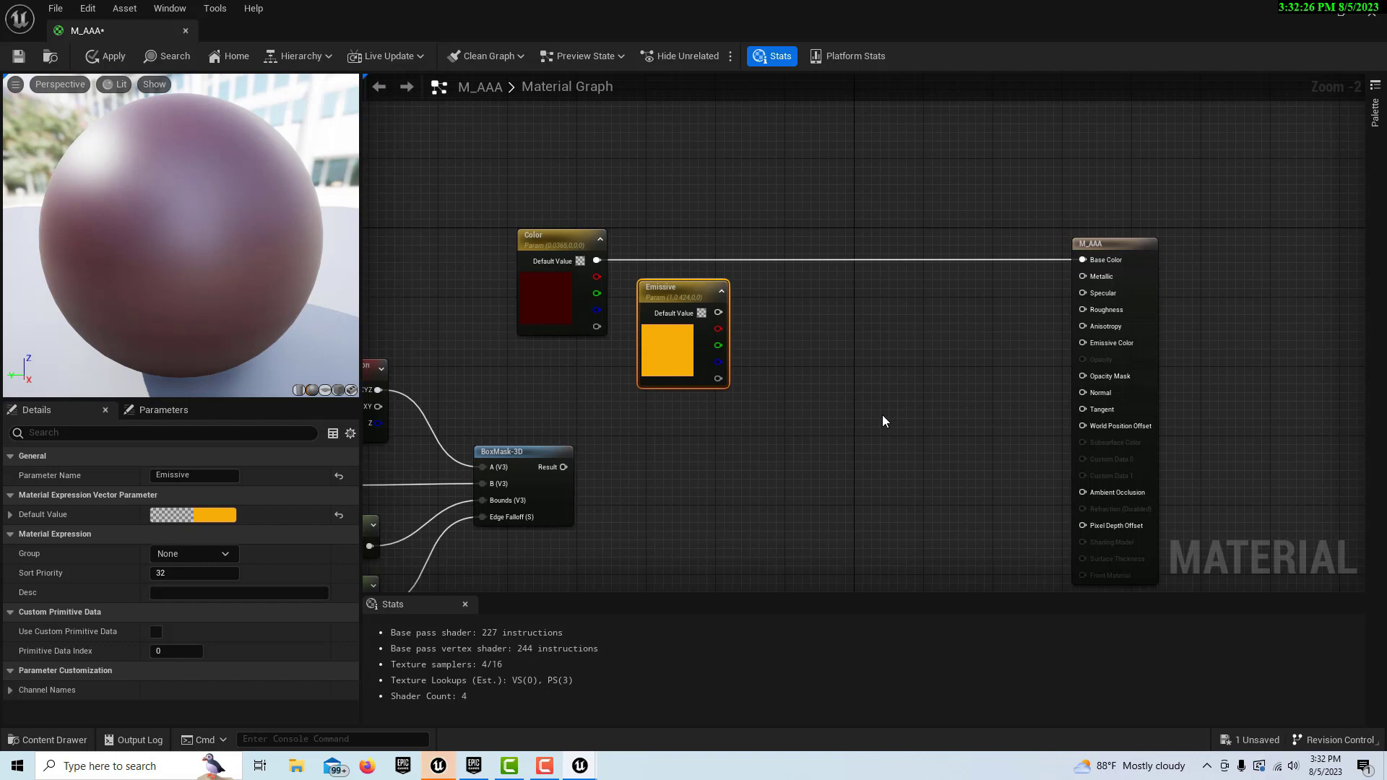
pyautogui.moveTo(745, 488); pyautogui.dragTo(732, 452, button='right')
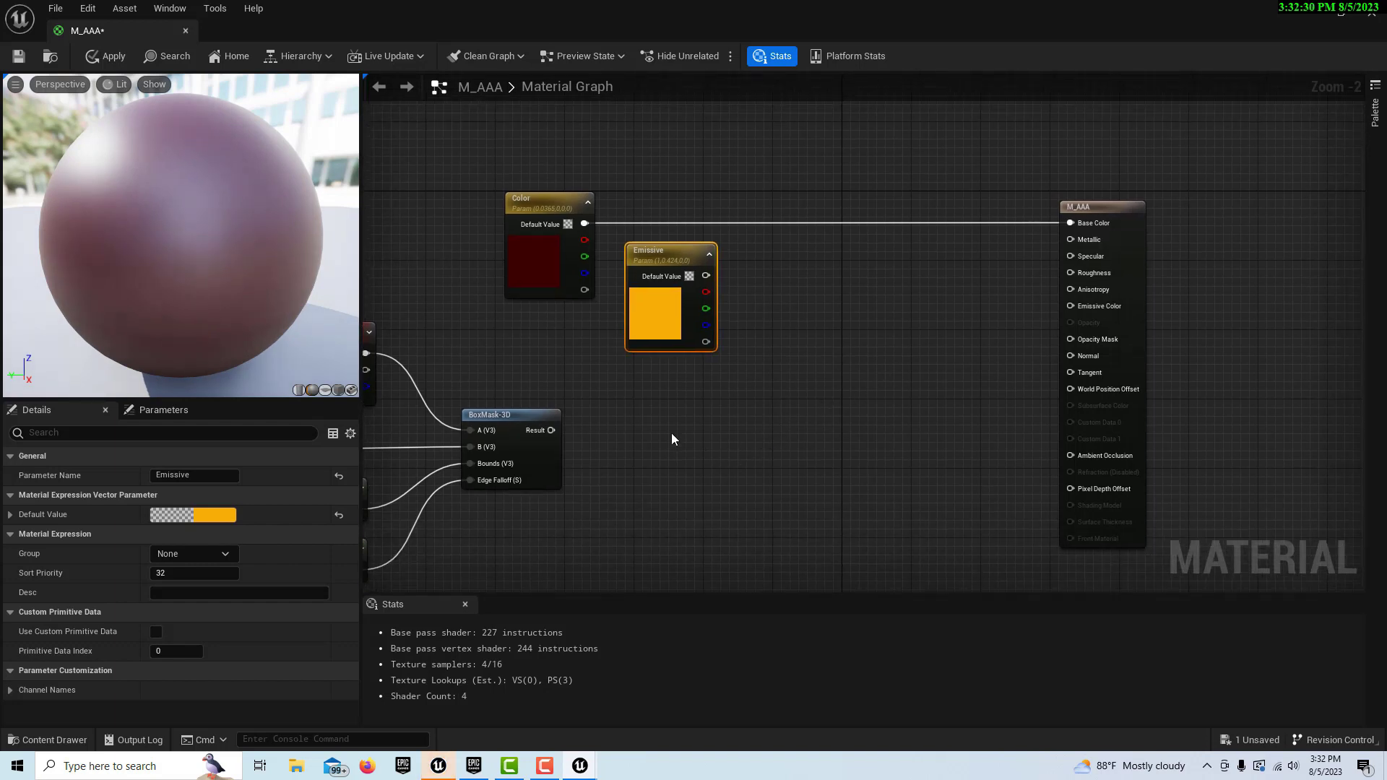
pyautogui.rightClick(640, 402)
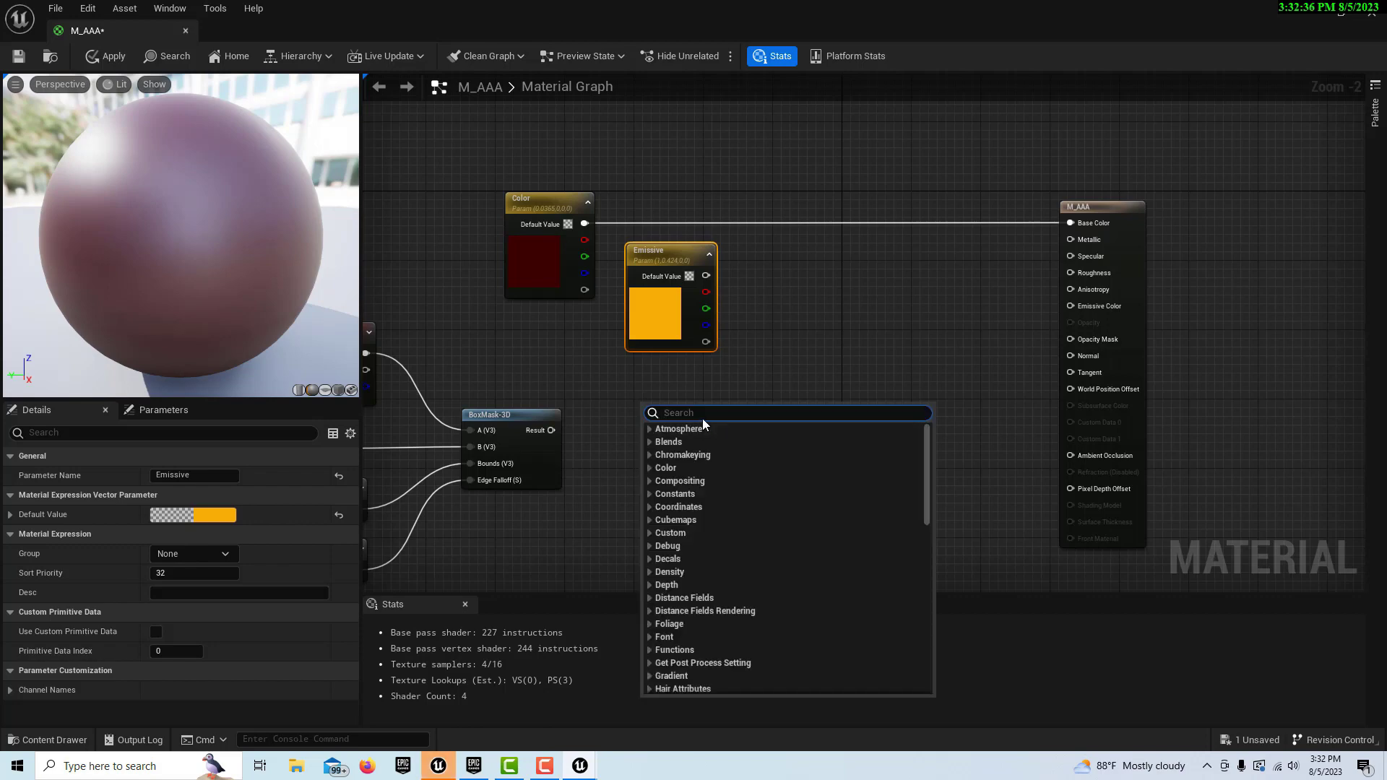
pyautogui.write('sat')
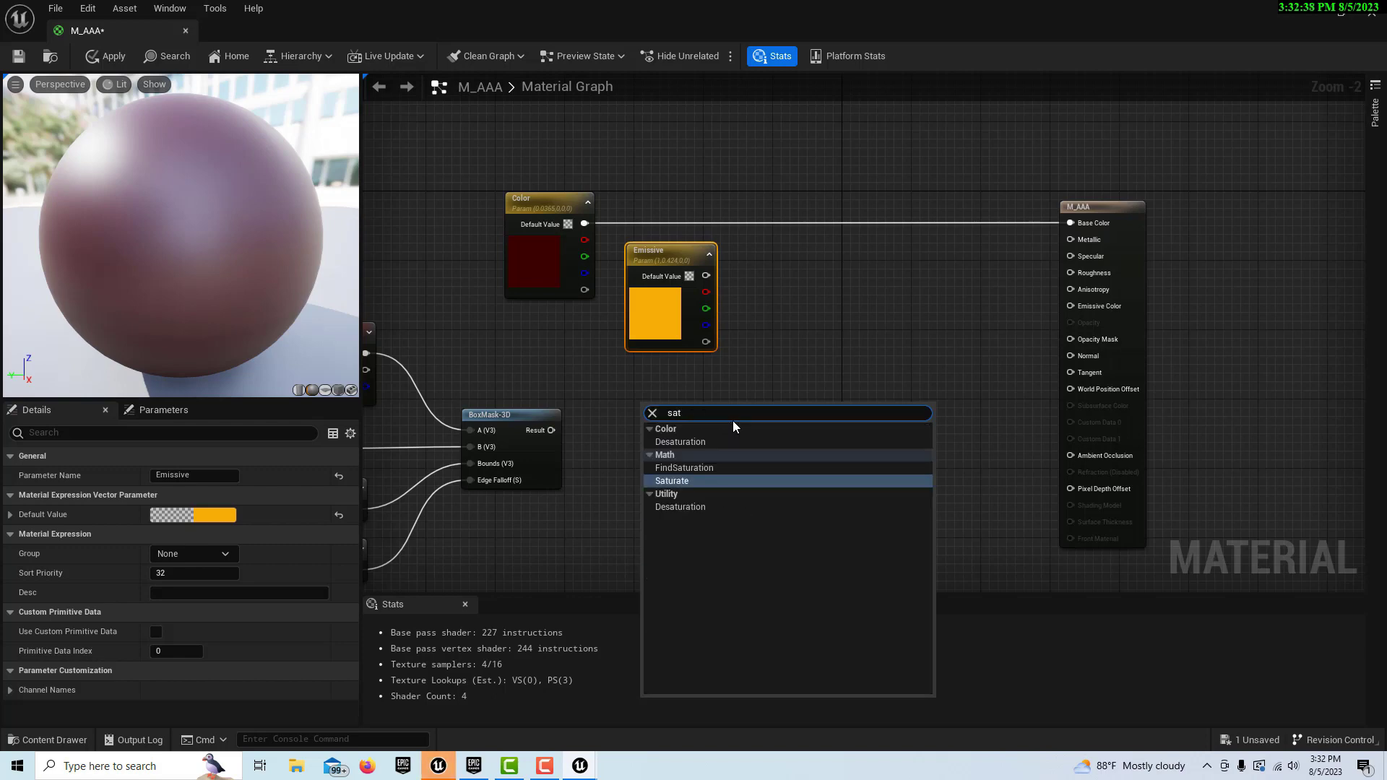
pyautogui.click(695, 480)
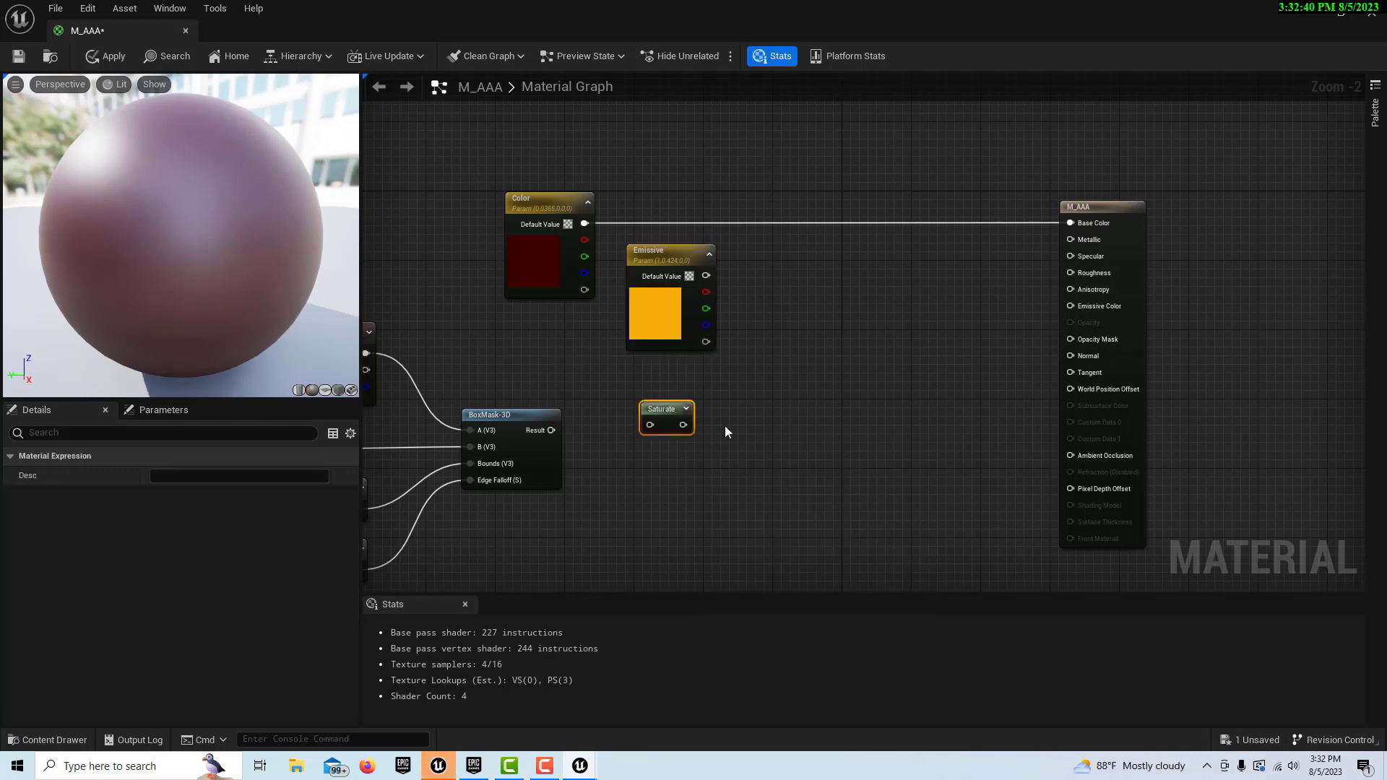
pyautogui.rightClick(741, 409)
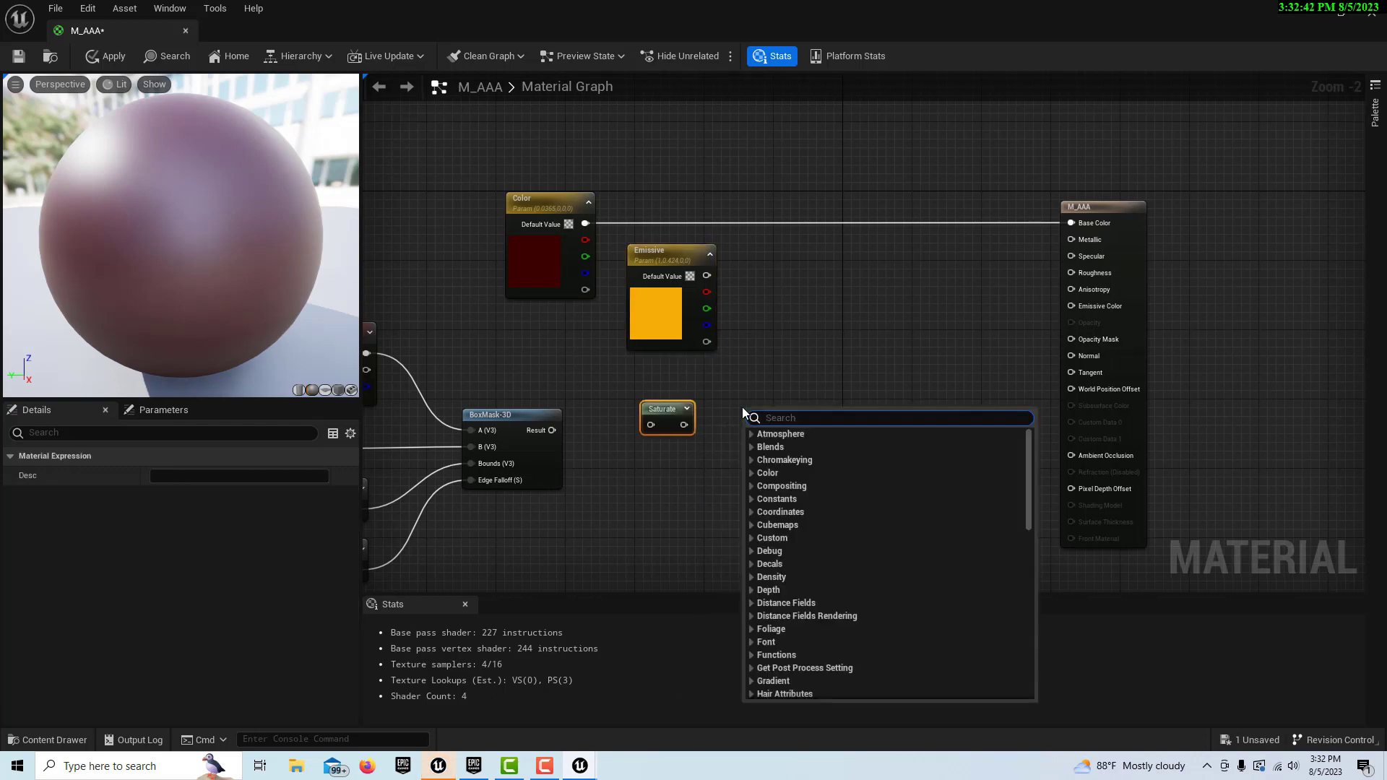
pyautogui.click(768, 361)
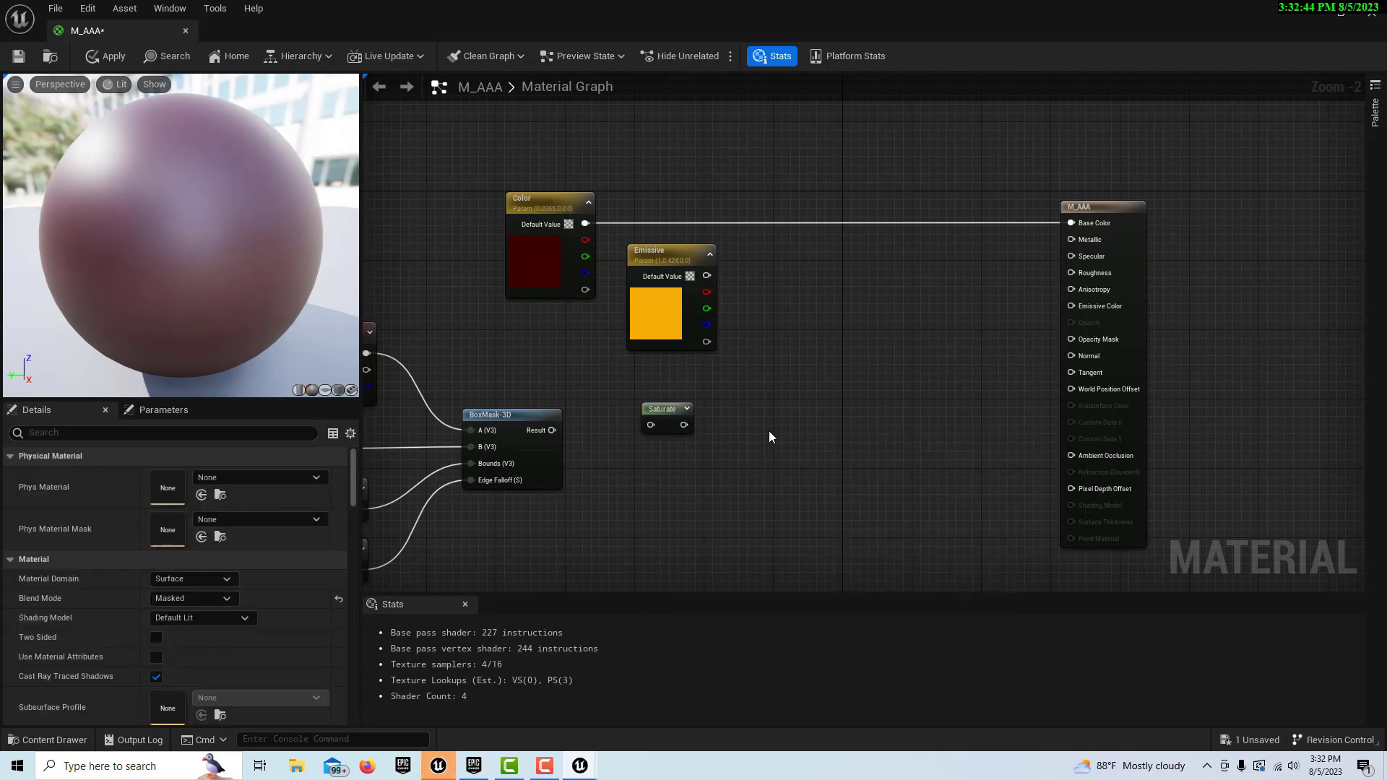
pyautogui.click(769, 431)
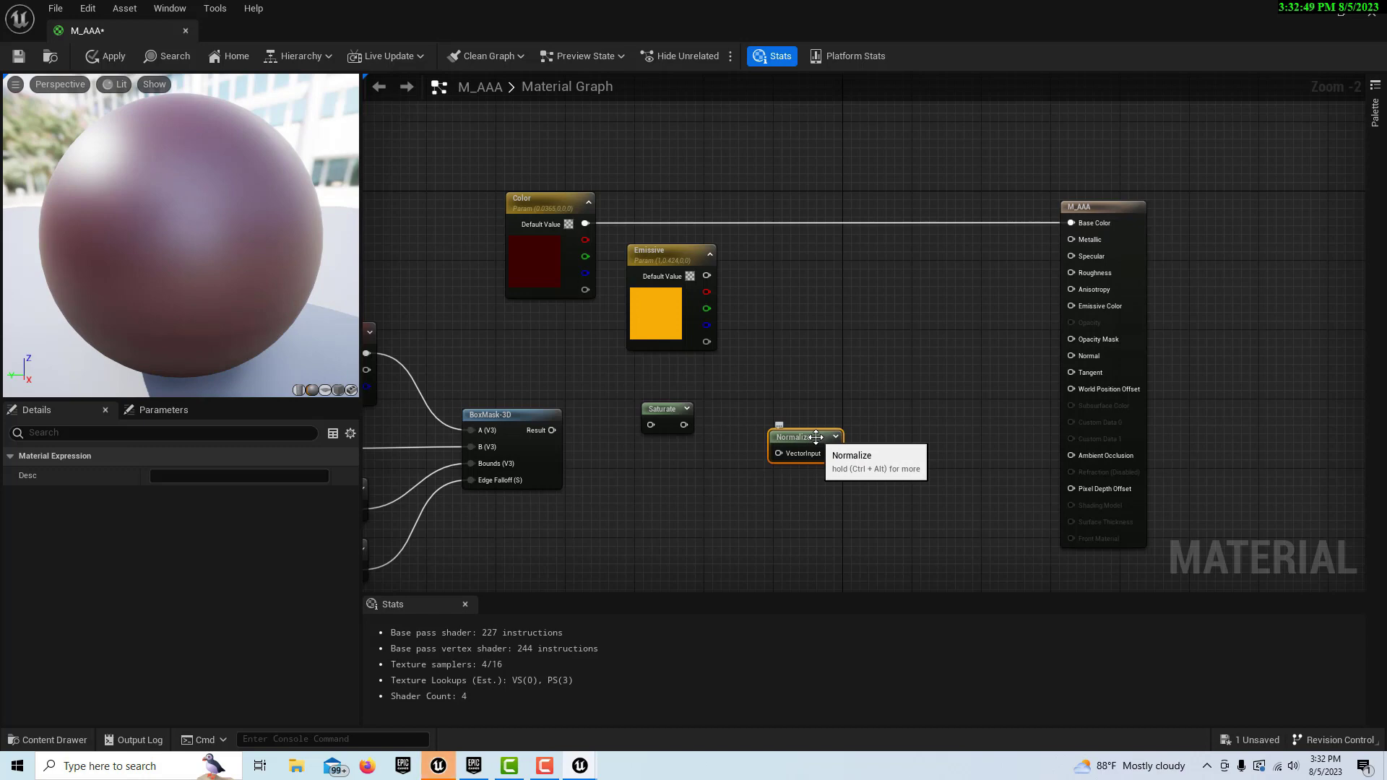
pyautogui.press('Delete')
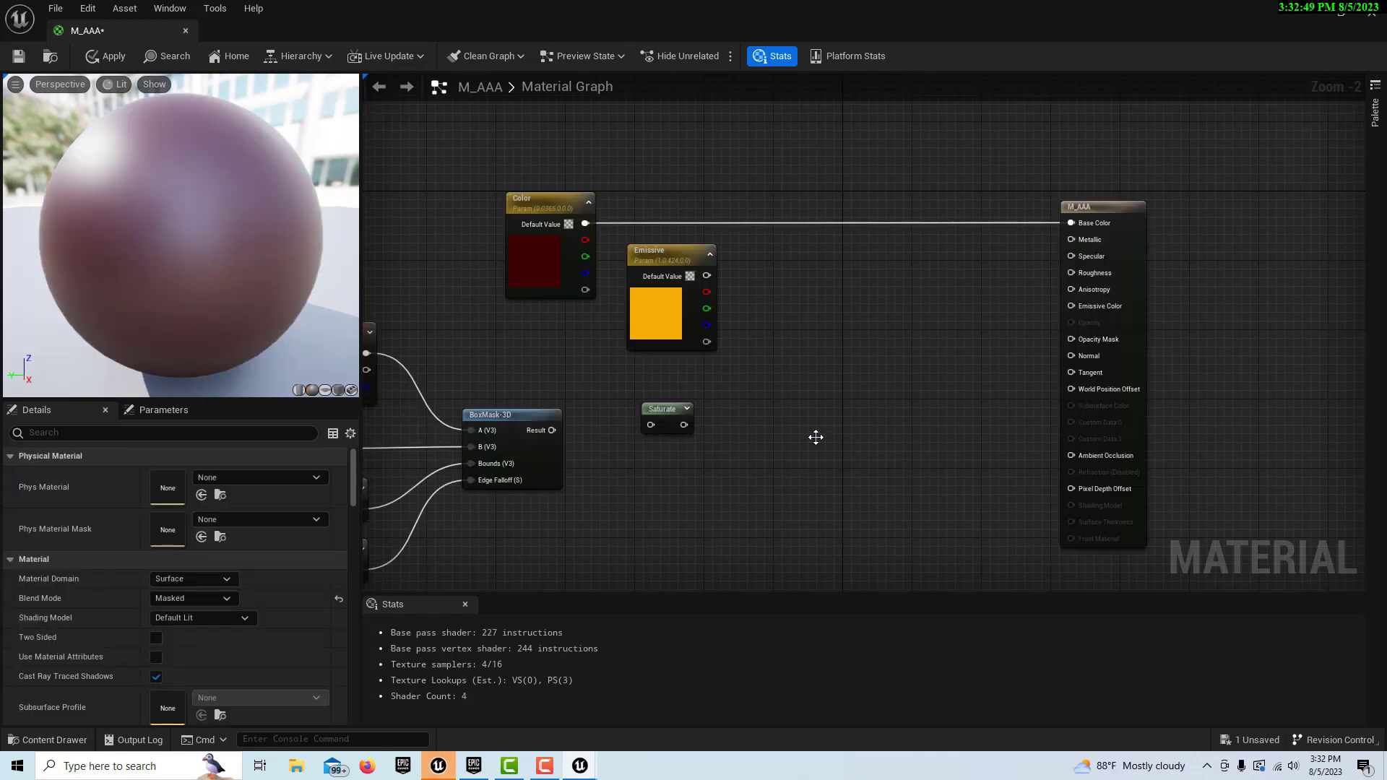
# Add a Multiply node after Saturate and a Power node after Multiply.
pyautogui.click(741, 403)
pyautogui.moveTo(880, 423); pyautogui.dragTo(743, 426, button='right')
pyautogui.rightClick(721, 416)
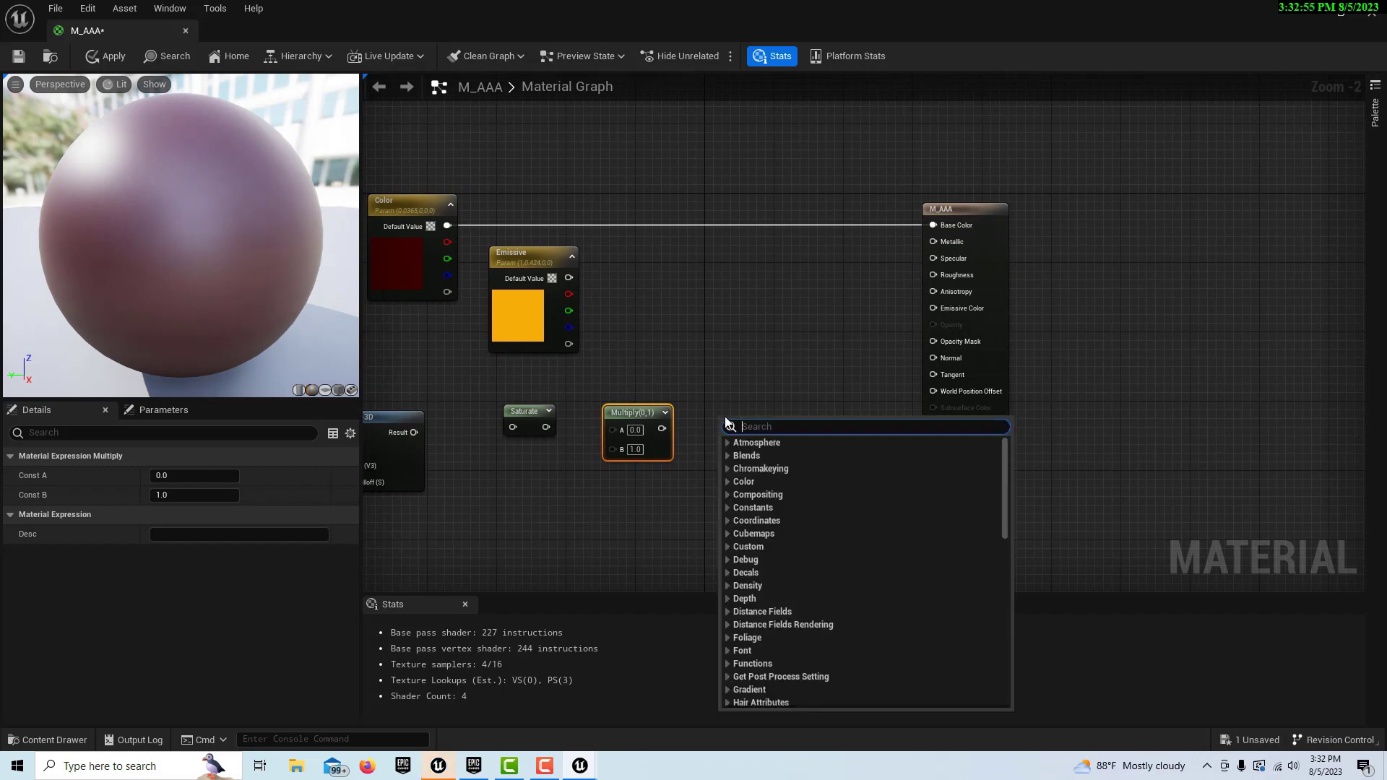
pyautogui.write('power')
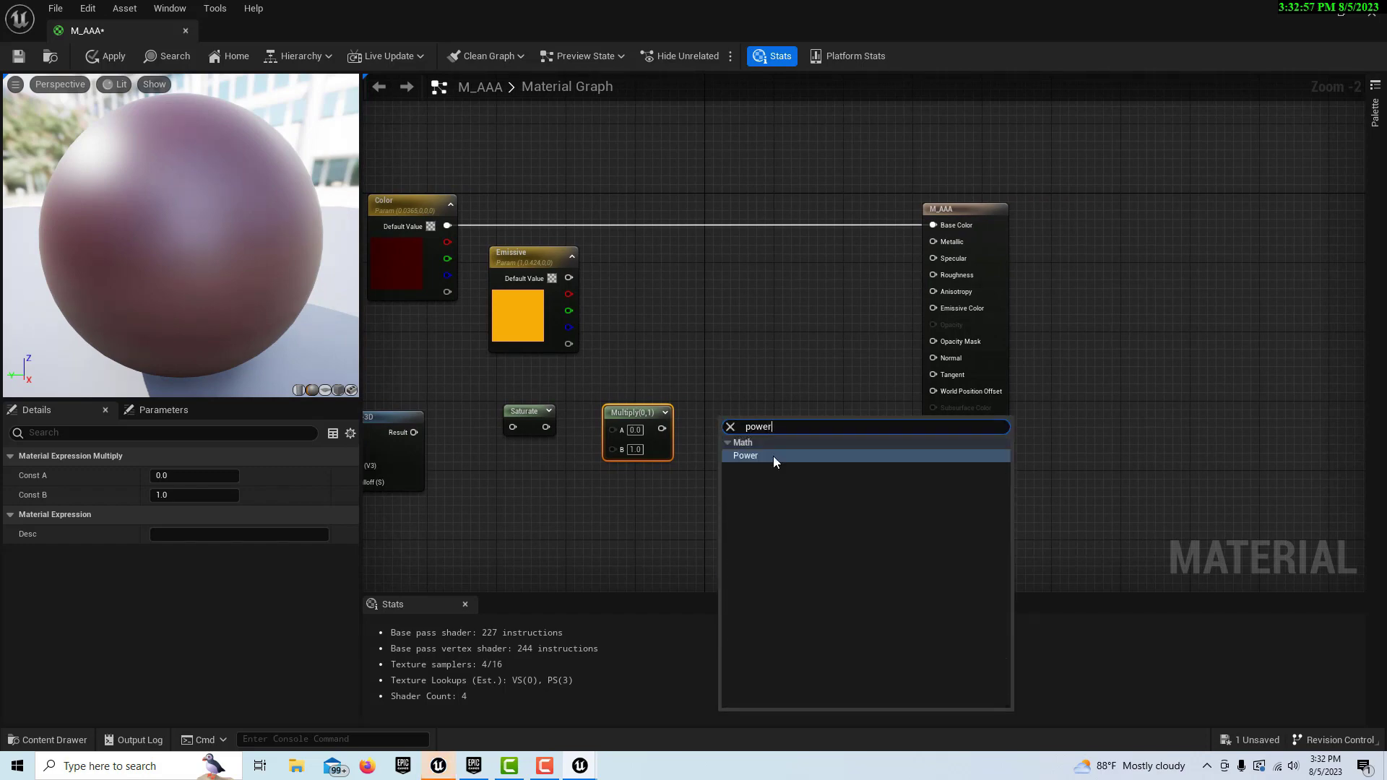
pyautogui.click(769, 455)
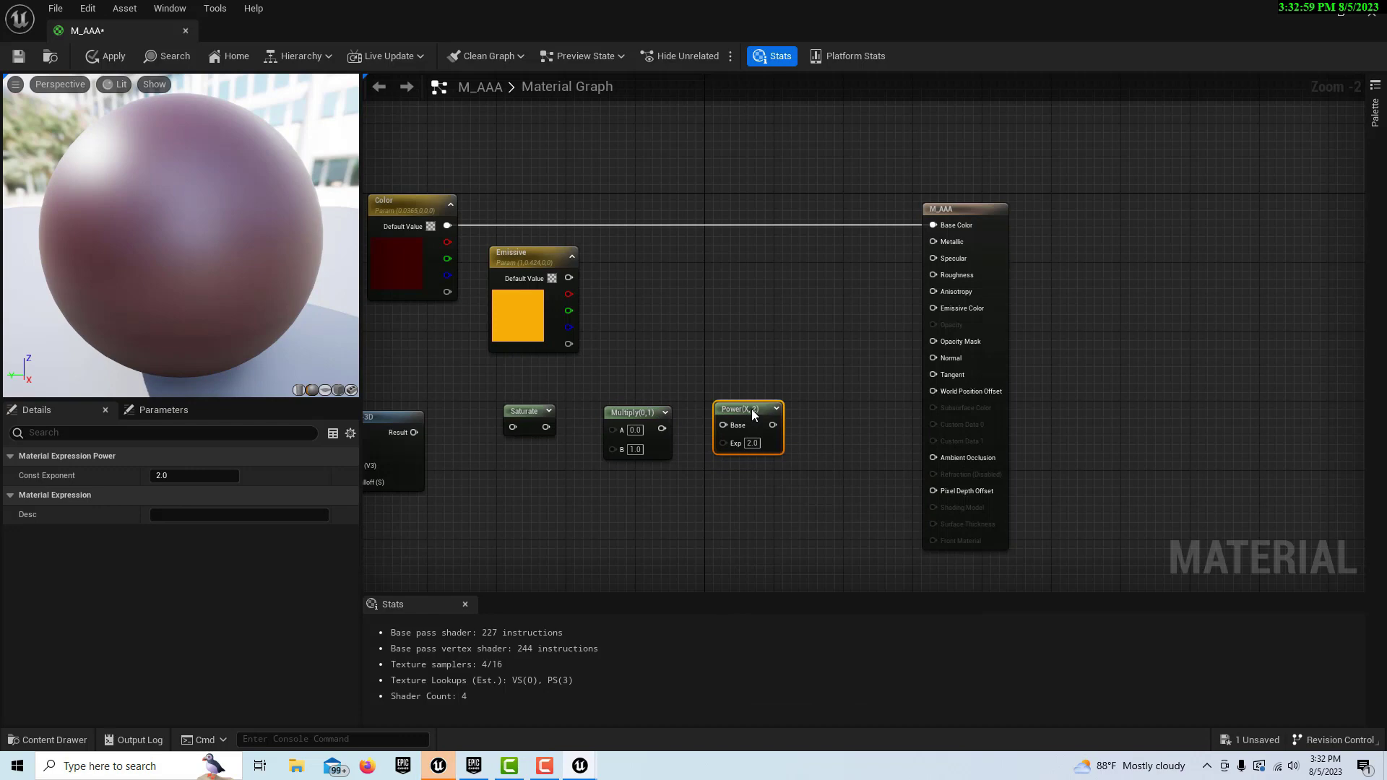
# Move the M_AAA result node farther away and place a LinearInterpolate node between Emissive and the result node.
pyautogui.moveTo(882, 566)
pyautogui.mouseDown(button='right')
pyautogui.moveTo(928, 568)
pyautogui.moveTo(887, 582)
pyautogui.mouseUp(button='right')
pyautogui.moveTo(977, 225); pyautogui.dragTo(1148, 227)
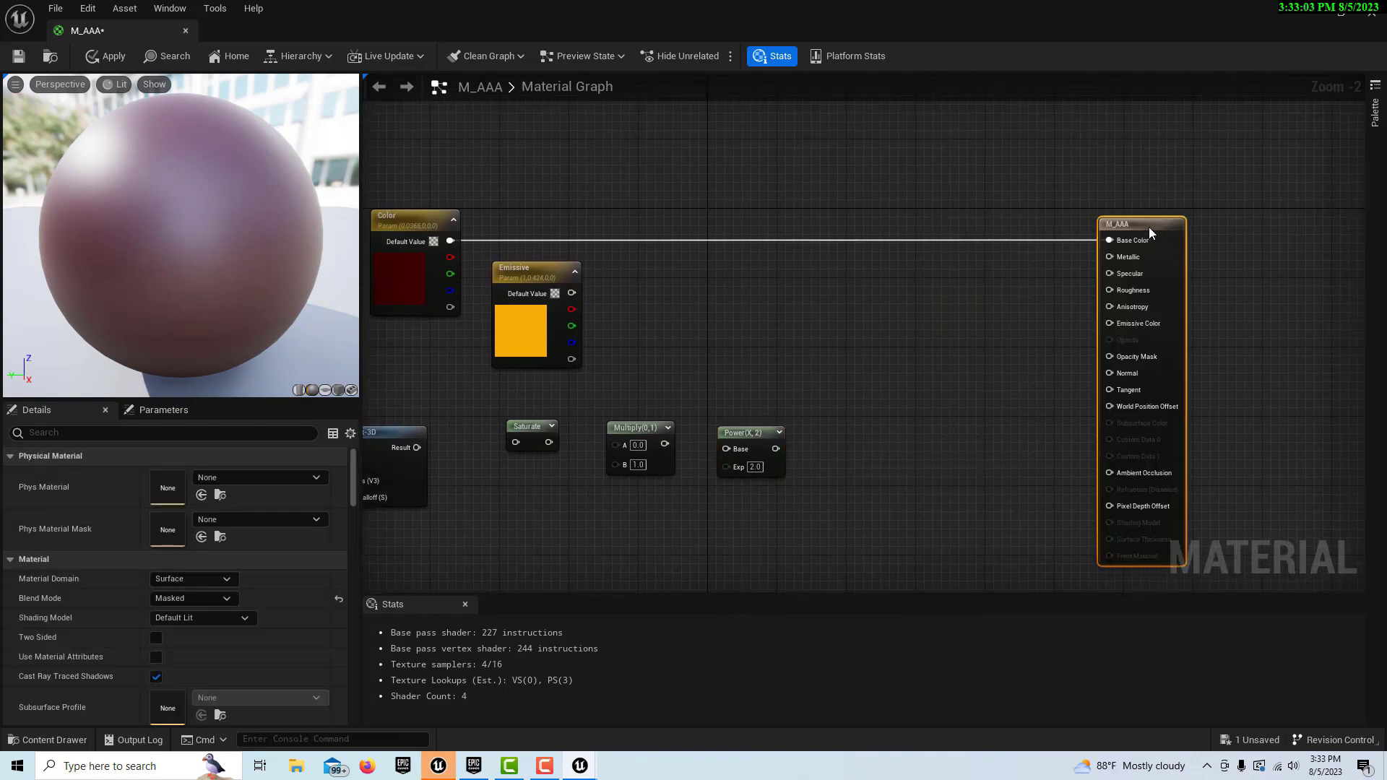
pyautogui.rightClick(770, 316)
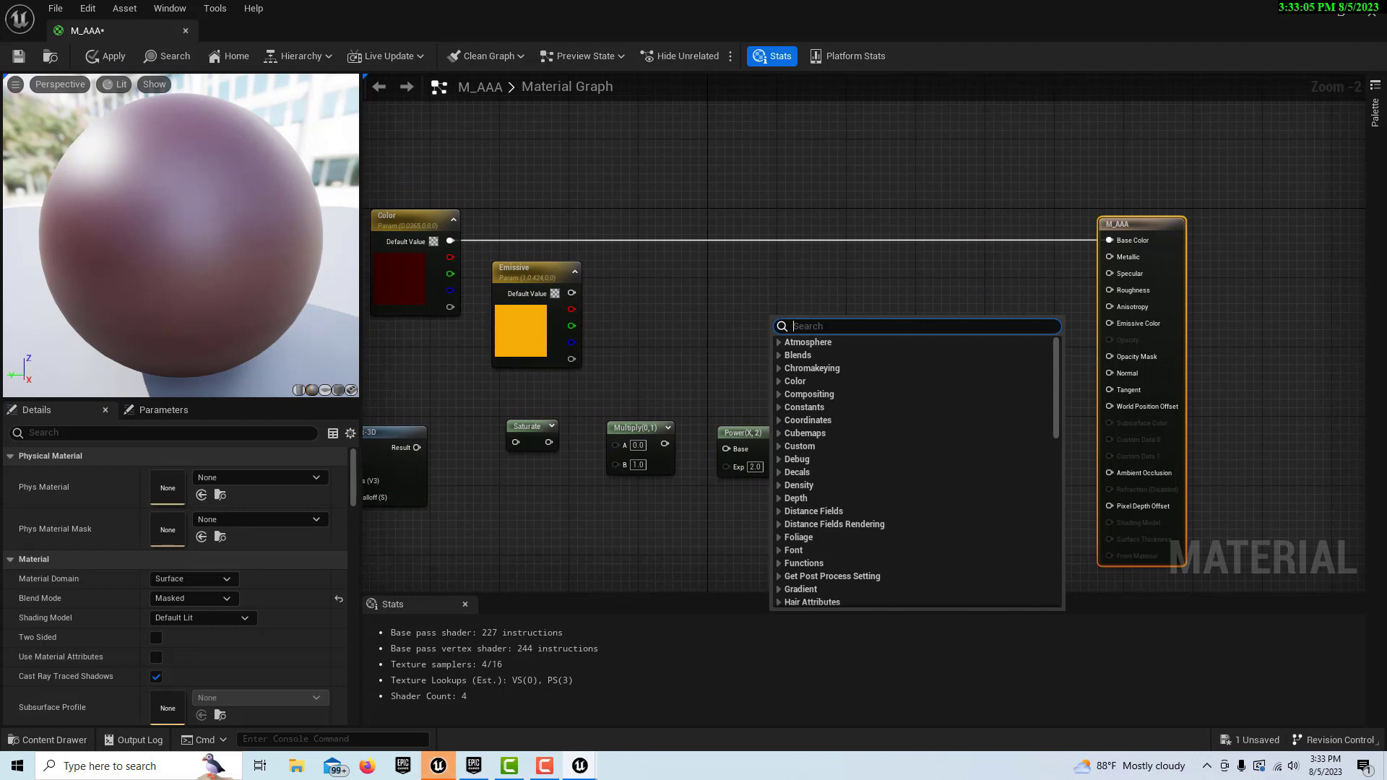
pyautogui.write('li')
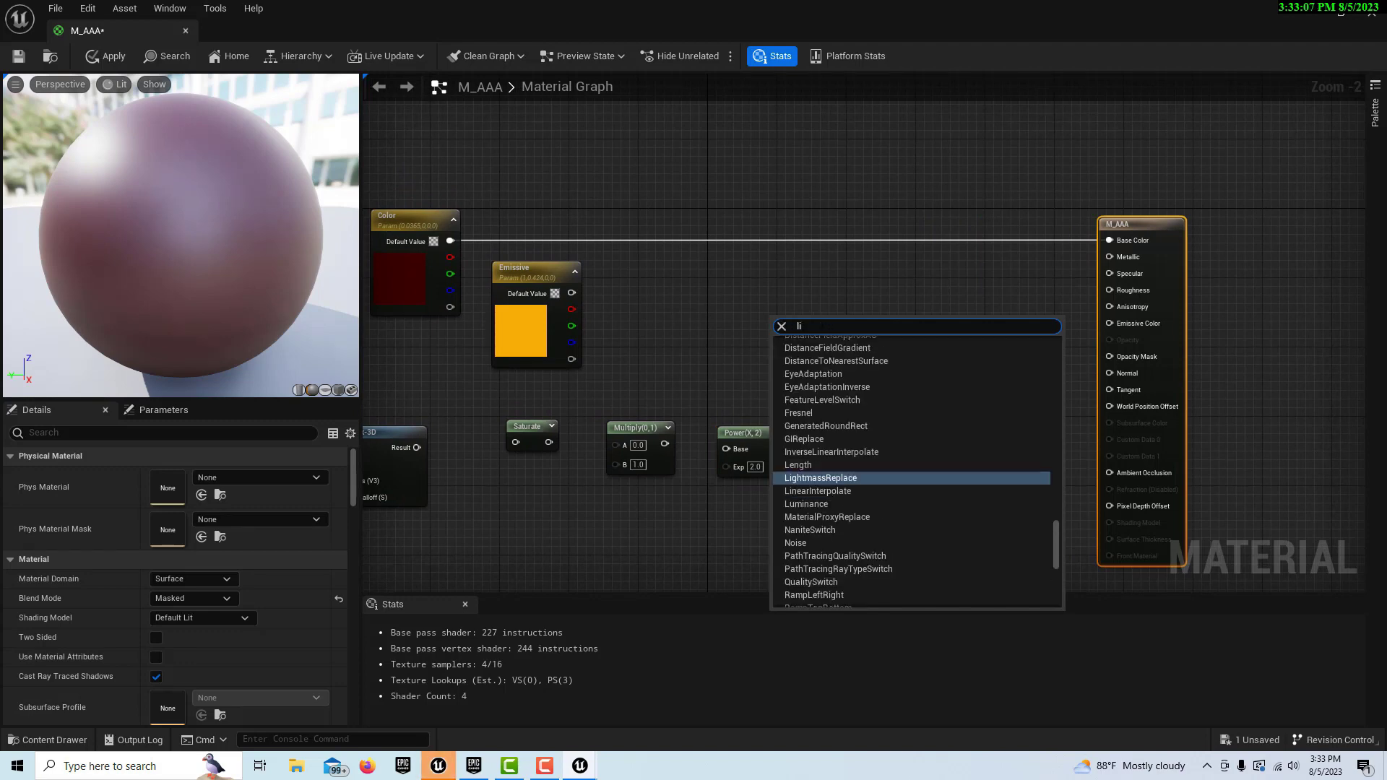
pyautogui.write('near')
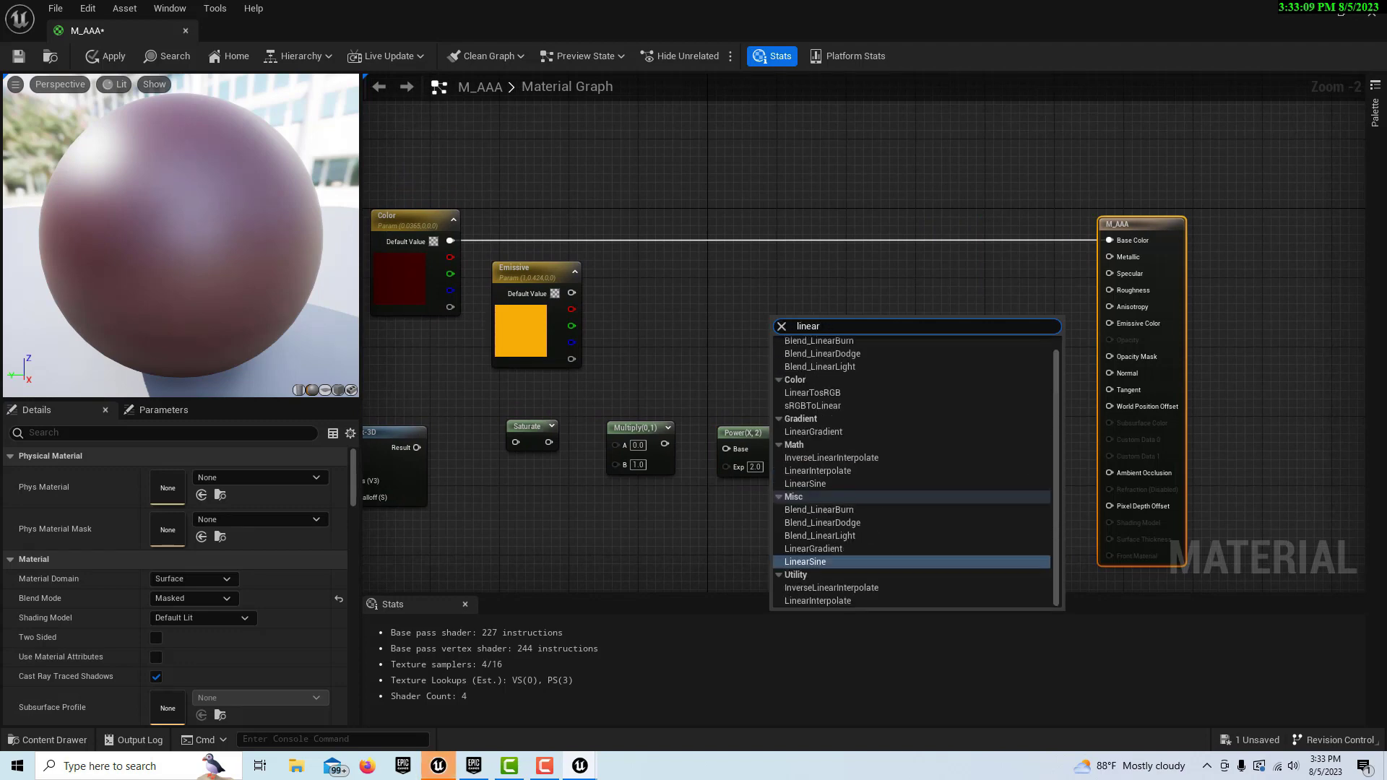
pyautogui.click(851, 469)
pyautogui.moveTo(828, 331); pyautogui.dragTo(924, 321)
# Add a OneMinus node well below the Multiply node.
pyautogui.moveTo(877, 484); pyautogui.dragTo(1000, 339, button='right')
pyautogui.rightClick(724, 413)
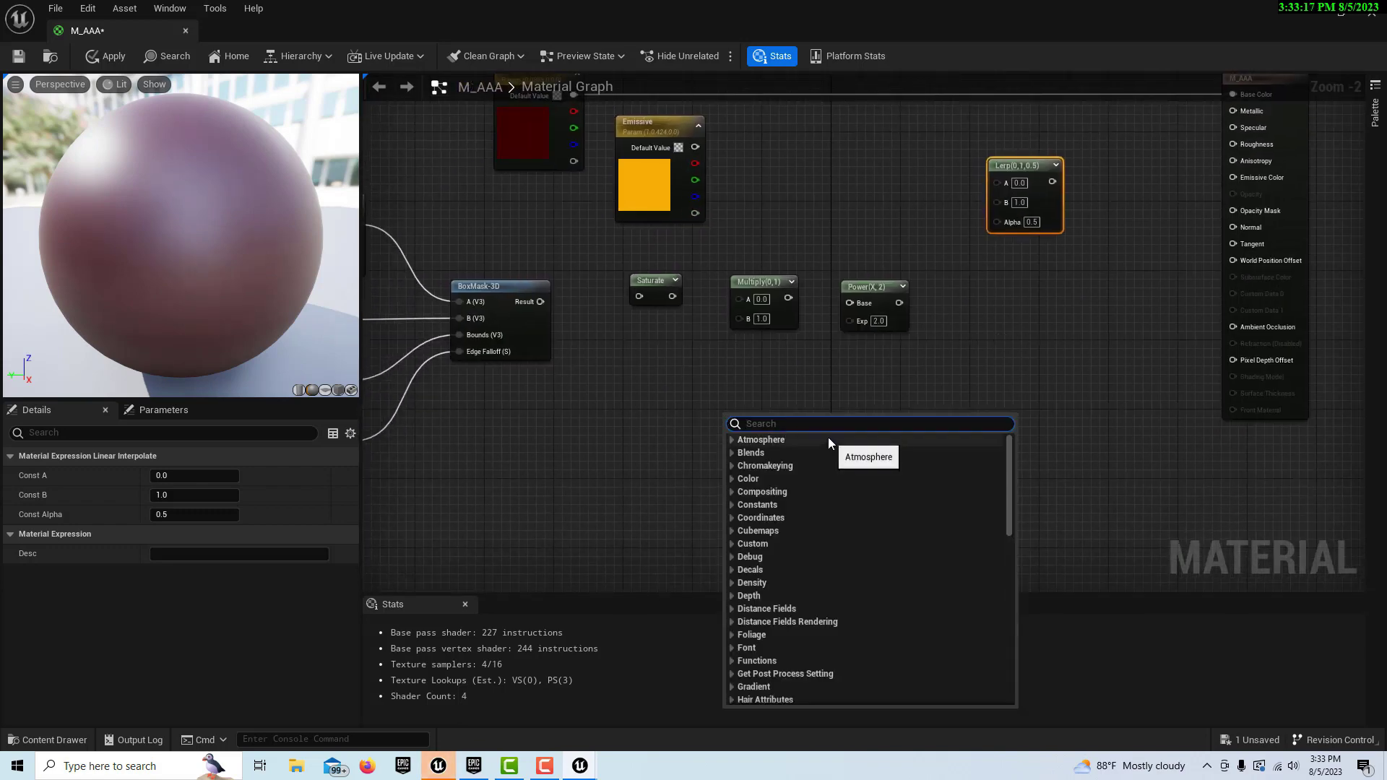
pyautogui.write('1-')
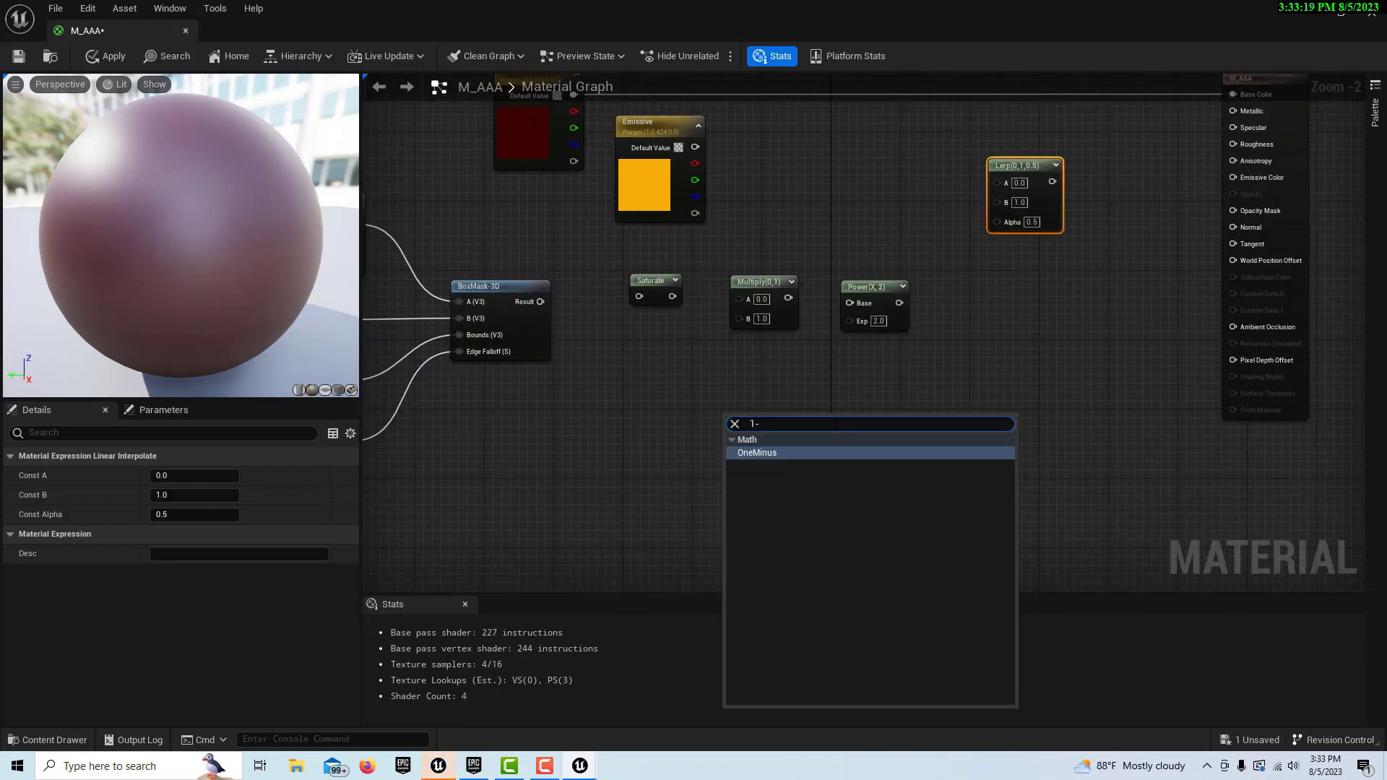
pyautogui.click(791, 452)
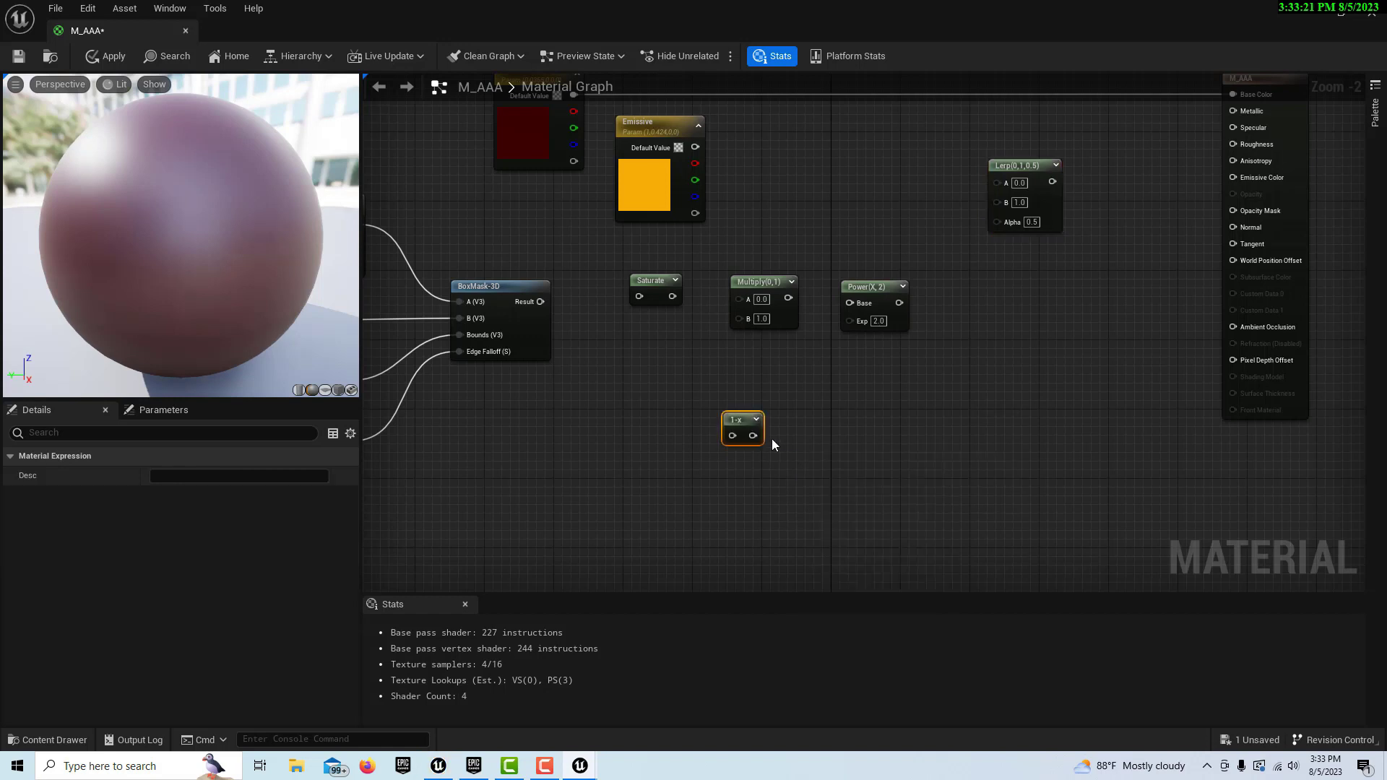
pyautogui.moveTo(740, 419); pyautogui.dragTo(735, 460)
# Add a scalar parameter named Intensity between the Multiply and 1-x nodes.
pyautogui.moveTo(756, 407); pyautogui.dragTo(819, 438, button='right')
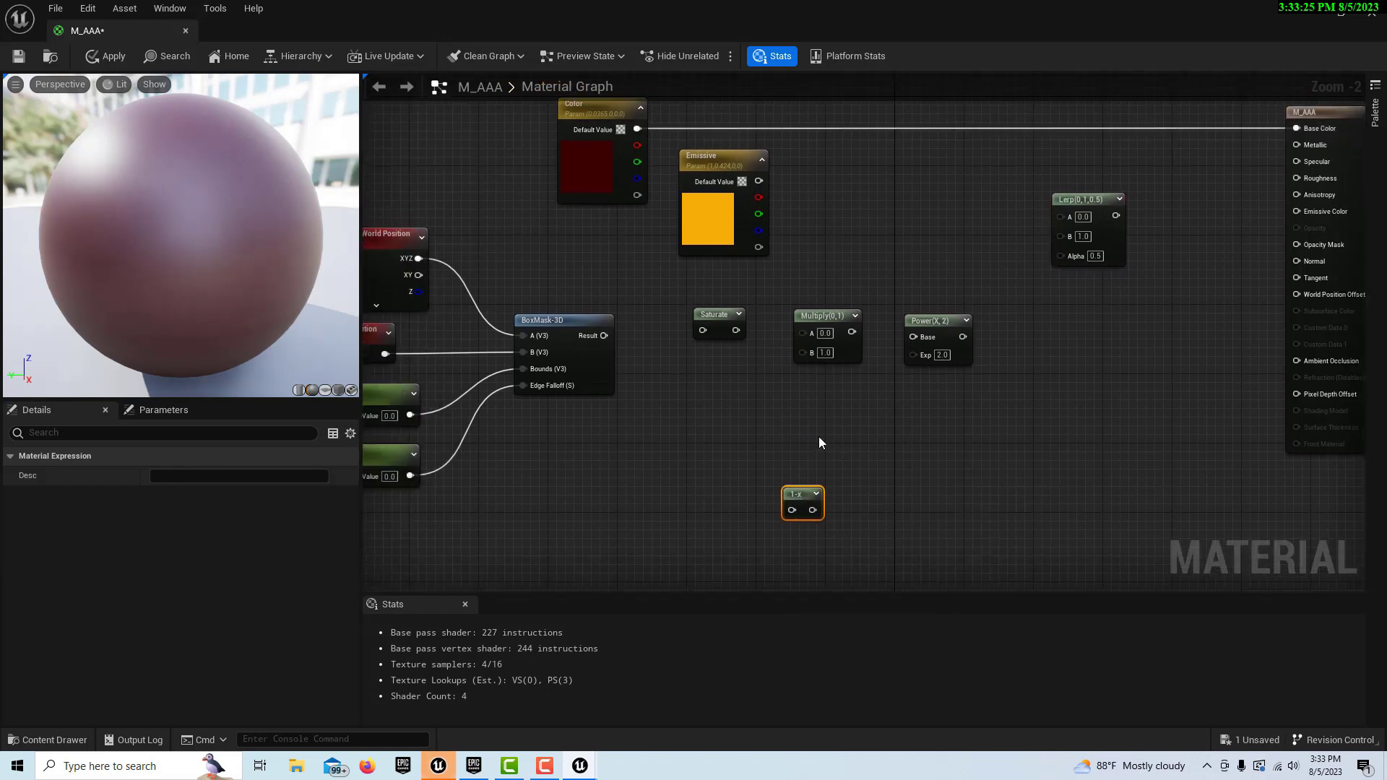
pyautogui.click(753, 407)
pyautogui.write('sss')
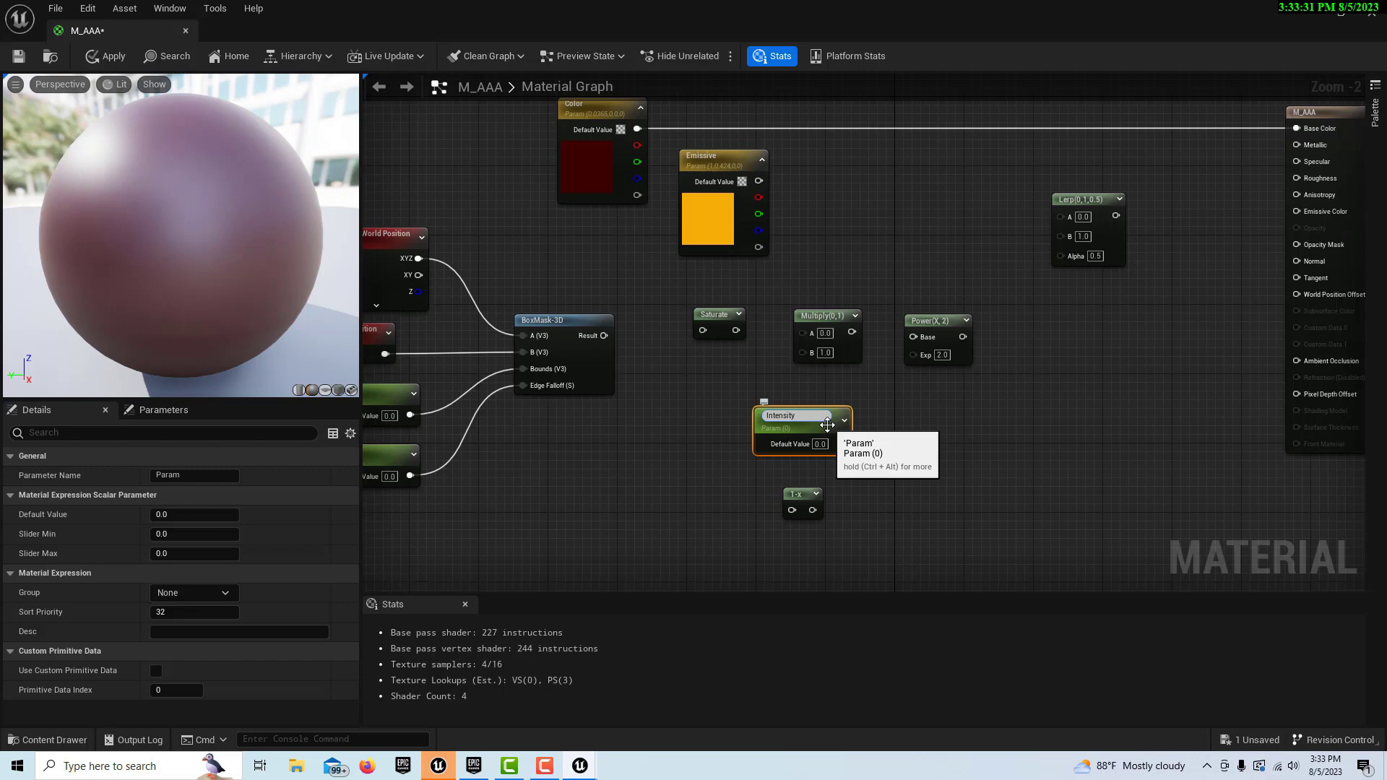
pyautogui.press('Return')
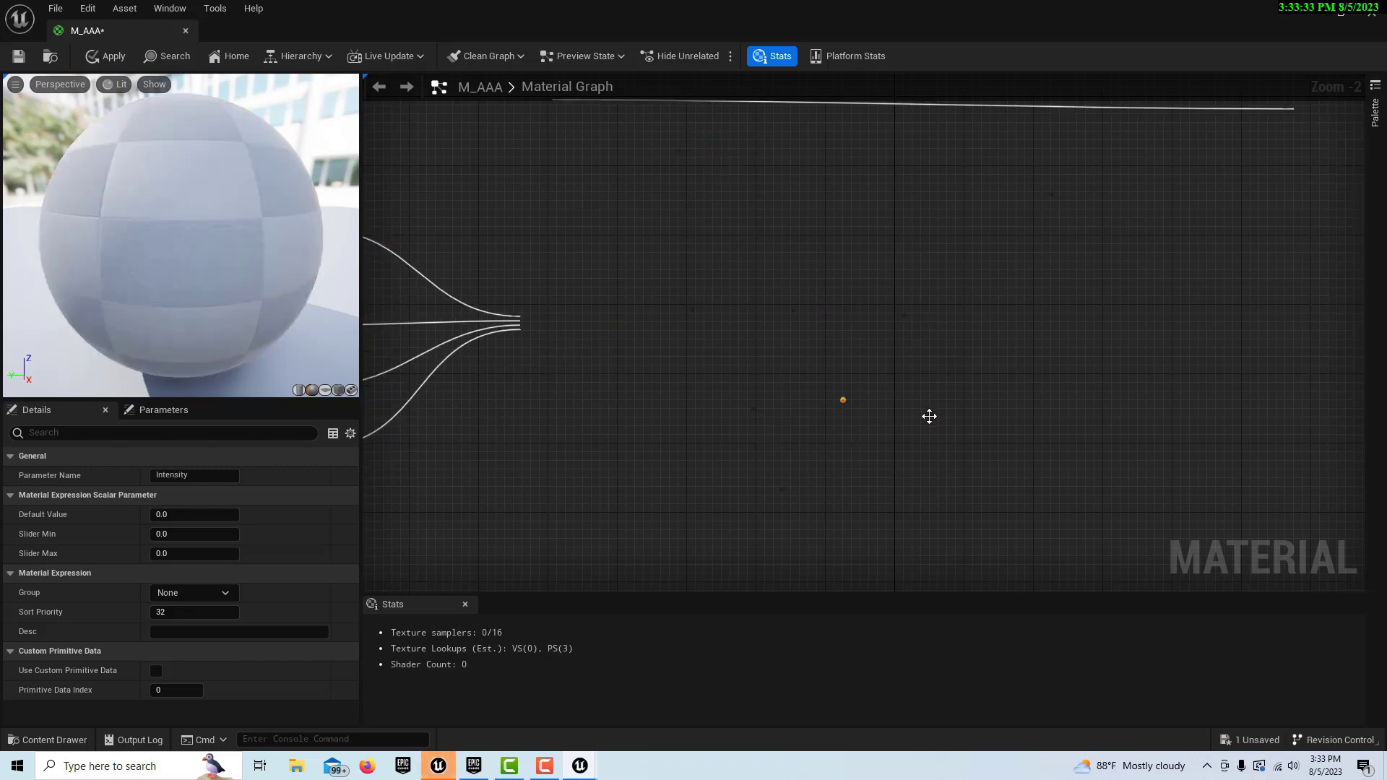
# Duplicate the Intensity parameter below the Power node and rename the copy Power.
pyautogui.moveTo(921, 422); pyautogui.dragTo(980, 422)
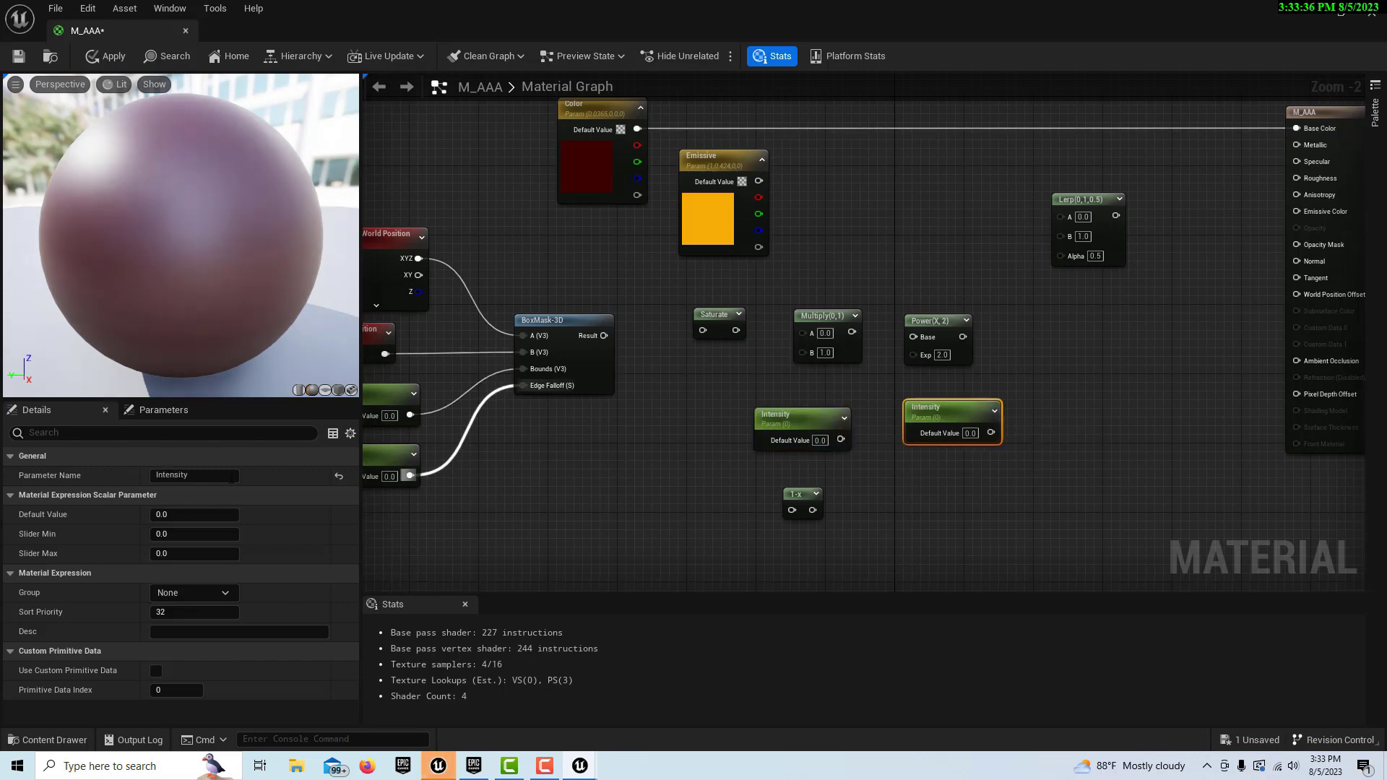
pyautogui.click(217, 476)
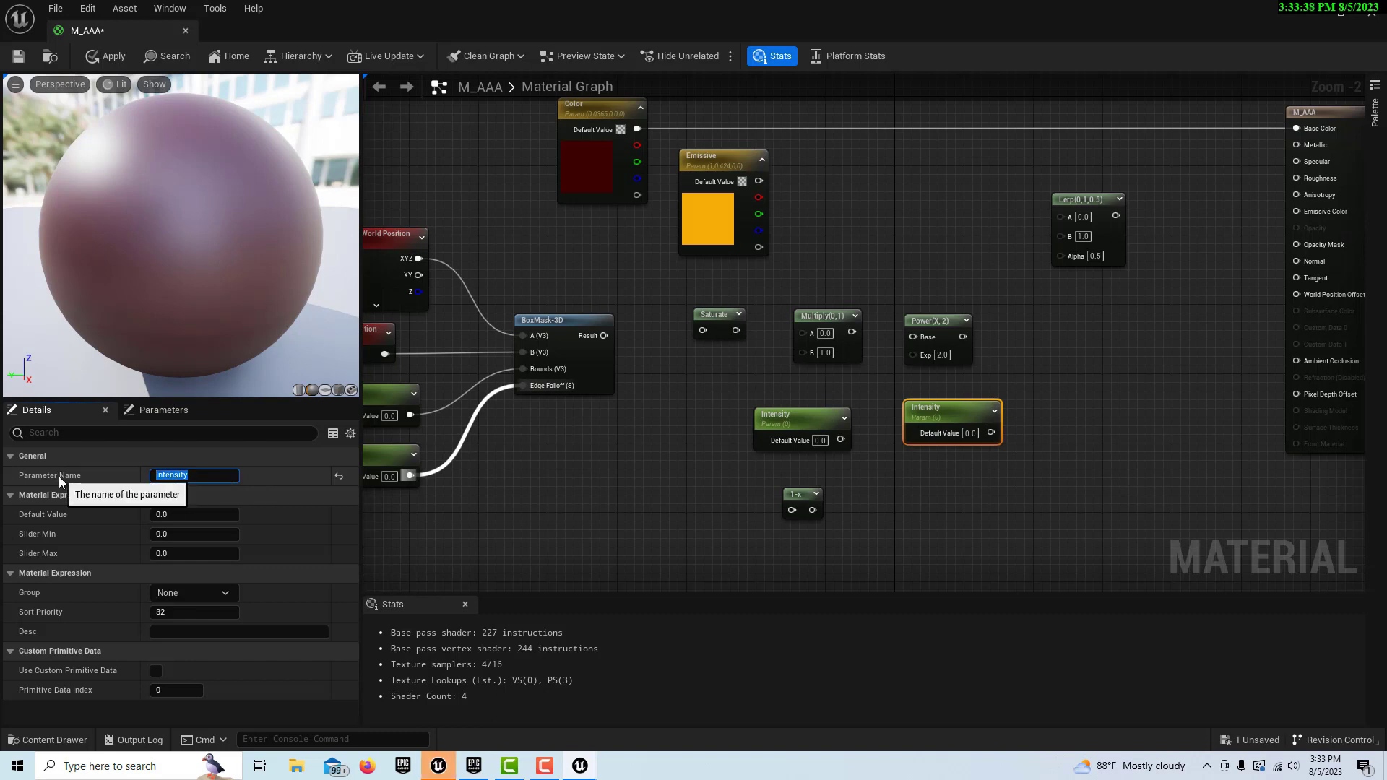
pyautogui.write('Power')
pyautogui.press('Return')
# Chain BoxMask-3D's Result through Saturate, Multiply's A input and Power's Base input into the Lerp's Alpha.
pyautogui.moveTo(939, 519); pyautogui.dragTo(994, 541, button='right')
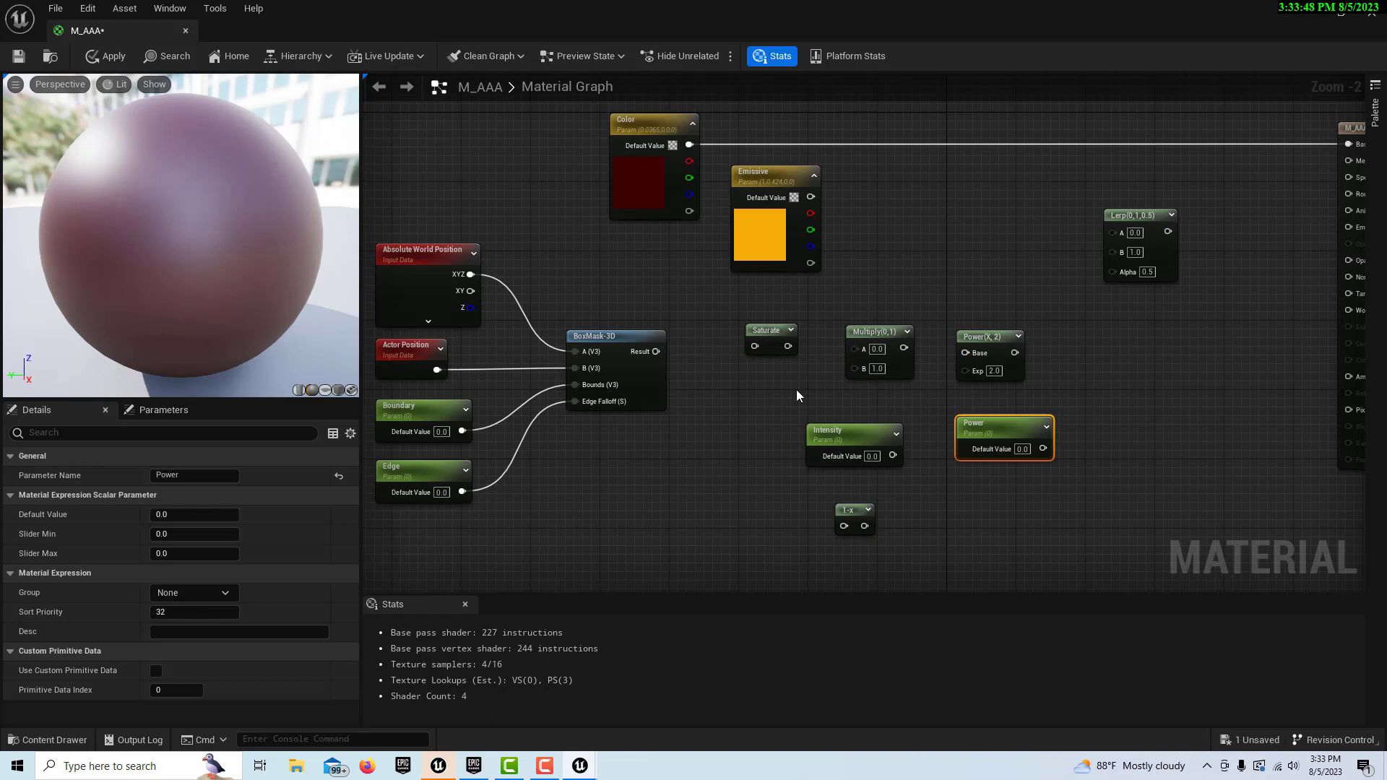
pyautogui.moveTo(656, 351); pyautogui.dragTo(968, 354)
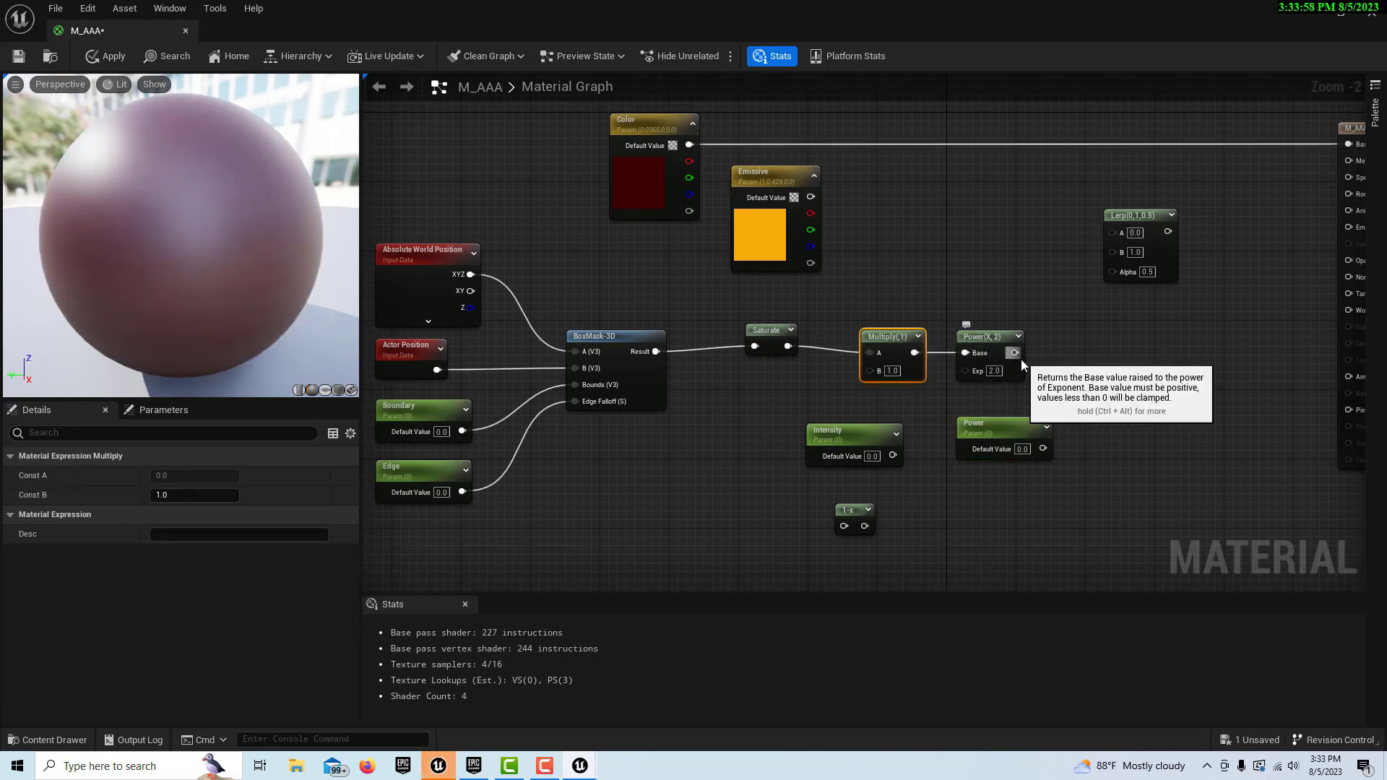
pyautogui.moveTo(1015, 352); pyautogui.dragTo(1112, 271)
# Connect the Intensity parameter to Multiply's B input and the Power parameter to the Power node's Exp, placing each beside its target.
pyautogui.moveTo(1149, 382); pyautogui.dragTo(1157, 319, button='right')
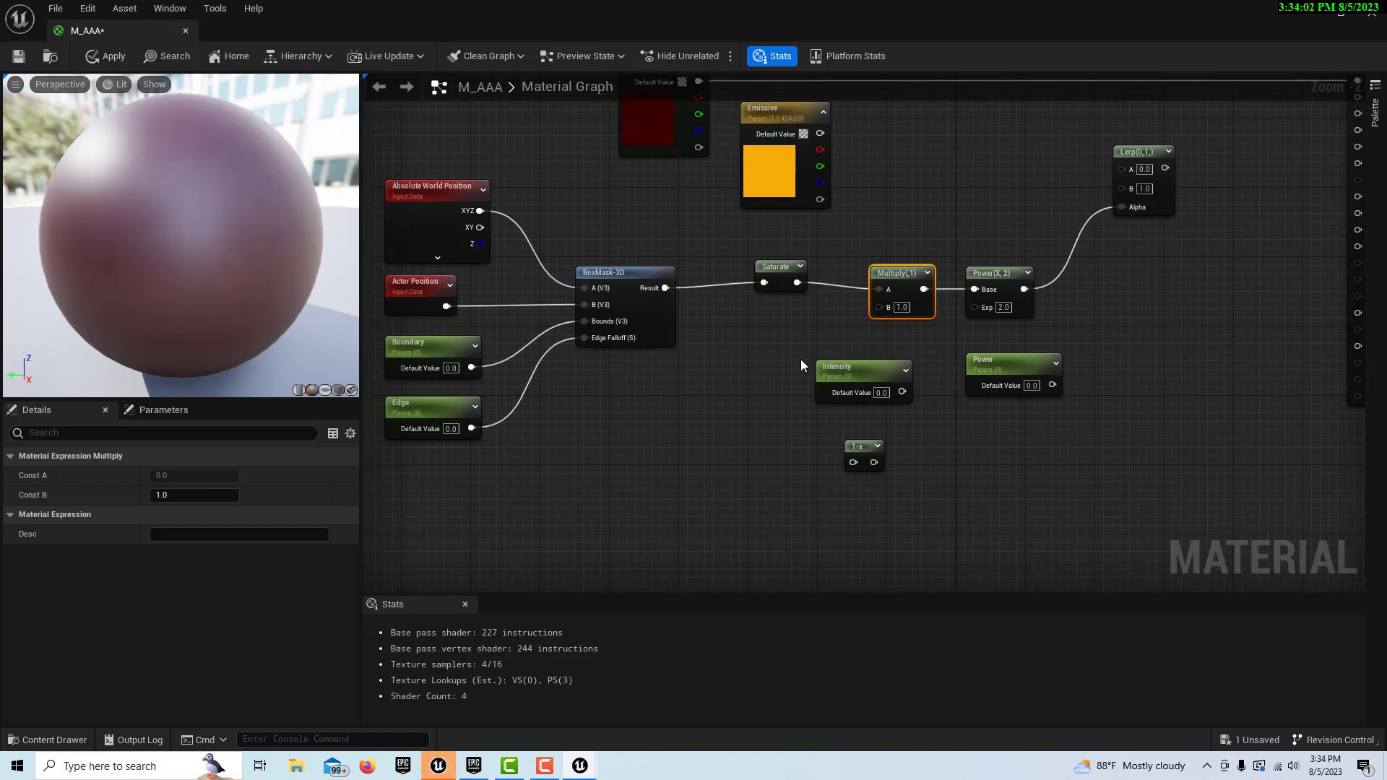
pyautogui.moveTo(840, 370); pyautogui.dragTo(877, 305)
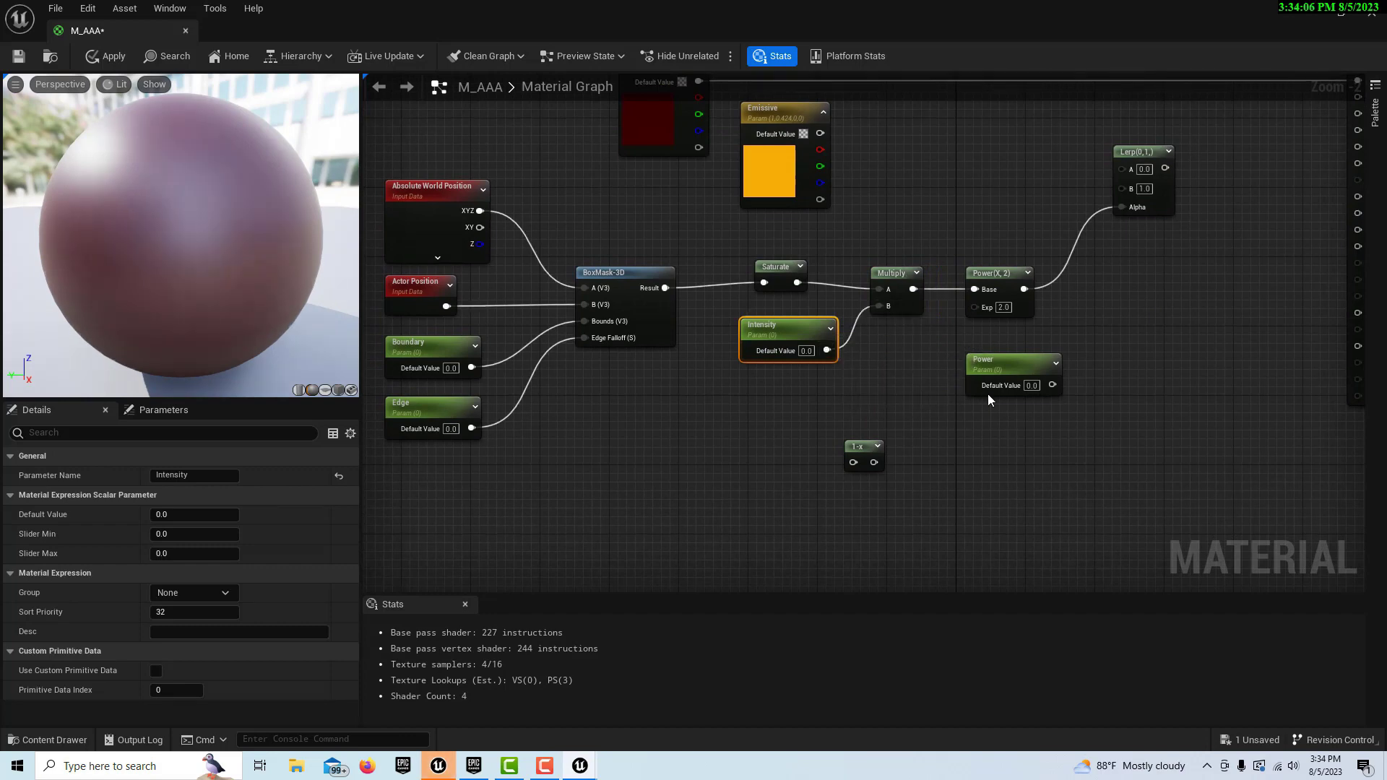
pyautogui.moveTo(1002, 364); pyautogui.dragTo(909, 340)
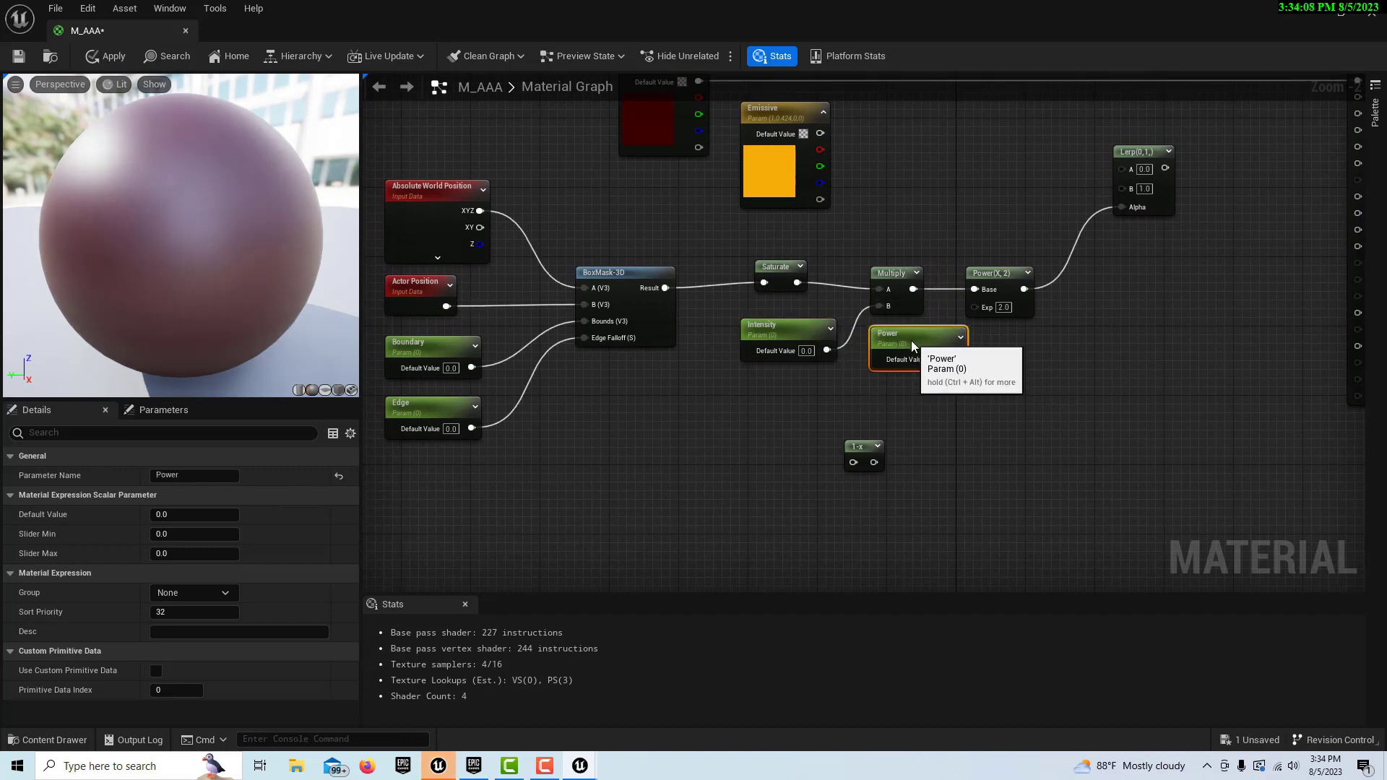
pyautogui.moveTo(1006, 276); pyautogui.dragTo(1033, 267)
pyautogui.moveTo(965, 359); pyautogui.dragTo(998, 304)
# Connect the Lerp output to Emissive Color and the Emissive parameter to the Lerp's A input.
pyautogui.moveTo(1073, 415); pyautogui.dragTo(888, 501, button='right')
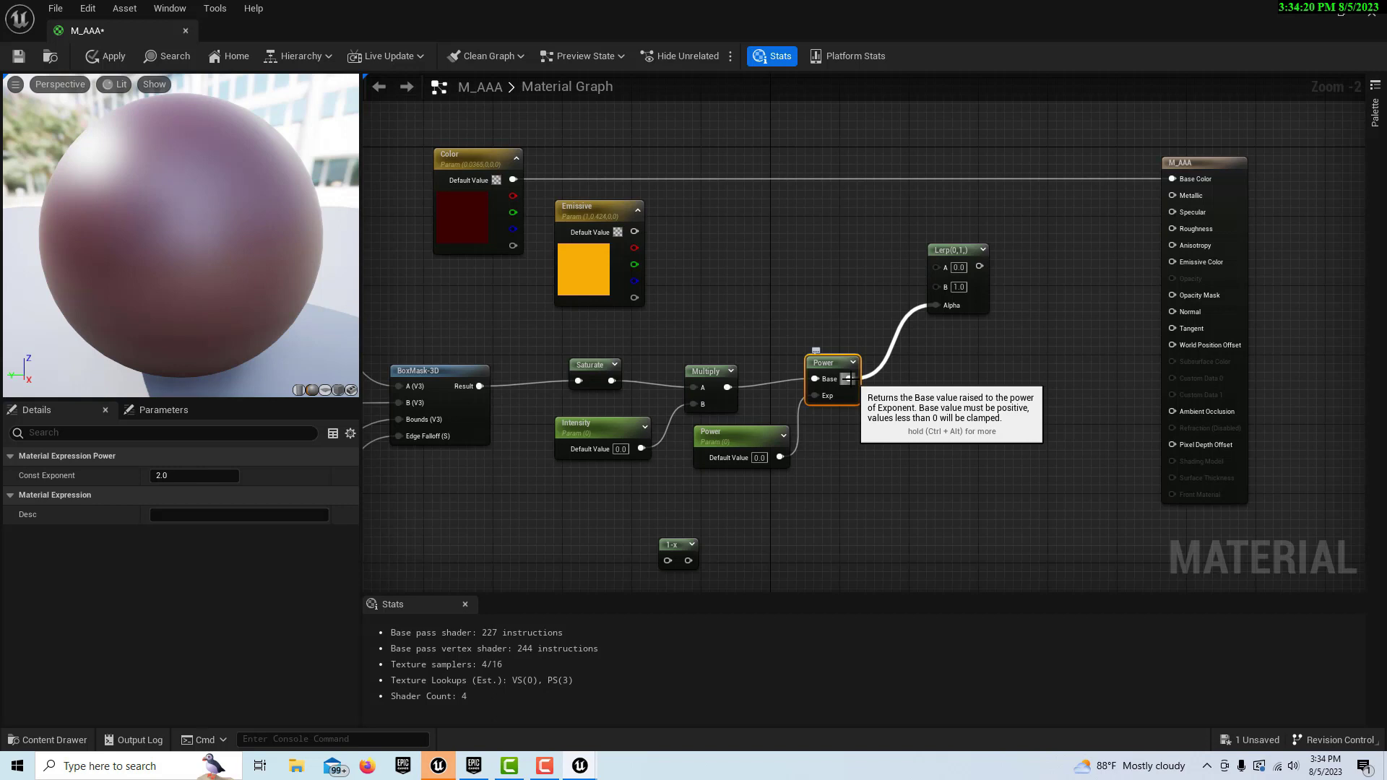
pyautogui.moveTo(979, 266); pyautogui.dragTo(1185, 261)
pyautogui.moveTo(1011, 400); pyautogui.dragTo(1079, 416, button='right')
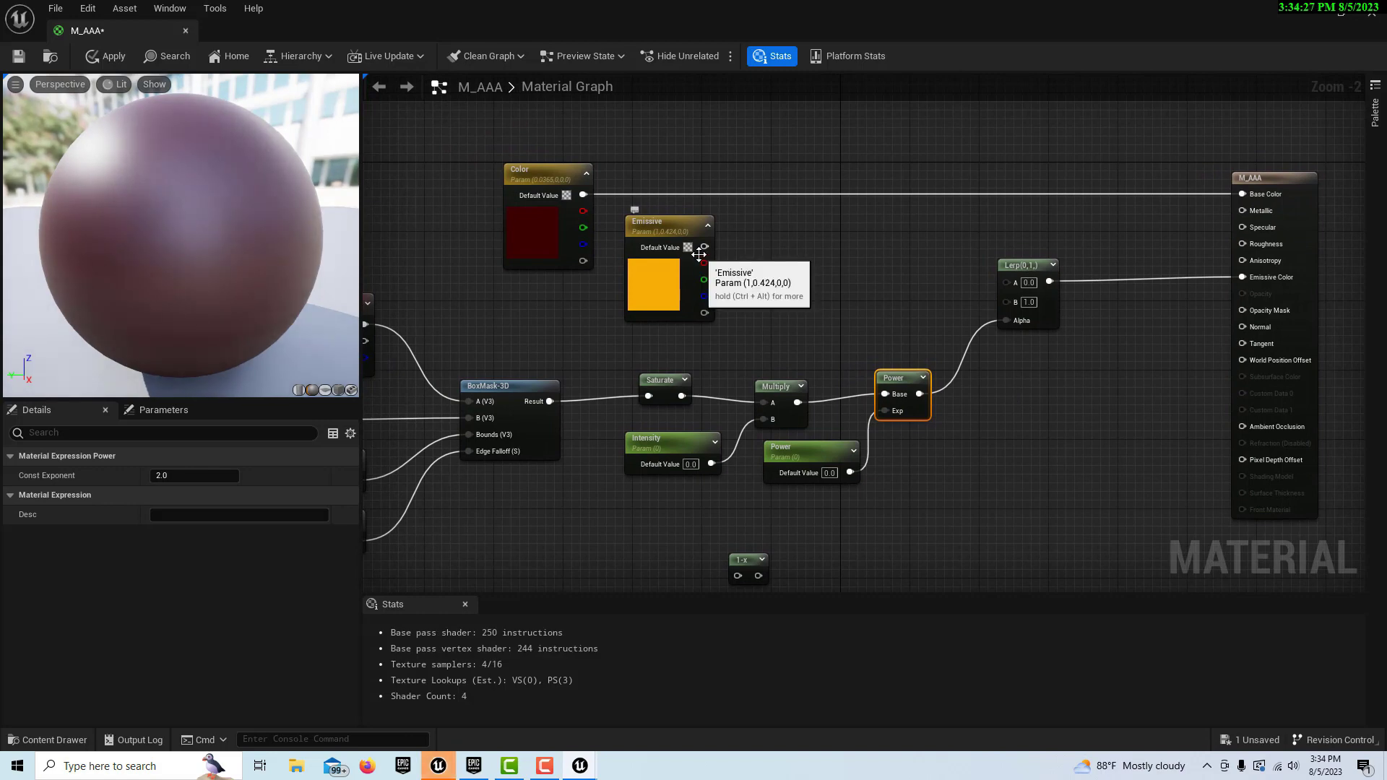
pyautogui.moveTo(704, 247); pyautogui.dragTo(1007, 282)
# Route BoxMask-3D's Result through the 1-x node into Opacity Mask and nudge the Intensity node slightly.
pyautogui.scroll(-2, 1048, 432)
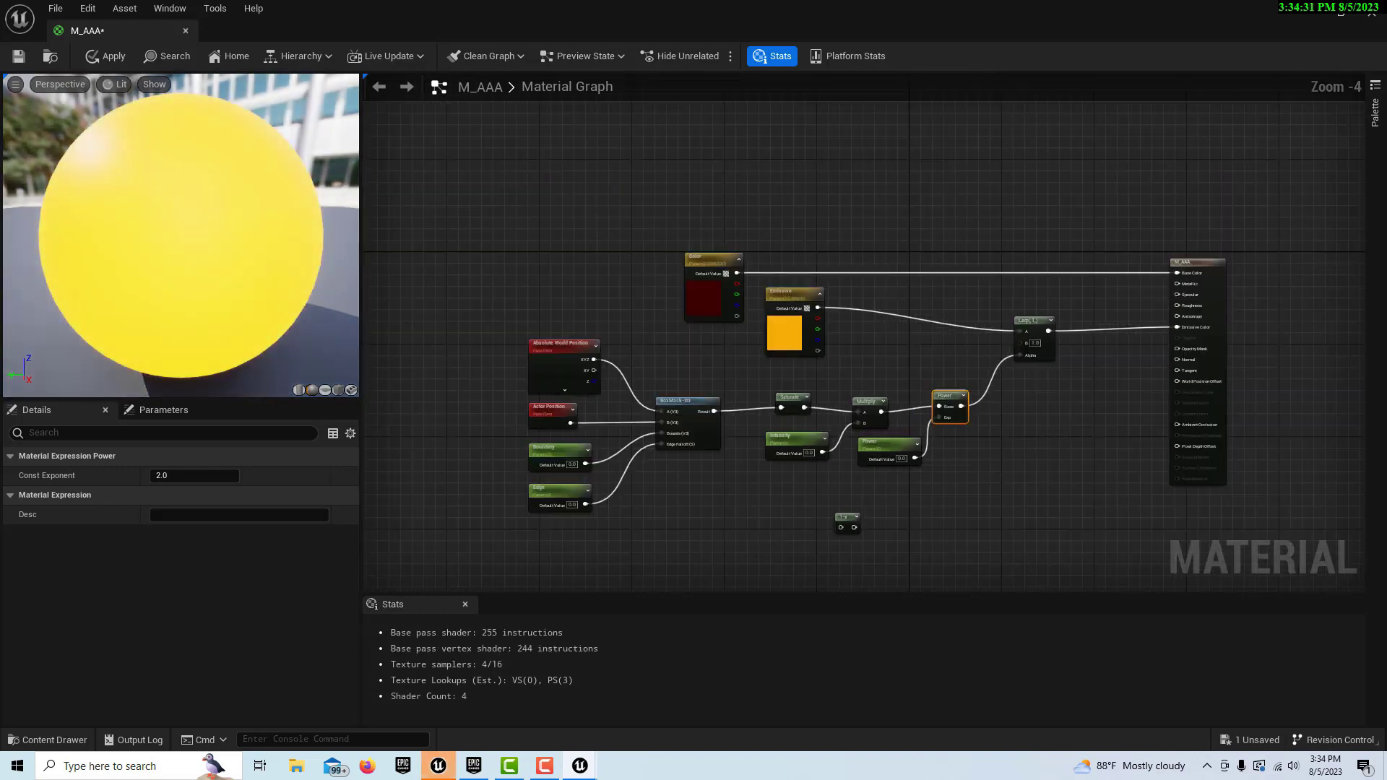
pyautogui.scroll(2, 997, 462)
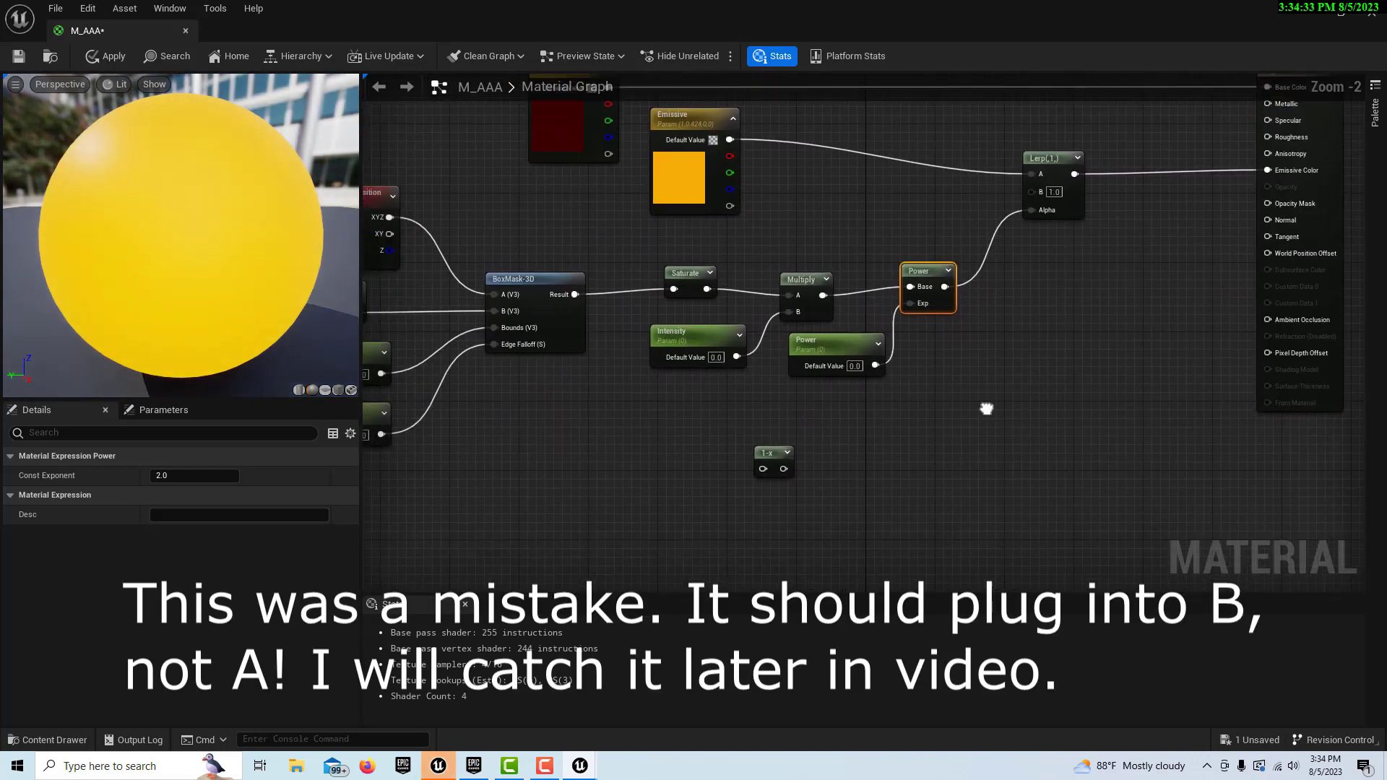
pyautogui.moveTo(613, 267); pyautogui.dragTo(800, 441)
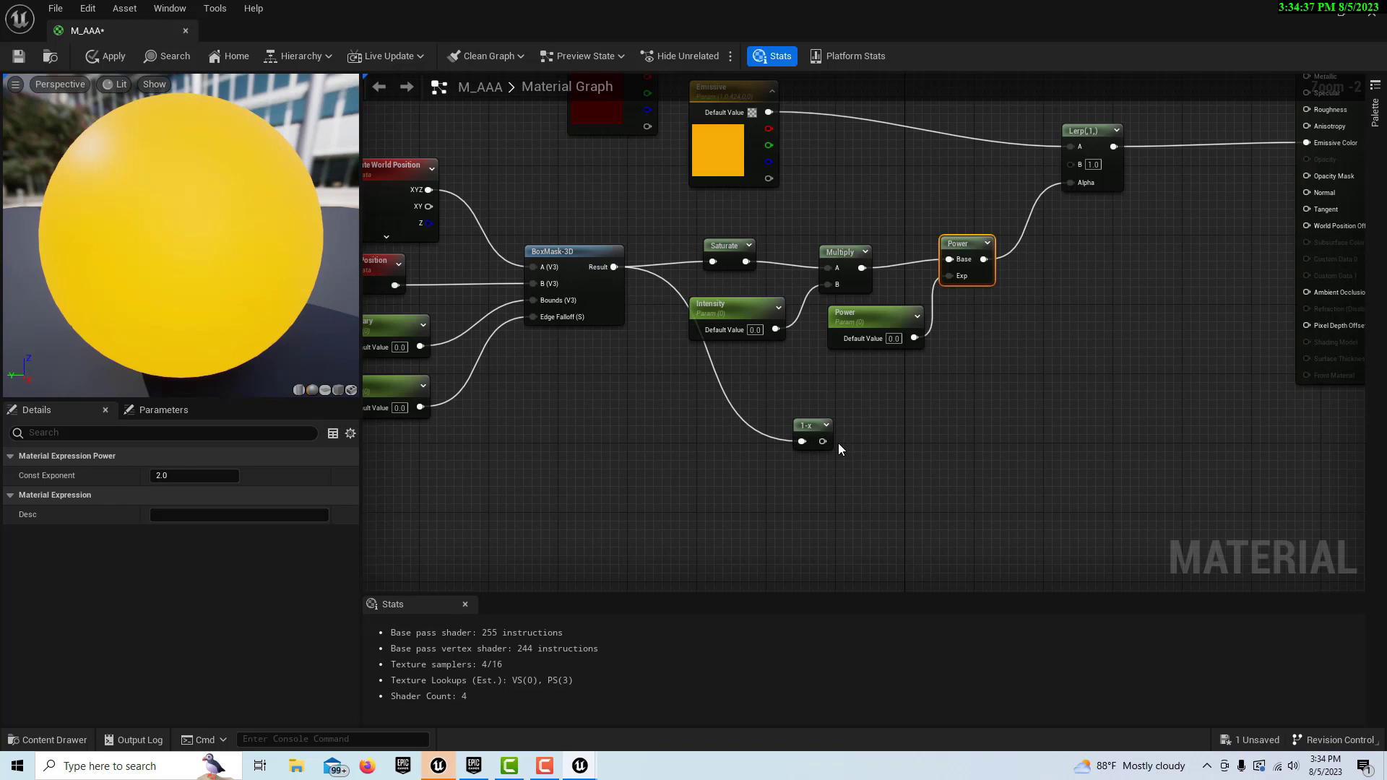
pyautogui.moveTo(1021, 432); pyautogui.dragTo(872, 468, button='right')
pyautogui.moveTo(674, 477); pyautogui.dragTo(1156, 212)
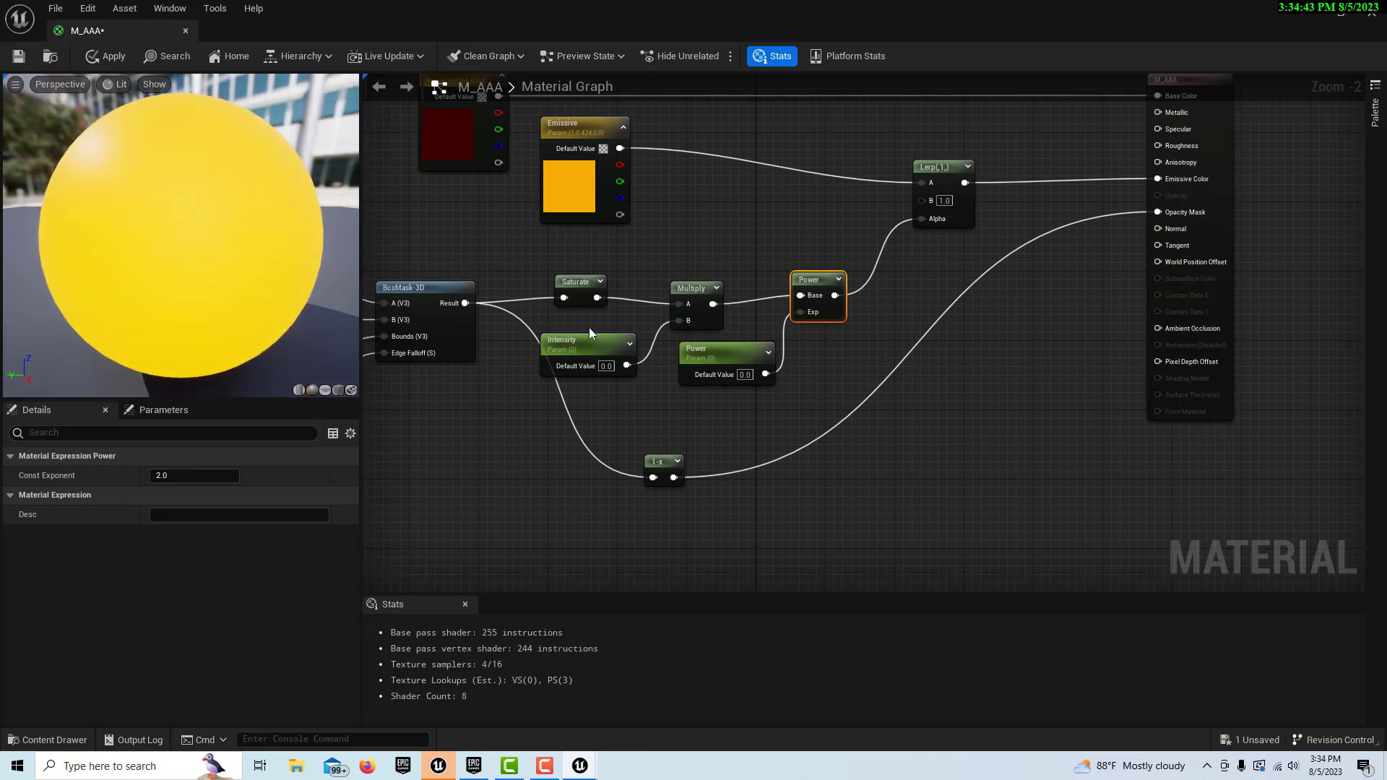
pyautogui.moveTo(598, 344); pyautogui.dragTo(615, 335)
# Try other material preview shapes and set the preview to the cylinder.
pyautogui.moveTo(935, 468); pyautogui.dragTo(1123, 498, button='right')
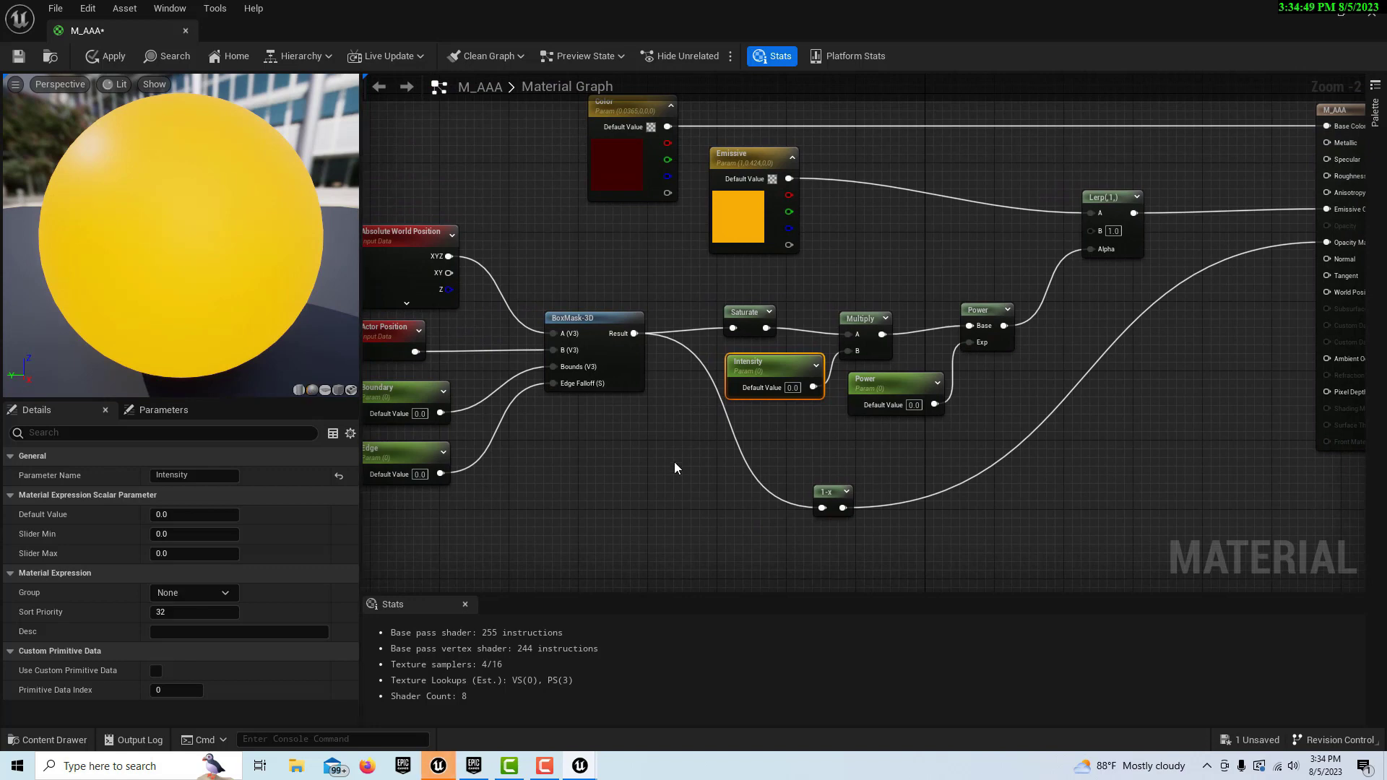
pyautogui.scroll(-1, 674, 461)
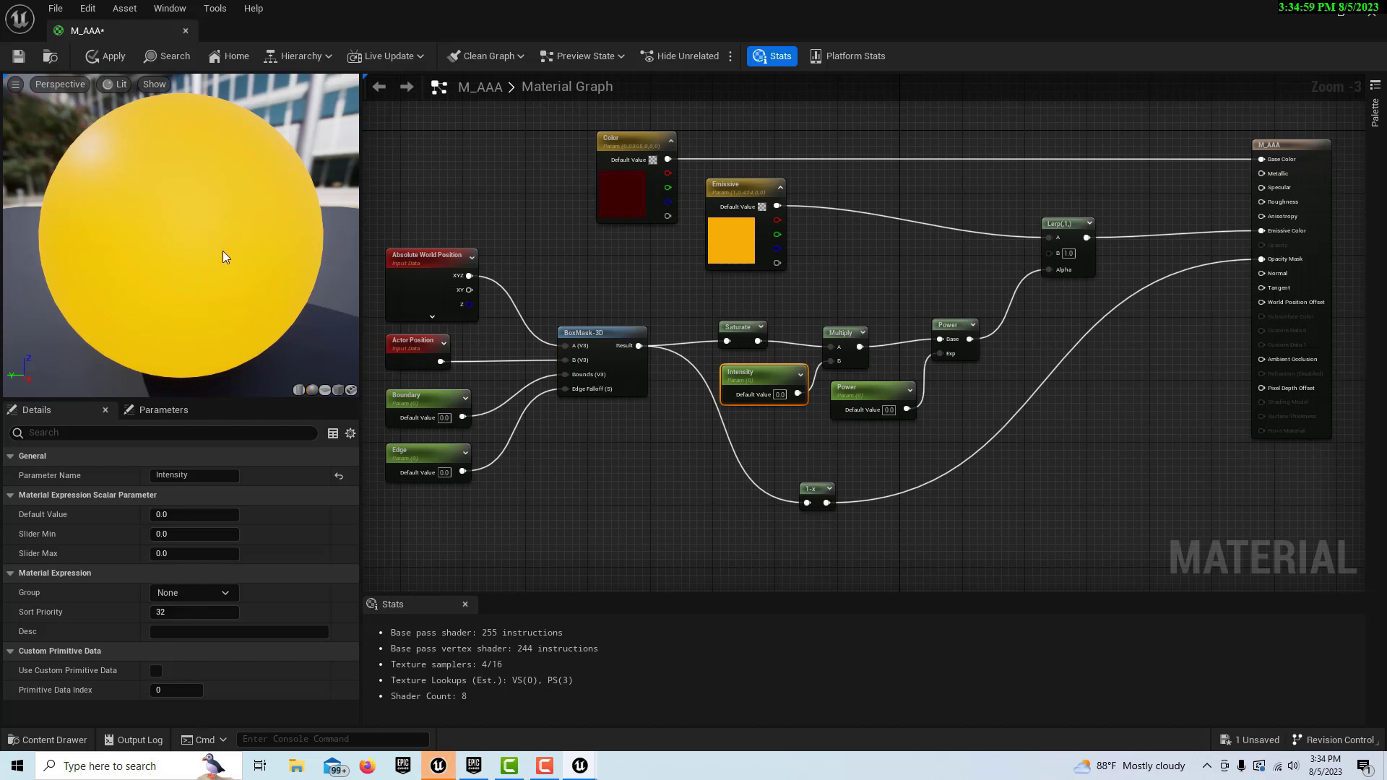
pyautogui.moveTo(533, 535); pyautogui.dragTo(619, 532, button='right')
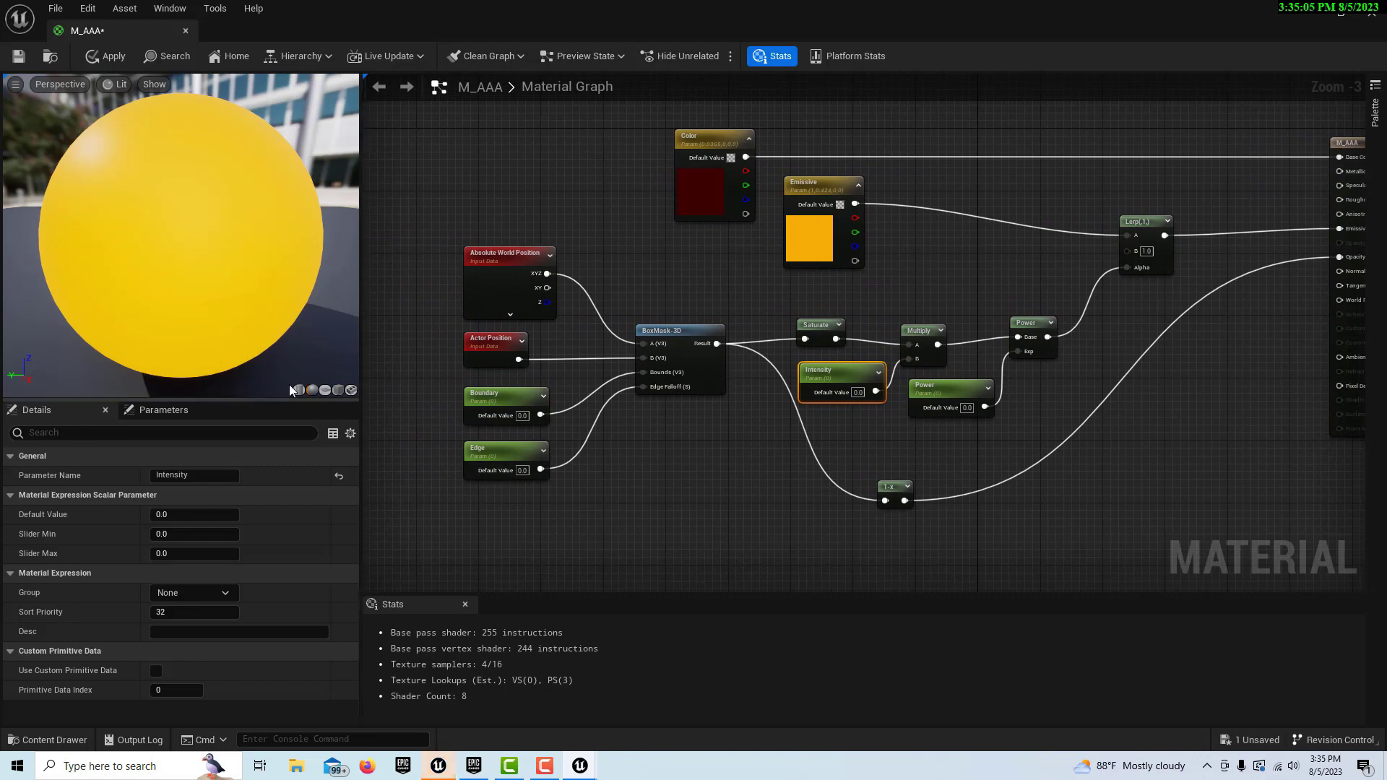
pyautogui.click(339, 389)
pyautogui.click(313, 390)
pyautogui.click(297, 388)
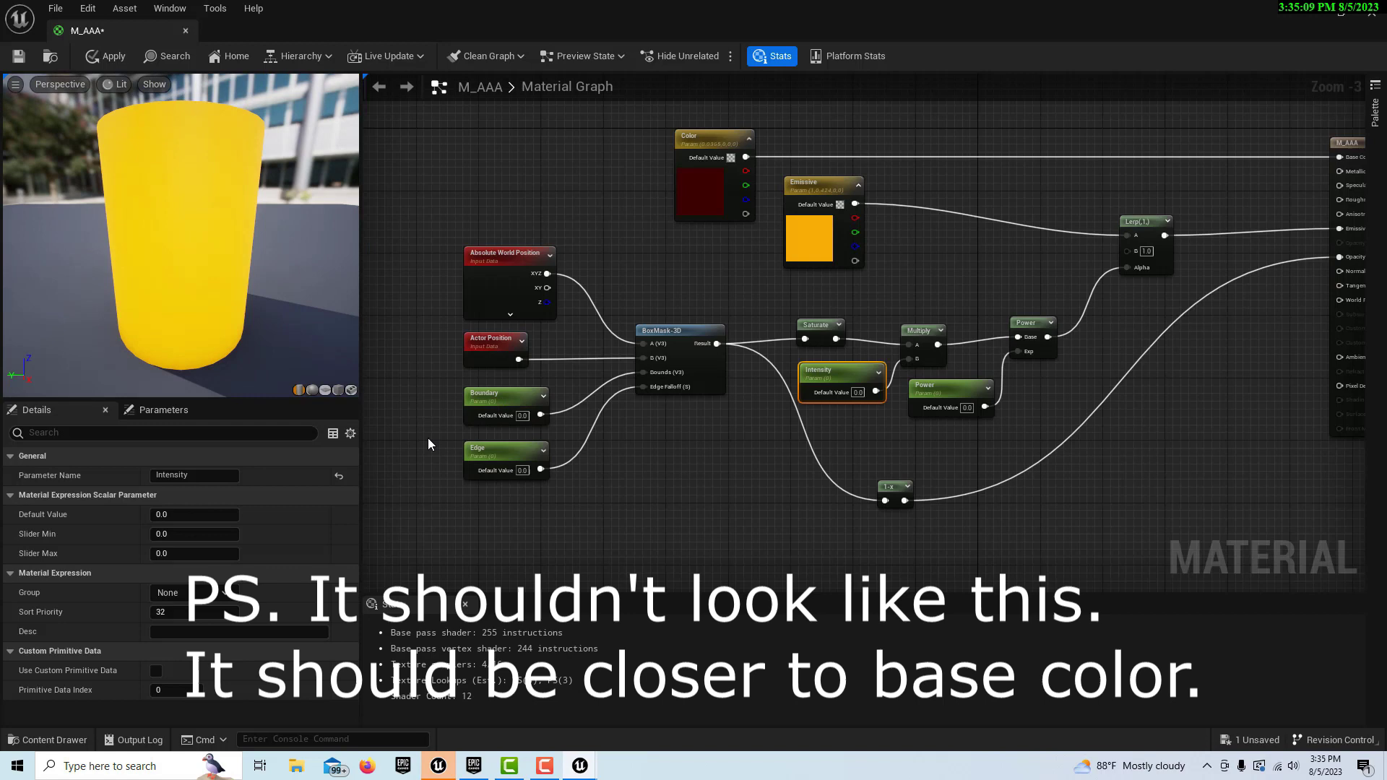
# Set the Boundary parameter's default value to 100.
pyautogui.click(519, 400)
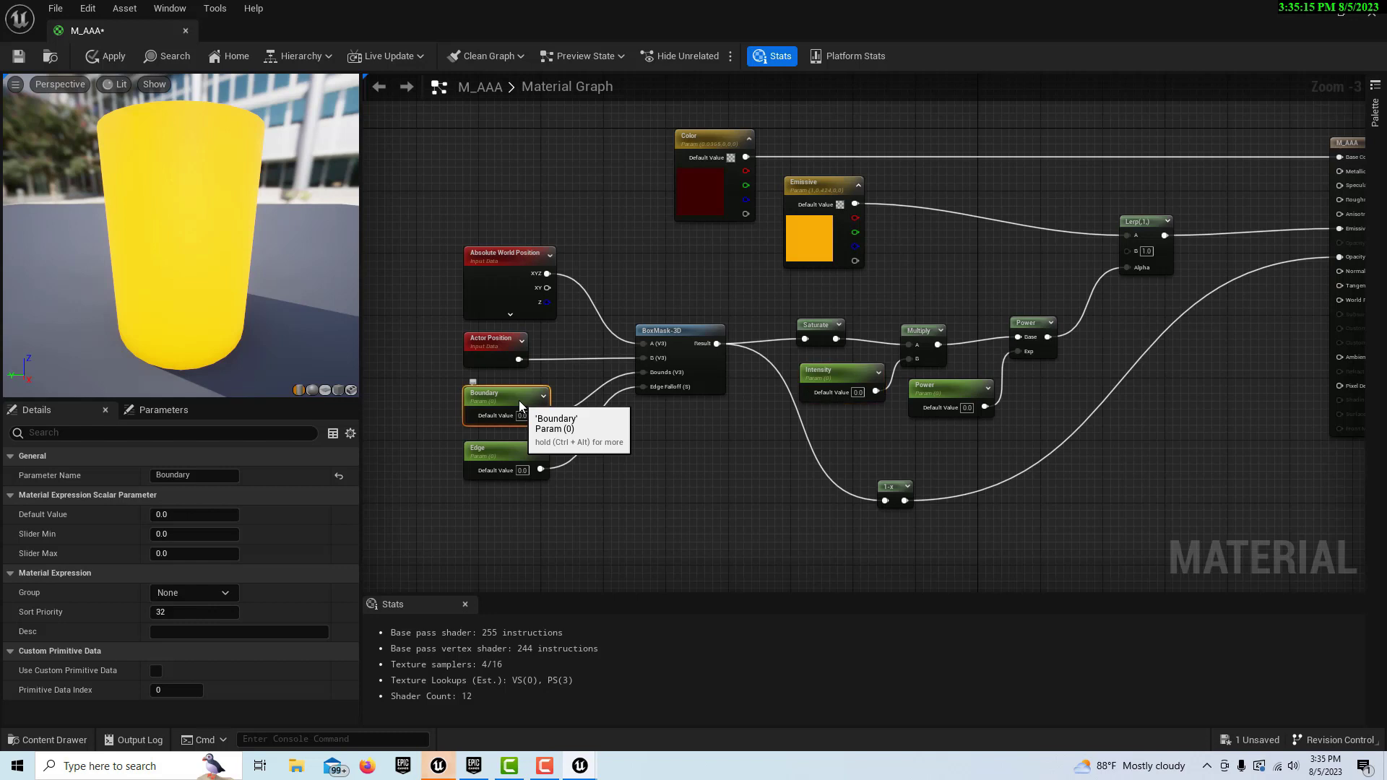
pyautogui.click(199, 515)
pyautogui.write('10')
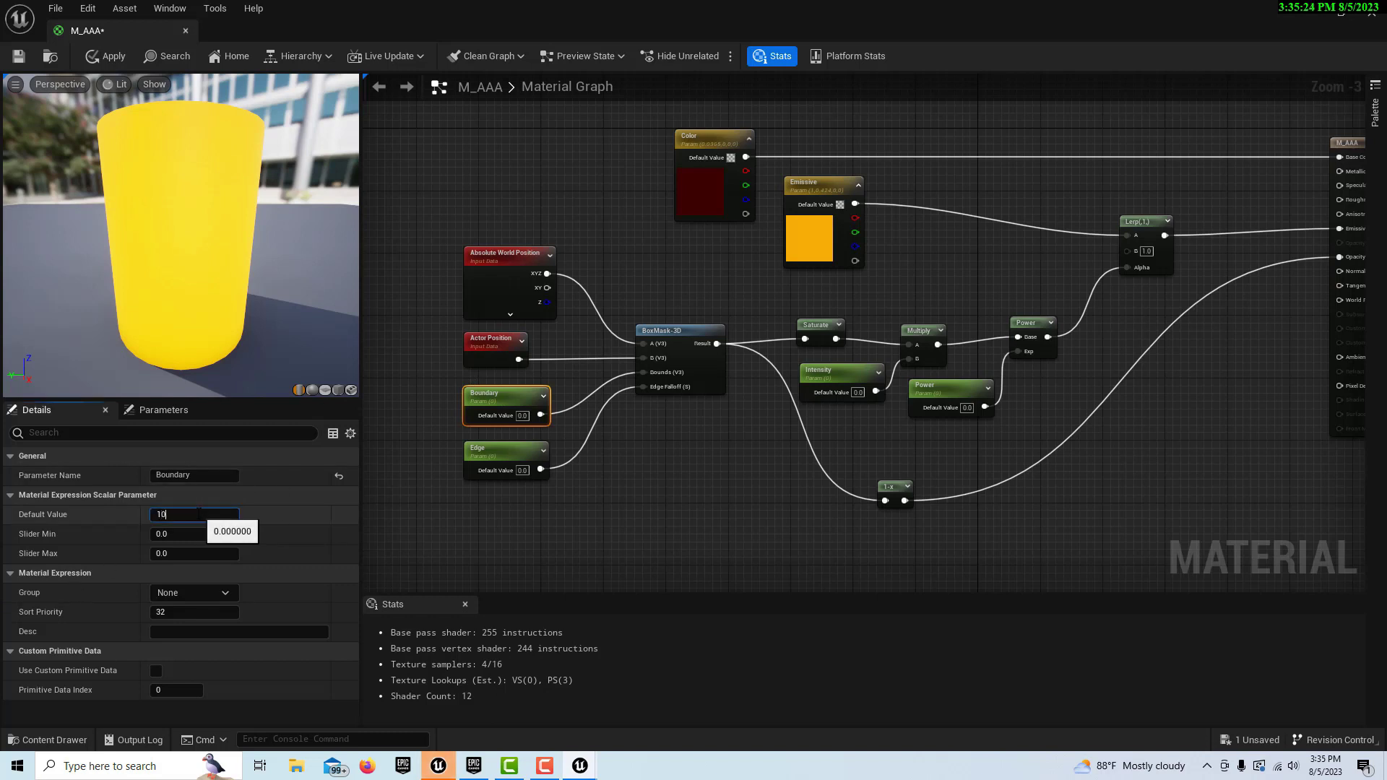
pyautogui.press('Return')
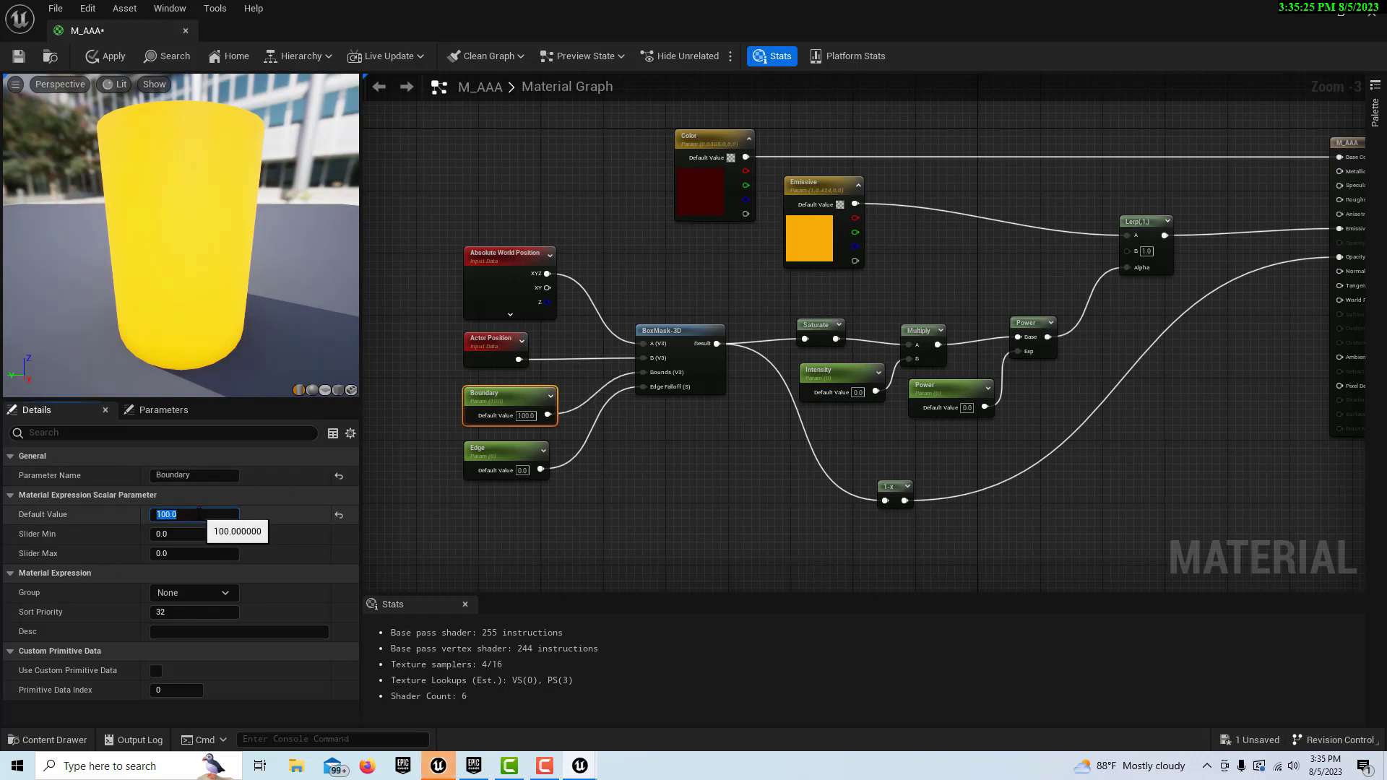
# Nudge the Edge parameter node slightly away from Boundary and set its default value to 2.
pyautogui.click(489, 457)
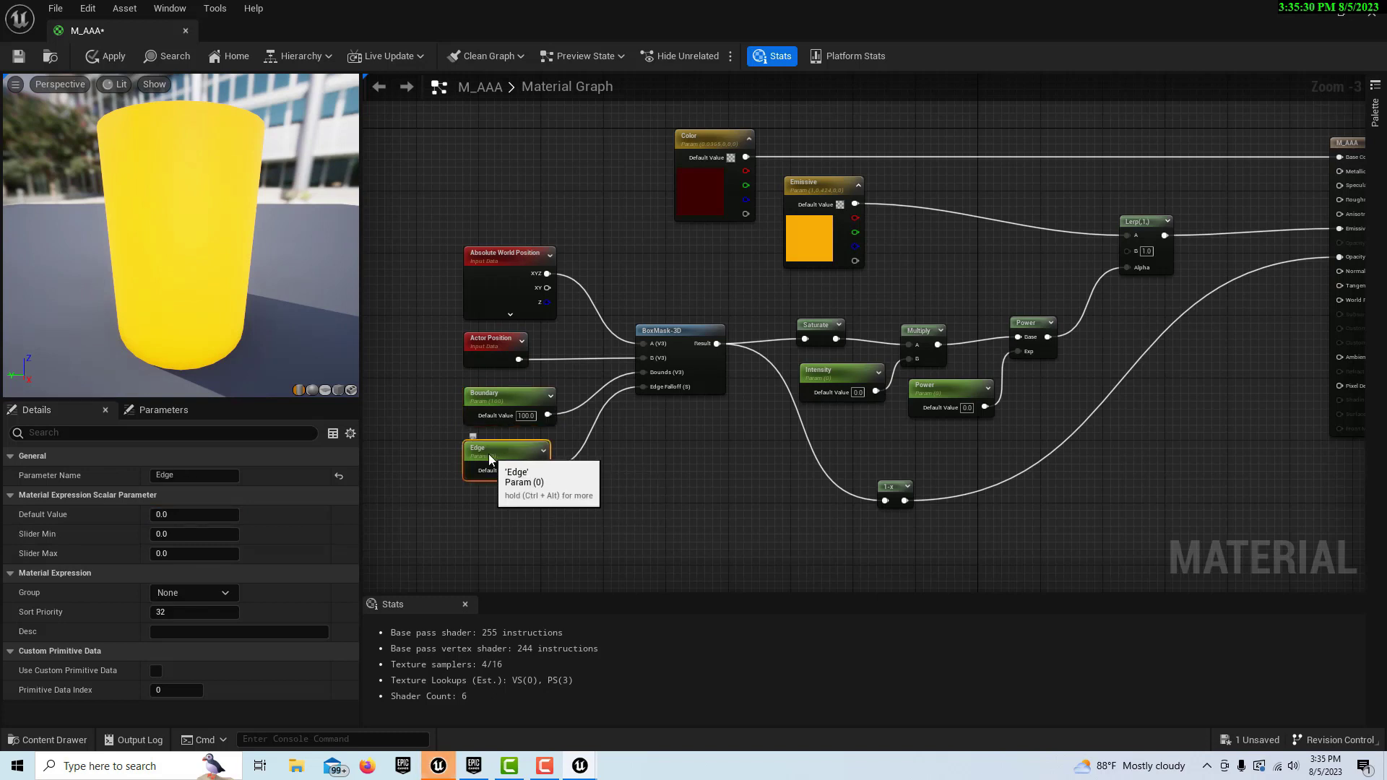
pyautogui.moveTo(489, 459); pyautogui.dragTo(490, 459)
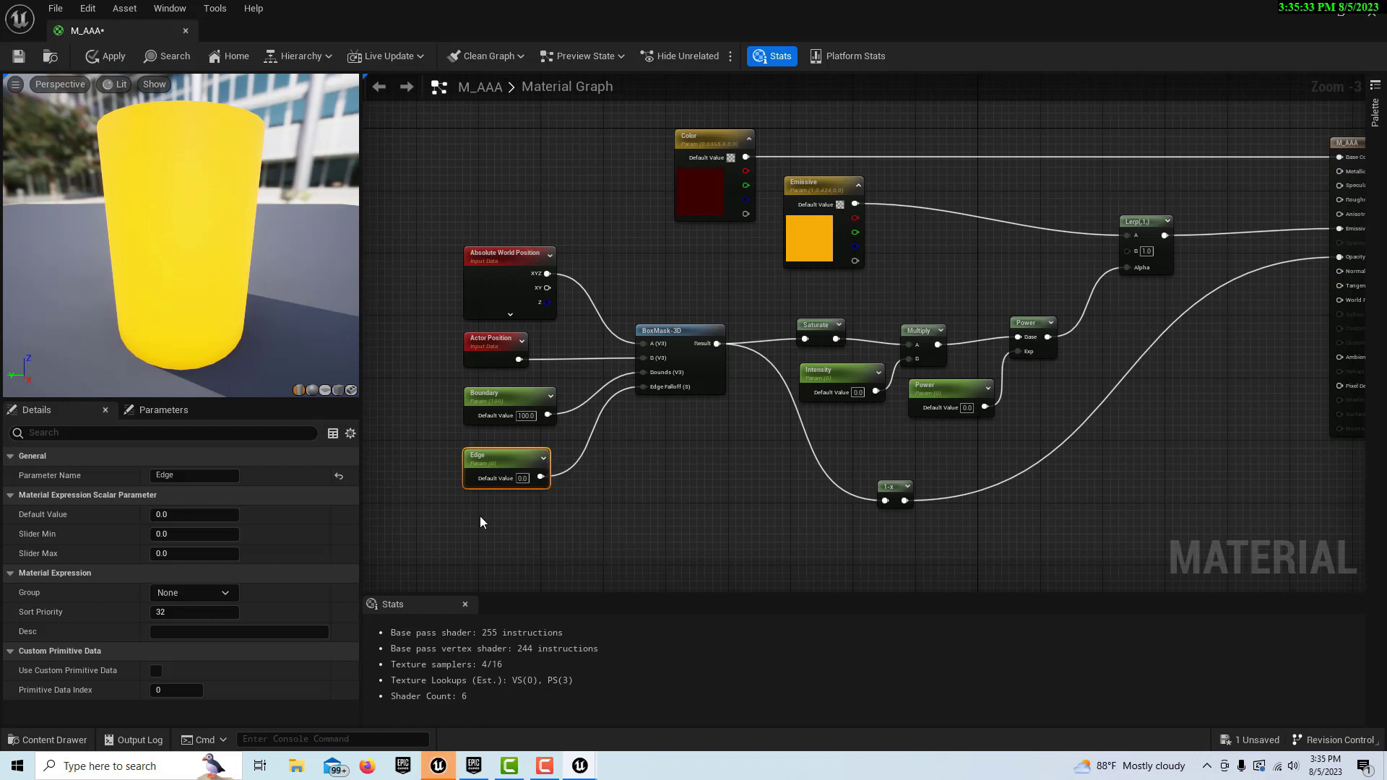
pyautogui.click(165, 515)
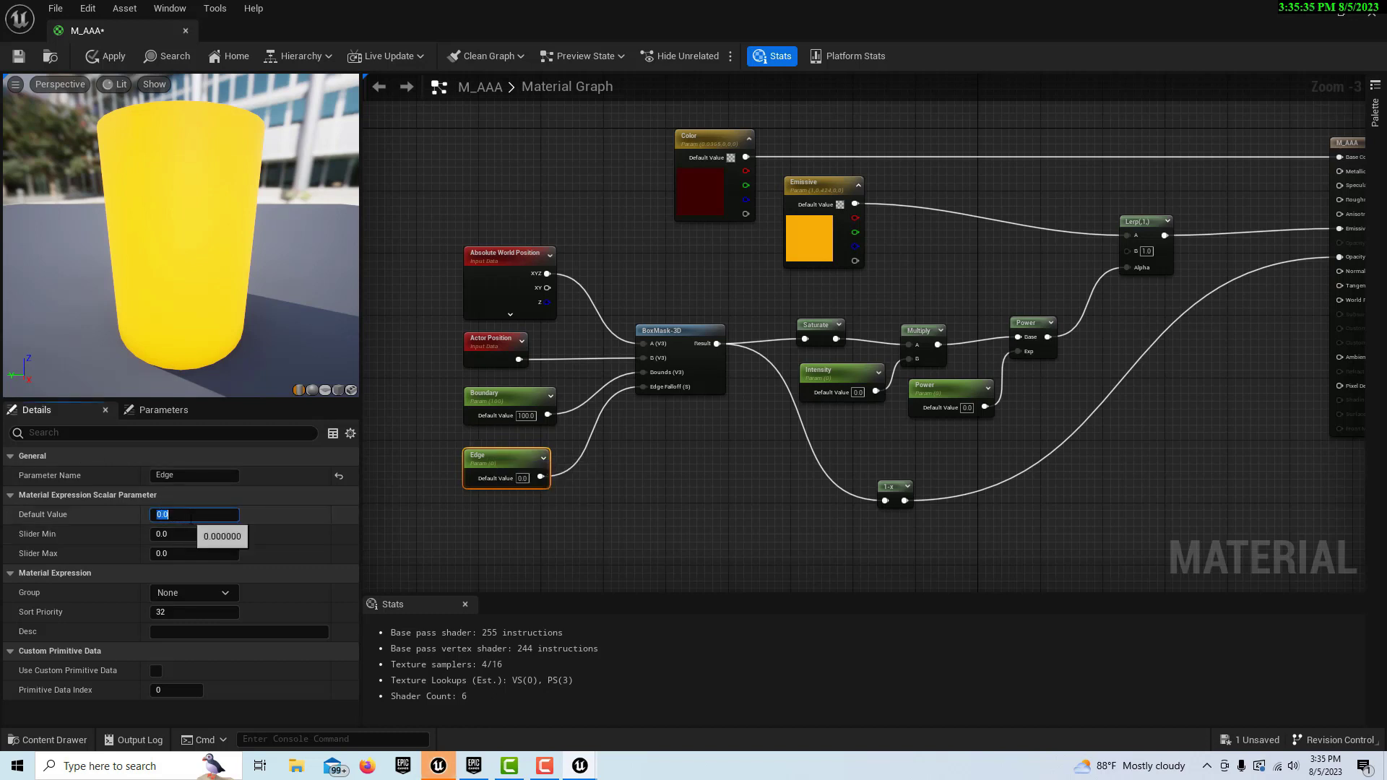
pyautogui.write('2')
pyautogui.press('Return')
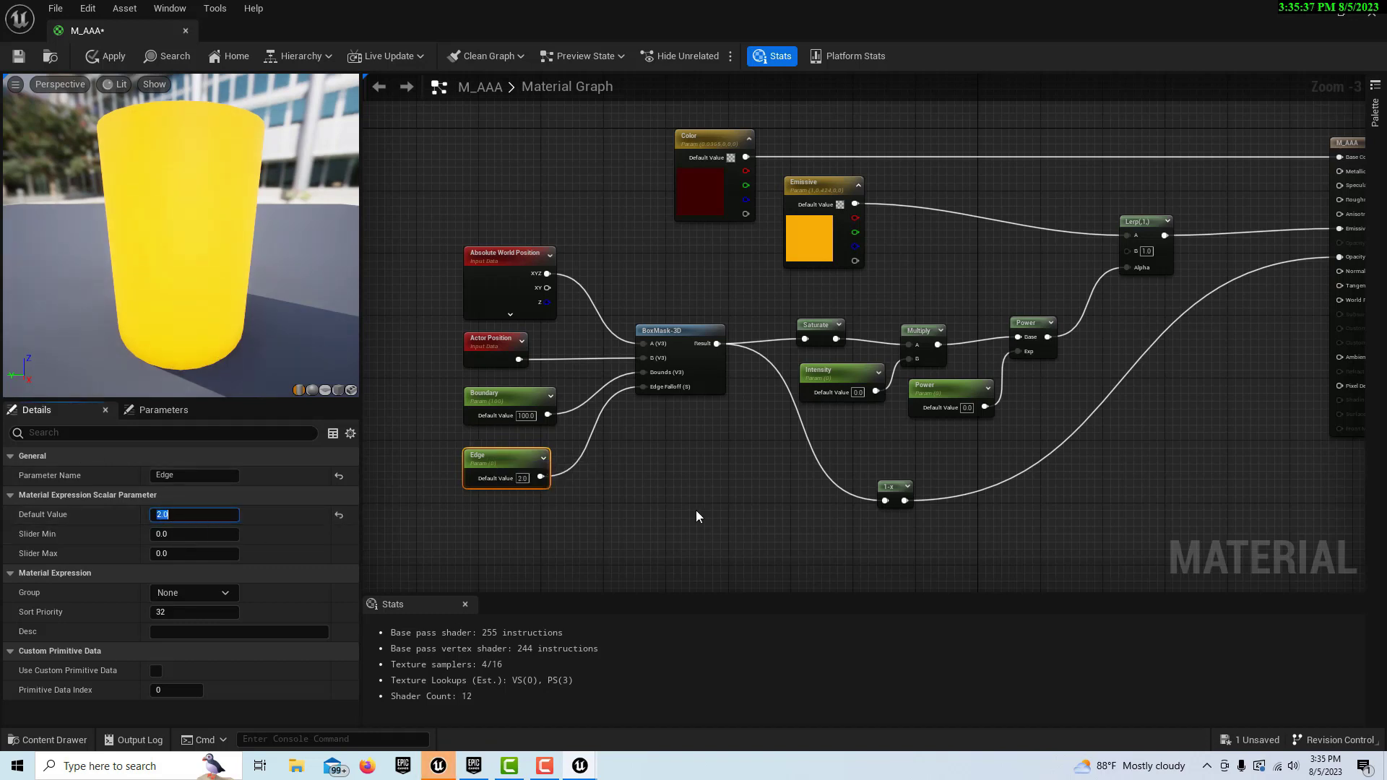
# Set the Boundary parameter's default value to 12.
pyautogui.click(825, 374)
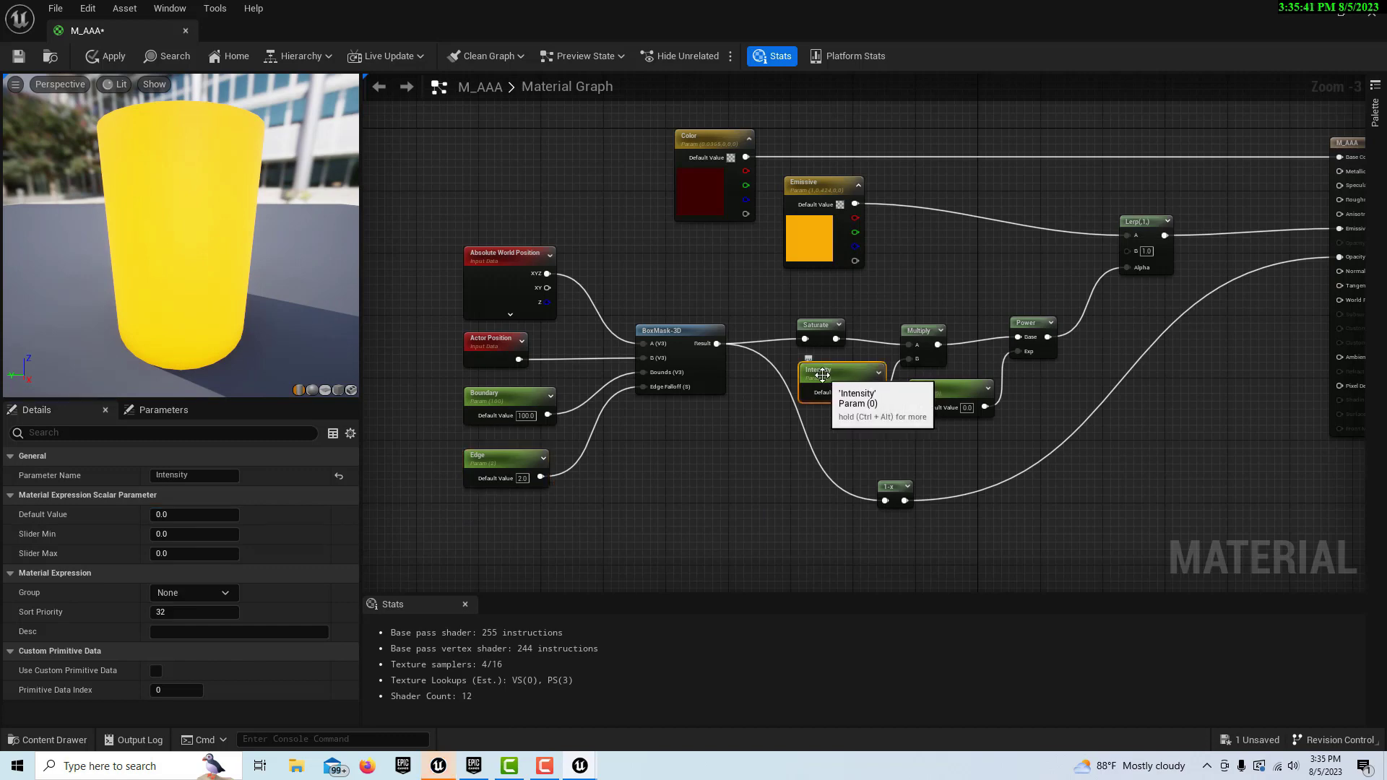
pyautogui.click(498, 396)
pyautogui.click(178, 513)
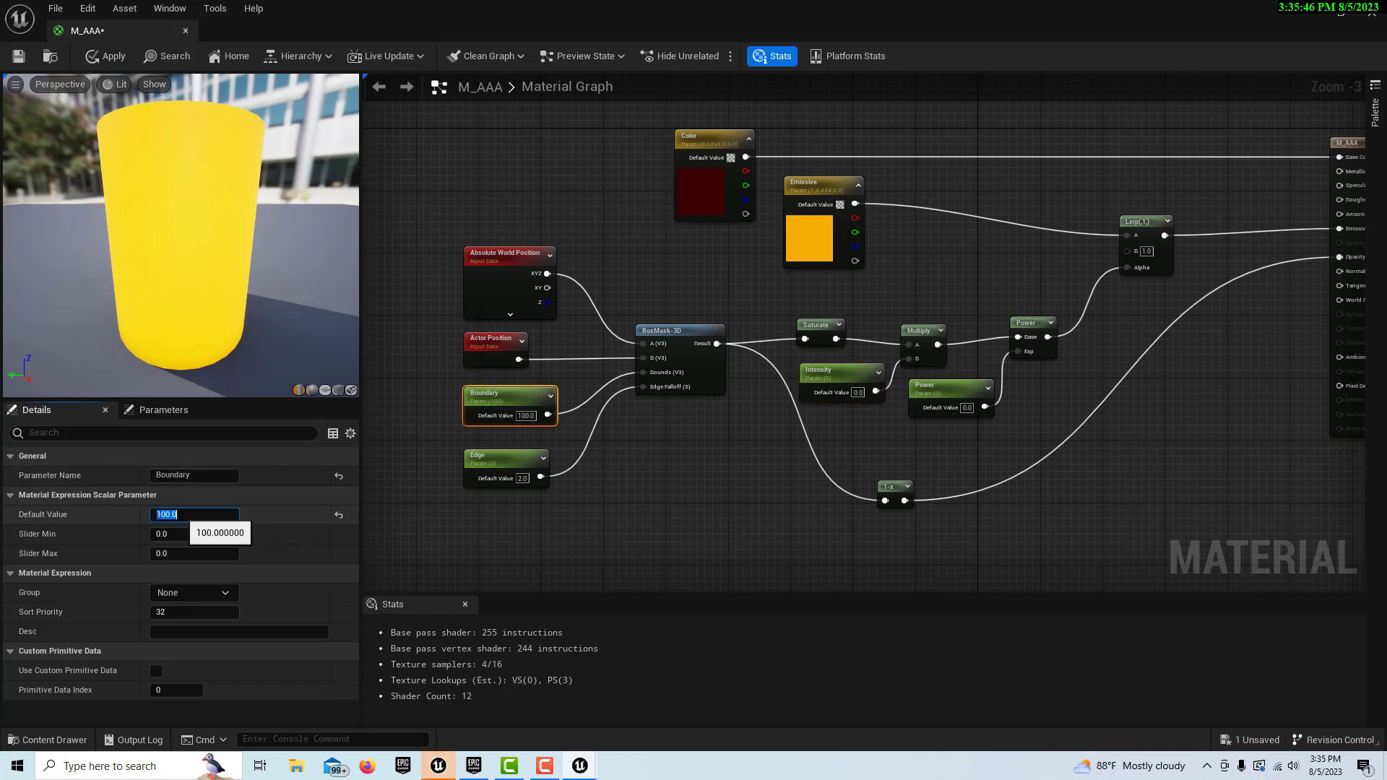
pyautogui.write('12')
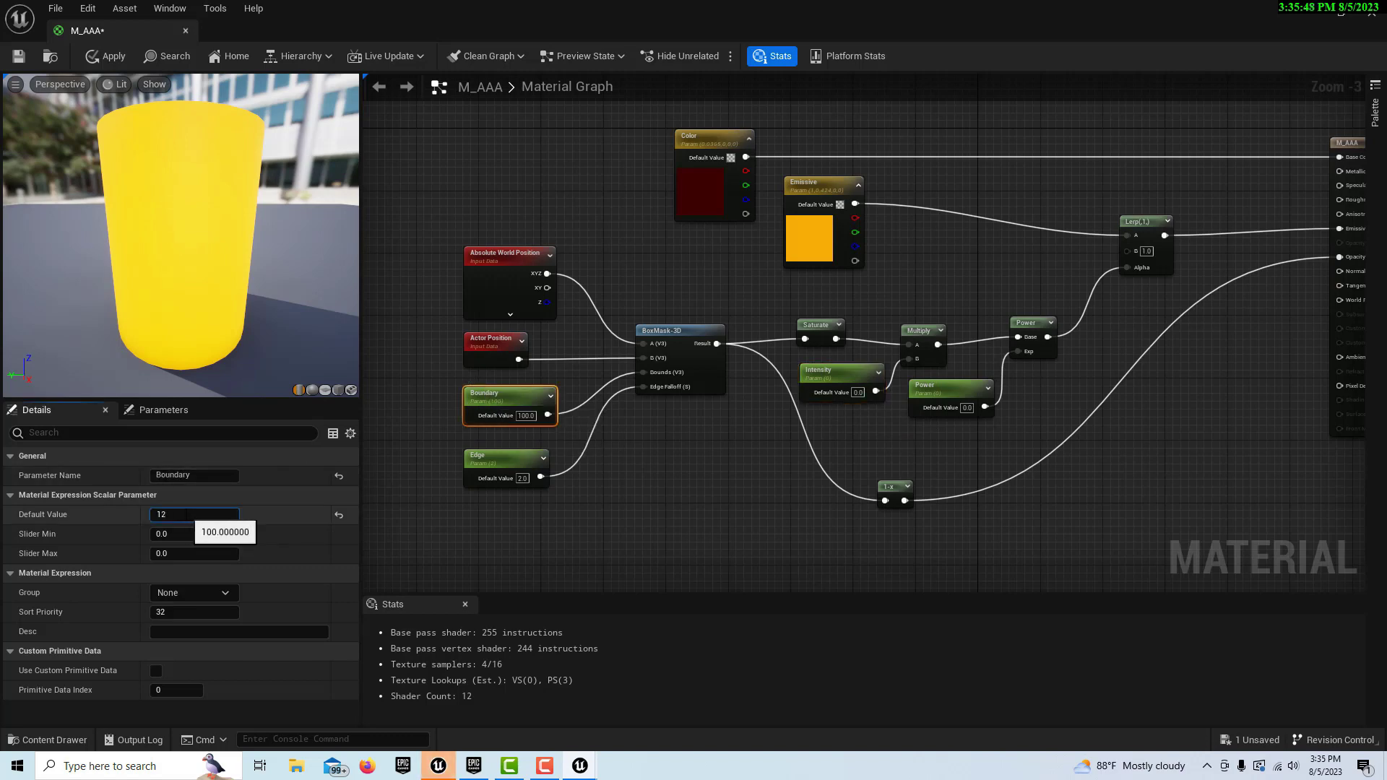
pyautogui.press('Return')
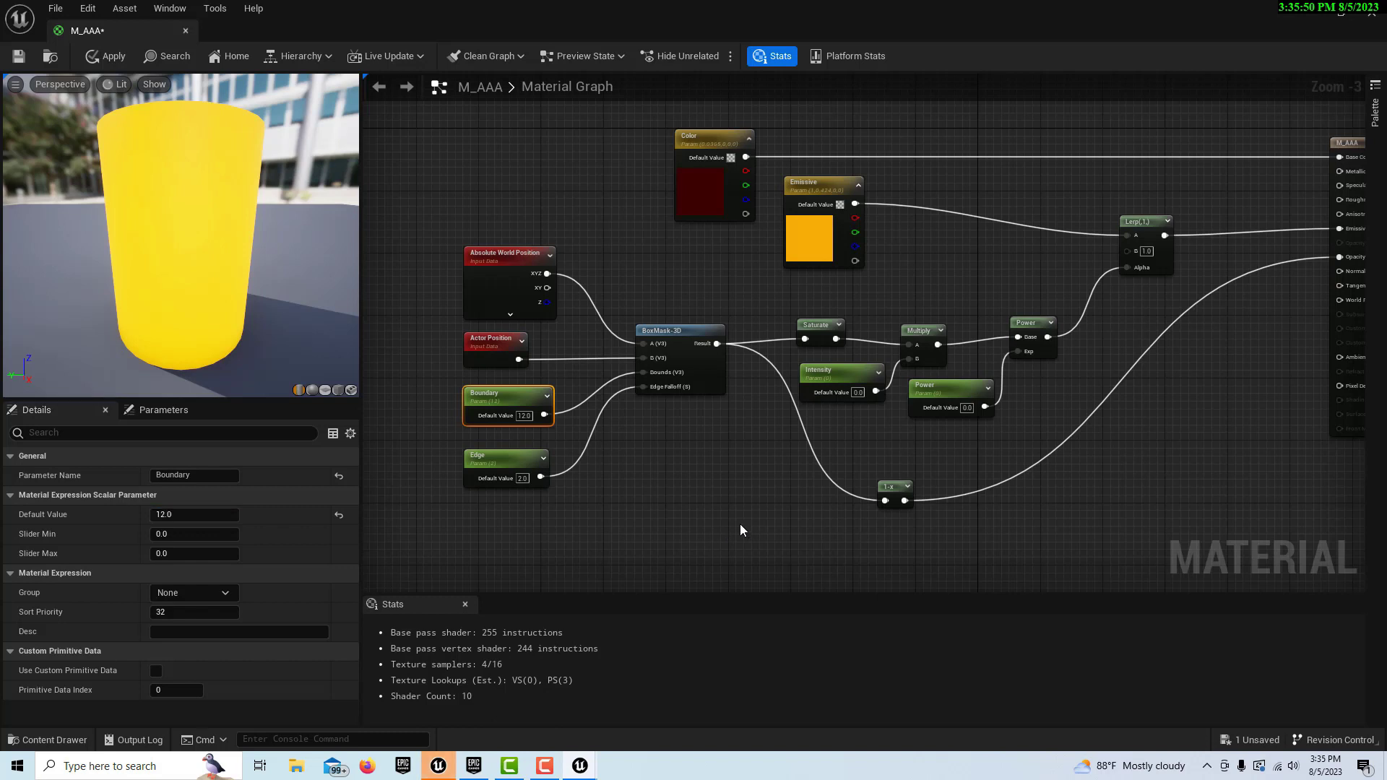
pyautogui.click(739, 524)
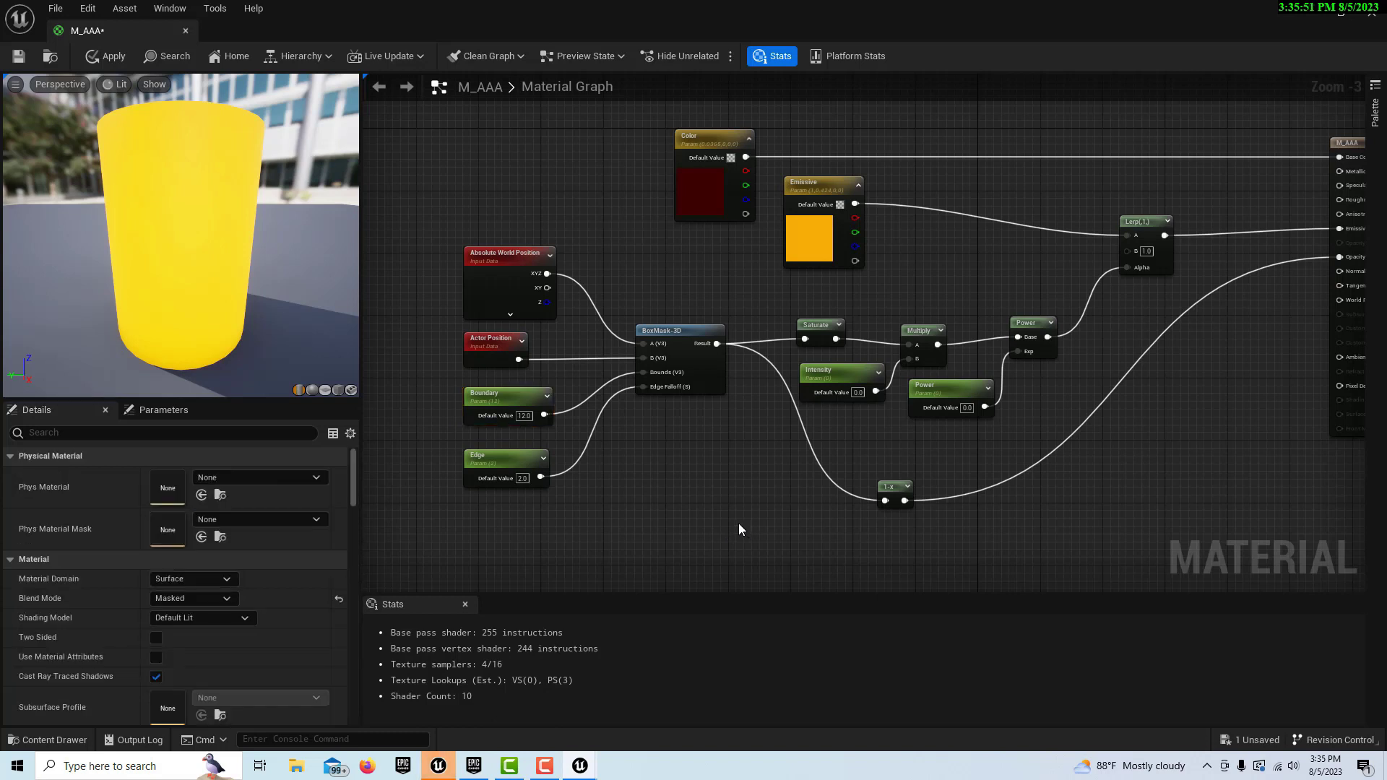
# Set the default value of the Intensity parameter to 100 and of the Power parameter to 3.
pyautogui.click(835, 379)
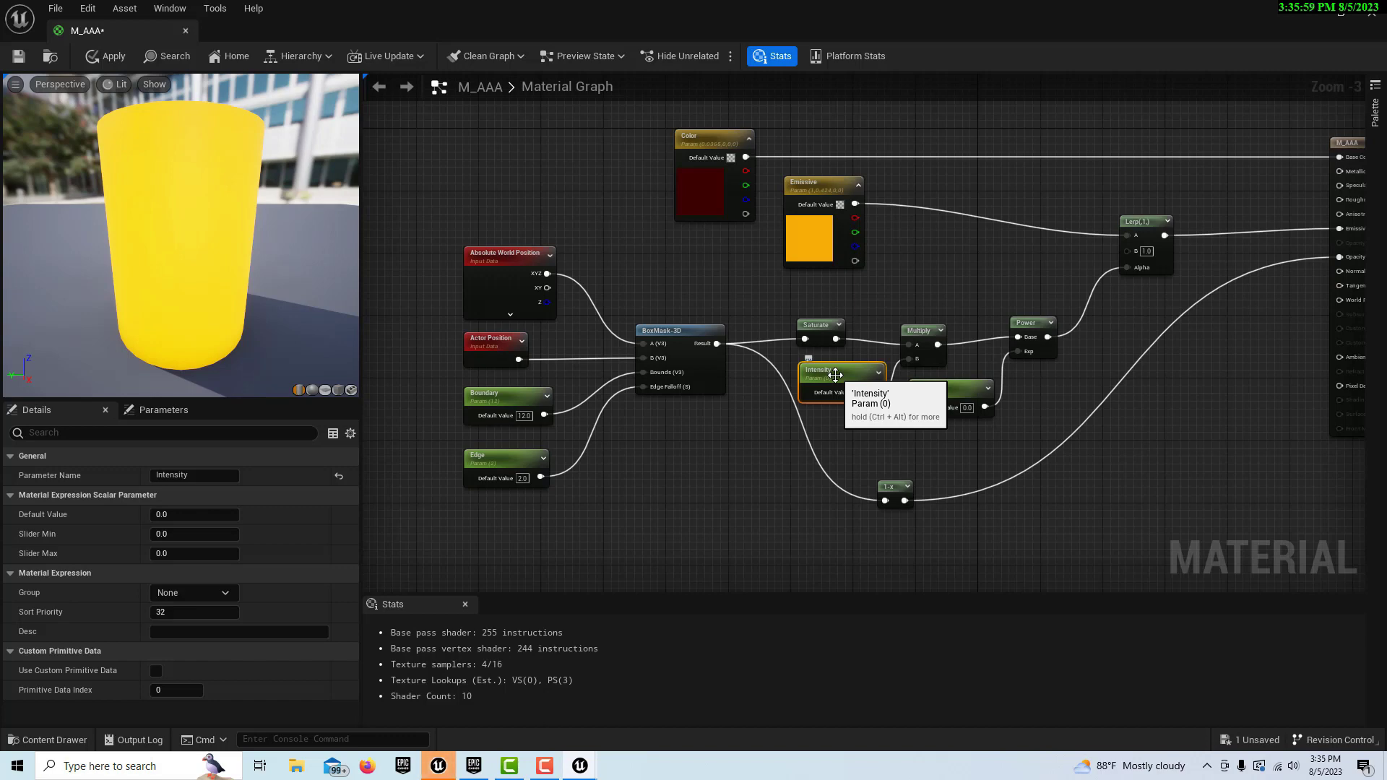
pyautogui.click(167, 513)
pyautogui.write('100')
pyautogui.press('Return')
pyautogui.click(956, 391)
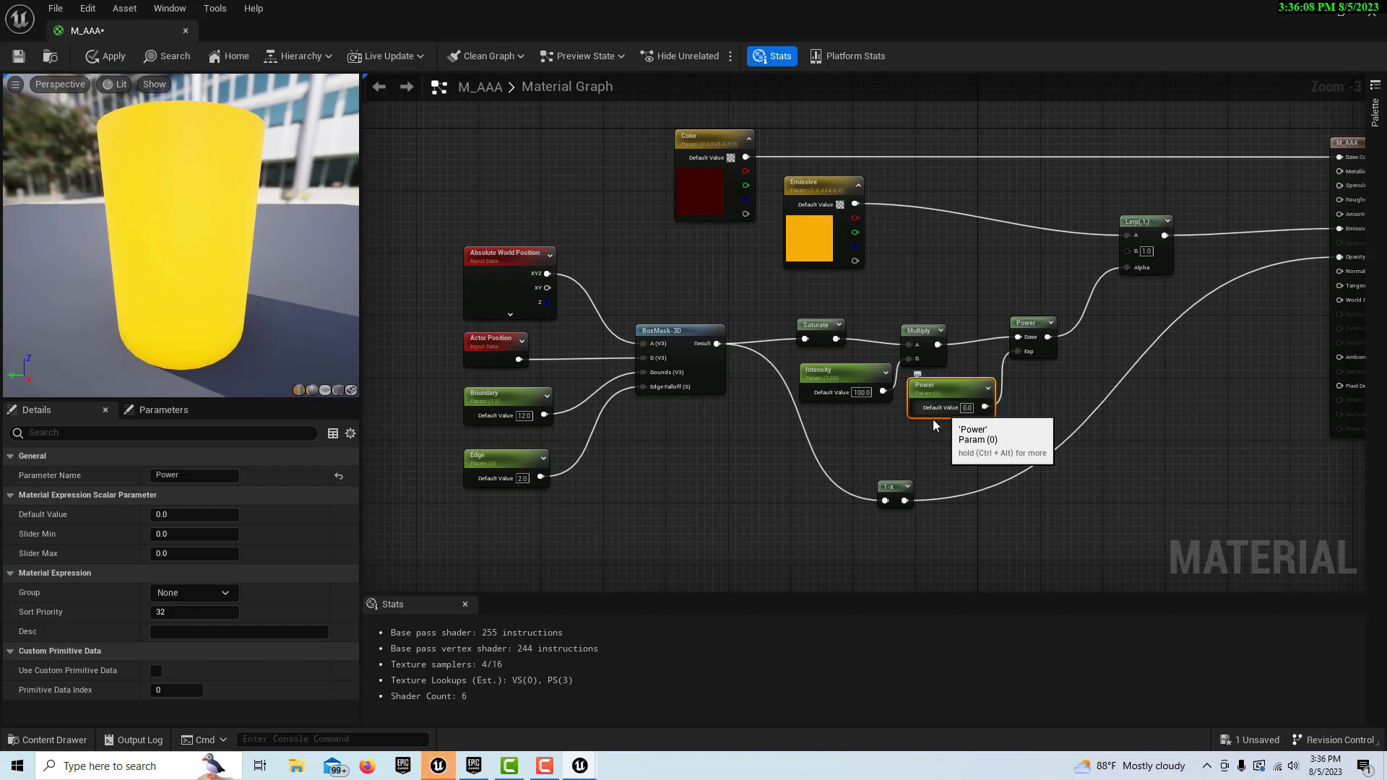
pyautogui.click(177, 514)
pyautogui.write('3')
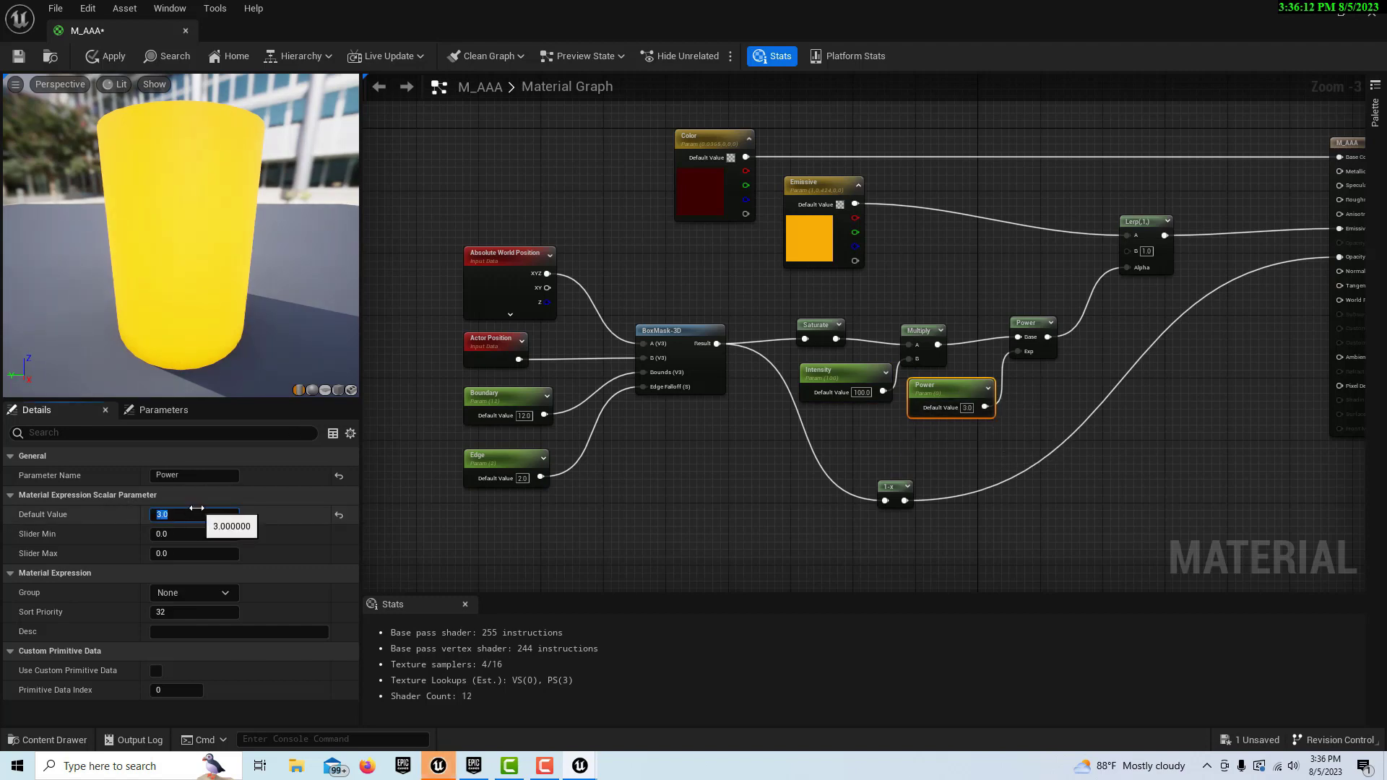
pyautogui.click(751, 489)
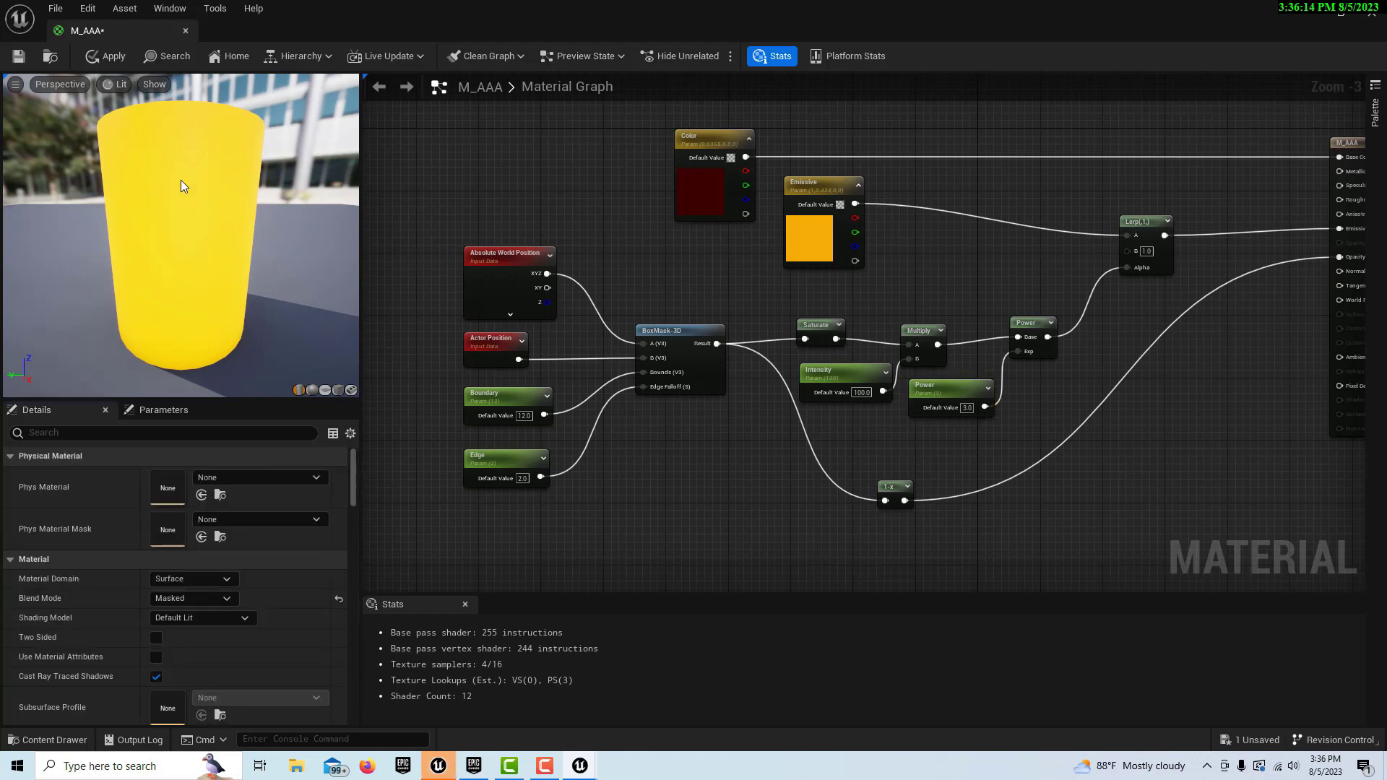
# Apply and save the M_AAA material, and switch its preview shape to the plane.
pyautogui.click(89, 57)
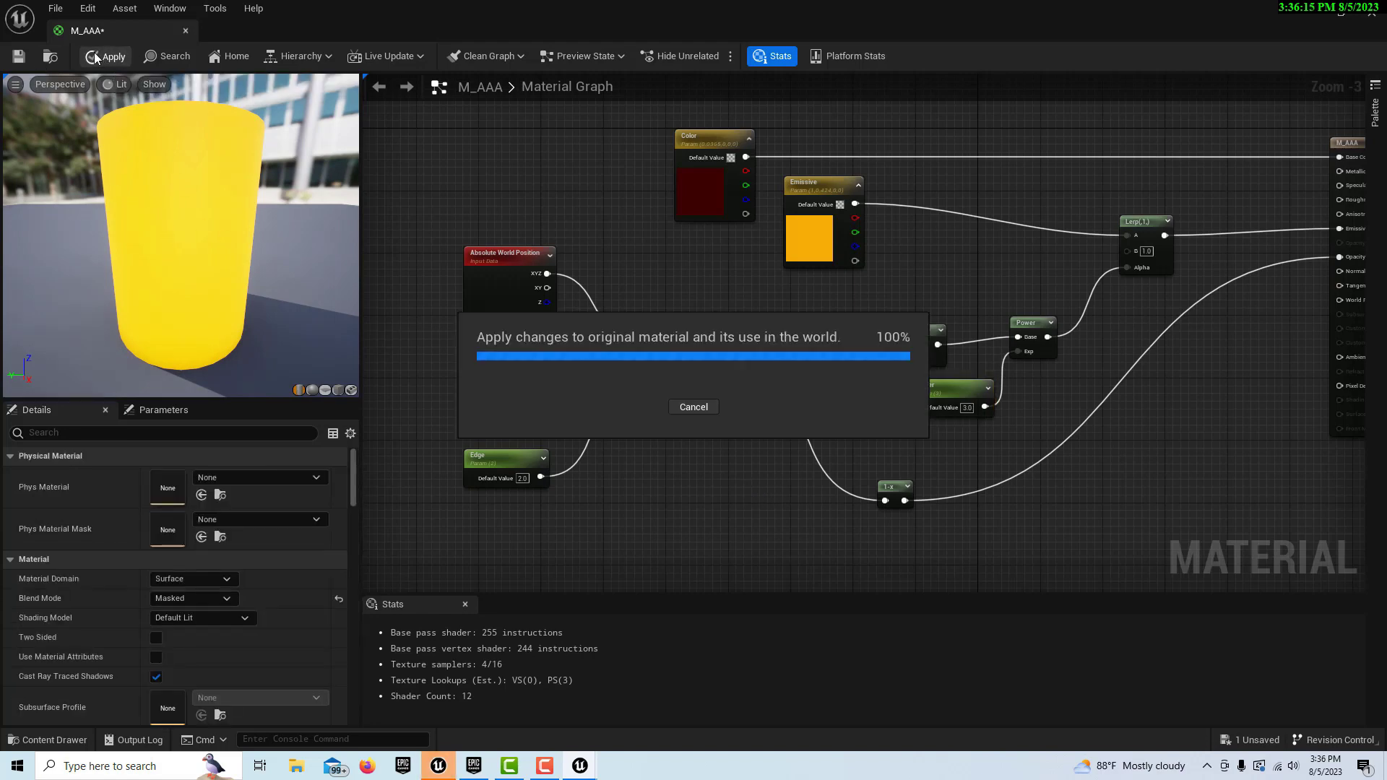
pyautogui.click(18, 56)
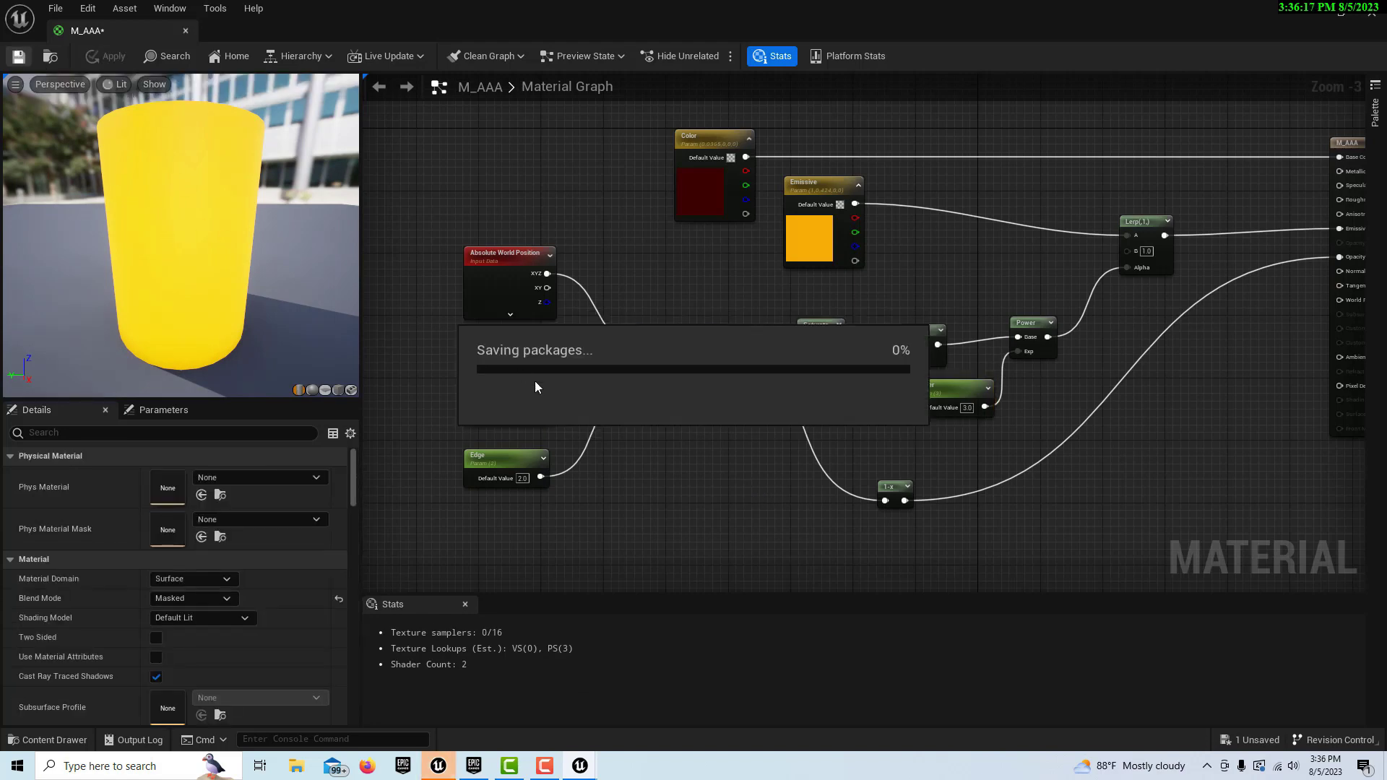
pyautogui.click(323, 389)
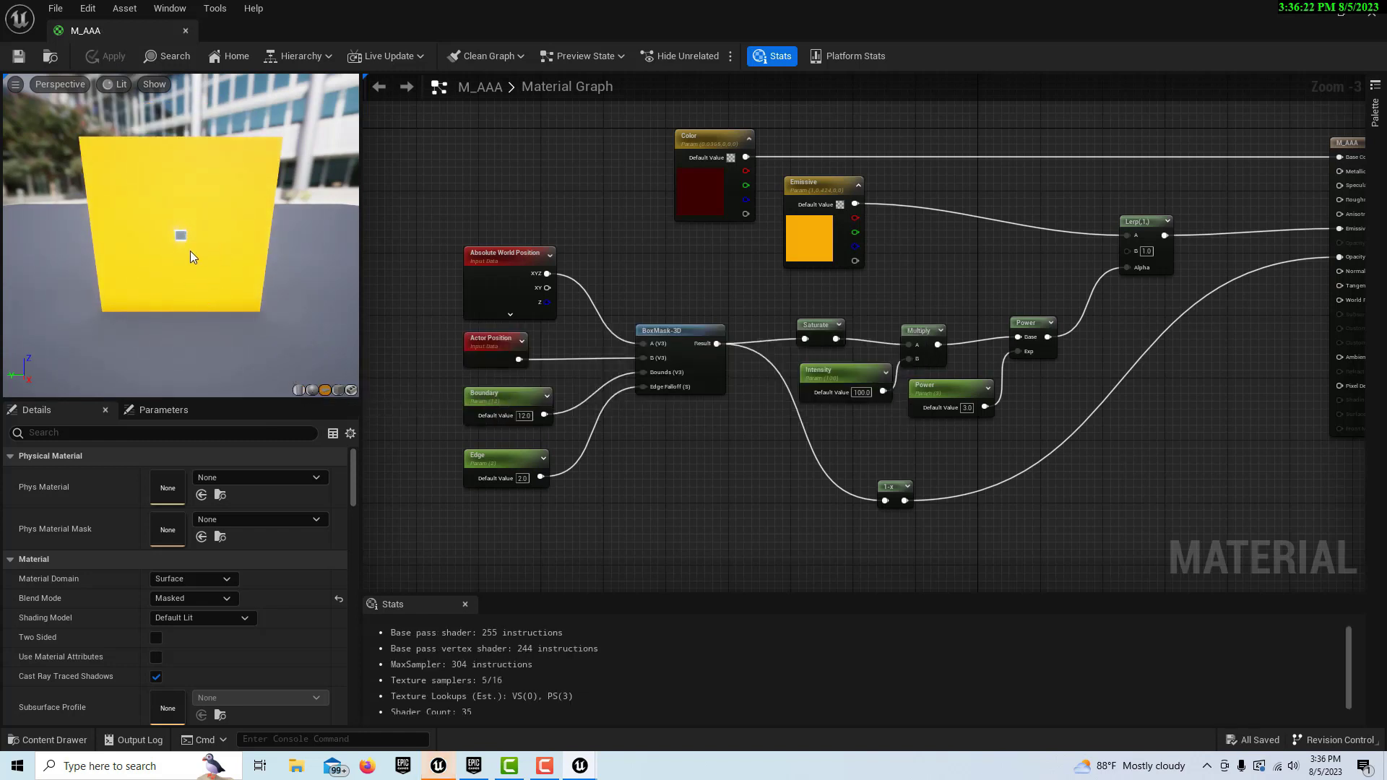
# Review the default values of the Boundary, Edge, Intensity and Power parameters in the material graph.
pyautogui.click(496, 398)
pyautogui.click(508, 464)
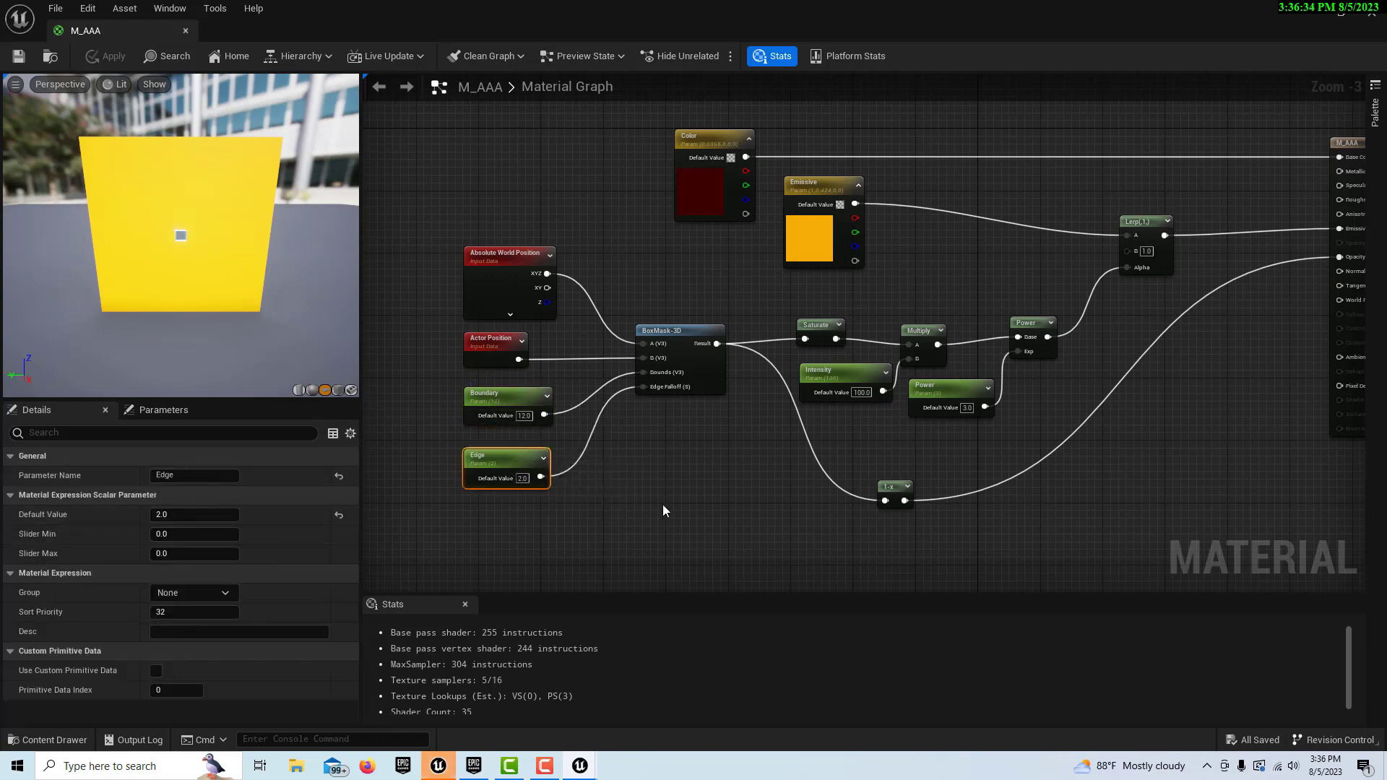
pyautogui.click(845, 375)
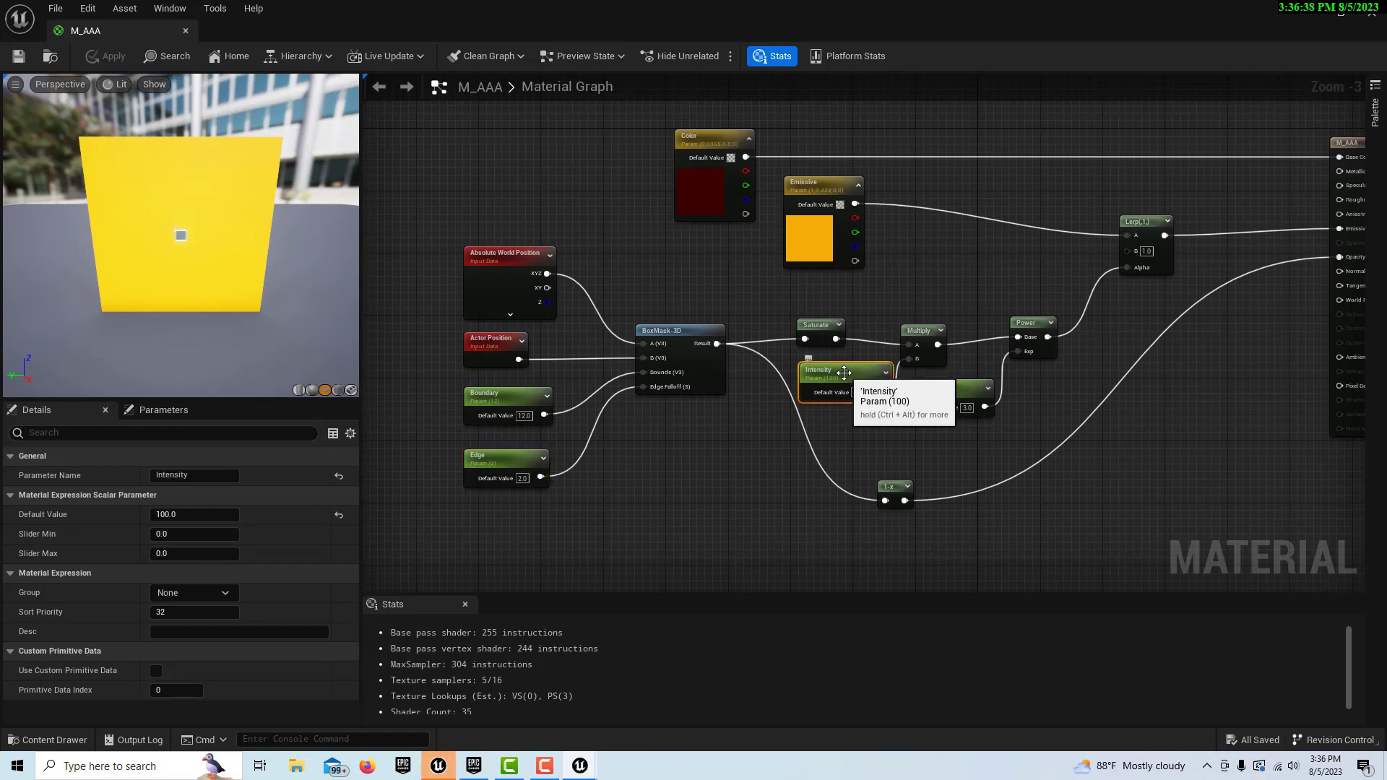
pyautogui.click(943, 385)
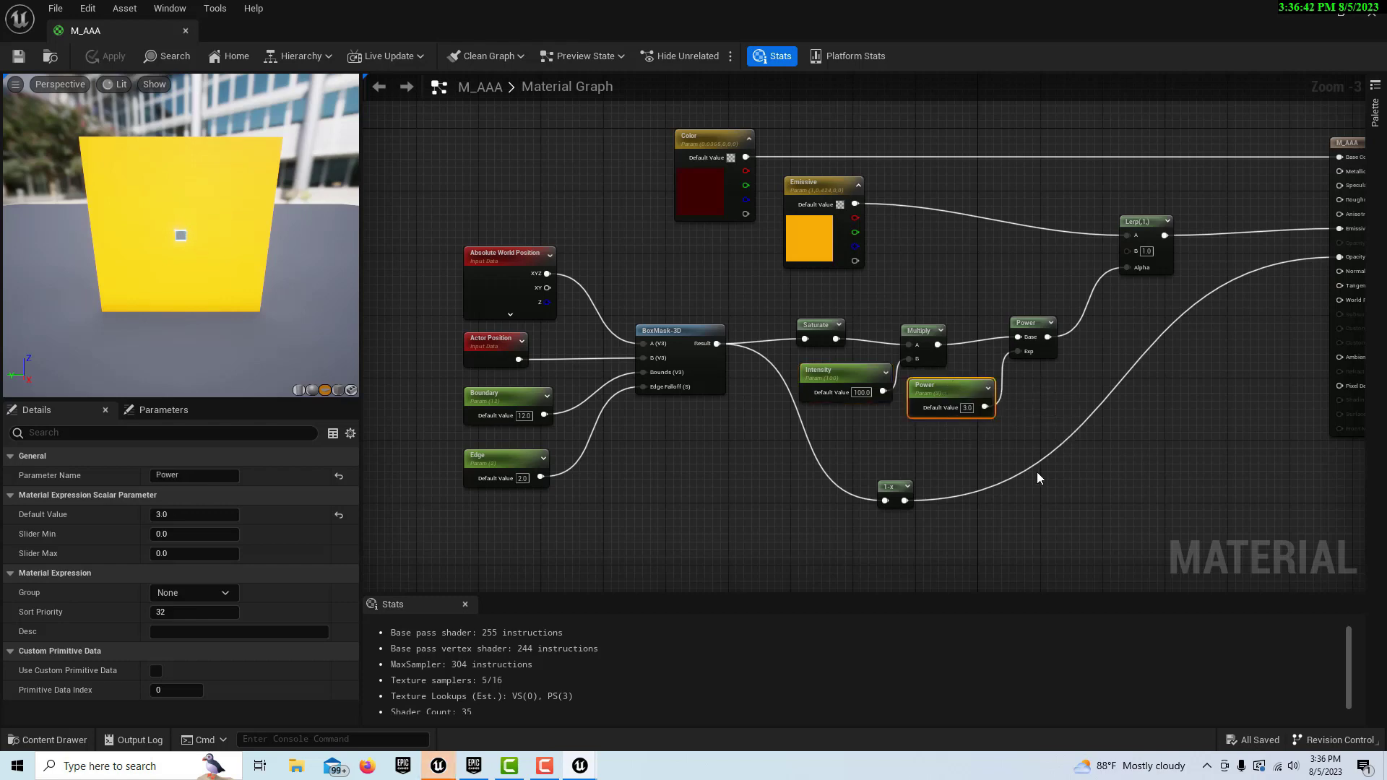
pyautogui.scroll(-1, 1013, 522)
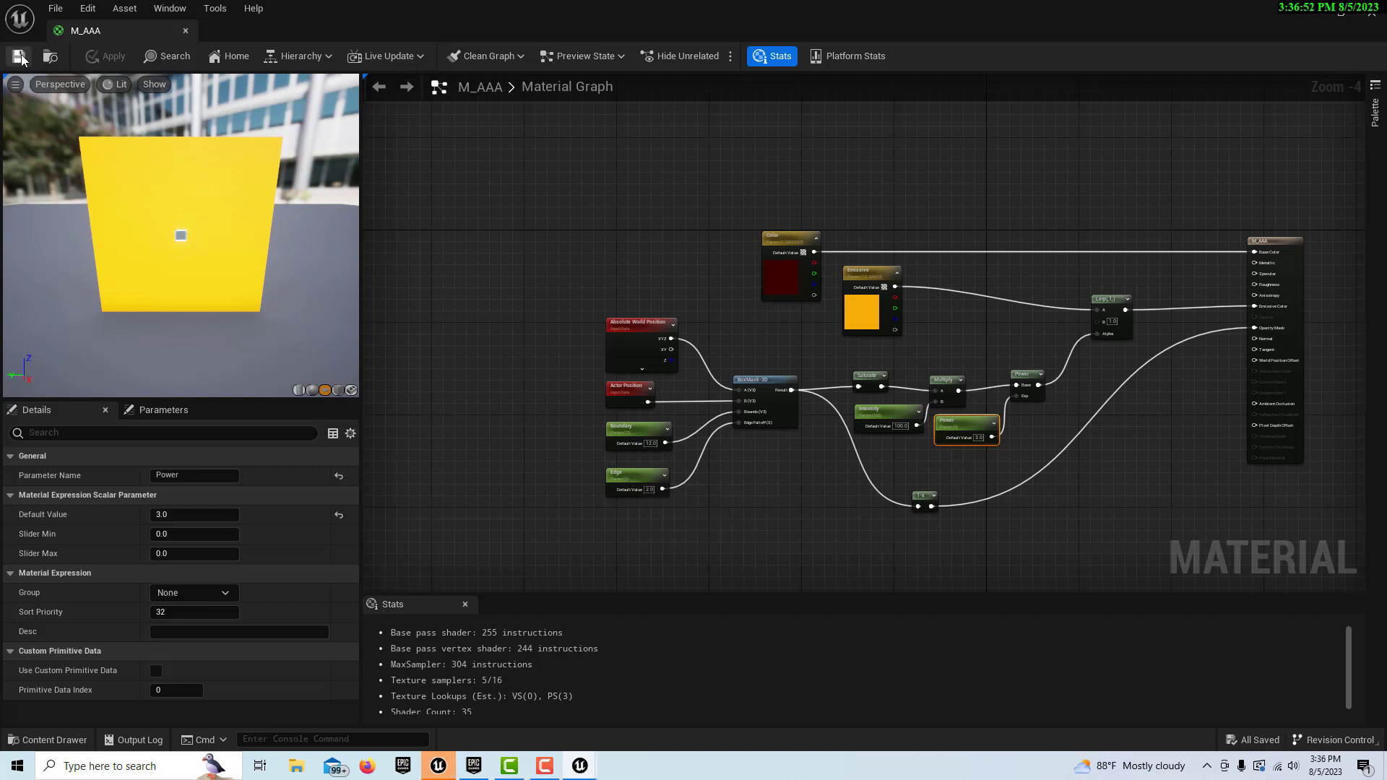
# Close the M_AAA editor and create a material instance of M_AAA named MI_AAA.
pyautogui.click(185, 31)
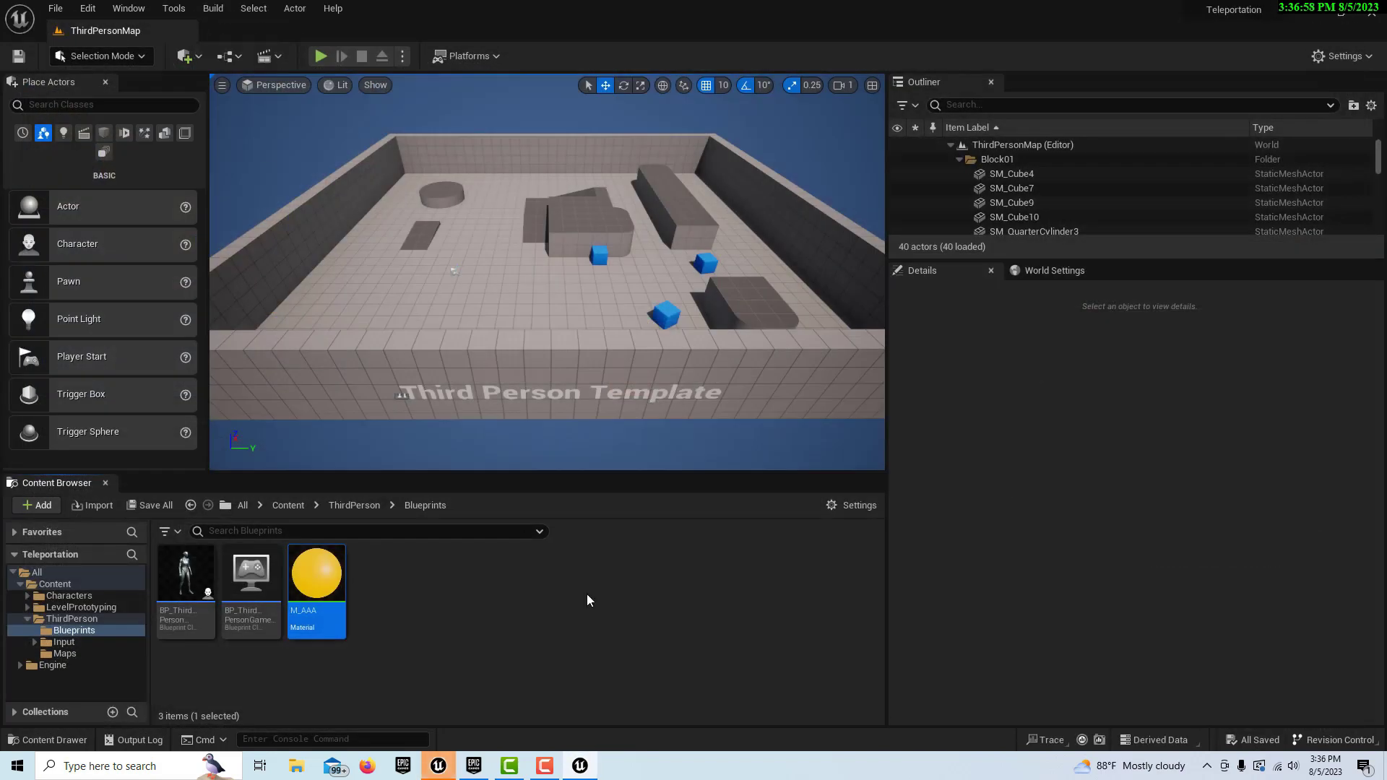
pyautogui.rightClick(323, 585)
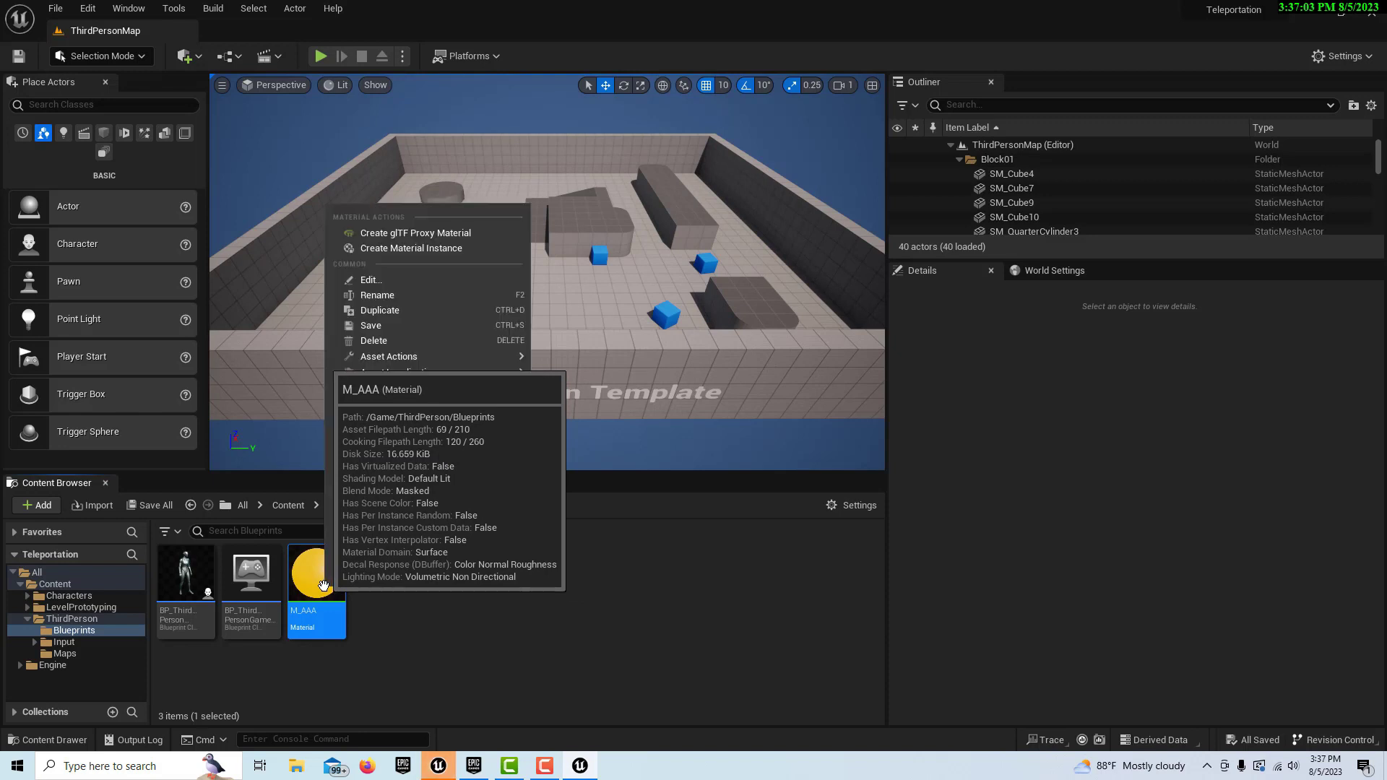
pyautogui.click(454, 249)
pyautogui.write('MI_AAA')
pyautogui.press('Return')
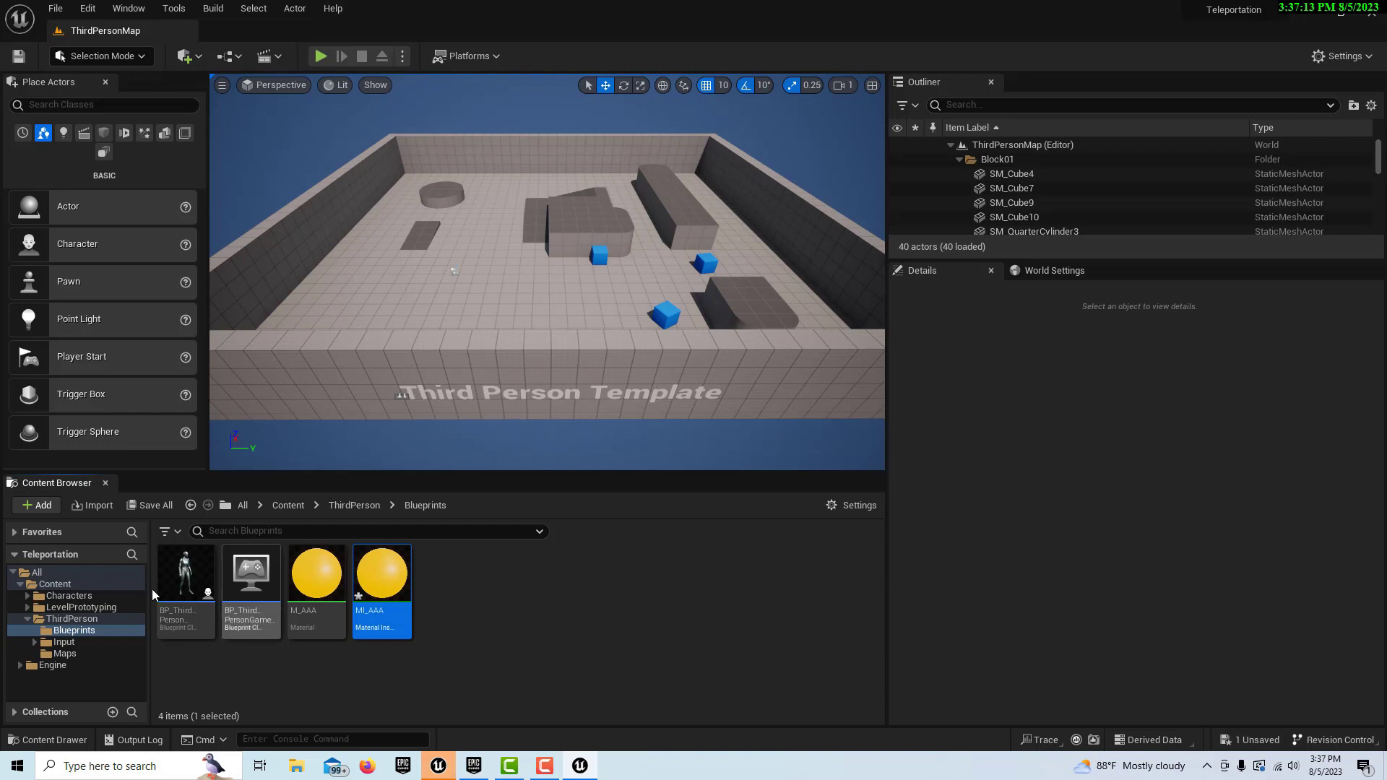
# Place the MF_Idle animation from Characters/Mannequins/Animations/Quinn on the level floor, near the flat block and round platform.
pyautogui.click(32, 597)
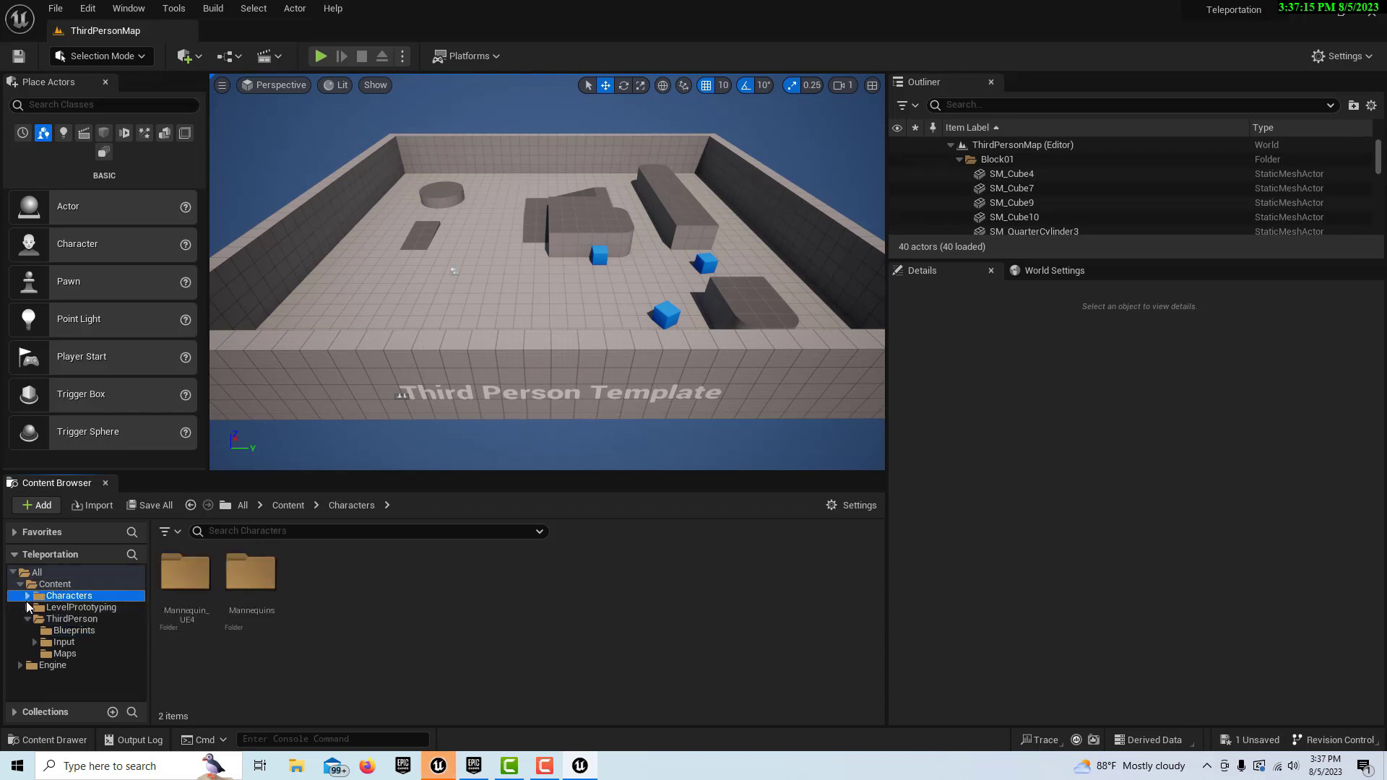
pyautogui.click(27, 597)
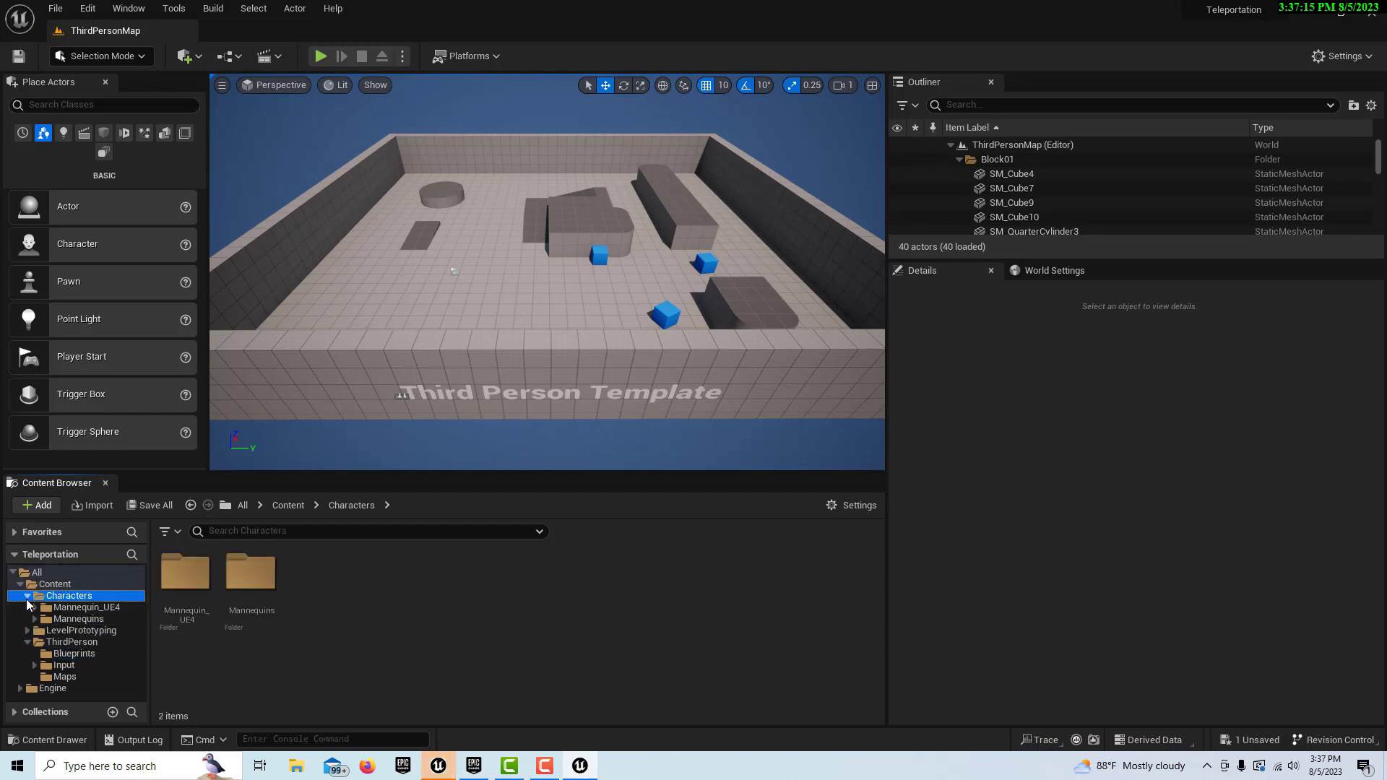
pyautogui.doubleClick(246, 591)
pyautogui.doubleClick(203, 586)
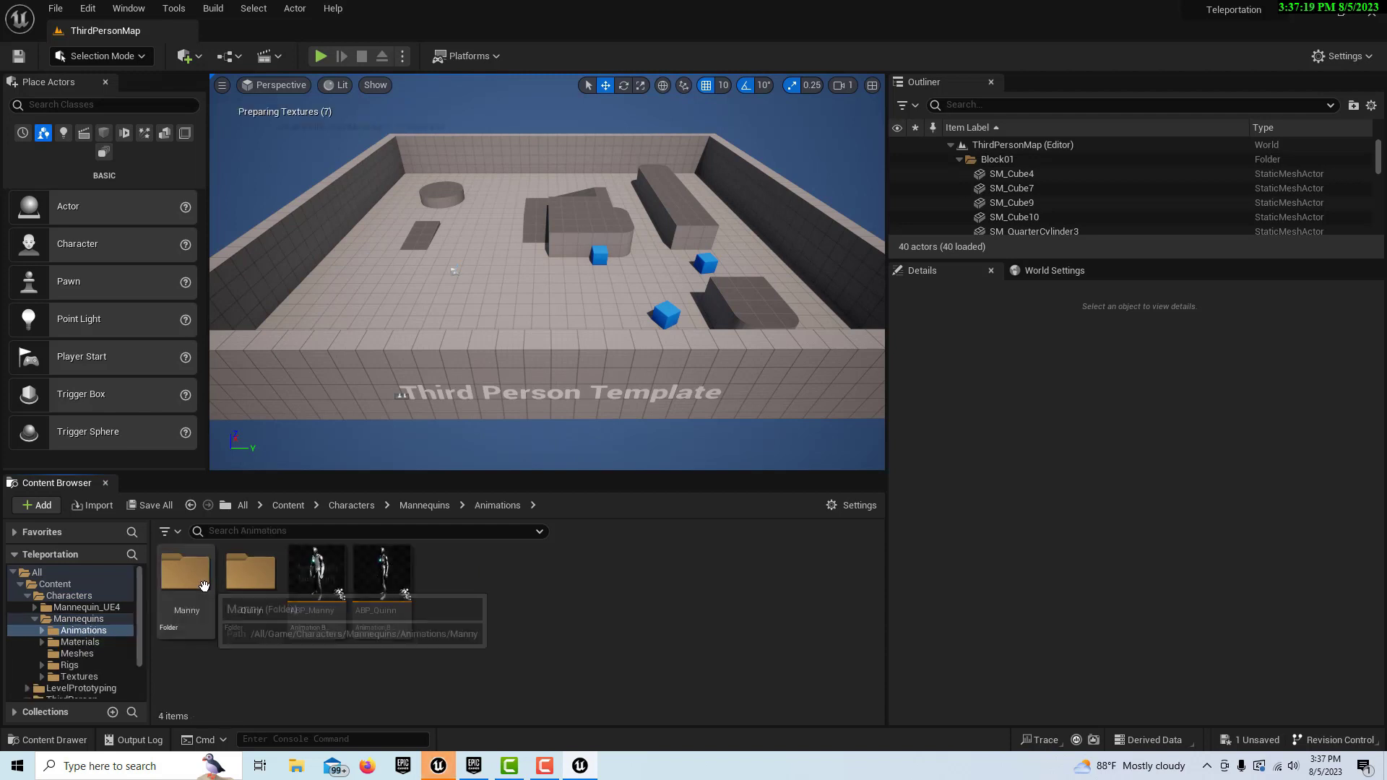
pyautogui.click(238, 583)
pyautogui.doubleClick(238, 583)
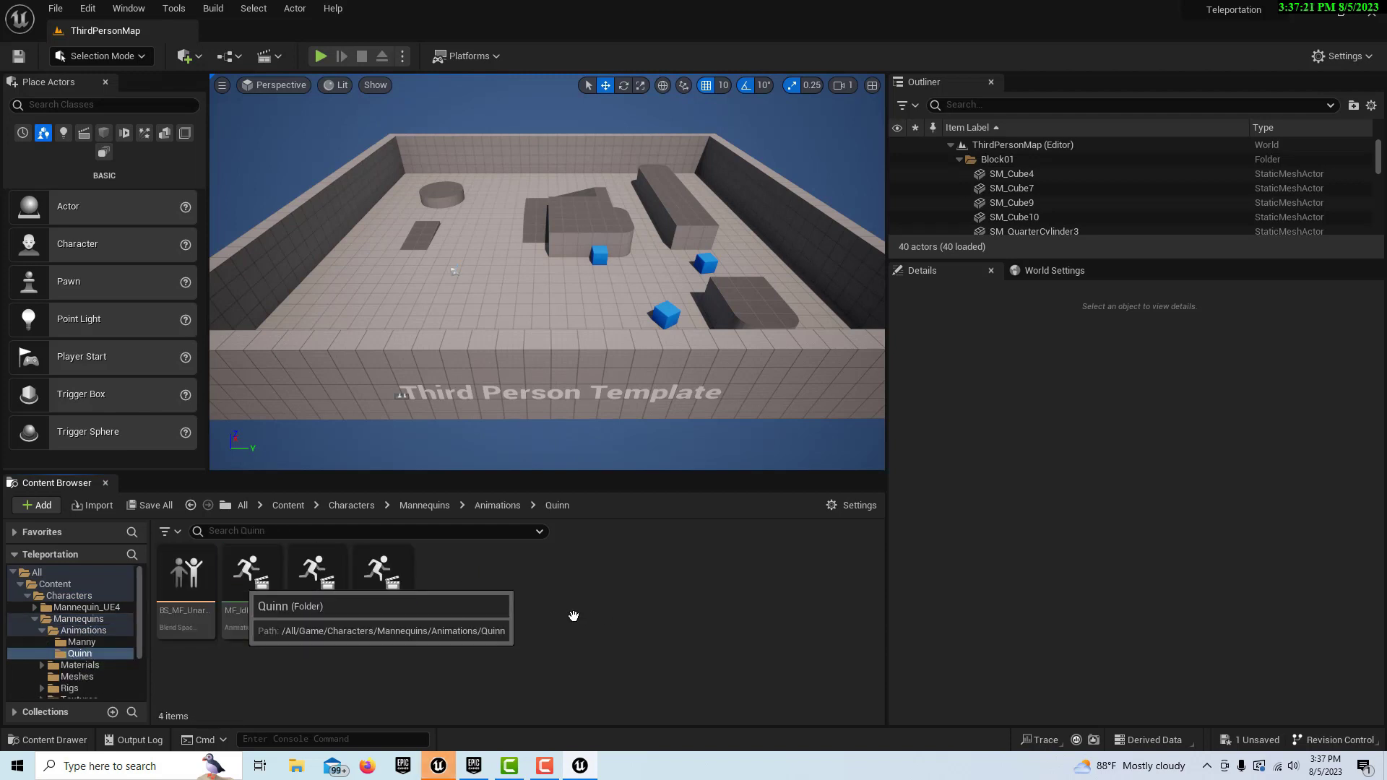
pyautogui.moveTo(250, 578); pyautogui.dragTo(388, 276)
# Assign MI_AAA from ThirdPerson/Blueprints to material Element 0 and Element 1 of the MF_Idle actor.
pyautogui.scroll(-5, 1383, 451)
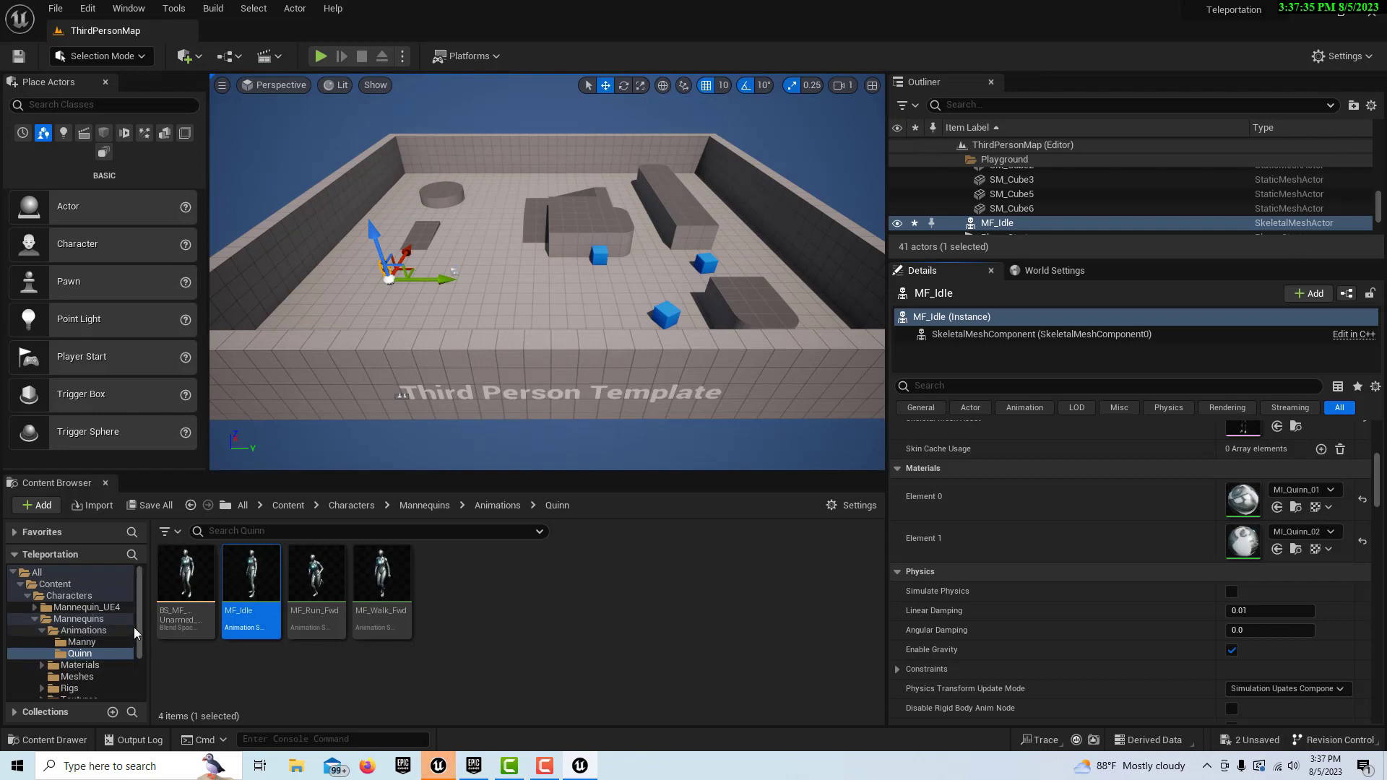
pyautogui.moveTo(140, 634); pyautogui.dragTo(139, 681)
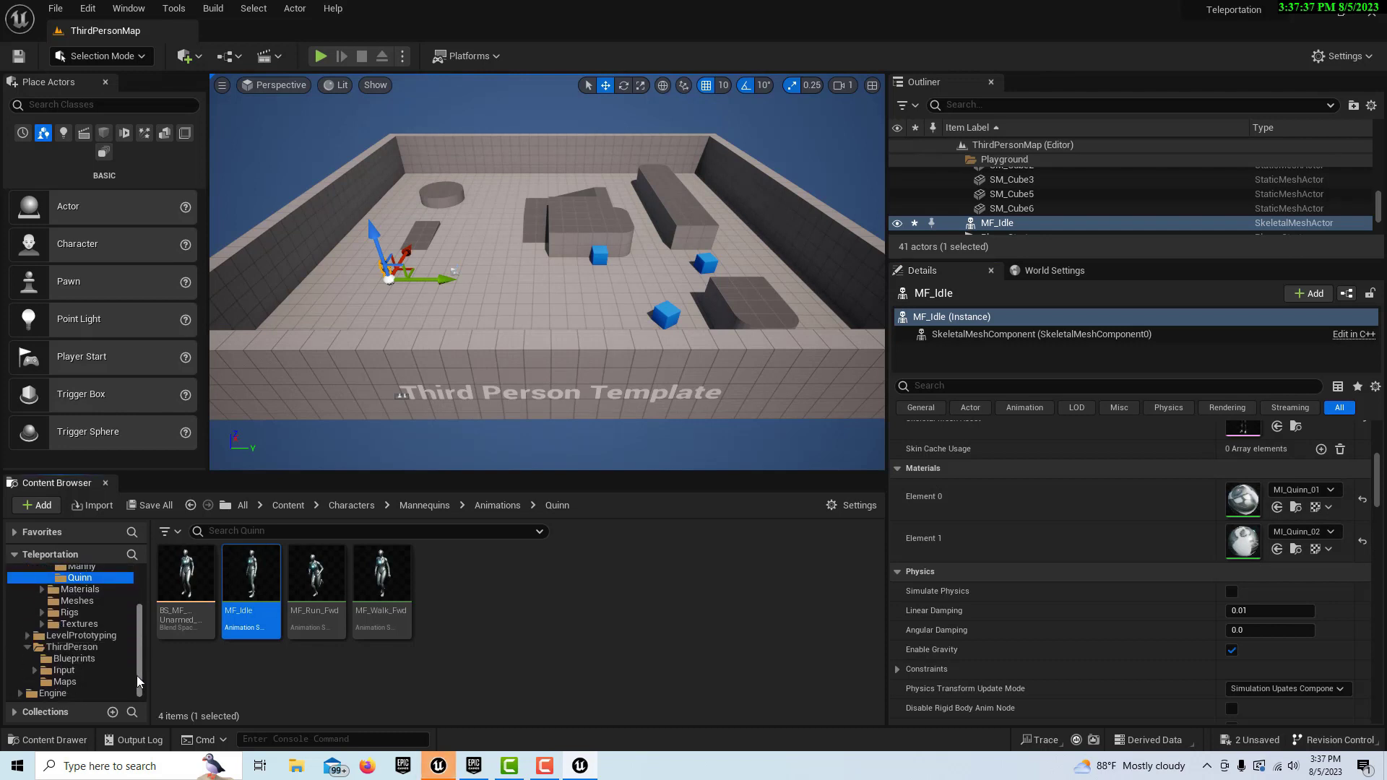
pyautogui.click(74, 659)
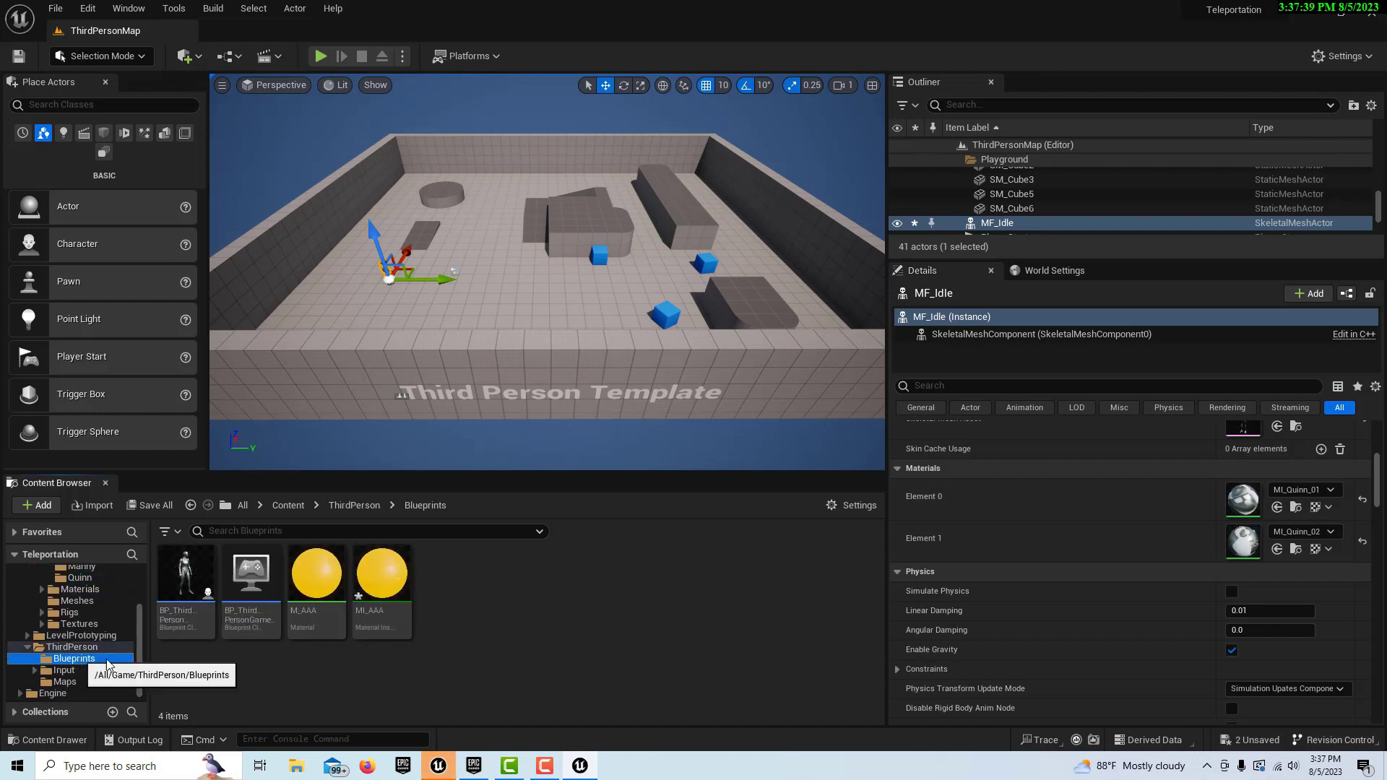
pyautogui.moveTo(380, 592); pyautogui.dragTo(1244, 499)
pyautogui.moveTo(392, 611); pyautogui.dragTo(526, 626)
pyautogui.click(540, 599)
pyautogui.moveTo(389, 629); pyautogui.dragTo(1242, 542)
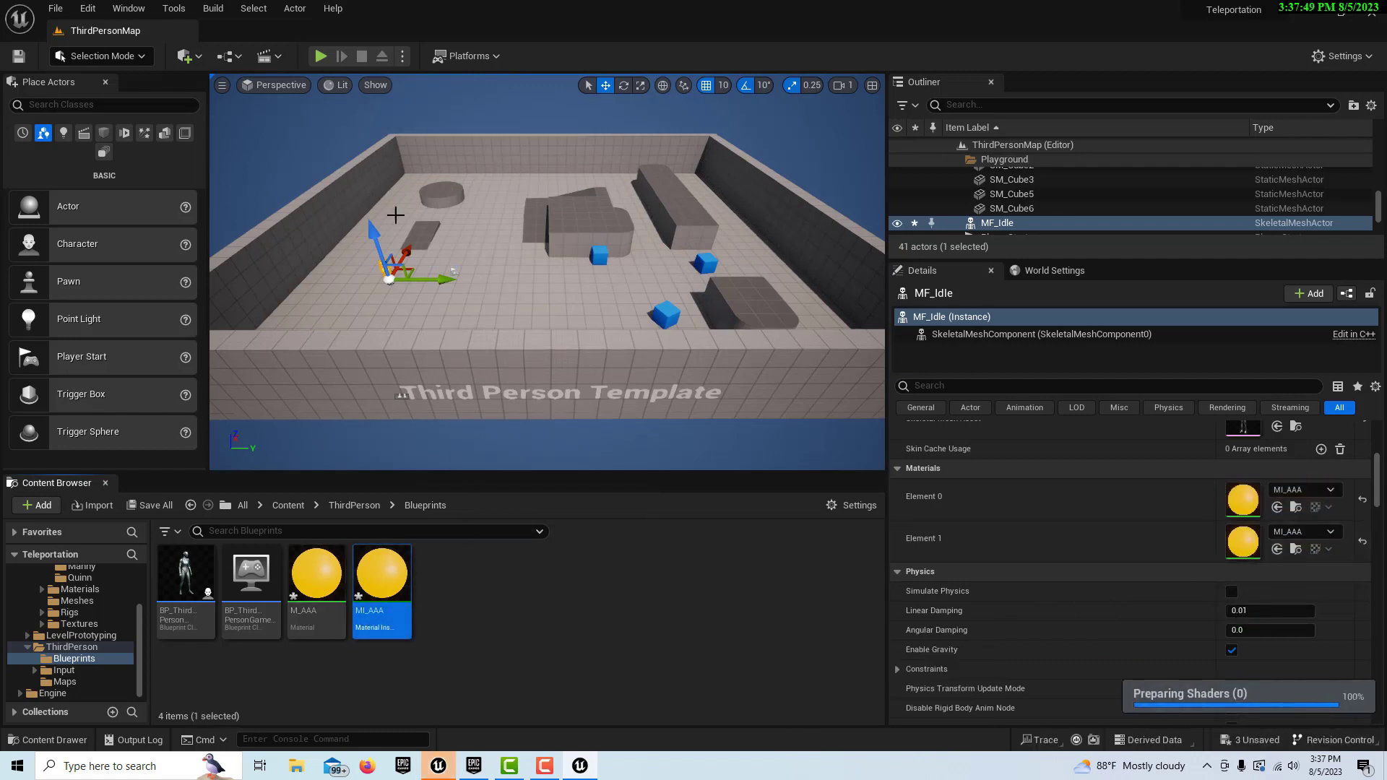
# Play the level and run the character around the MF_Idle figure to check its material, and stop playing.
pyautogui.click(320, 56)
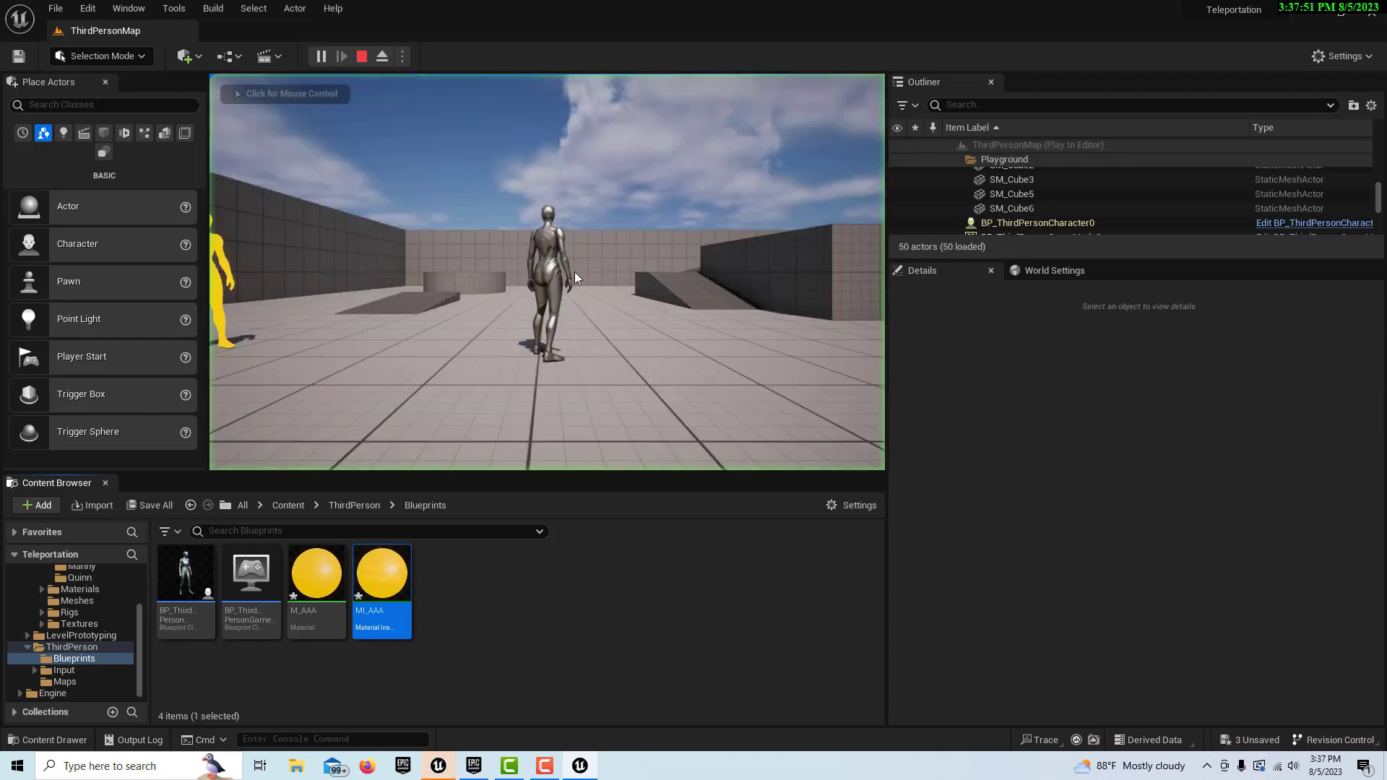
pyautogui.press('w')
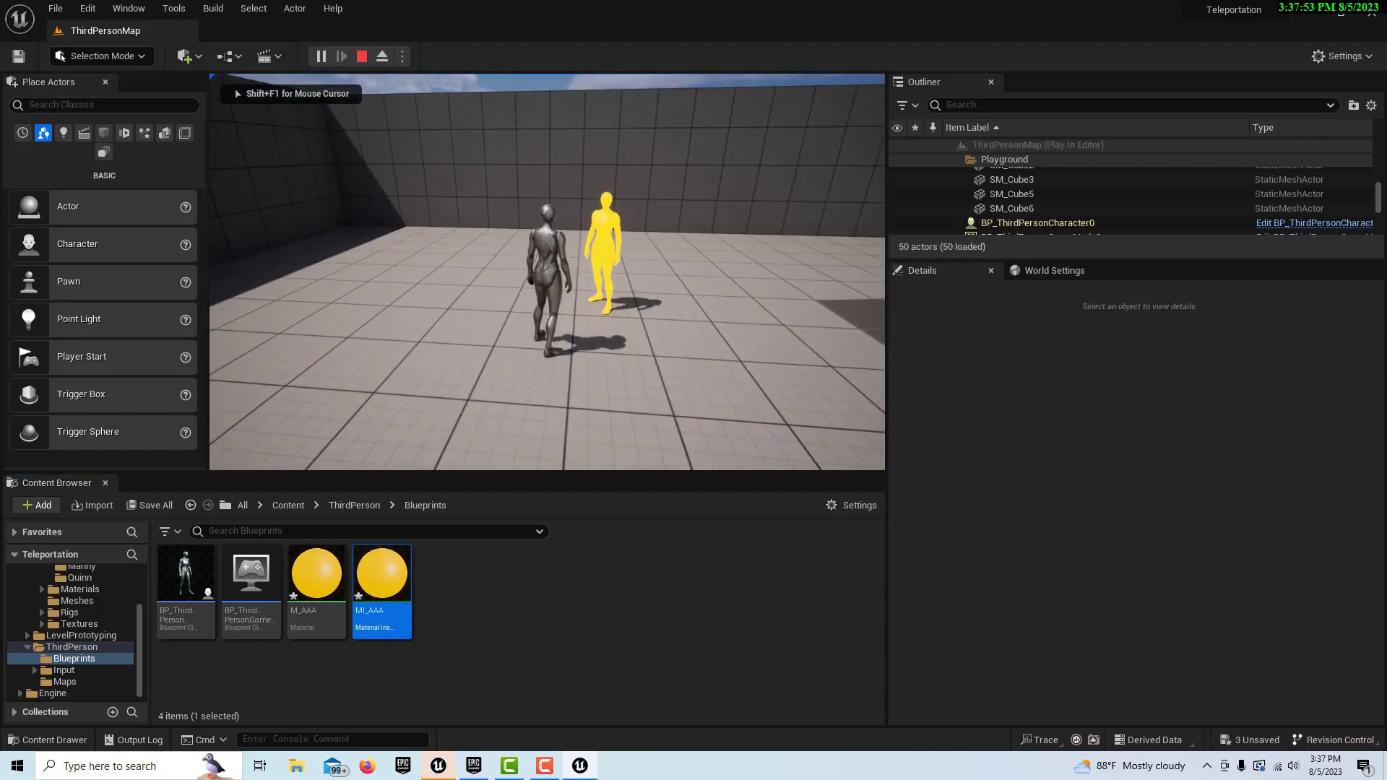
pyautogui.press('s')
pyautogui.press('w')
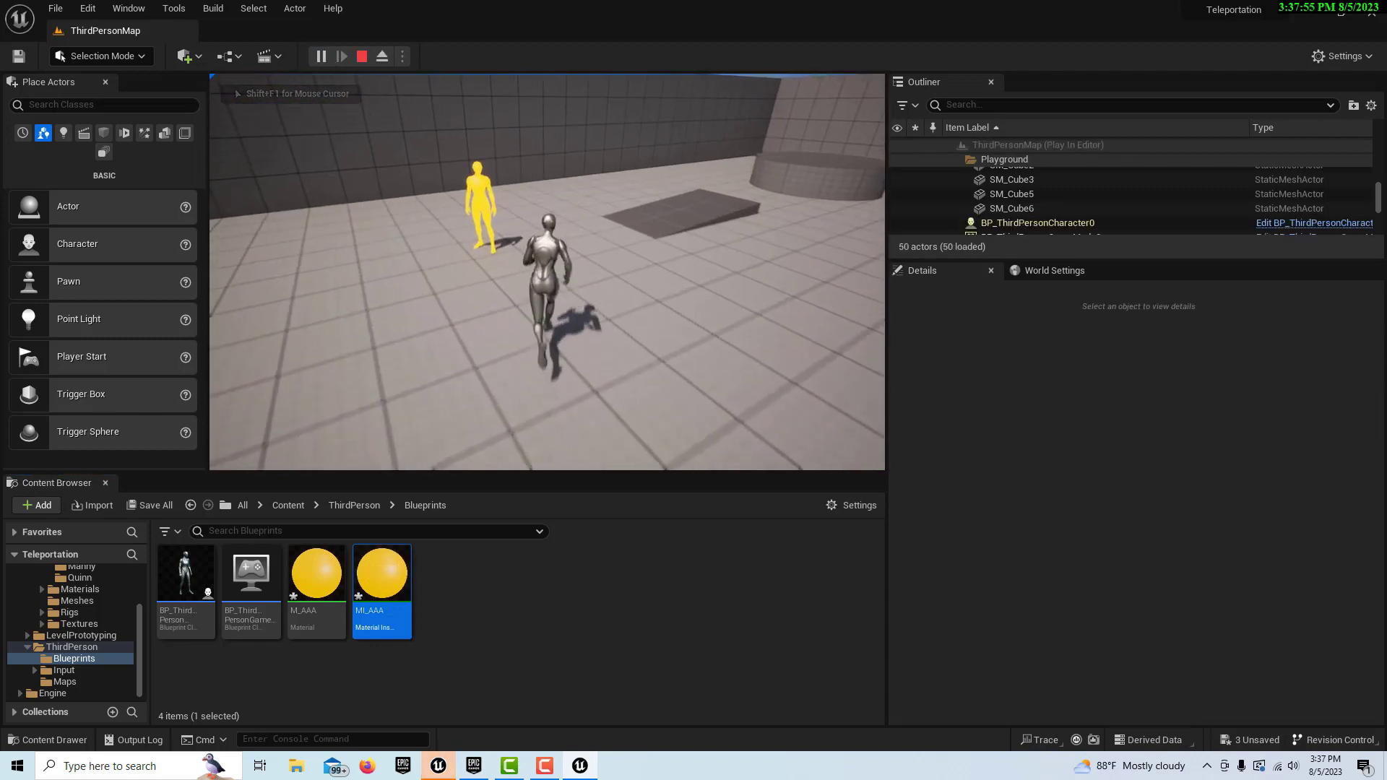
pyautogui.press('Escape')
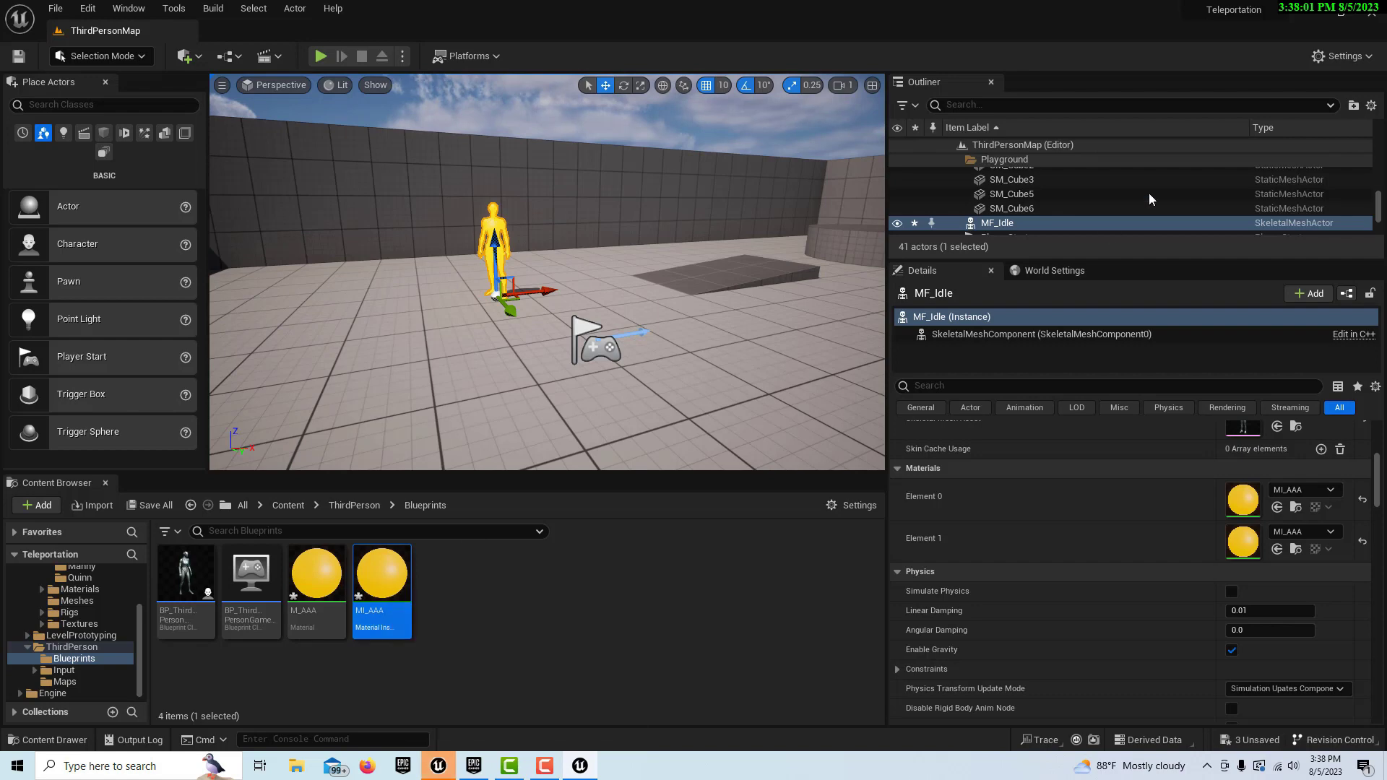
# Enable the Boundary, Edge, Intensity and Power parameter overrides in MI_AAA, then save and close the instance.
pyautogui.doubleClick(403, 578)
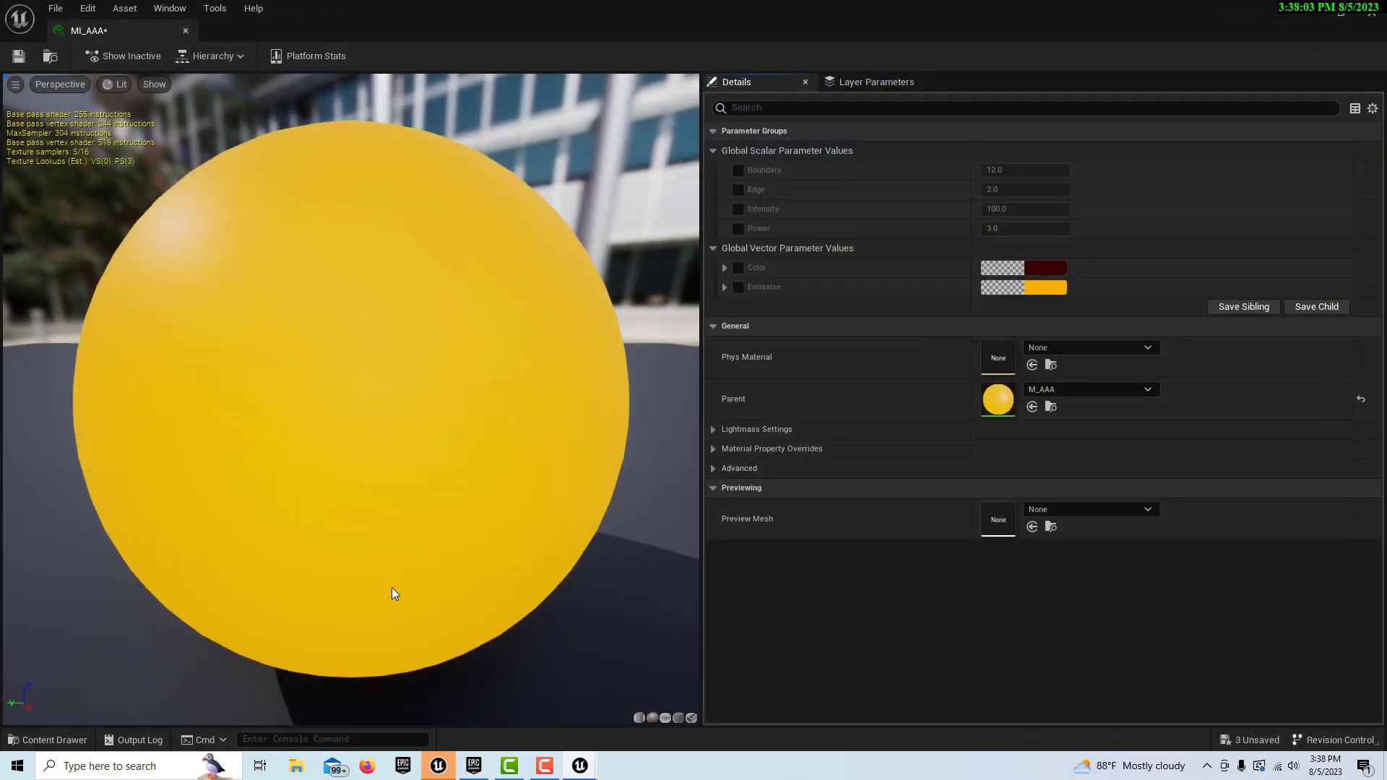
pyautogui.click(738, 170)
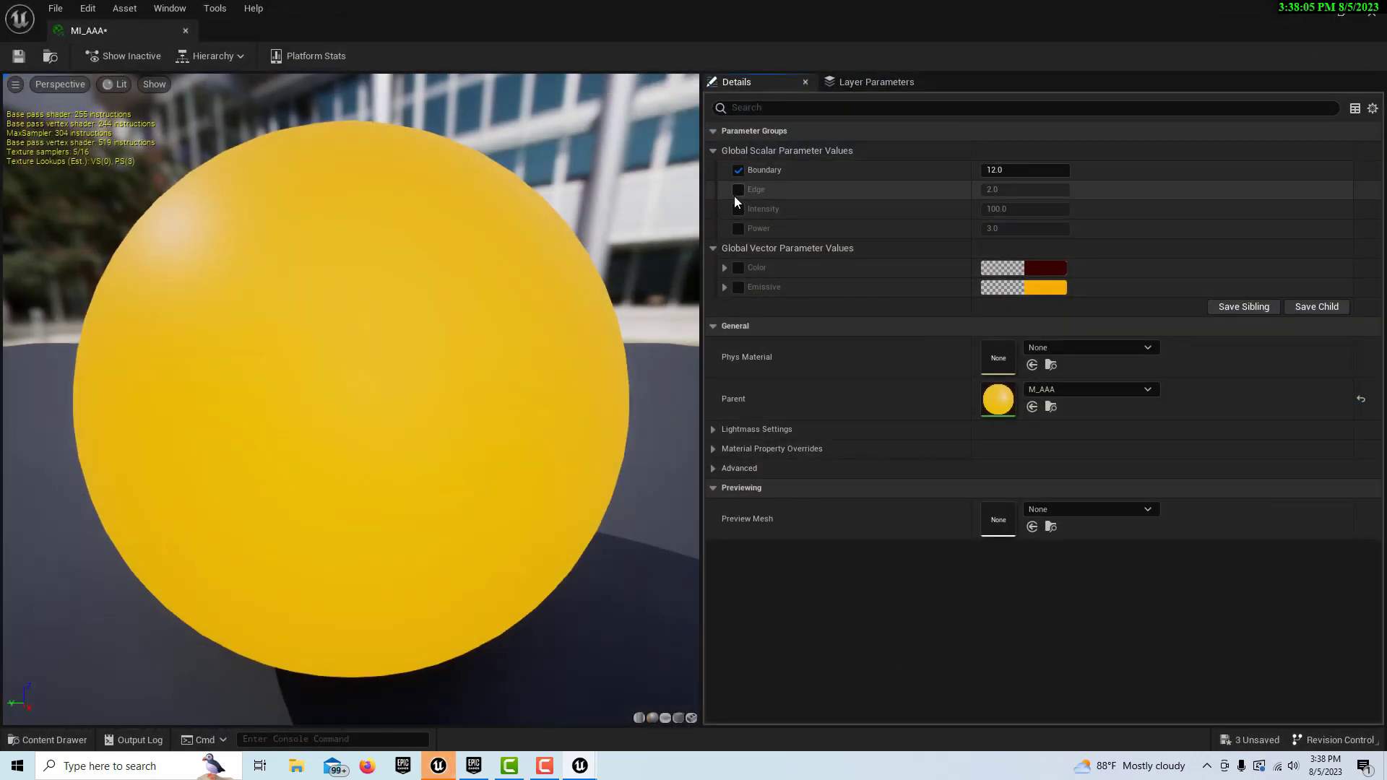
pyautogui.click(737, 192)
pyautogui.click(738, 209)
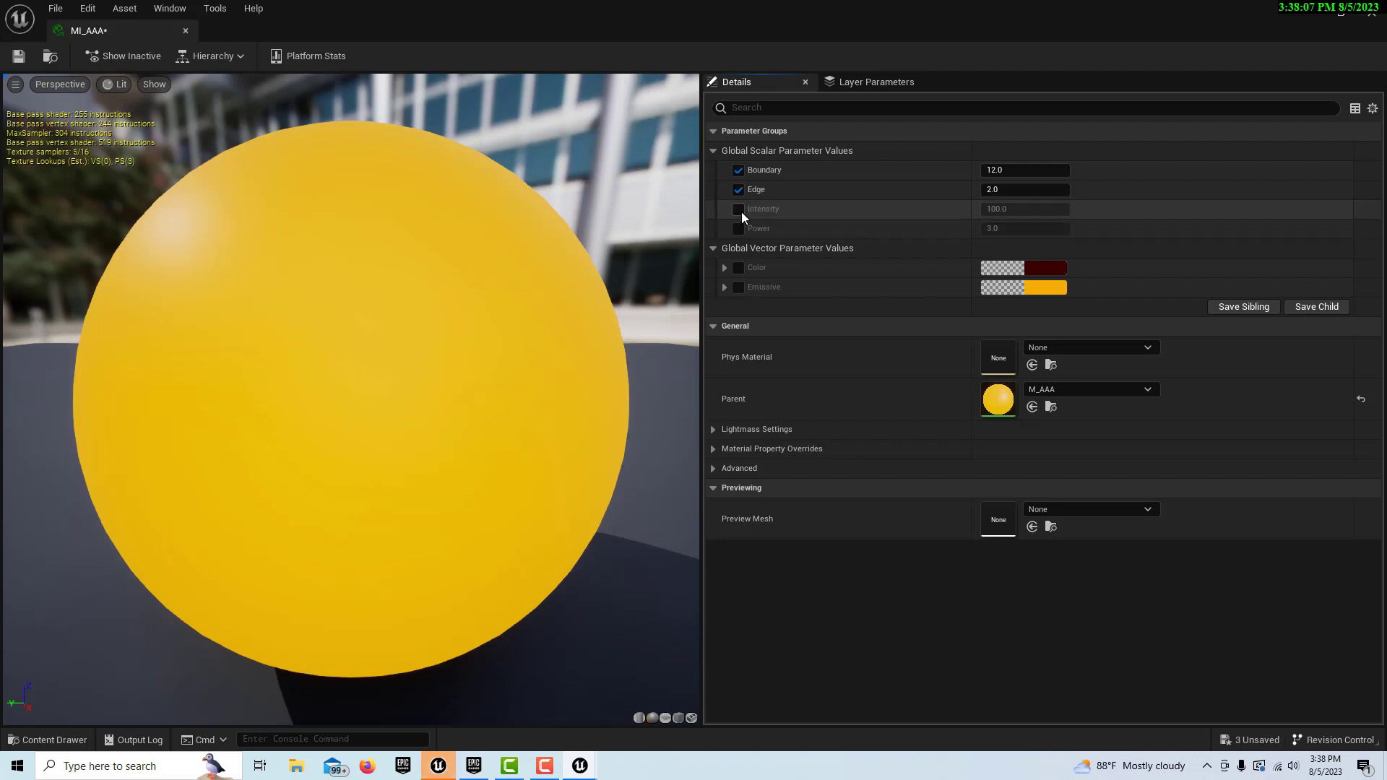
pyautogui.click(738, 229)
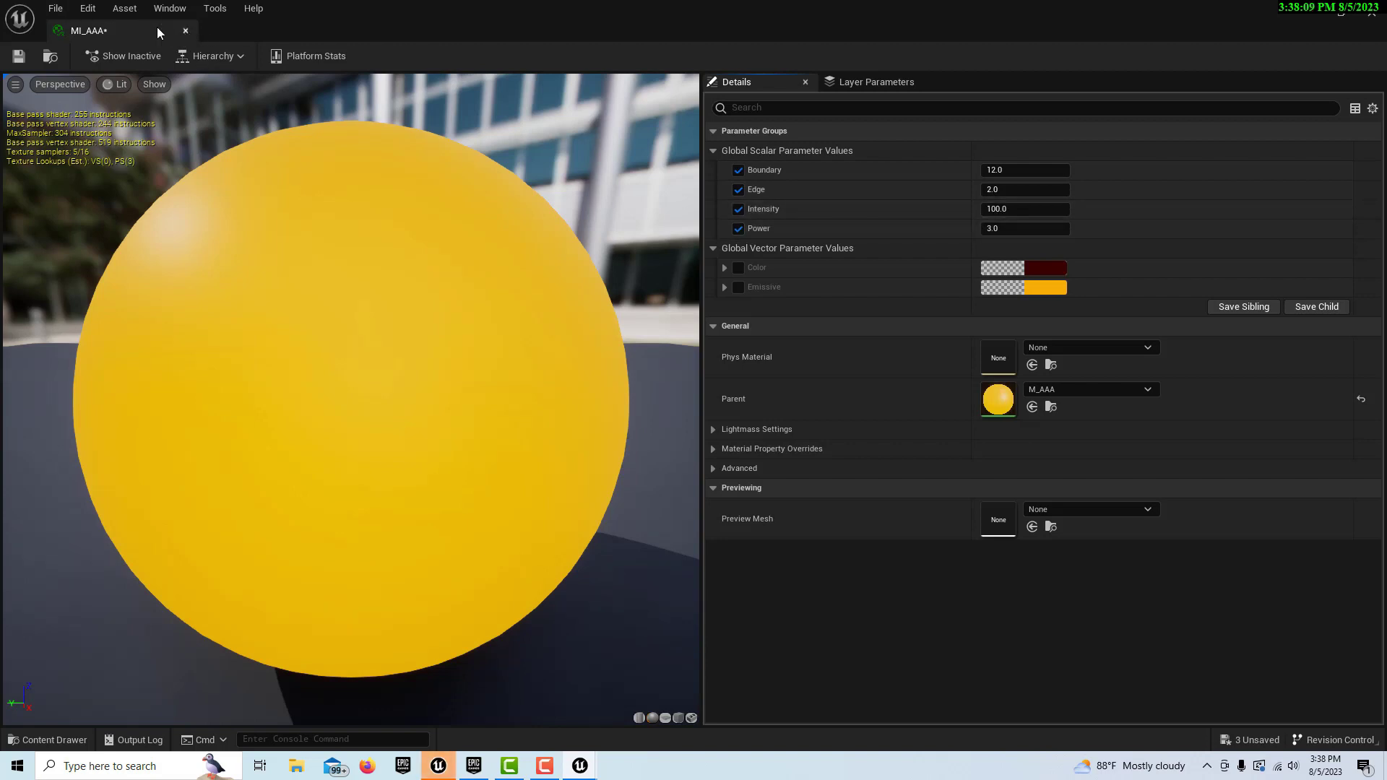
pyautogui.click(18, 56)
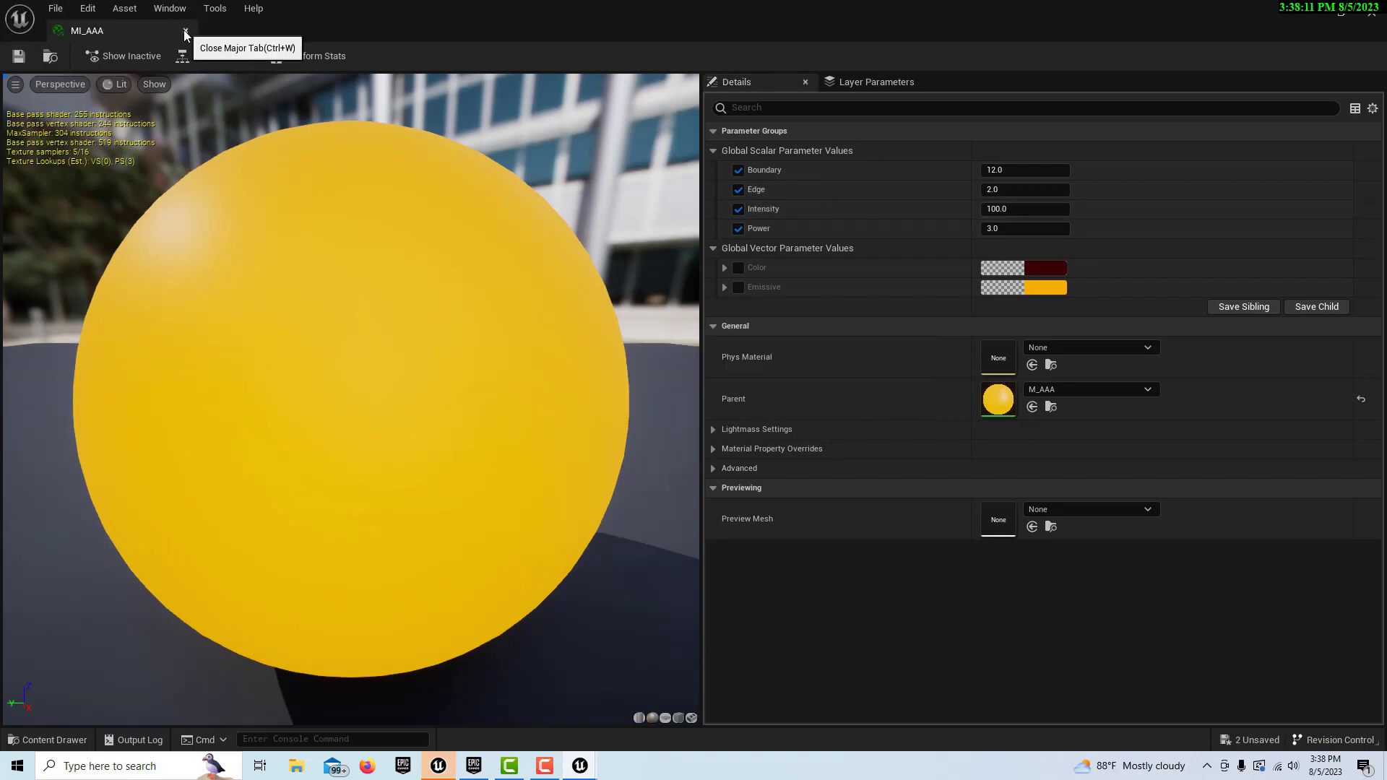
pyautogui.click(185, 30)
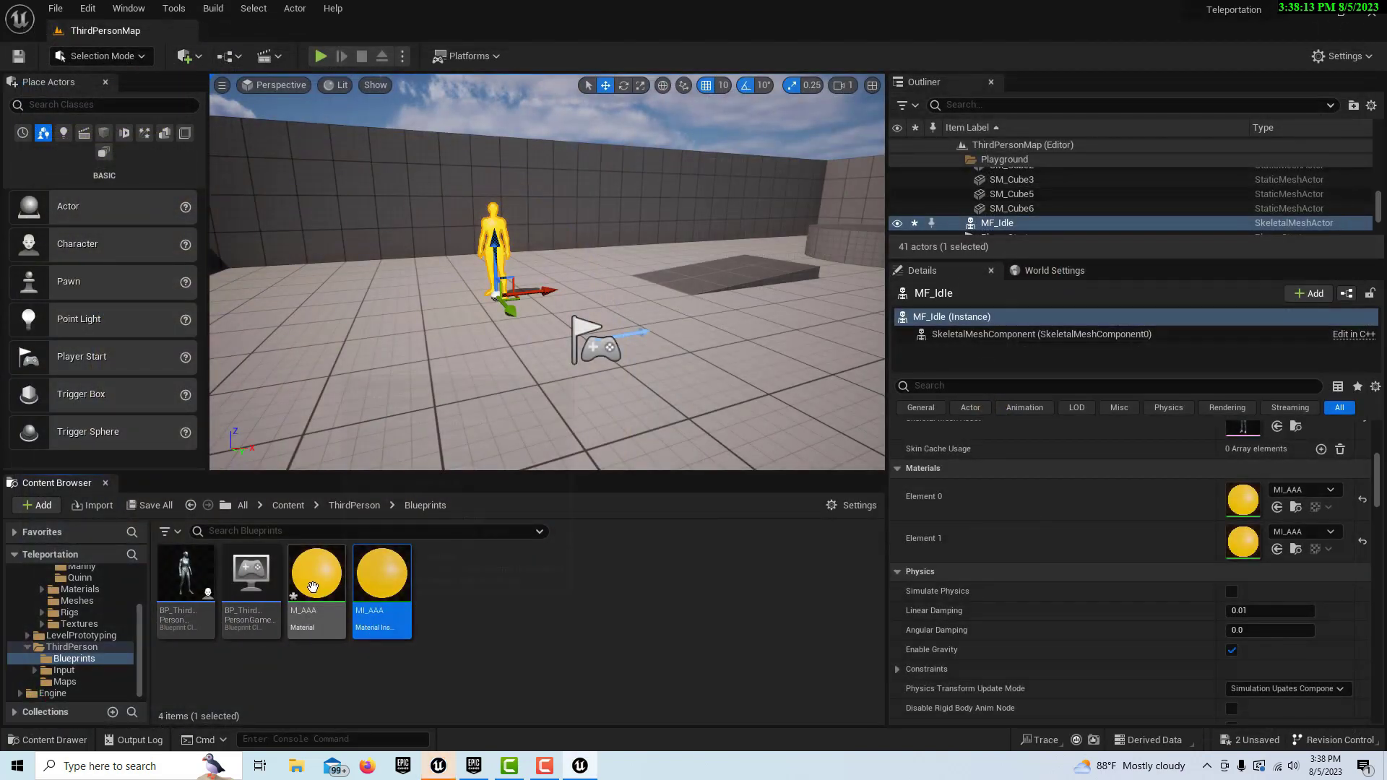
# Open M_AAA and reconnect the Emissive color to the Lerp's B input, removing its connection to input A.
pyautogui.click(310, 586)
pyautogui.doubleClick(310, 586)
pyautogui.moveTo(631, 468); pyautogui.dragTo(980, 451, button='right')
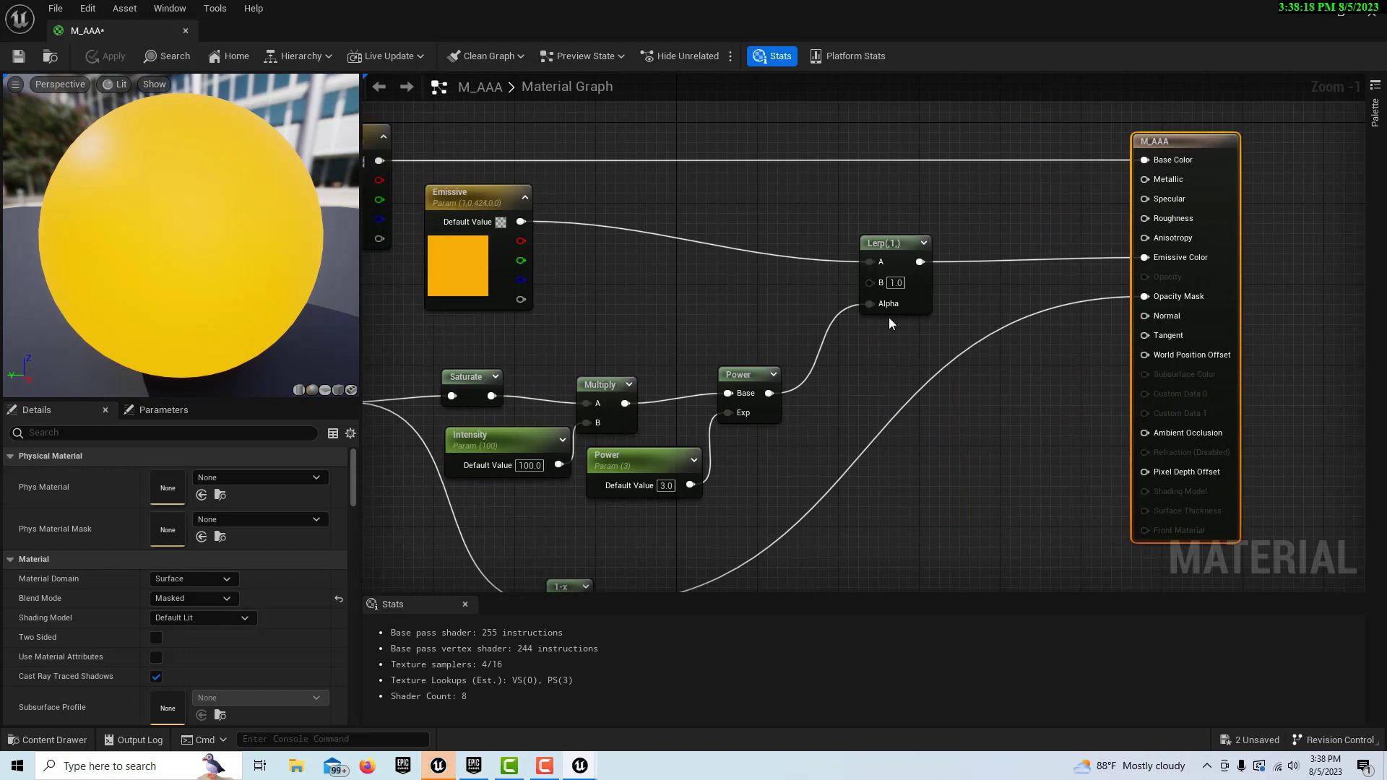
pyautogui.moveTo(886, 259); pyautogui.dragTo(913, 244)
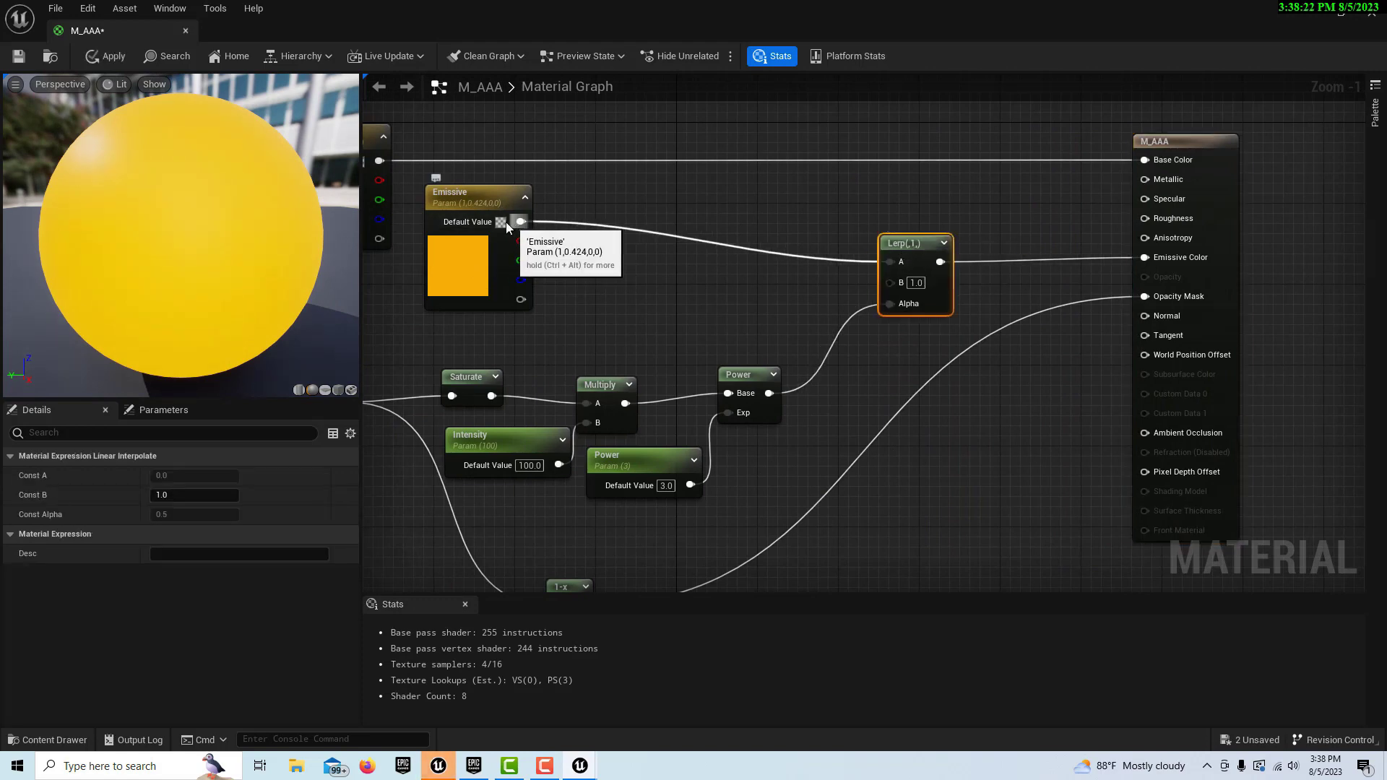
pyautogui.moveTo(521, 222); pyautogui.dragTo(888, 282)
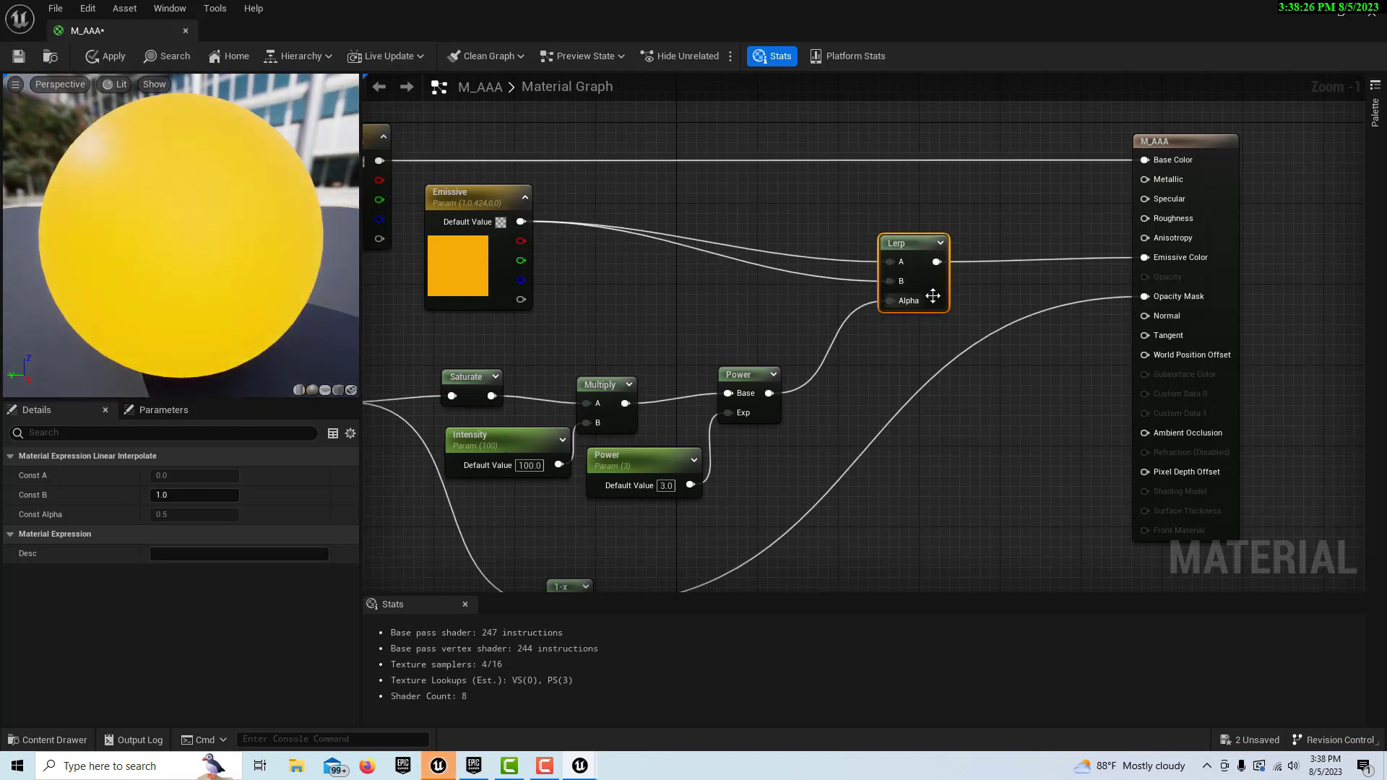
pyautogui.keyDown('alt'); pyautogui.click(887, 262); pyautogui.keyUp('alt')
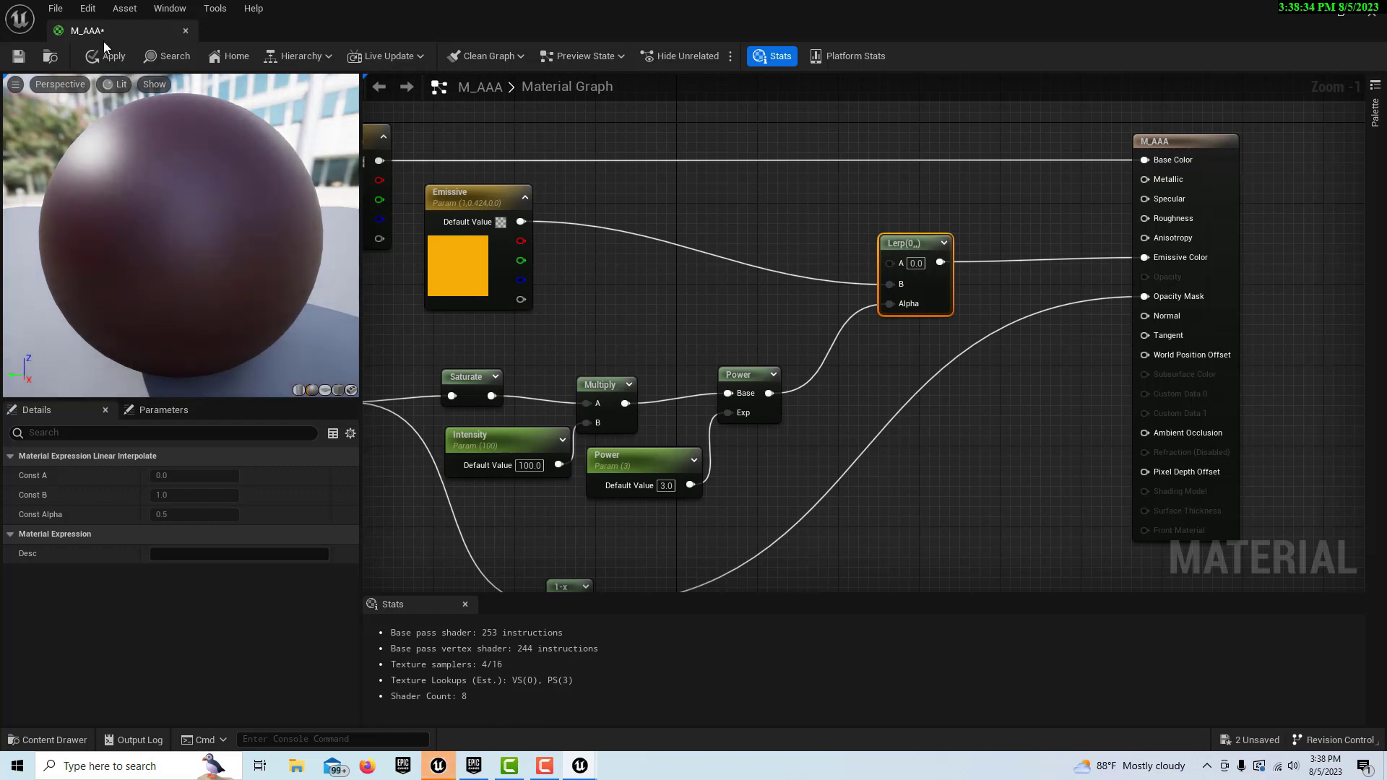
# Look over the complete M_AAA material graph, then save the material and close its editor.
pyautogui.scroll(-3, 963, 445)
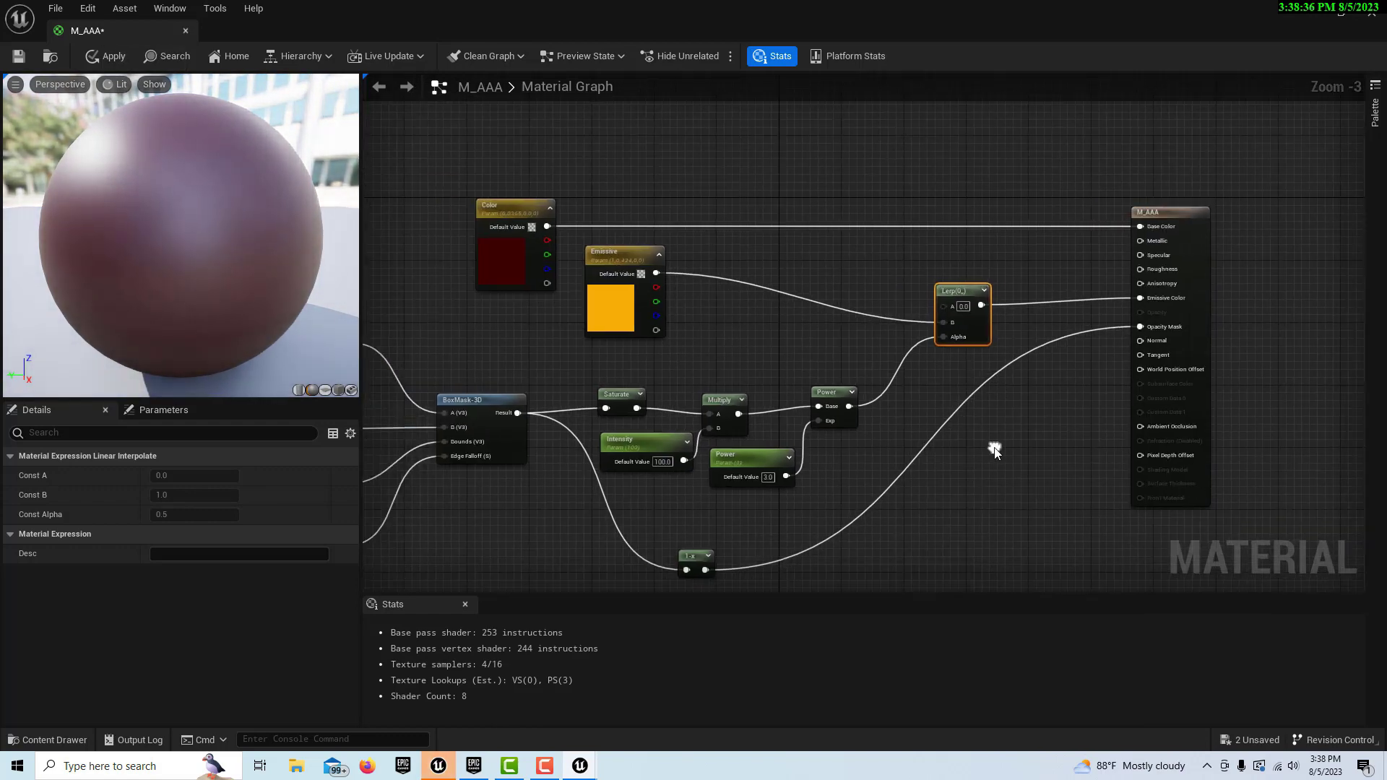
pyautogui.scroll(1, 989, 454)
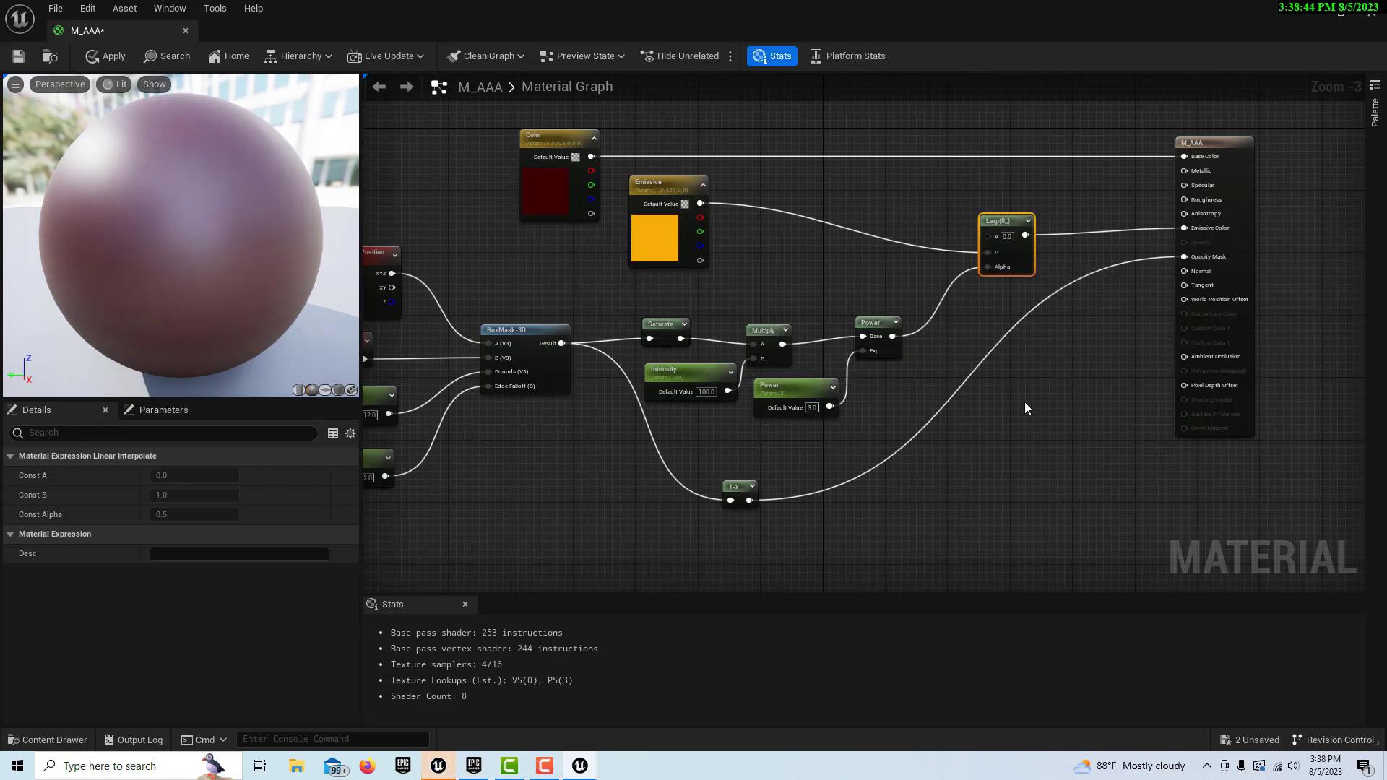
pyautogui.scroll(-1, 1033, 414)
pyautogui.scroll(1, 1030, 429)
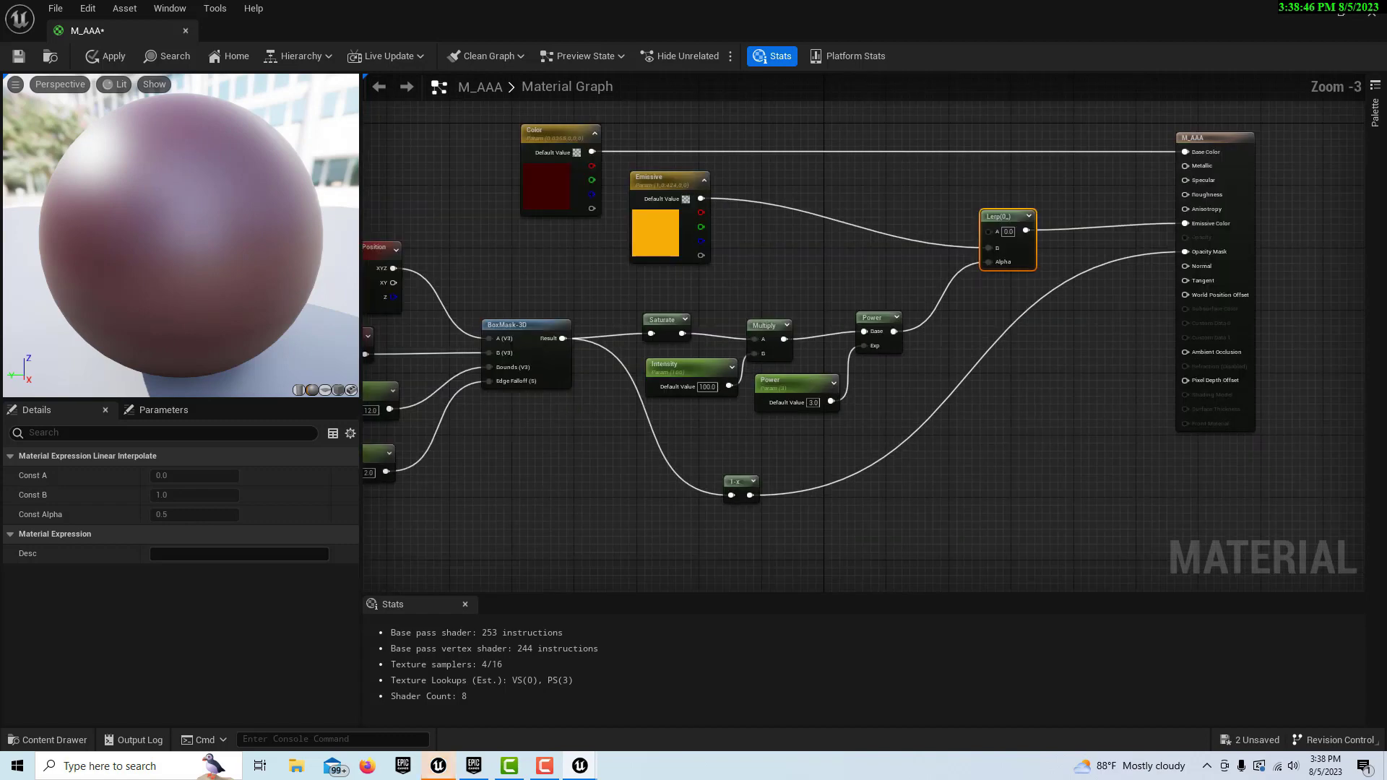
pyautogui.moveTo(1030, 242); pyautogui.dragTo(1106, 253, button='right')
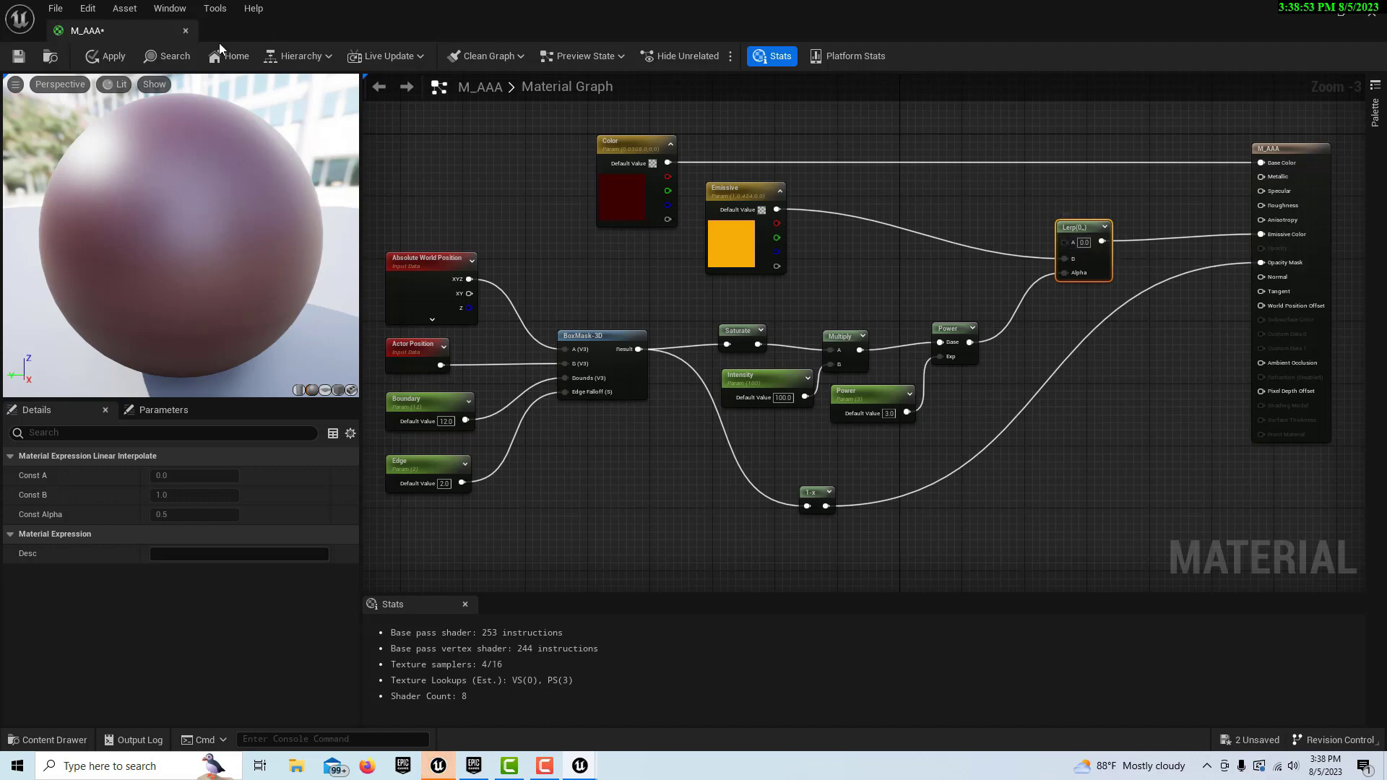
pyautogui.click(18, 55)
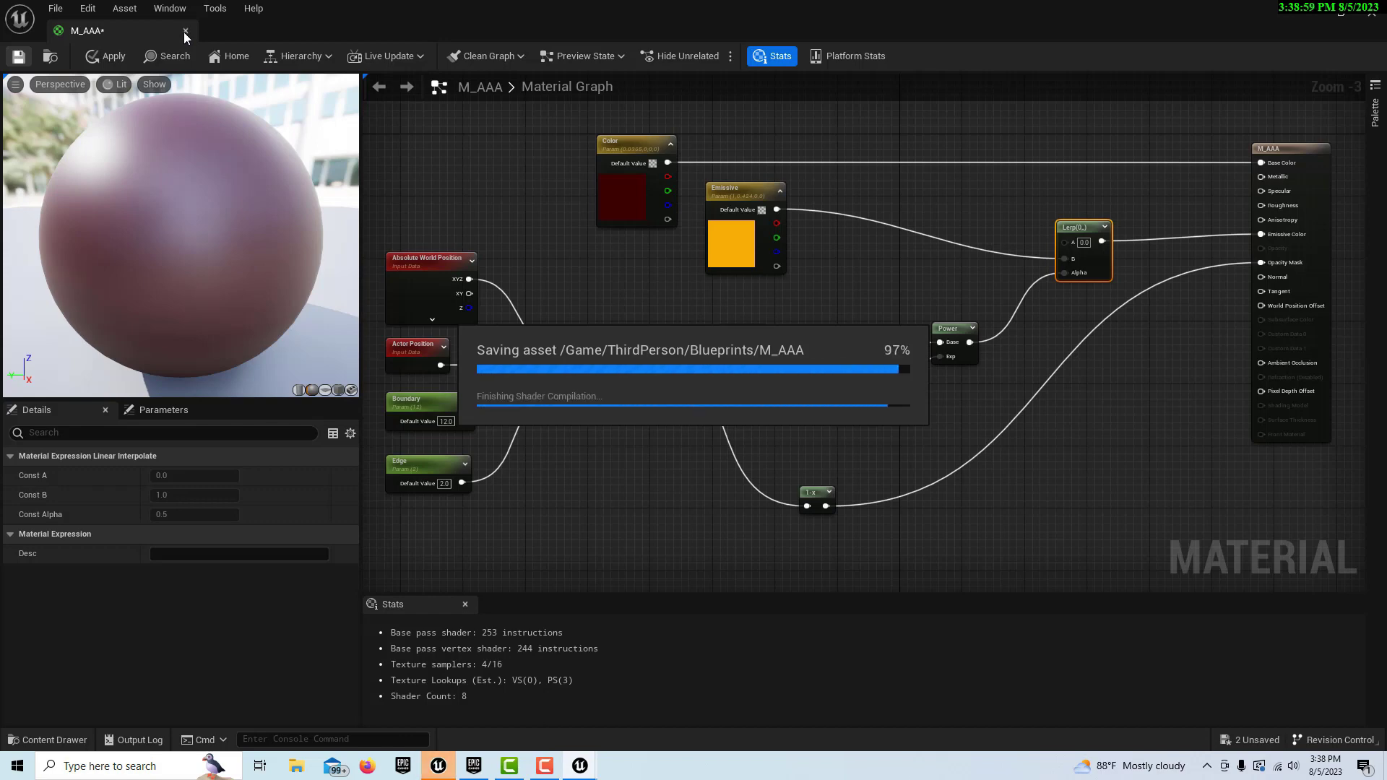
pyautogui.click(185, 31)
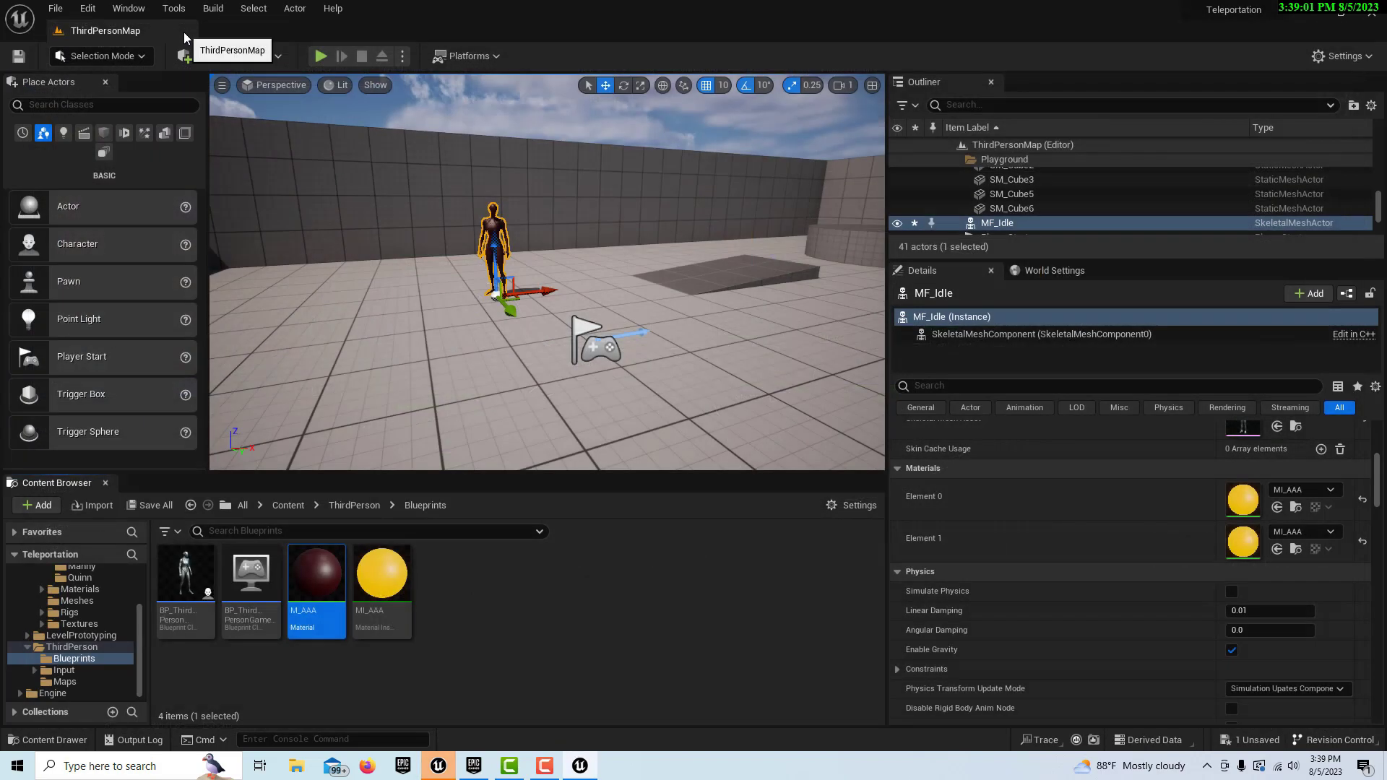
# Create an Actor Blueprint class named BP_Teleportation in the ThirdPerson/Blueprints folder.
pyautogui.moveTo(564, 405)
pyautogui.mouseDown(button='right')
pyautogui.moveTo(539, 393)
pyautogui.moveTo(553, 400)
pyautogui.mouseUp(button='right')
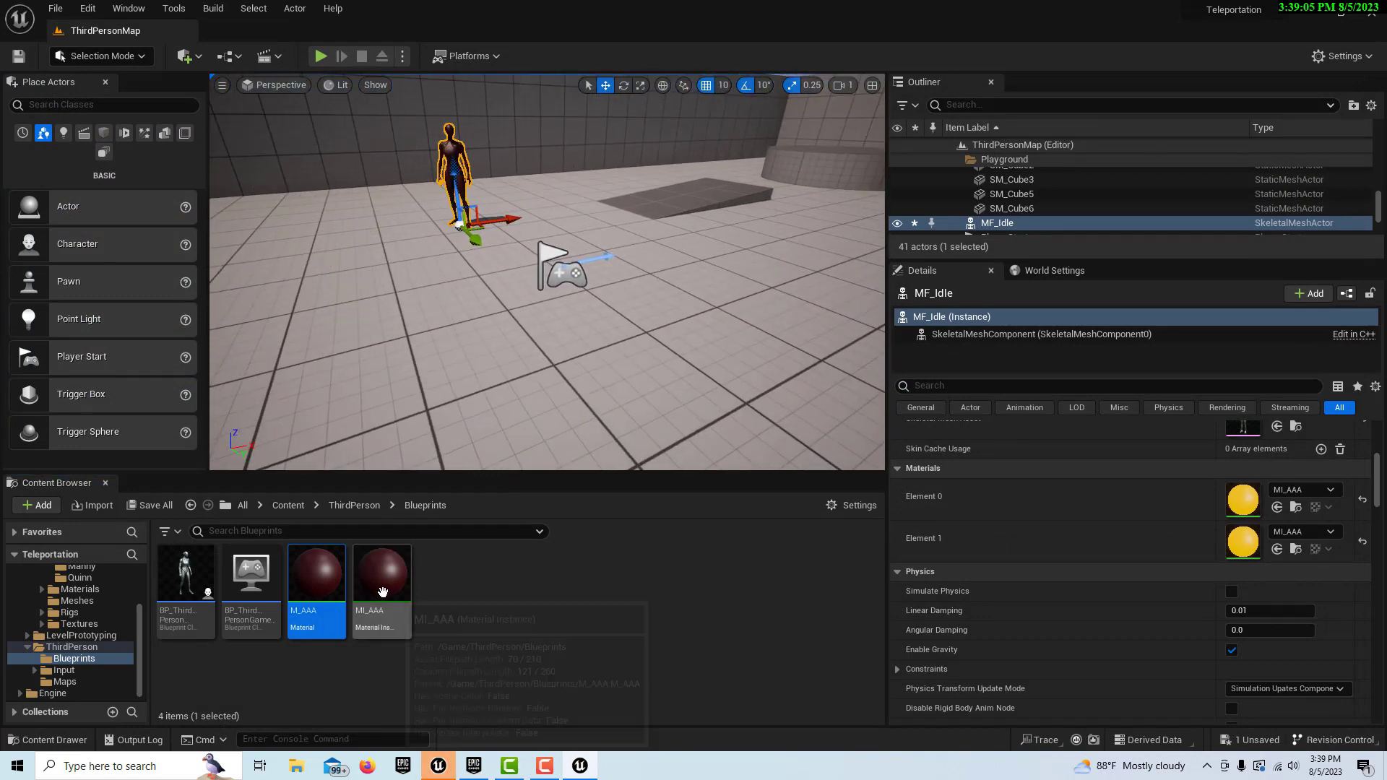
pyautogui.click(736, 605)
pyautogui.moveTo(677, 335)
pyautogui.mouseDown(button='right')
pyautogui.moveTo(744, 334)
pyautogui.moveTo(721, 358)
pyautogui.moveTo(714, 315)
pyautogui.moveTo(666, 346)
pyautogui.mouseUp(button='right')
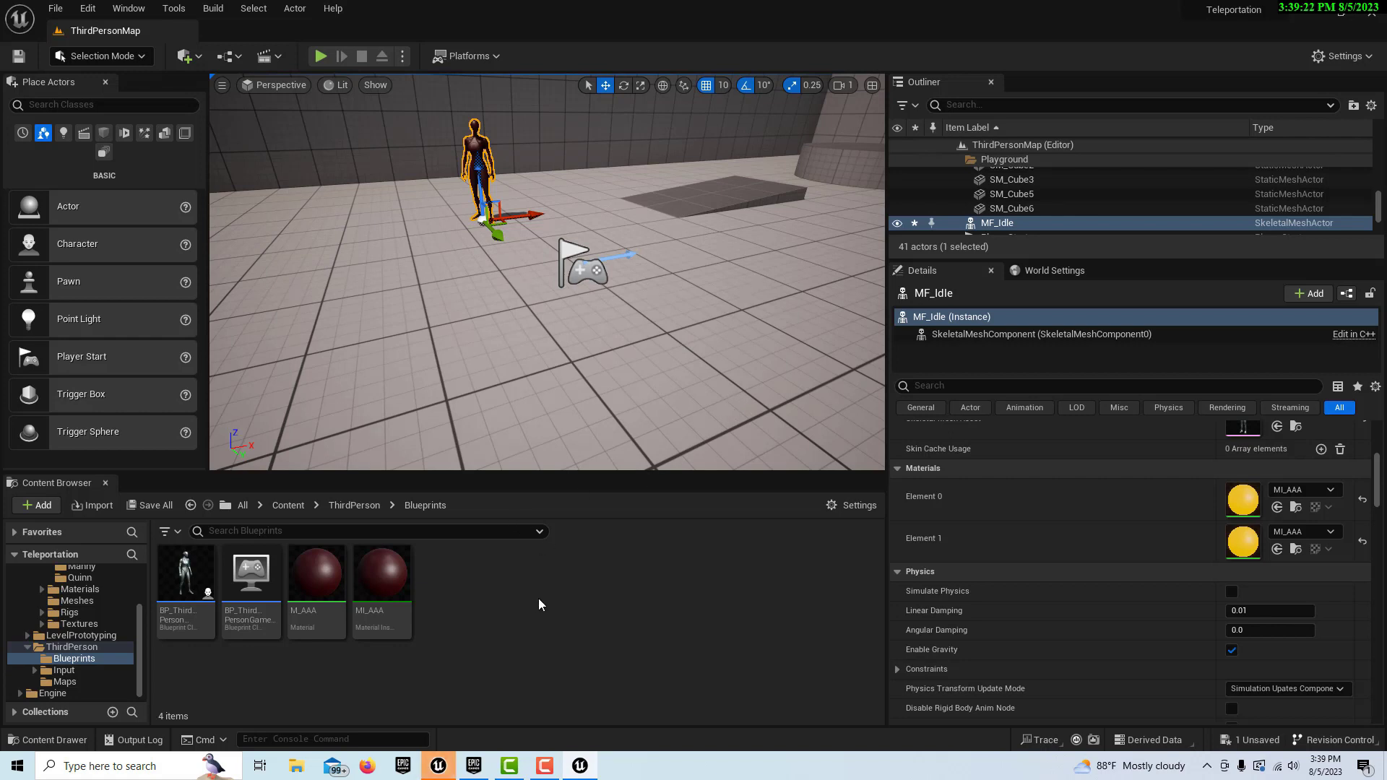
pyautogui.rightClick(499, 590)
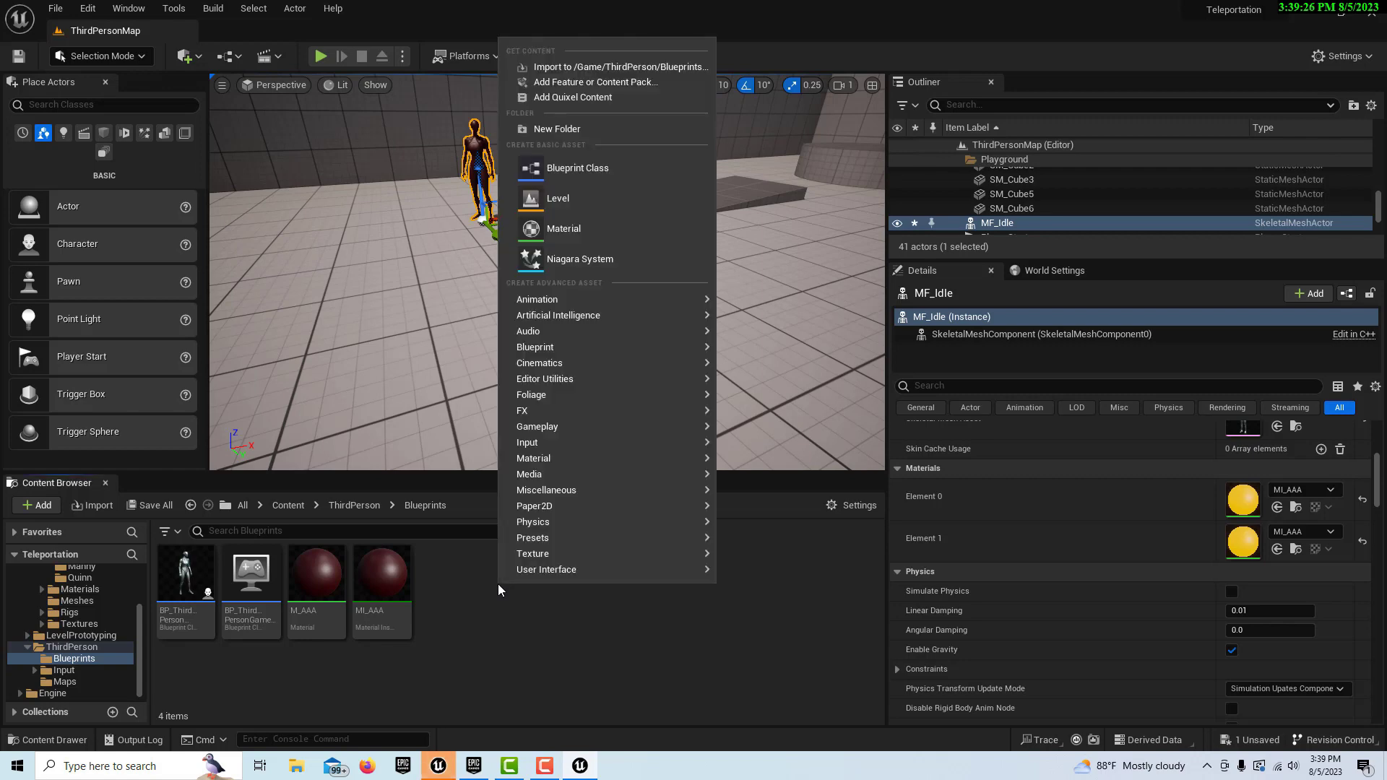
pyautogui.click(588, 163)
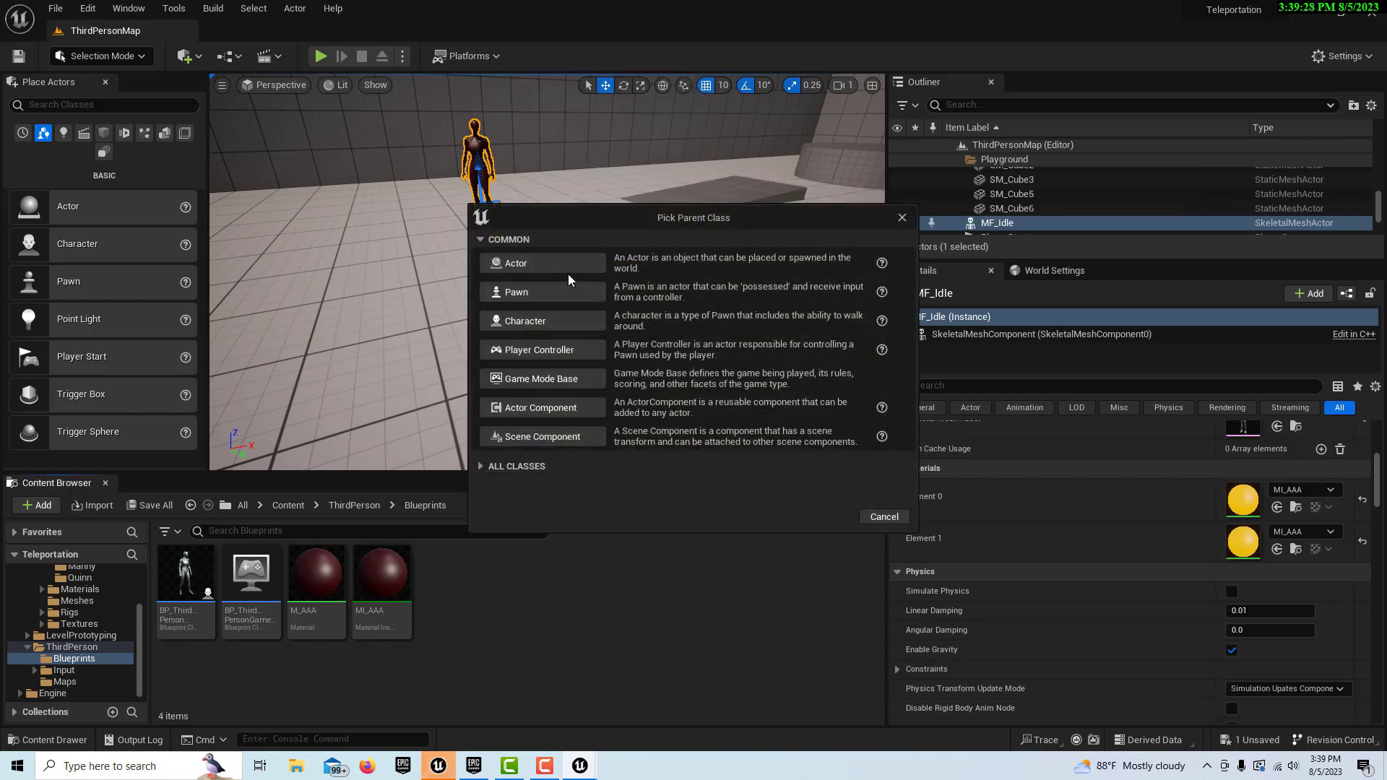
pyautogui.click(520, 260)
pyautogui.write('BP_Tel')
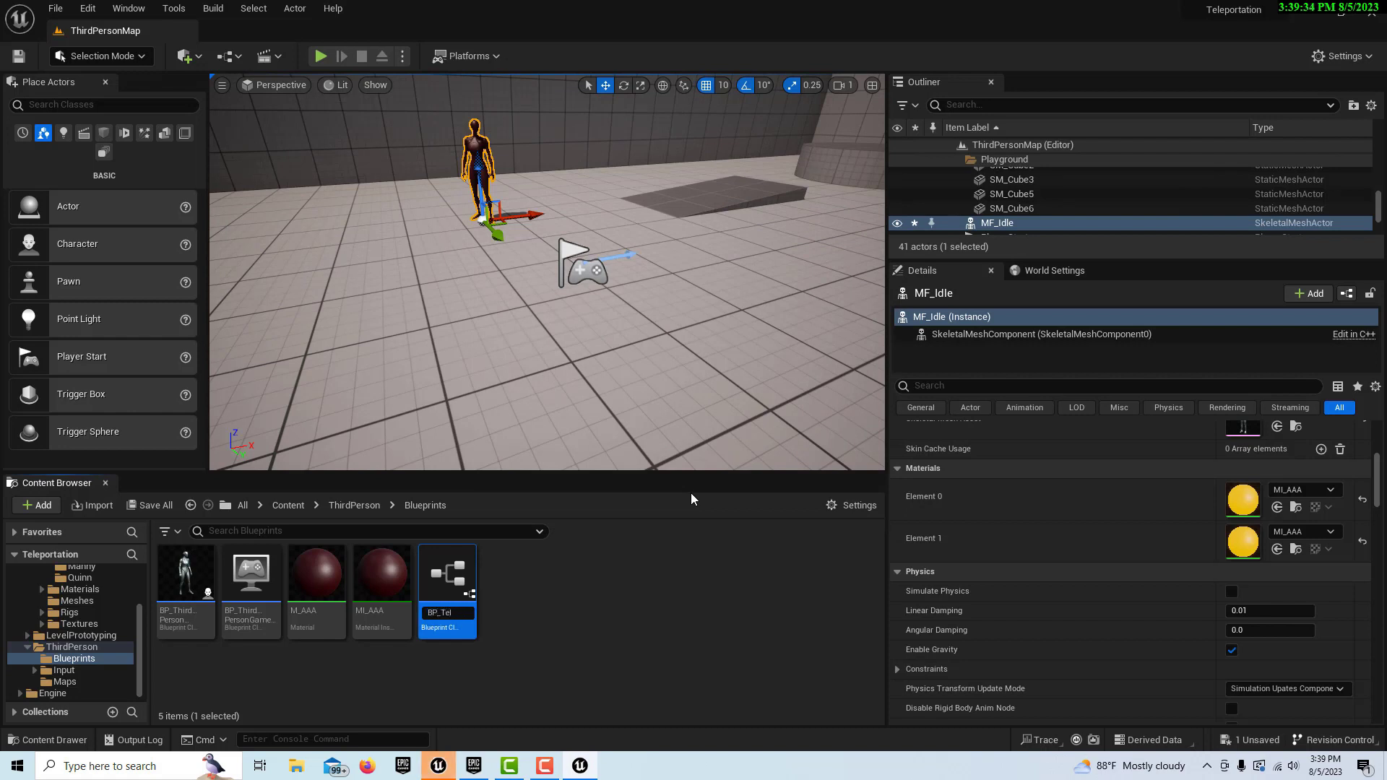
pyautogui.write('eporta')
pyautogui.write('tion')
pyautogui.press('Return')
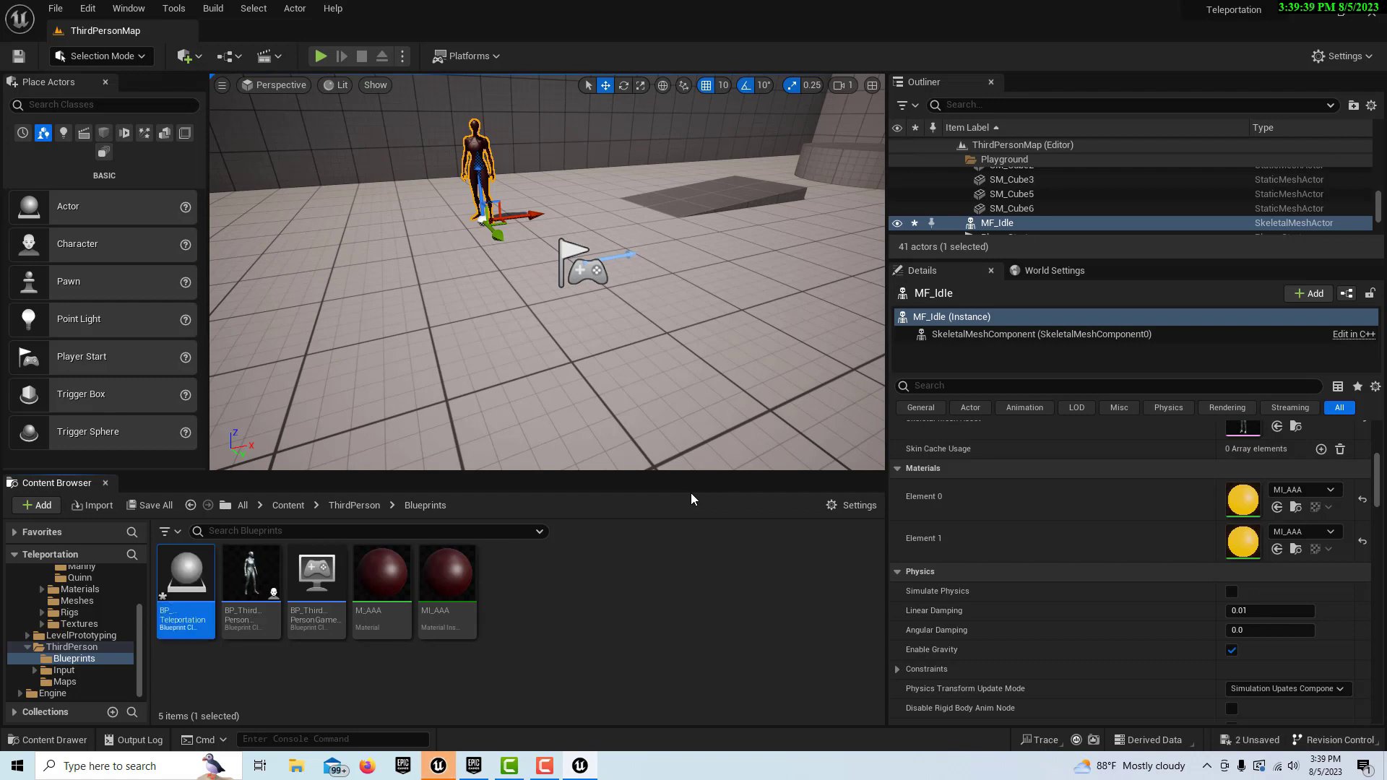
# Open BP_Teleportation, dock its editor beside the ThirdPersonMap tab, and add a Box Collision component.
pyautogui.doubleClick(184, 591)
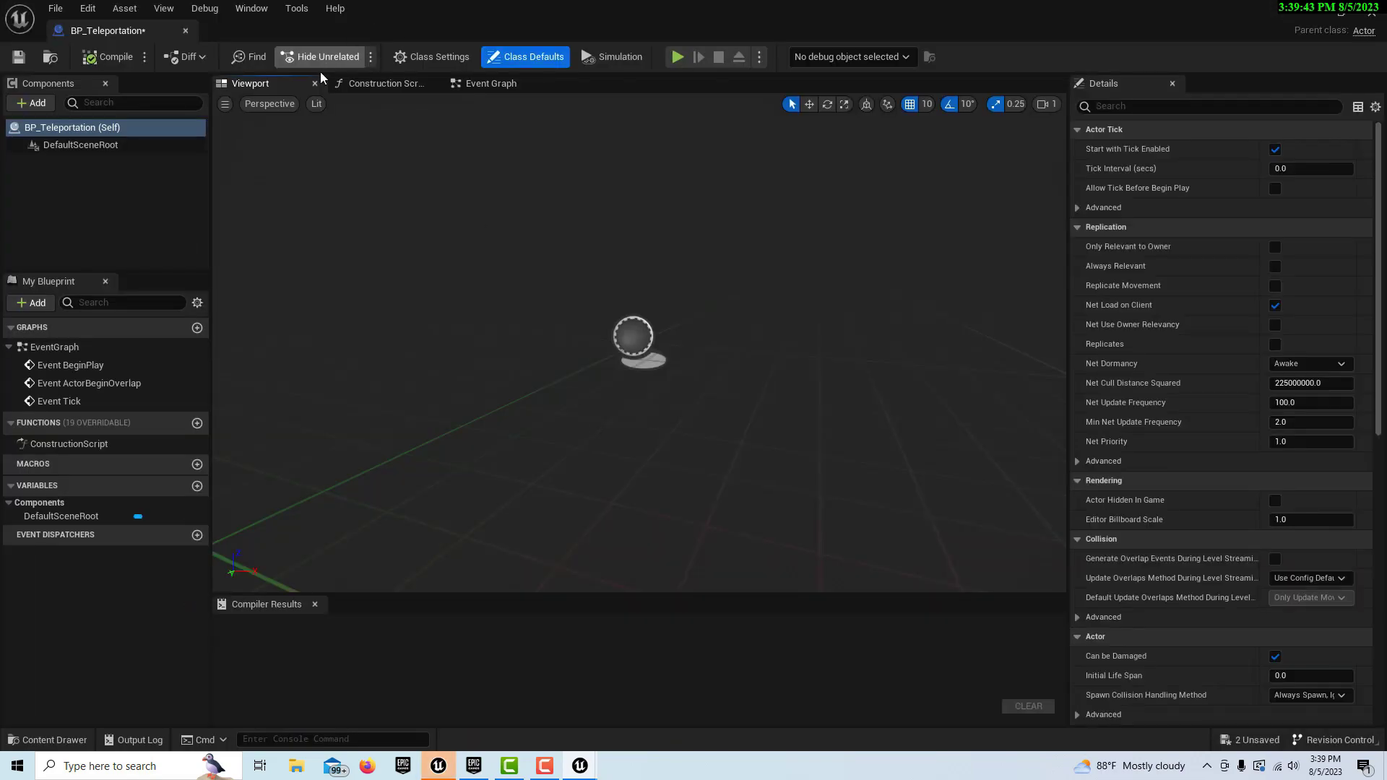
pyautogui.moveTo(118, 29); pyautogui.dragTo(297, 23)
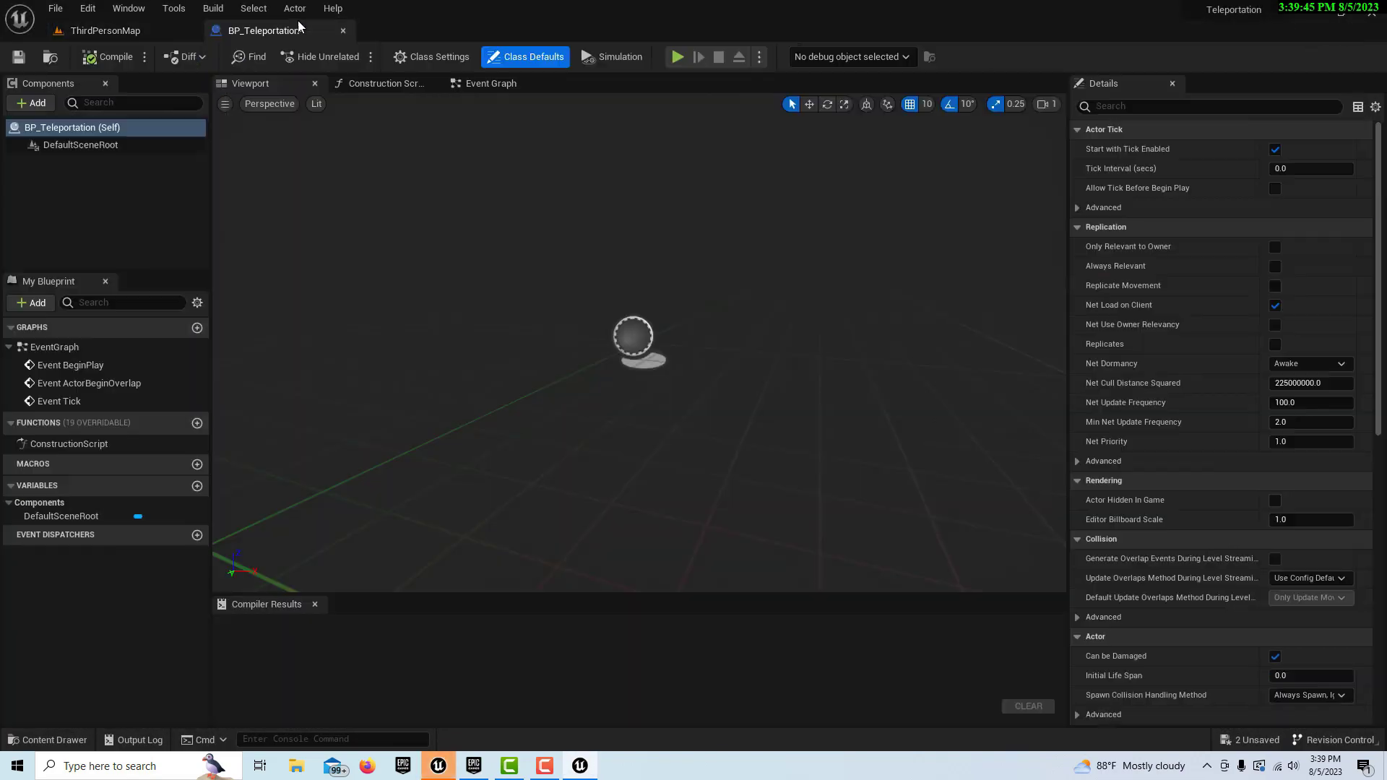
pyautogui.click(22, 106)
pyautogui.write('box')
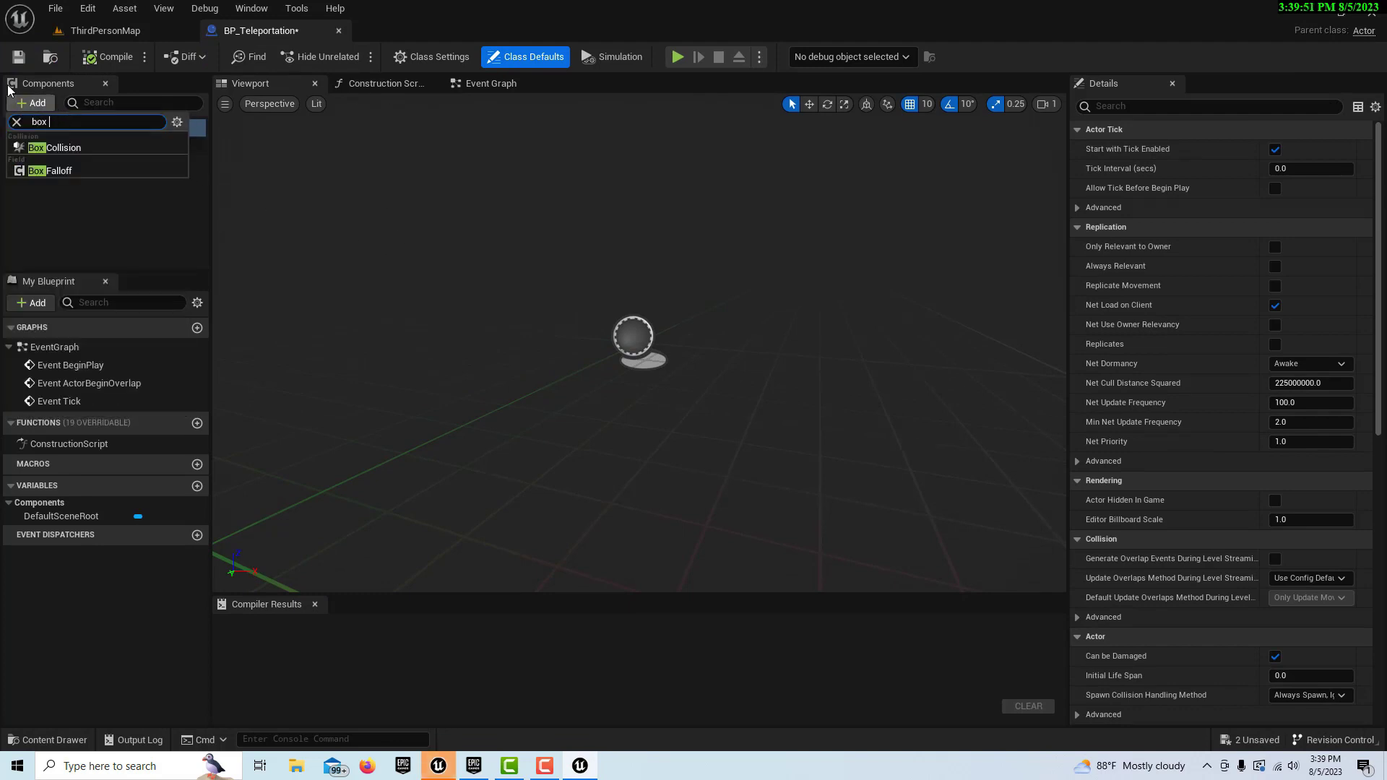
pyautogui.click(72, 148)
pyautogui.moveTo(1293, 403); pyautogui.dragTo(1311, 402)
# Add the On Component Begin Overlap event for the Box component and compile the blueprint.
pyautogui.scroll(-3, 1258, 359)
pyautogui.scroll(-15, 1259, 359)
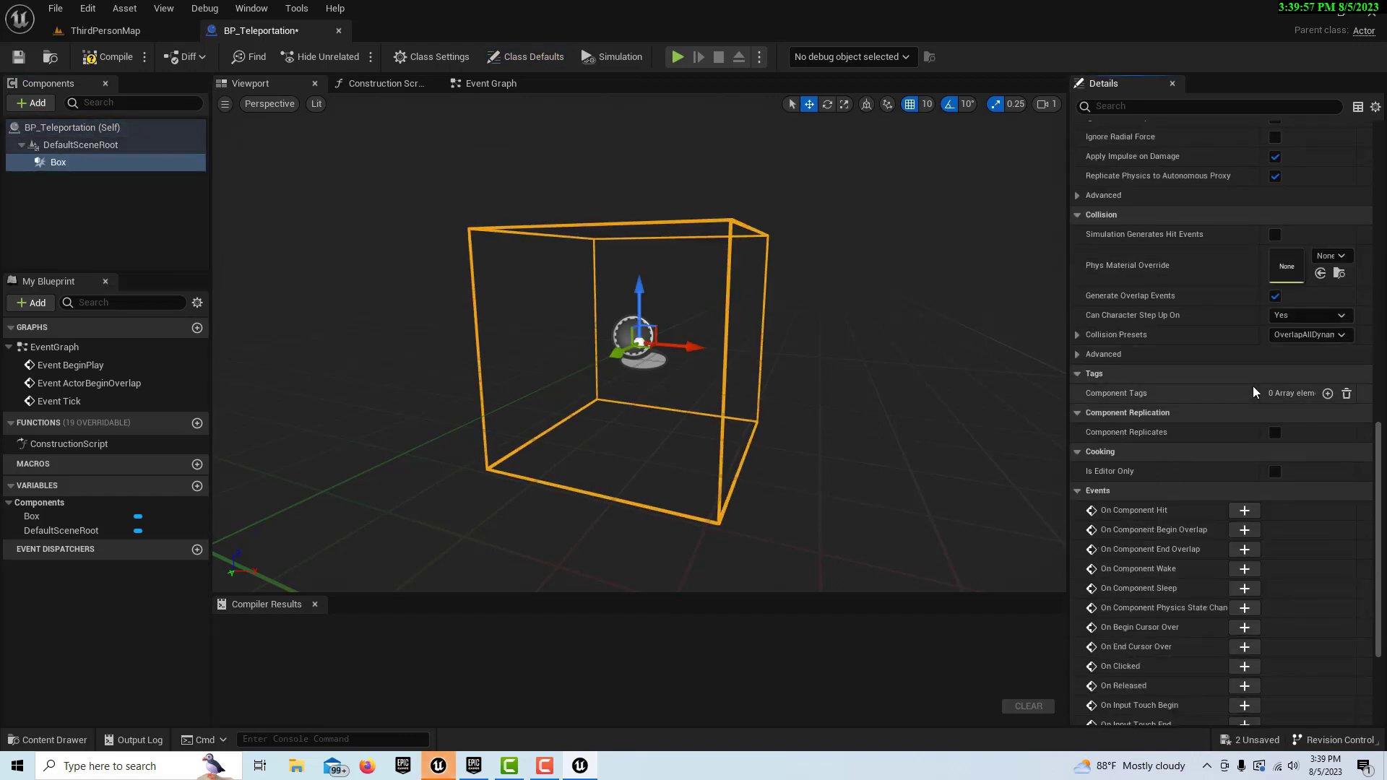
pyautogui.click(1244, 530)
pyautogui.moveTo(929, 461); pyautogui.dragTo(837, 513, button='right')
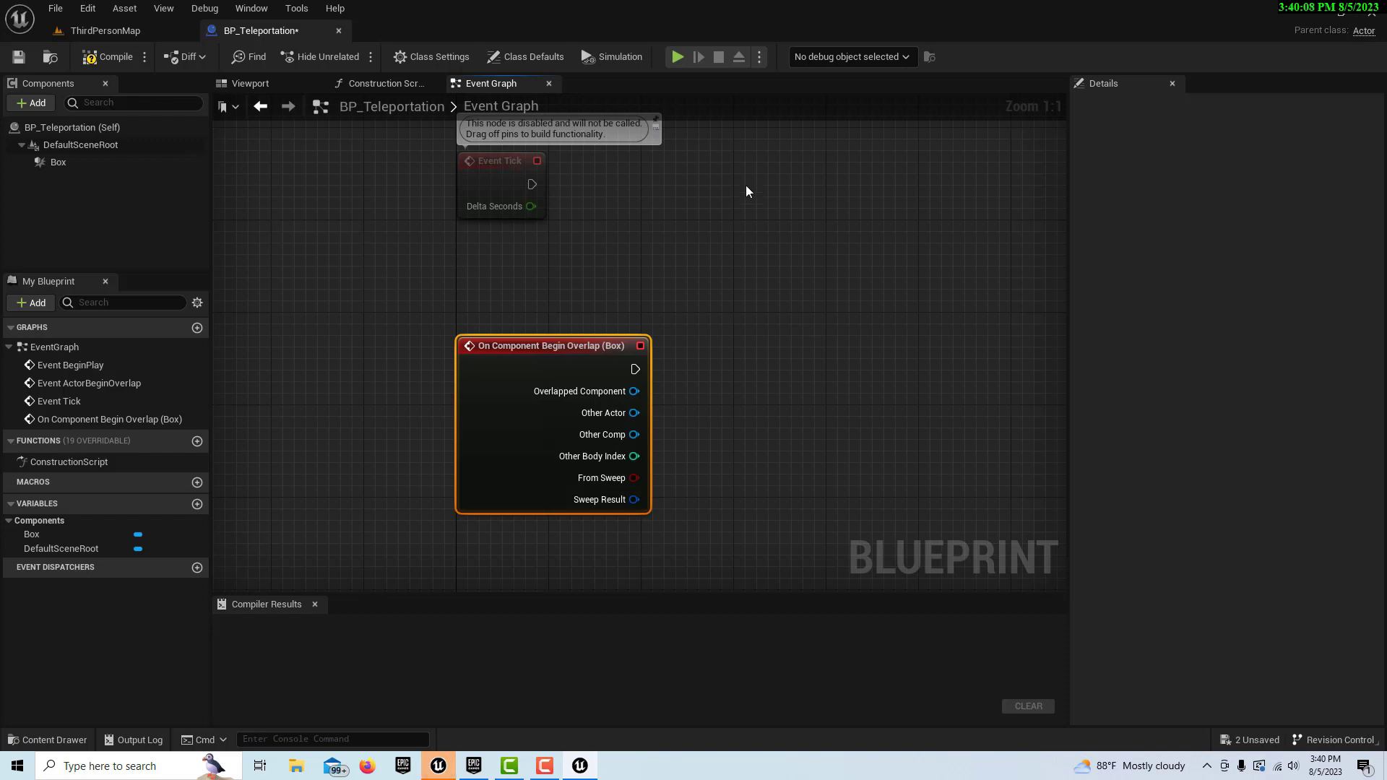
pyautogui.moveTo(739, 231); pyautogui.dragTo(656, 421, button='right')
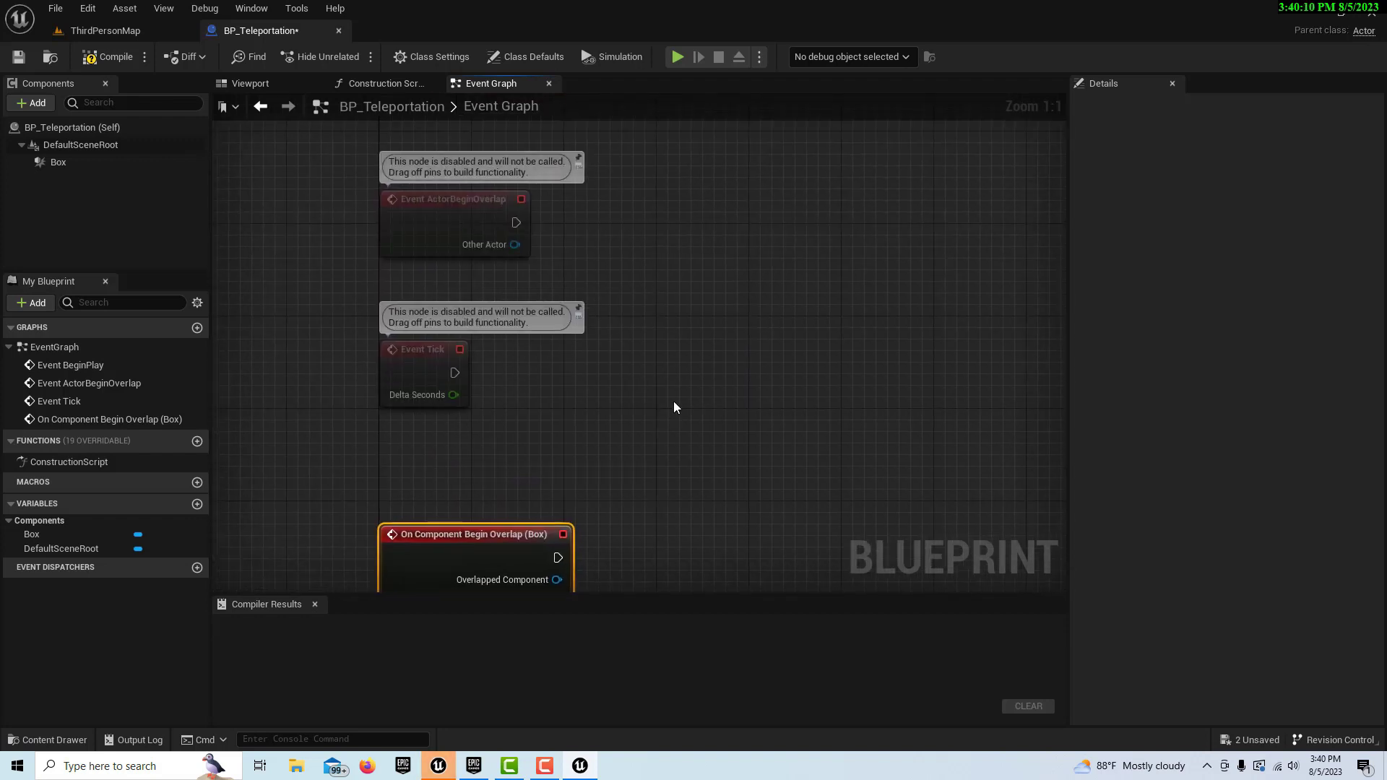
pyautogui.click(108, 56)
# Add a Cast To BP_ThirdPersonCharacter node driven by Event BeginPlay in the event graph.
pyautogui.moveTo(741, 264); pyautogui.dragTo(735, 498, button='right')
pyautogui.moveTo(483, 332); pyautogui.dragTo(665, 329)
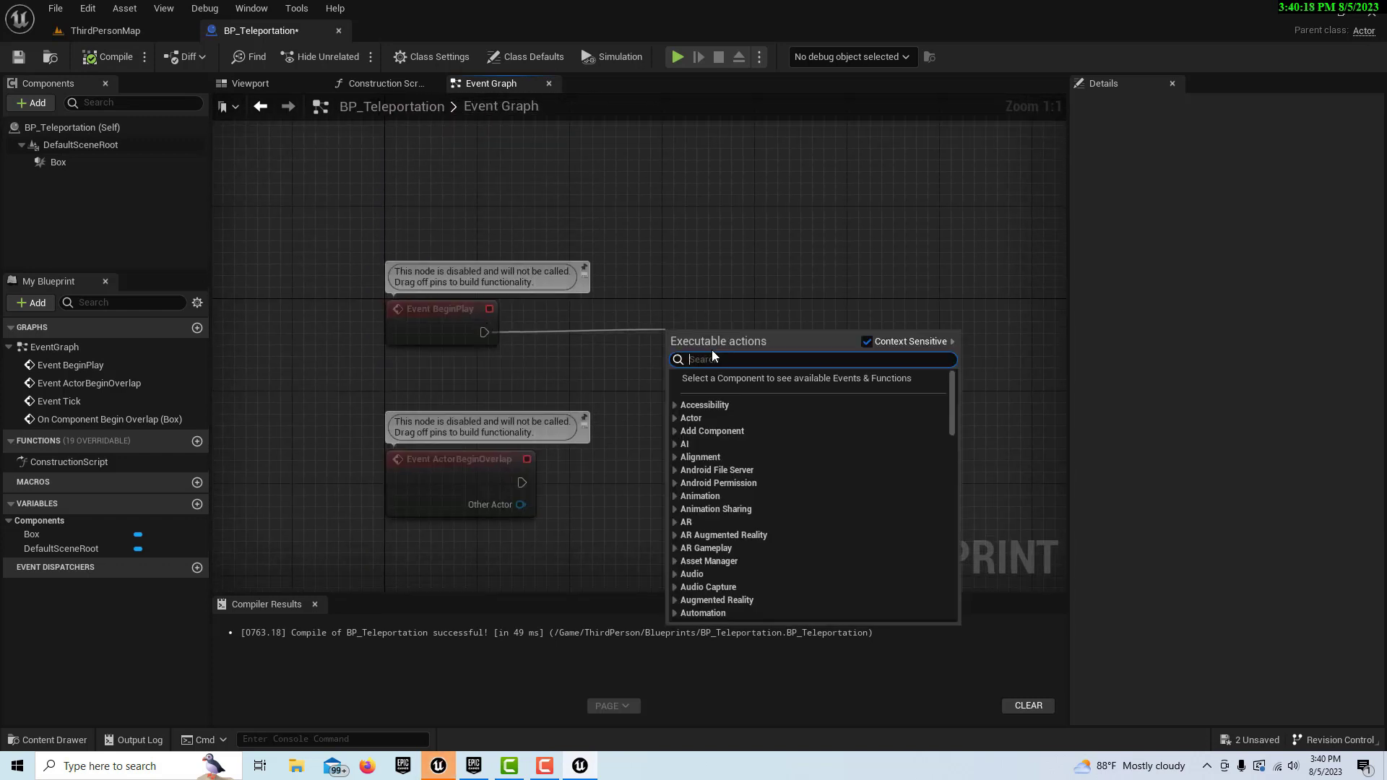
pyautogui.write('cast to bp')
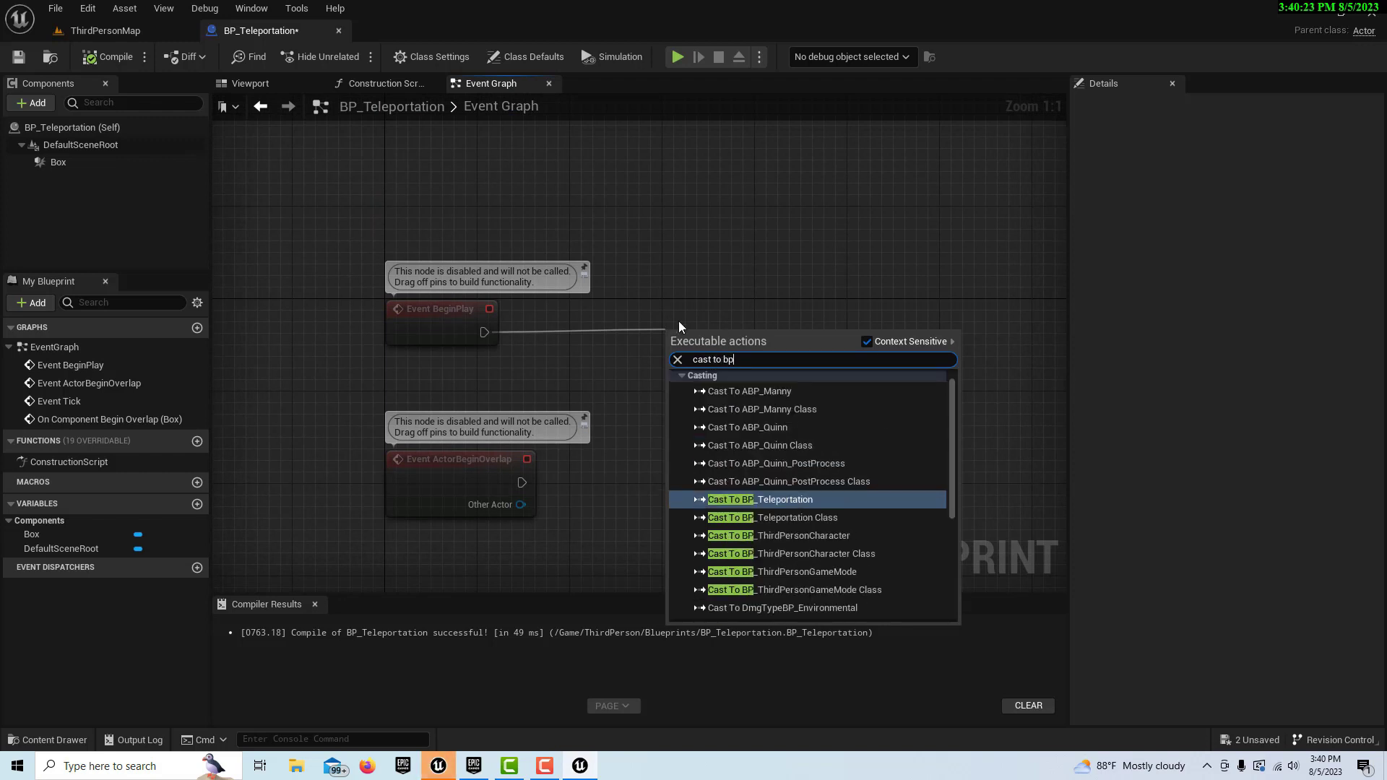
pyautogui.click(791, 535)
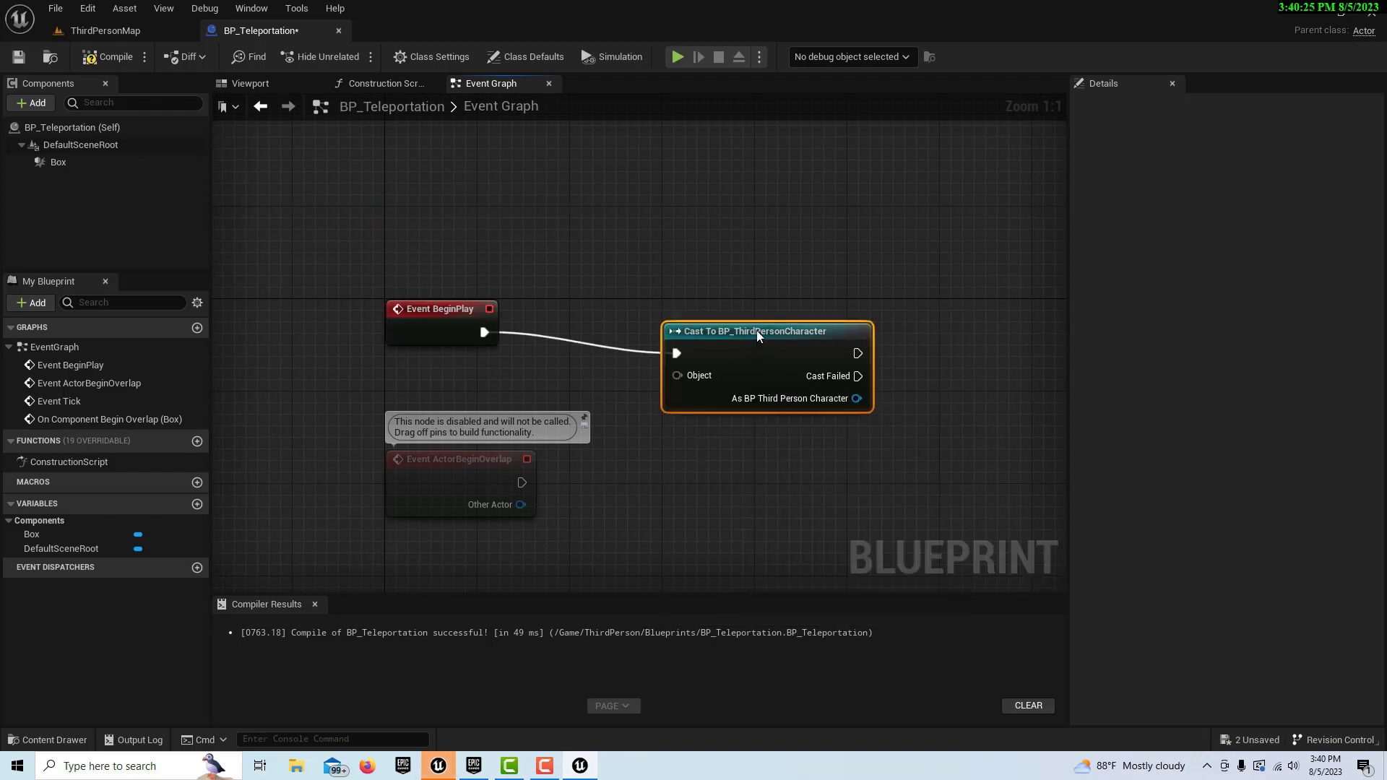
# Add a Get Player Character node and connect its Return Value to the Object input of the Cast To BP_ThirdPersonCharacter node.
pyautogui.moveTo(756, 334); pyautogui.dragTo(767, 230)
pyautogui.rightClick(663, 398)
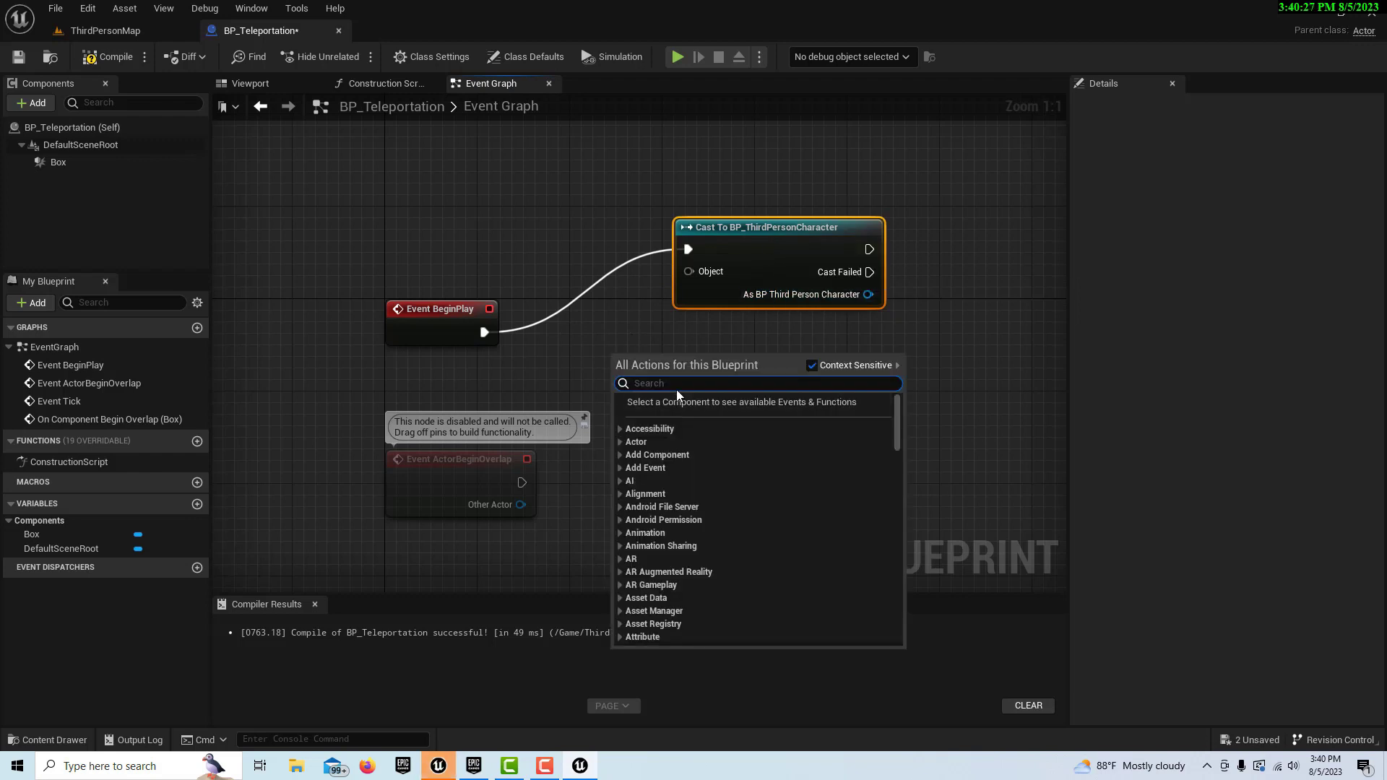
pyautogui.write('get')
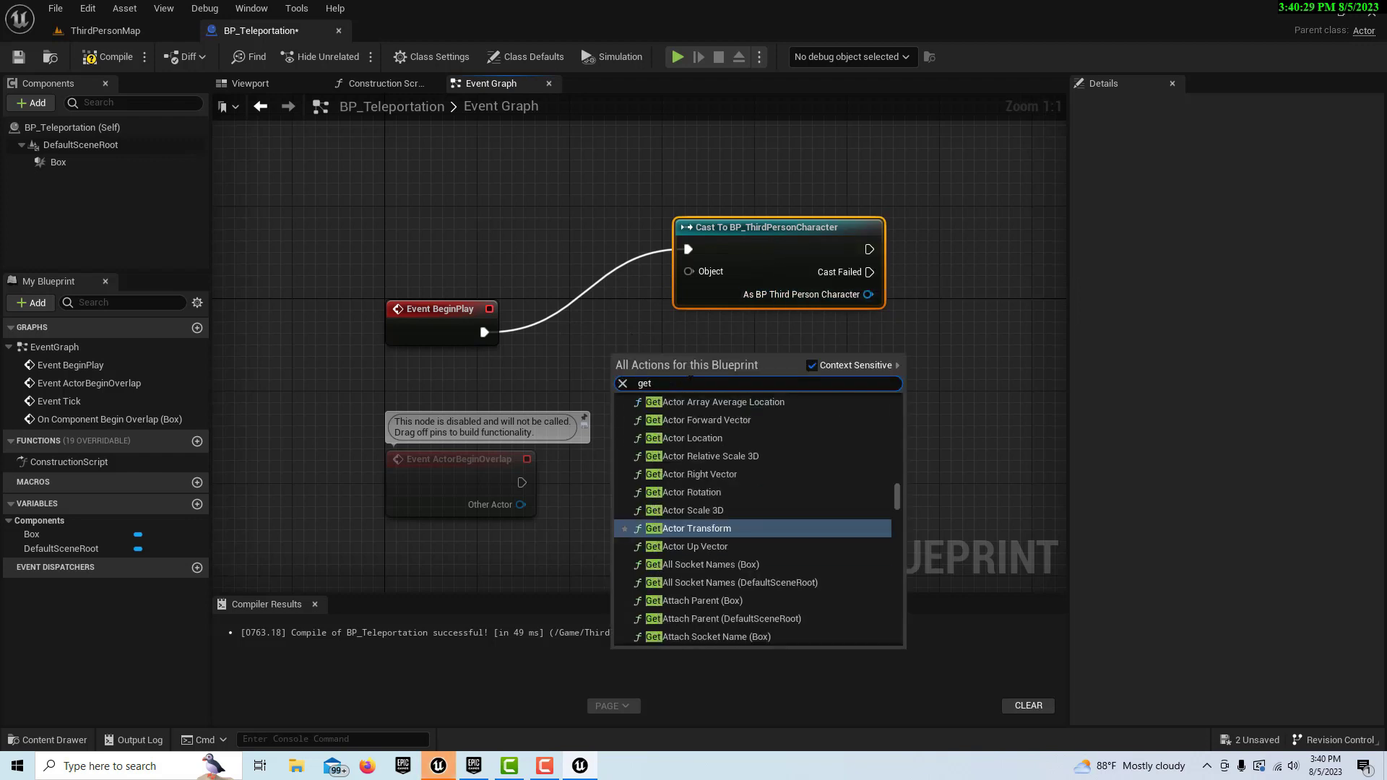
pyautogui.write(' player')
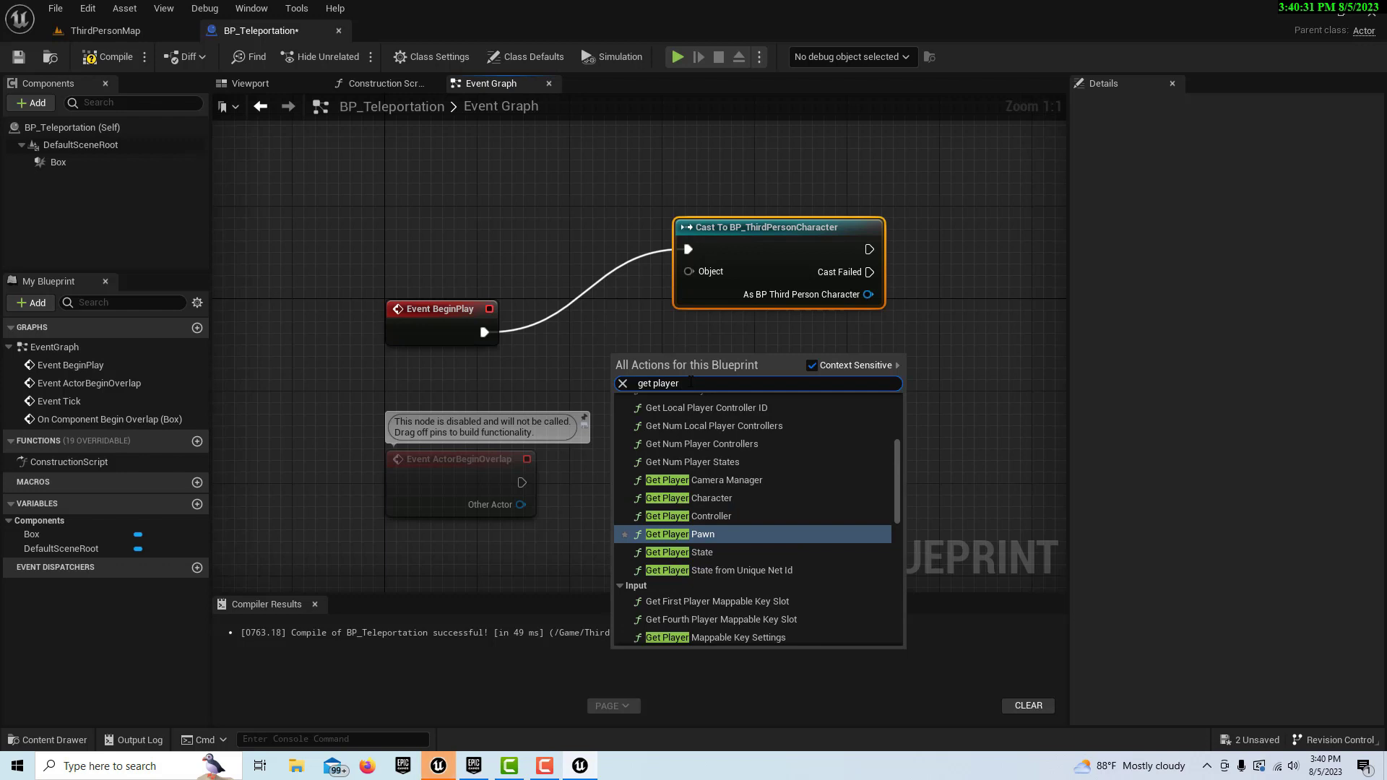
pyautogui.click(725, 498)
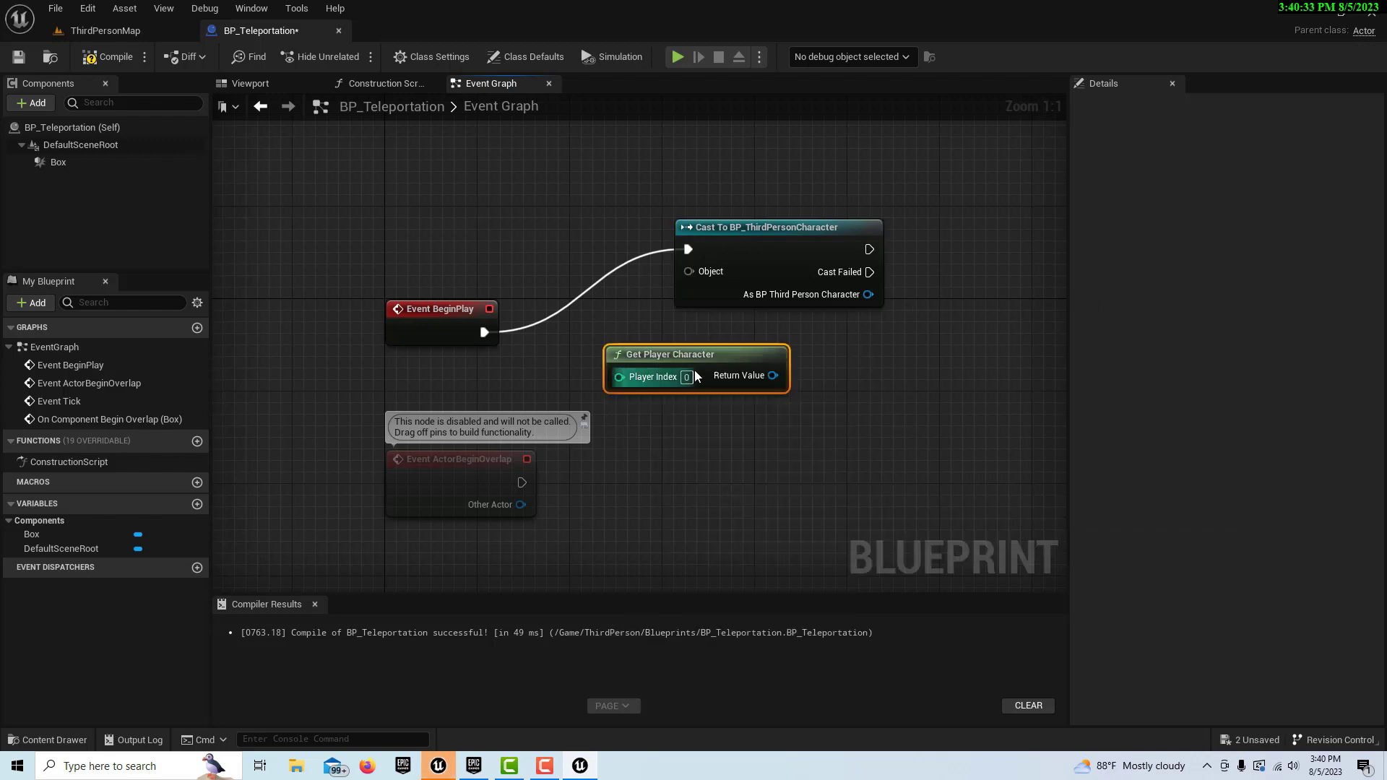
pyautogui.moveTo(655, 354); pyautogui.dragTo(504, 355)
pyautogui.moveTo(622, 375); pyautogui.dragTo(692, 272)
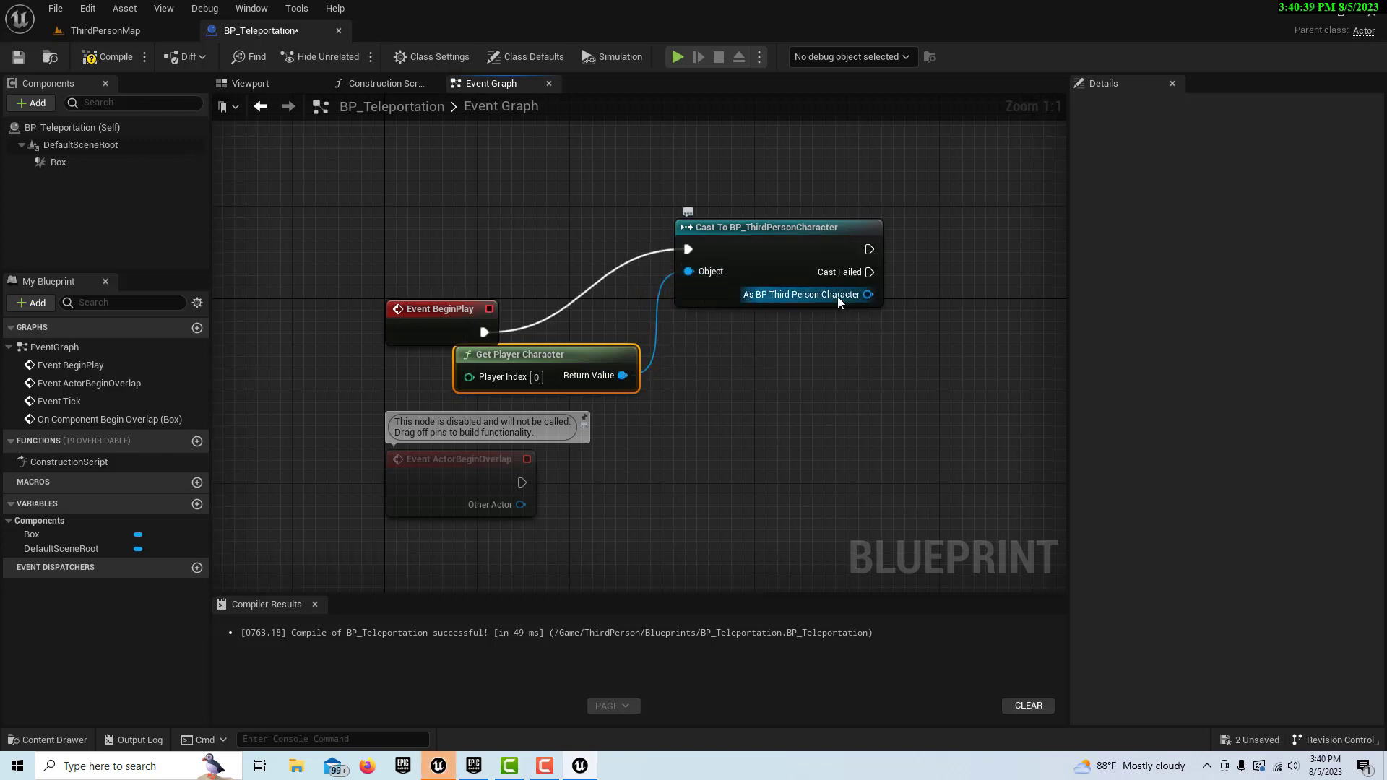
# Promote the cast's As BP Third Person Character output to a variable and compile the blueprint.
pyautogui.rightClick(837, 296)
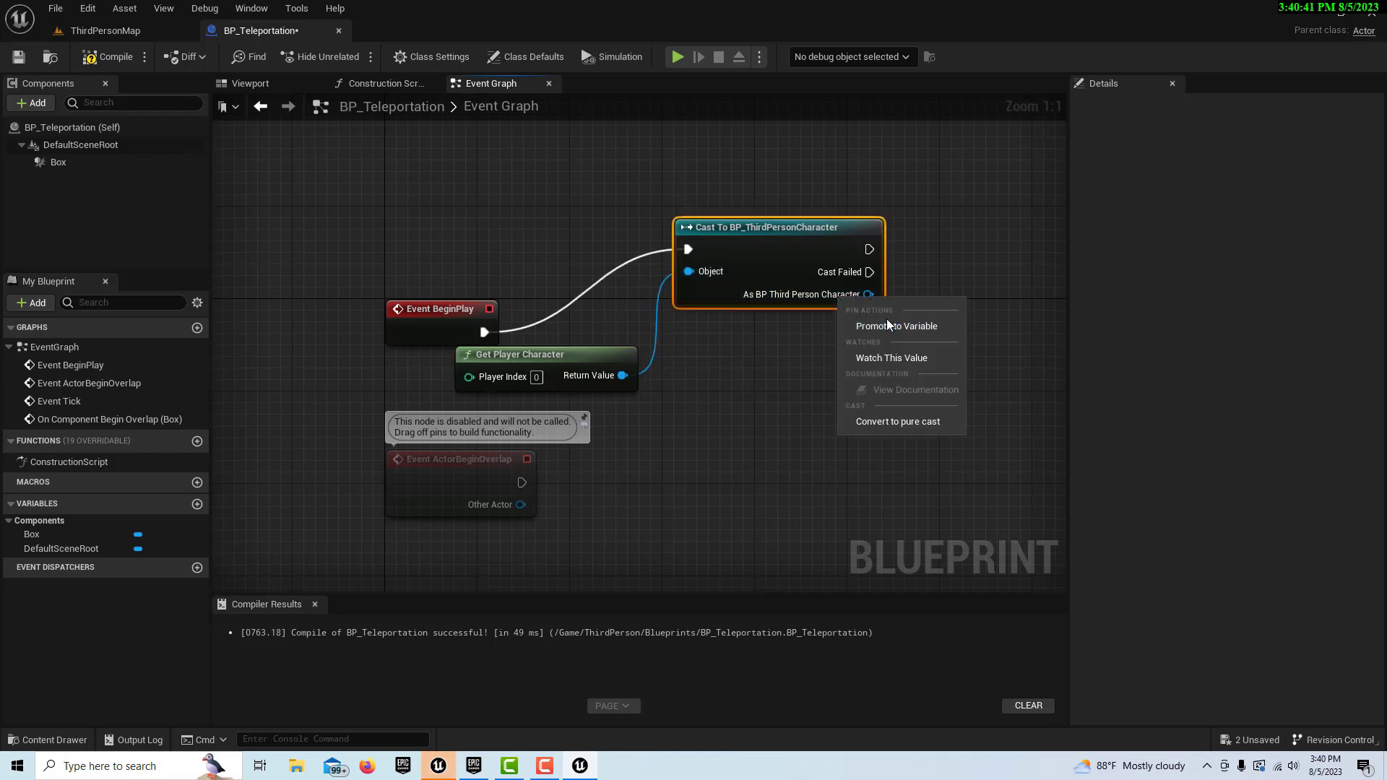
pyautogui.click(907, 328)
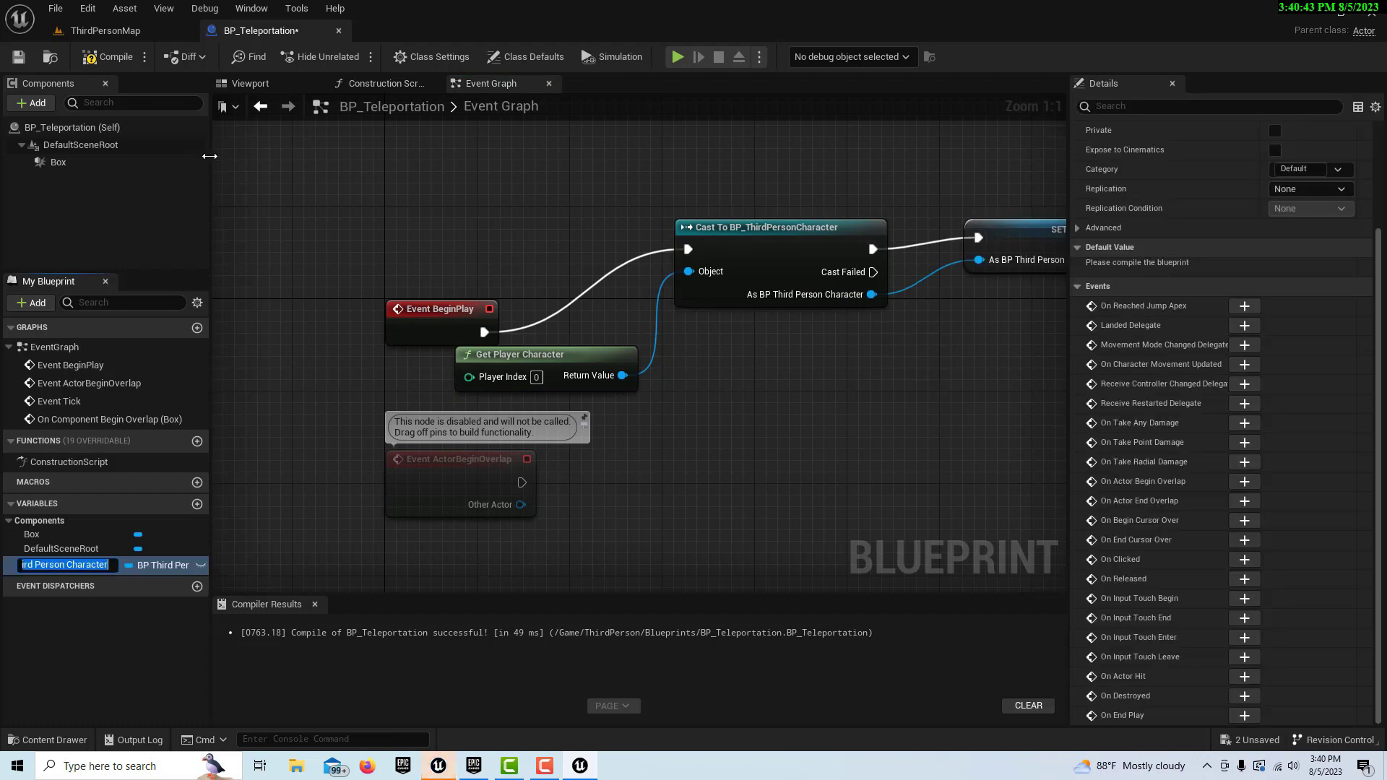
pyautogui.click(119, 54)
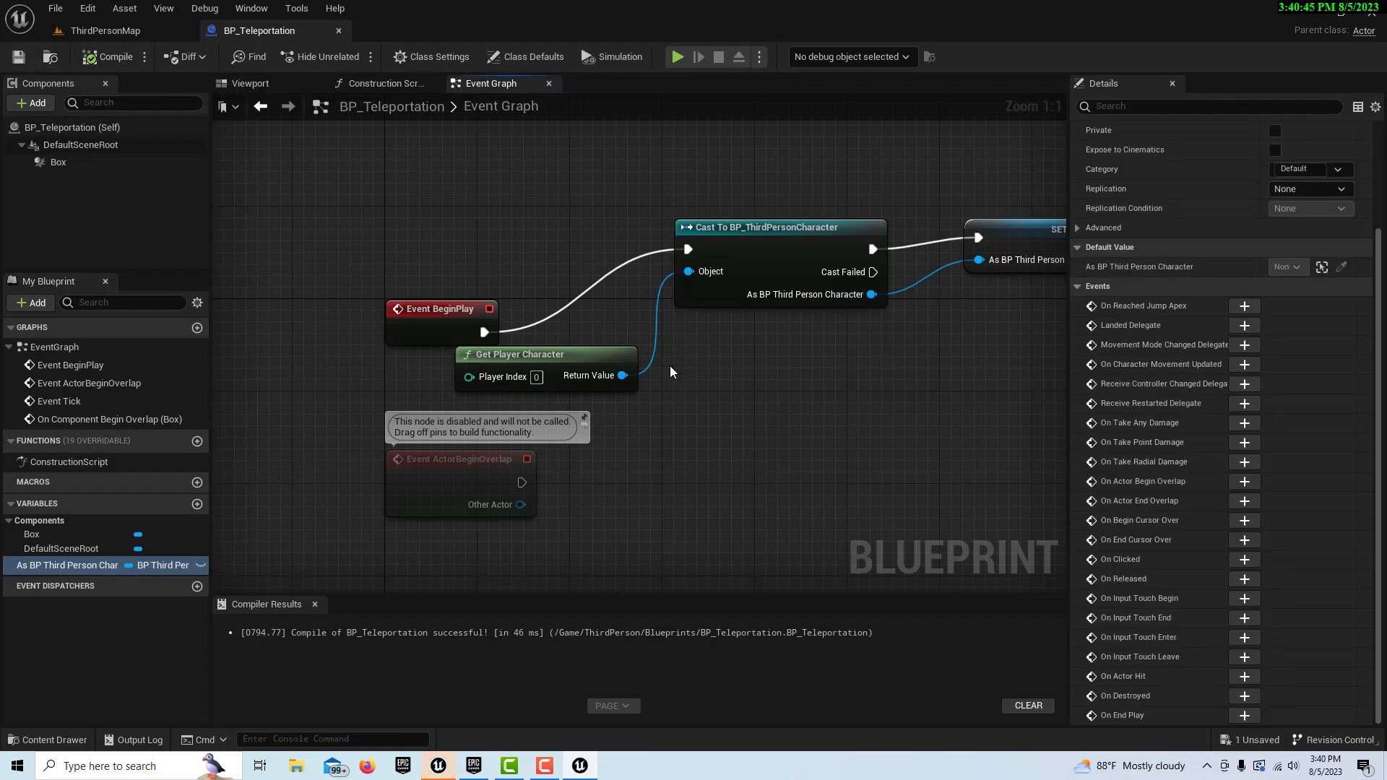
# Add a Get Mesh node from the cast's As BP Third Person Character output and place it above and beside the box overlap event.
pyautogui.moveTo(911, 422); pyautogui.dragTo(797, 309, button='right')
pyautogui.scroll(-2, 797, 302)
pyautogui.moveTo(770, 379); pyautogui.dragTo(770, 247, button='right')
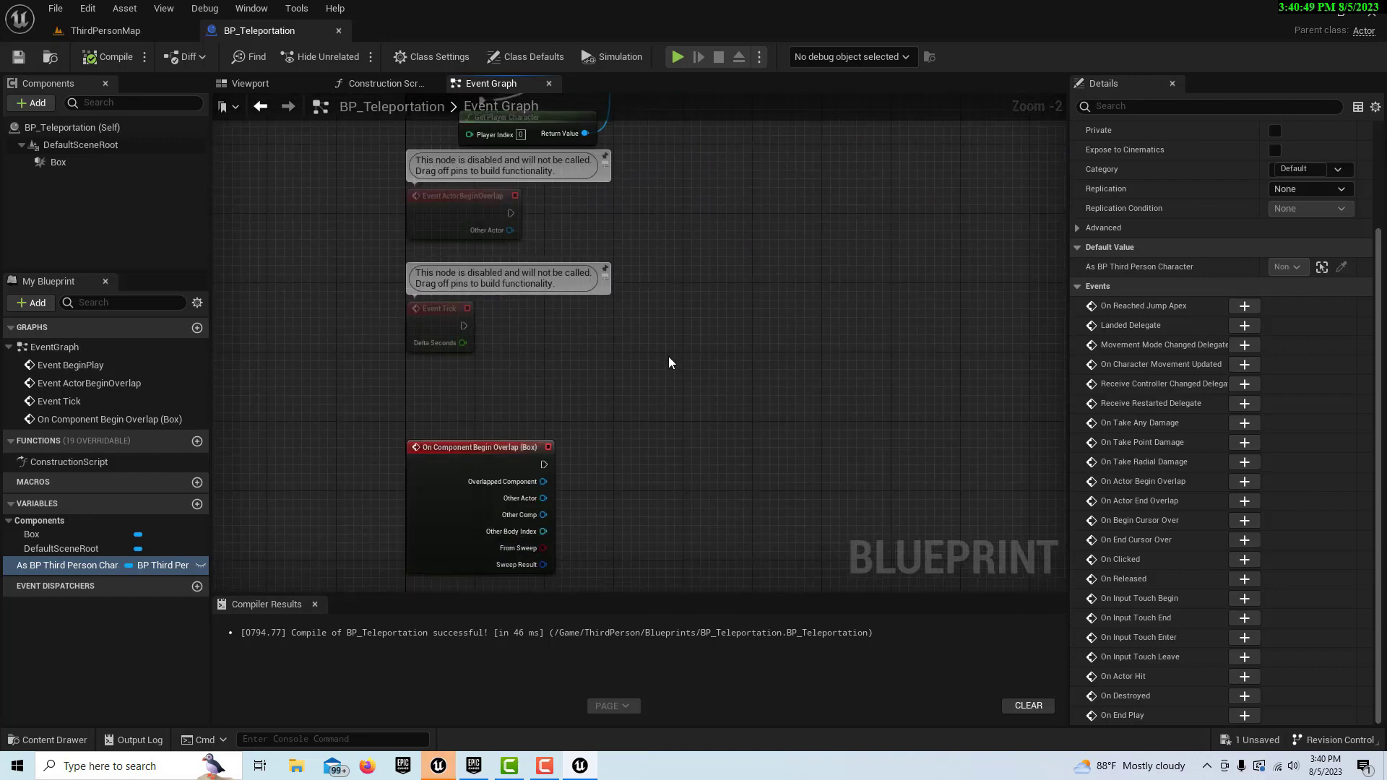
pyautogui.moveTo(697, 354); pyautogui.dragTo(631, 352, button='right')
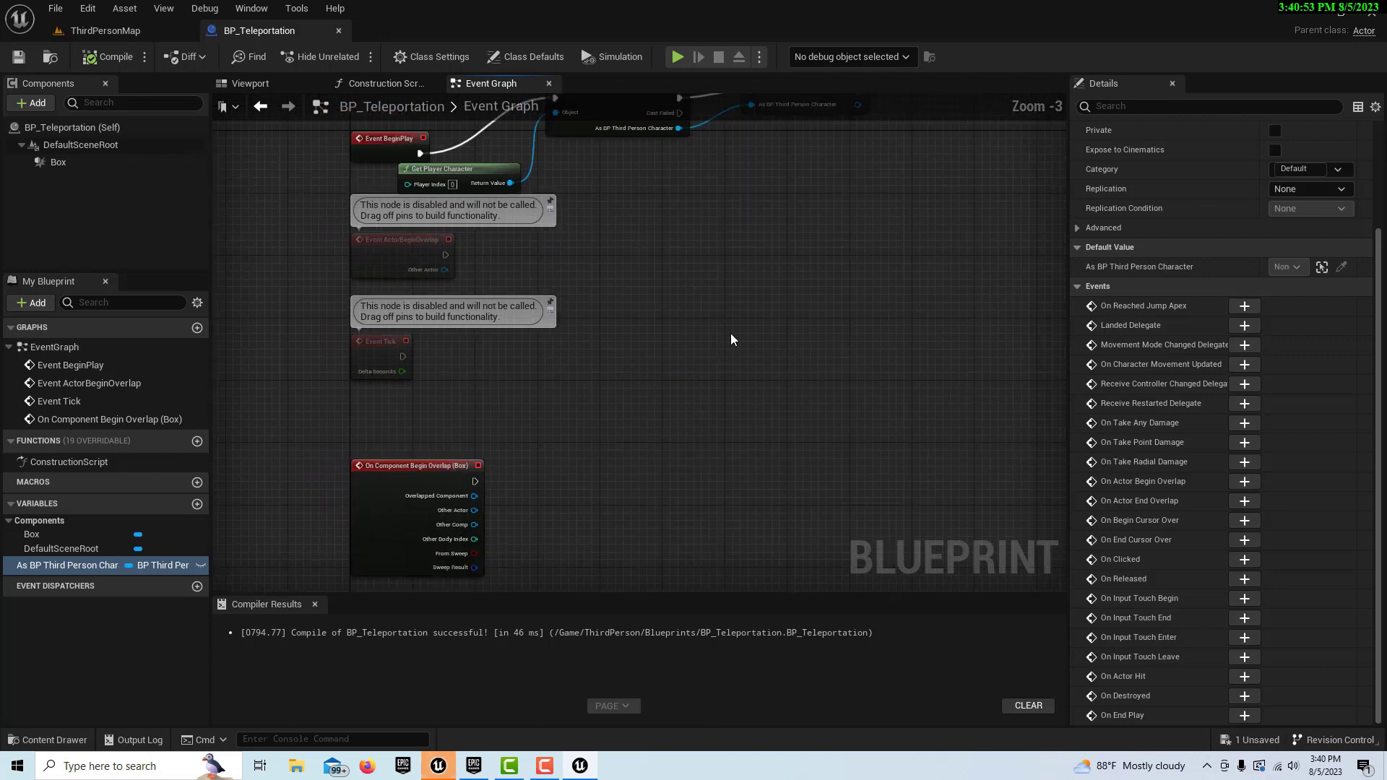
pyautogui.scroll(-2, 730, 332)
pyautogui.moveTo(734, 332); pyautogui.dragTo(708, 348, button='right')
pyautogui.scroll(1, 711, 347)
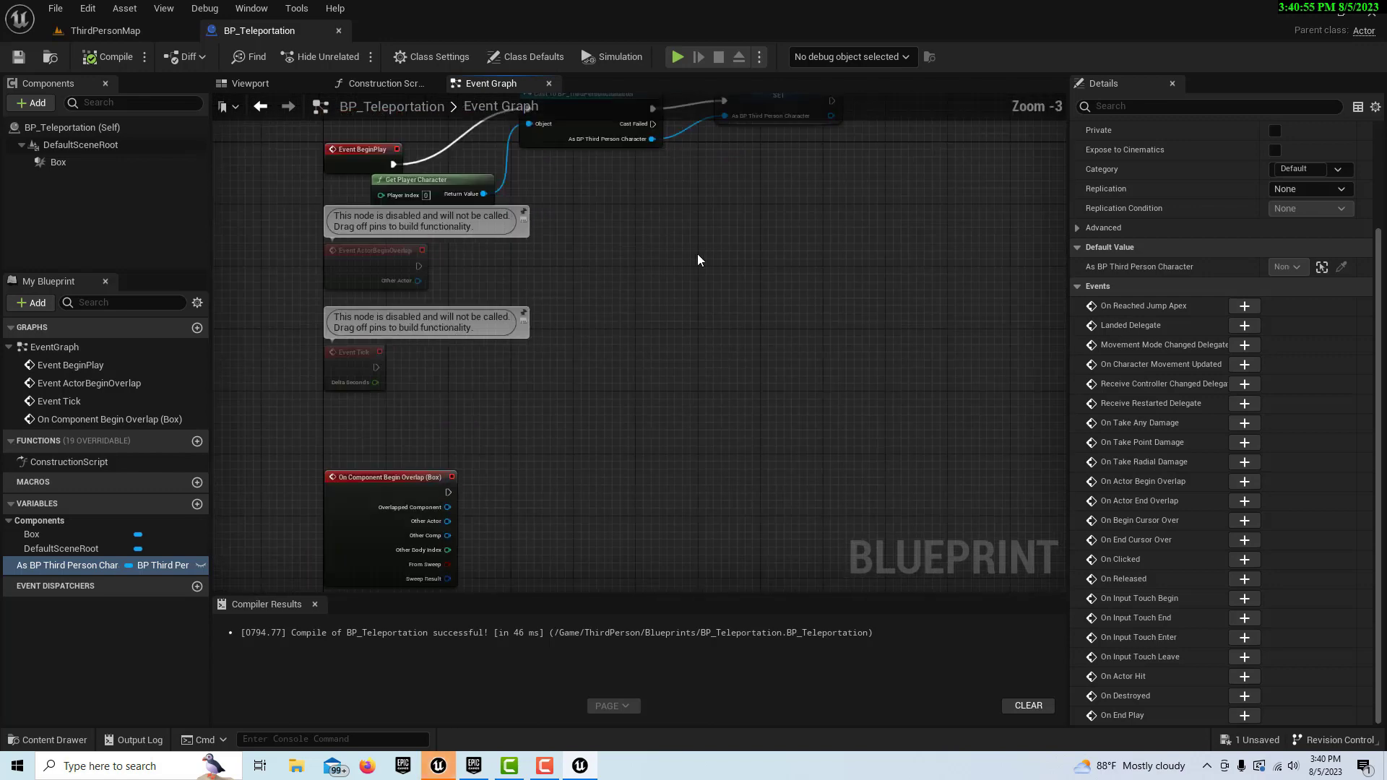
pyautogui.moveTo(653, 141); pyautogui.dragTo(639, 358)
pyautogui.write('get mesh')
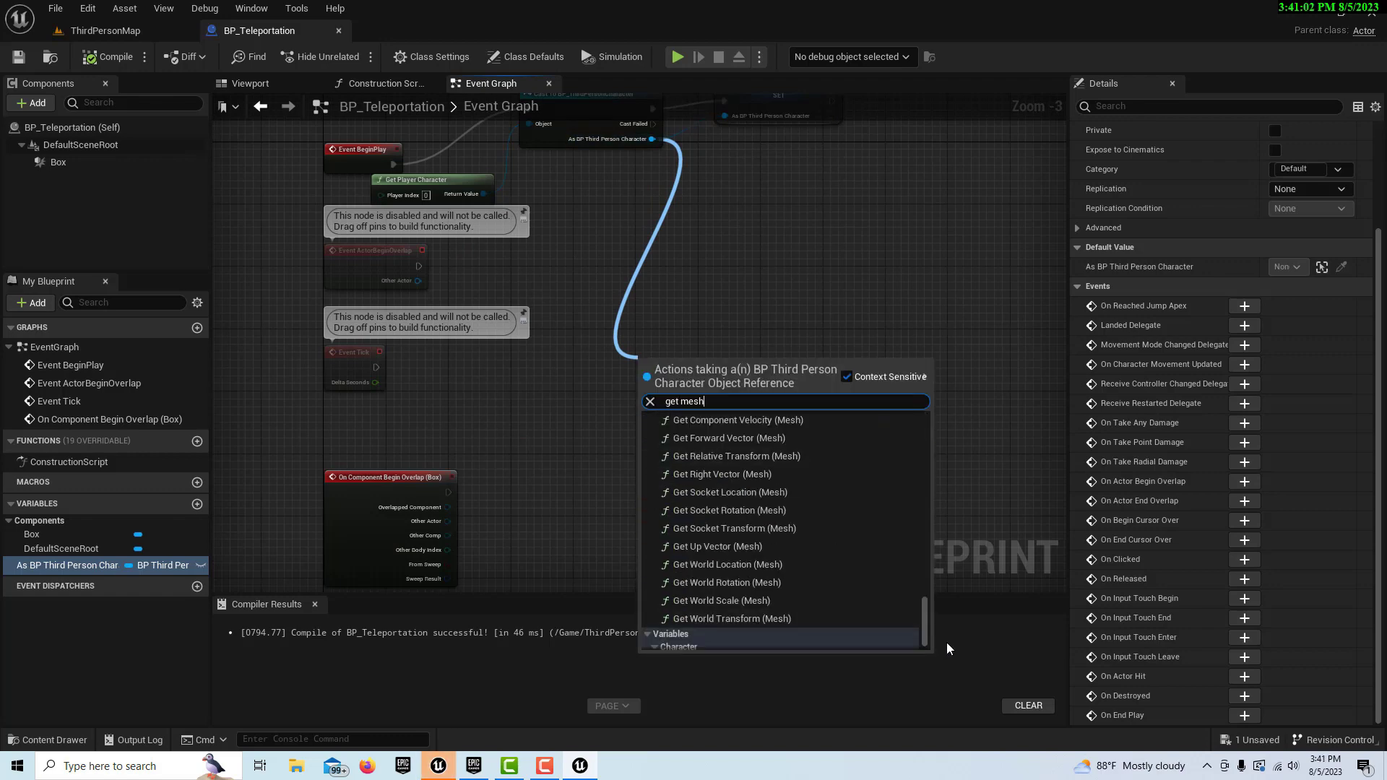
pyautogui.scroll(-1, 925, 636)
pyautogui.click(713, 643)
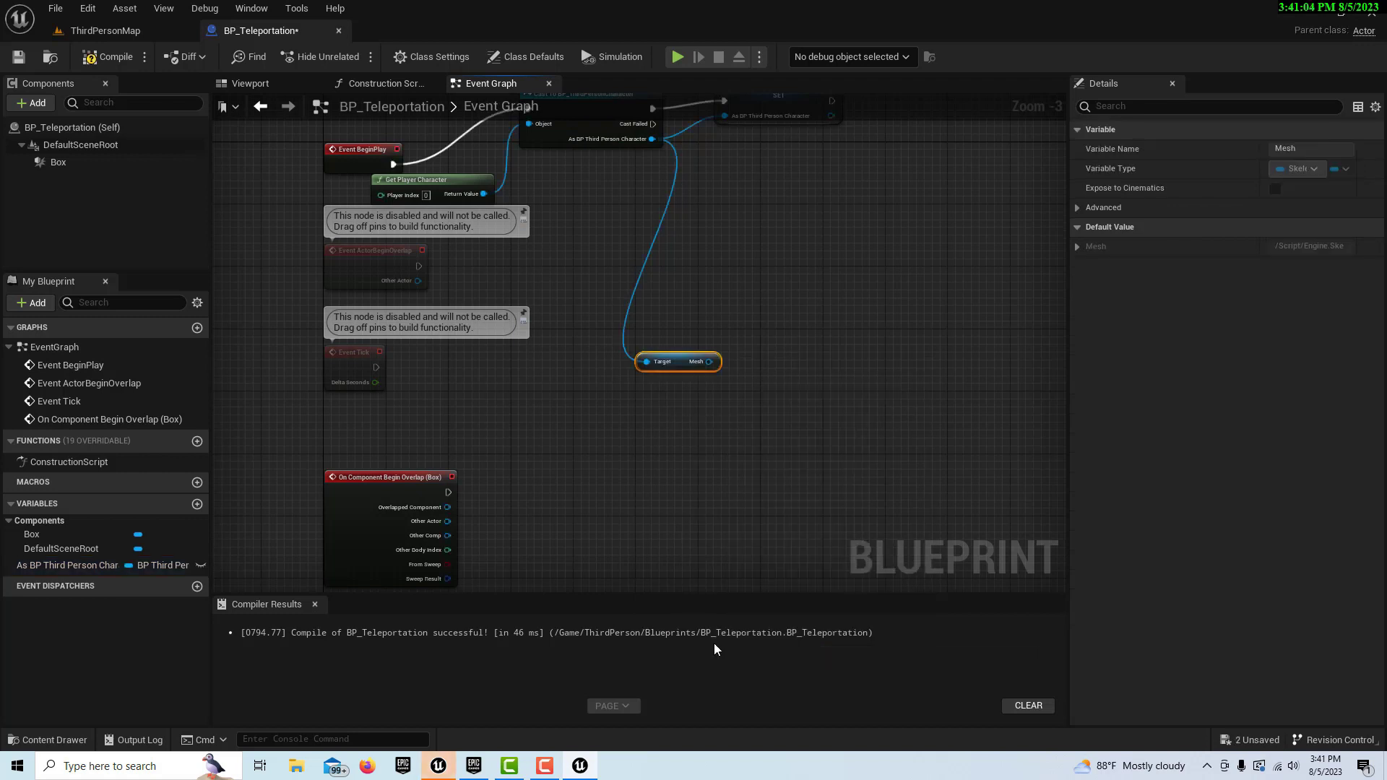
pyautogui.moveTo(685, 485); pyautogui.dragTo(737, 444, button='right')
pyautogui.moveTo(713, 324); pyautogui.dragTo(698, 333)
pyautogui.moveTo(744, 474); pyautogui.dragTo(736, 432, button='right')
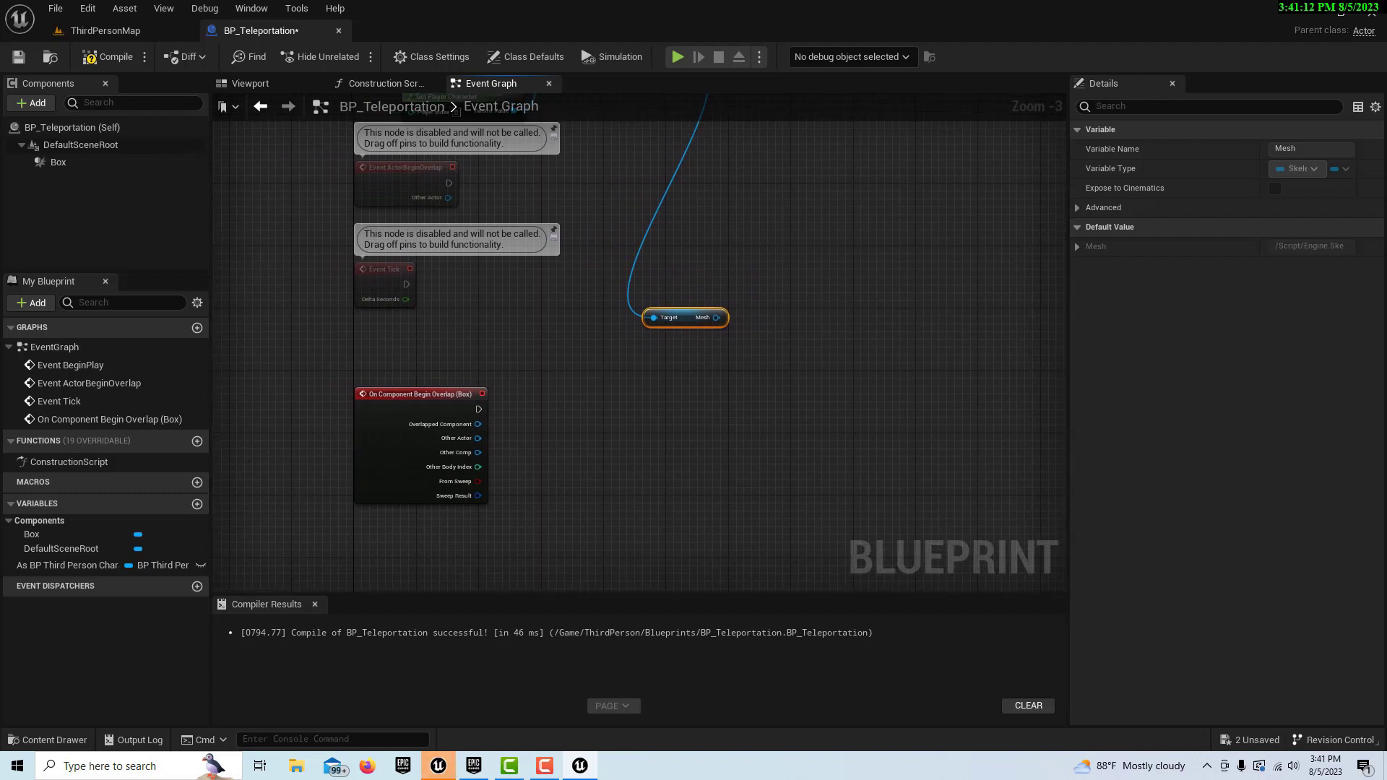
pyautogui.scroll(2, 737, 435)
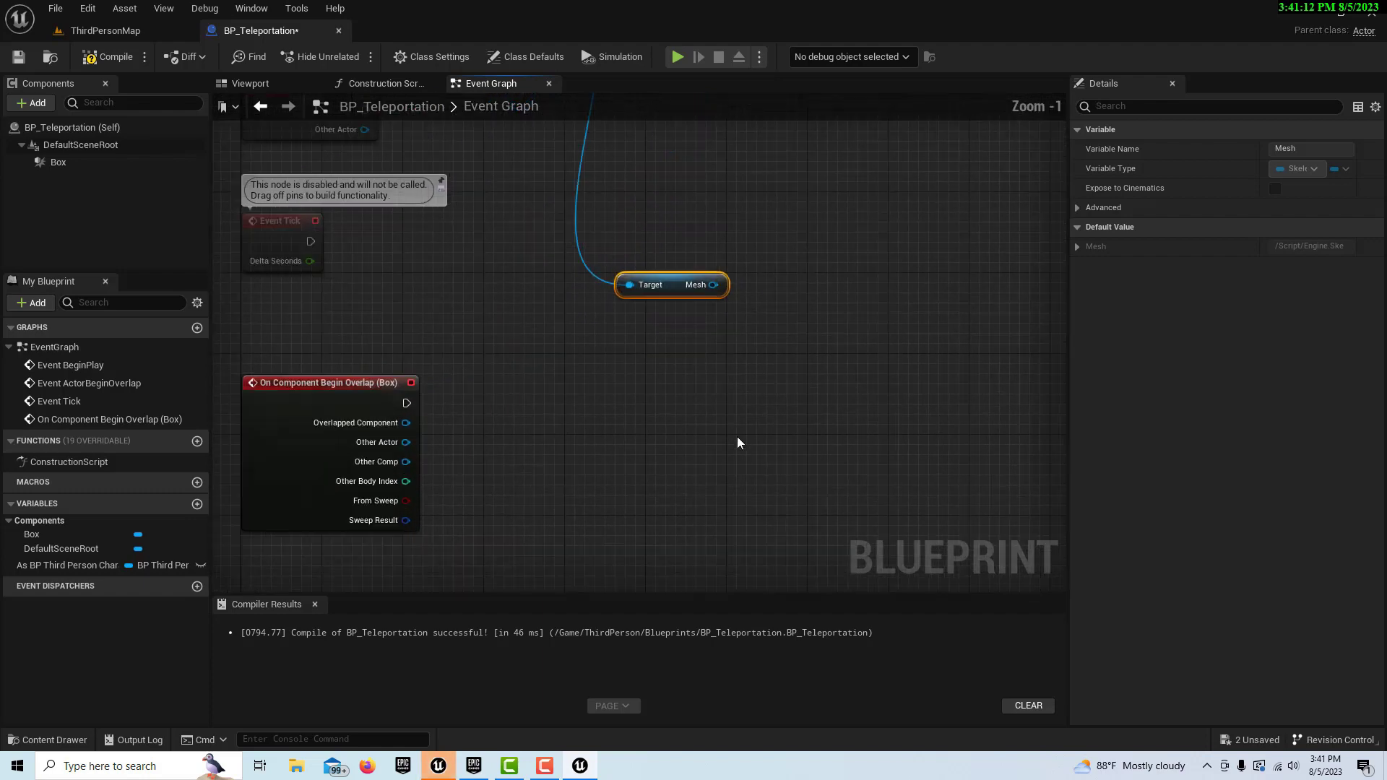
pyautogui.rightClick(712, 361)
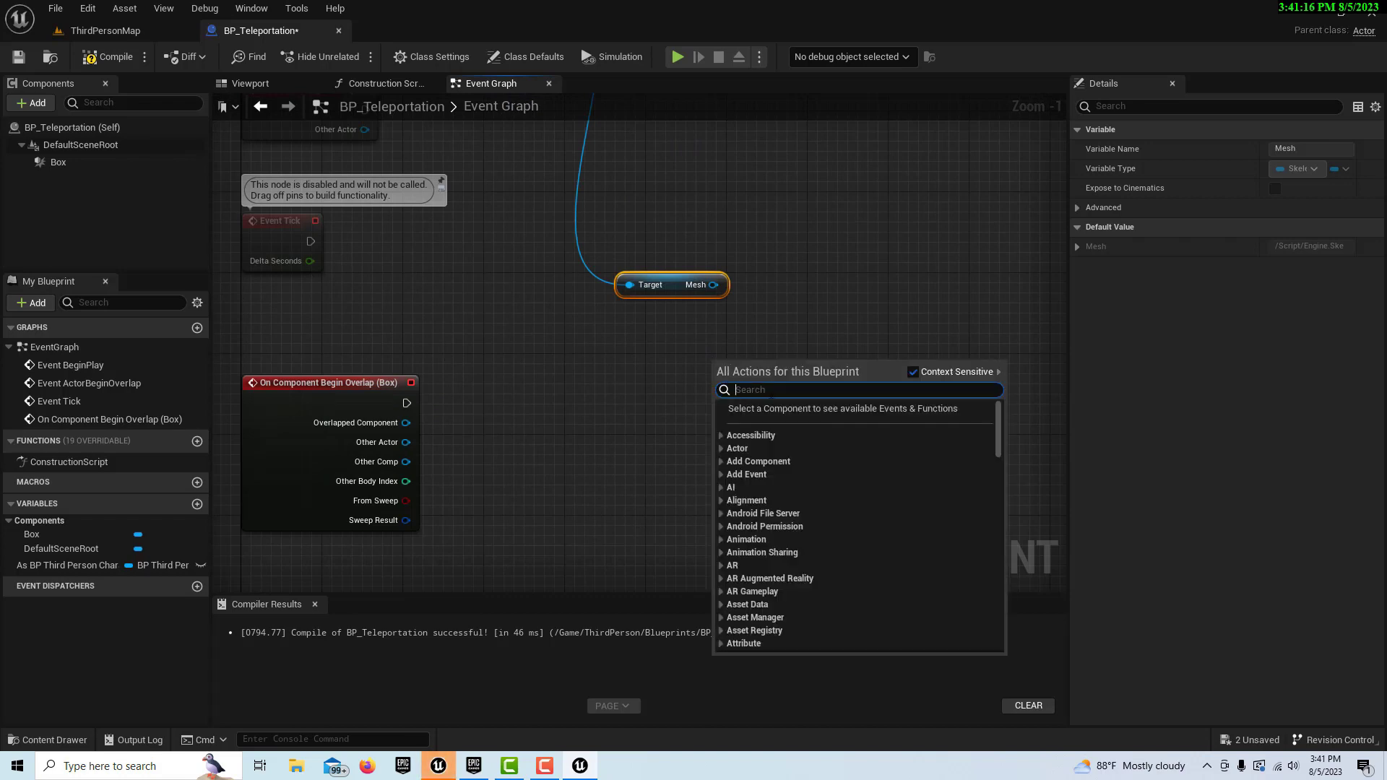
pyautogui.write('creat')
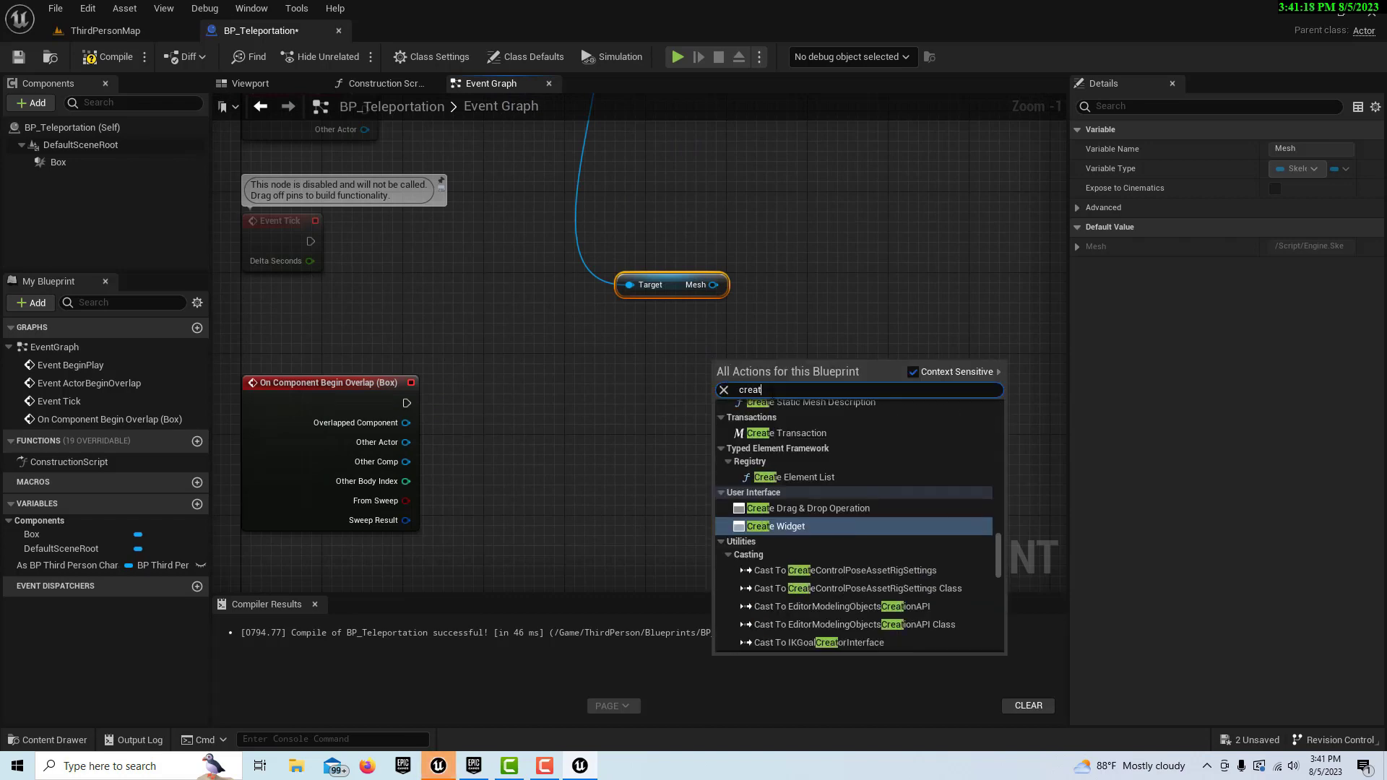
pyautogui.write('e dy')
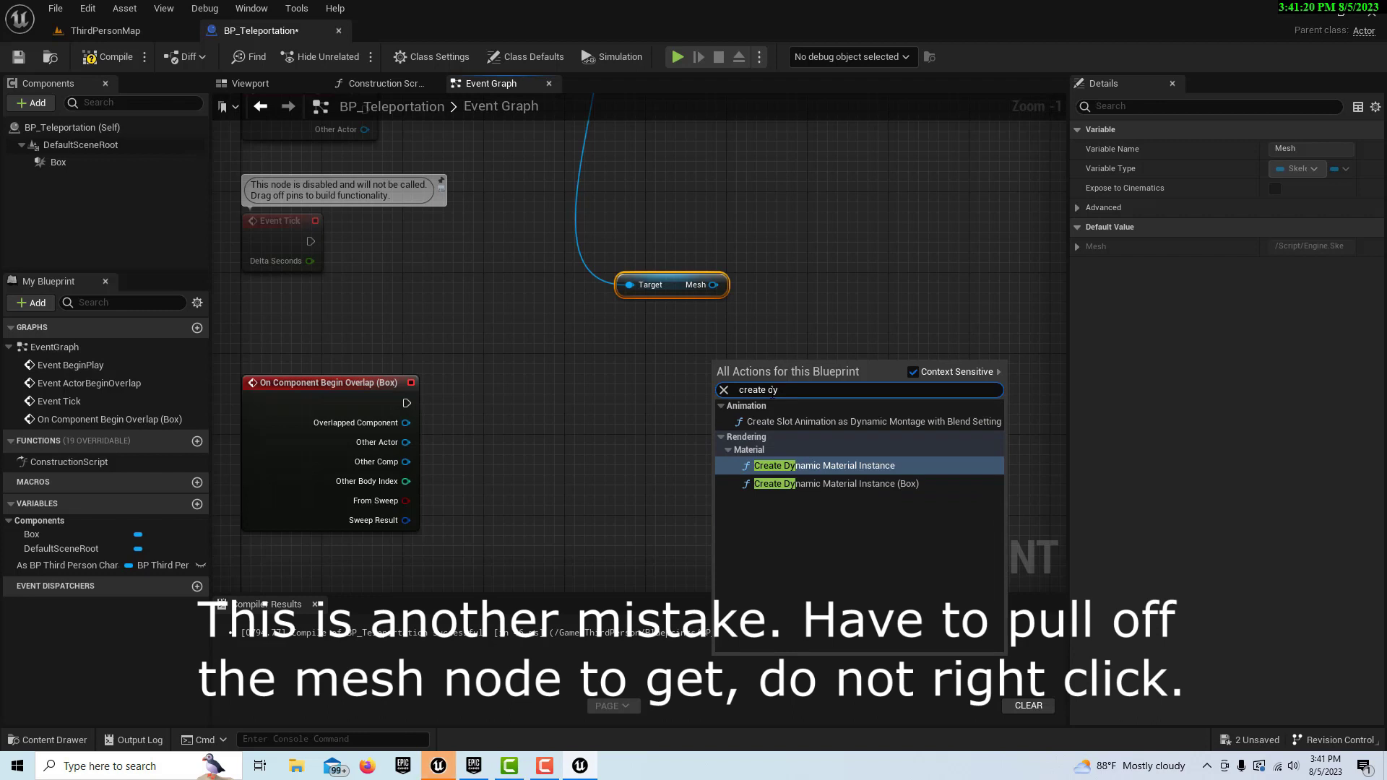
pyautogui.click(874, 467)
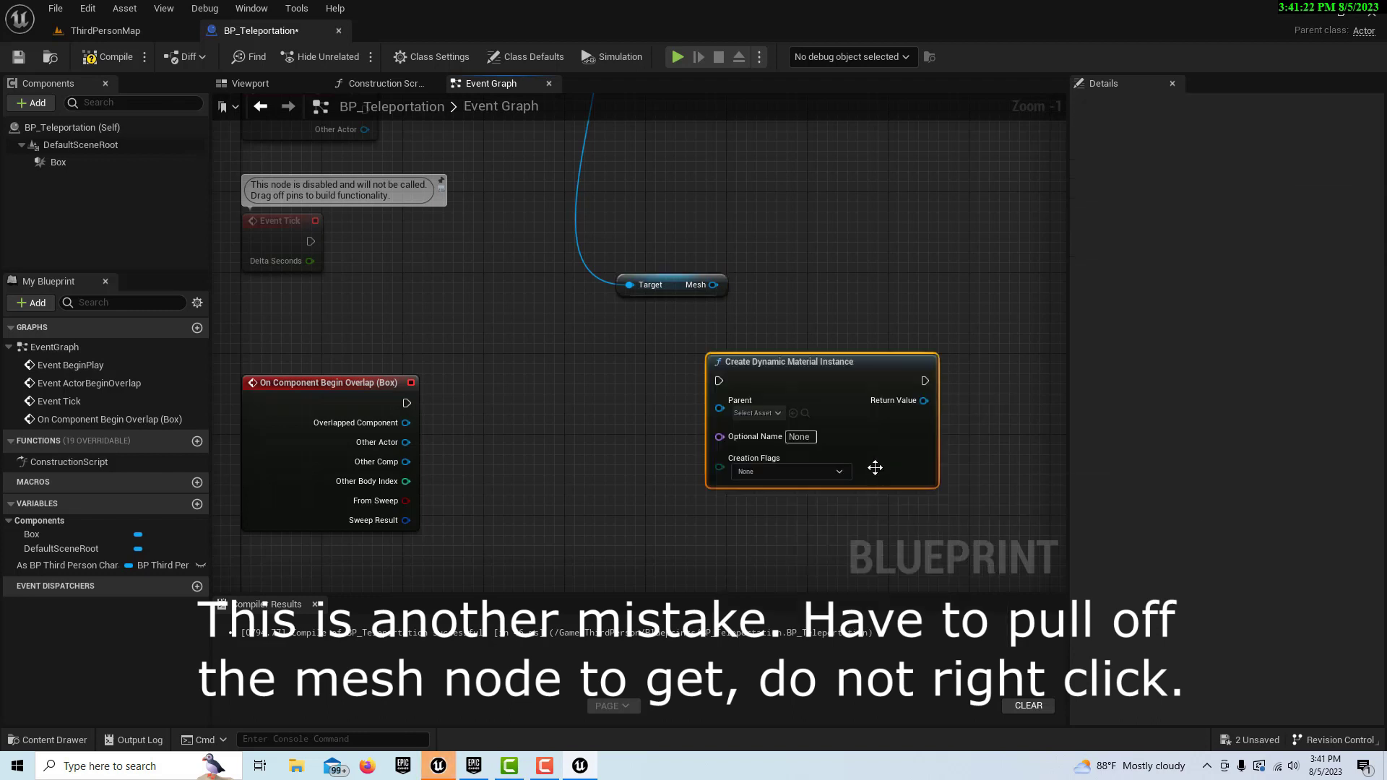
pyautogui.moveTo(828, 385)
pyautogui.mouseDown()
pyautogui.moveTo(826, 365)
pyautogui.moveTo(838, 375)
pyautogui.mouseUp()
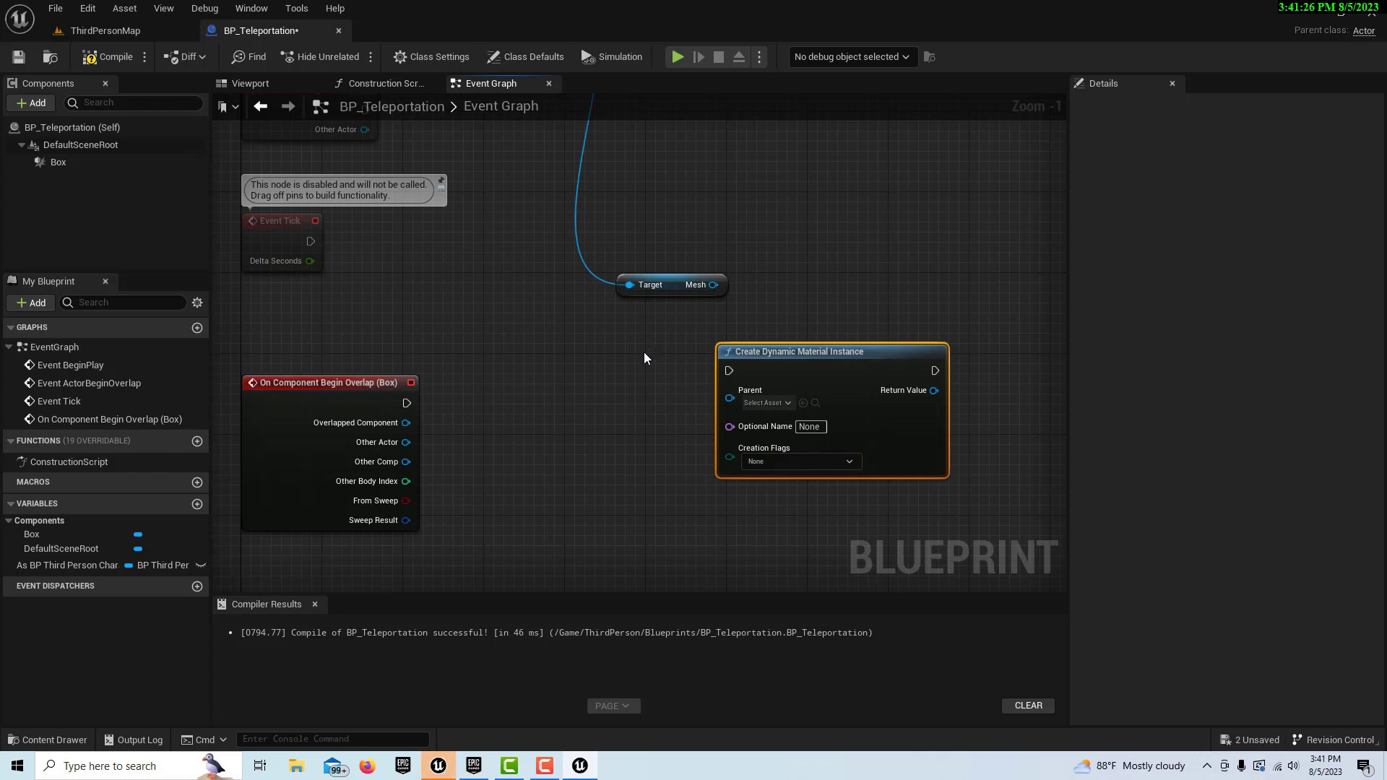
pyautogui.moveTo(847, 365); pyautogui.dragTo(766, 396)
pyautogui.moveTo(1003, 471); pyautogui.dragTo(835, 445, button='right')
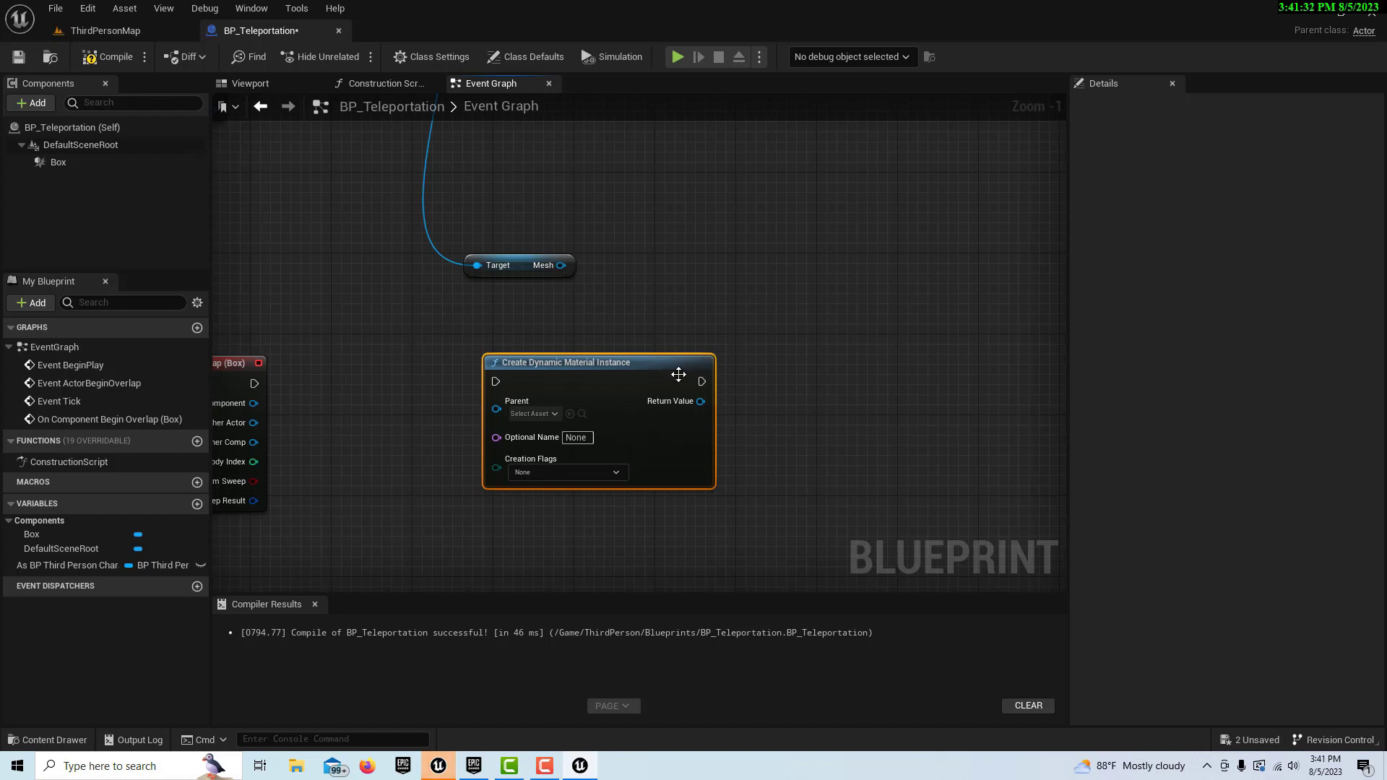
pyautogui.hotkey('ctrl', 'd')
pyautogui.moveTo(821, 396); pyautogui.dragTo(888, 374)
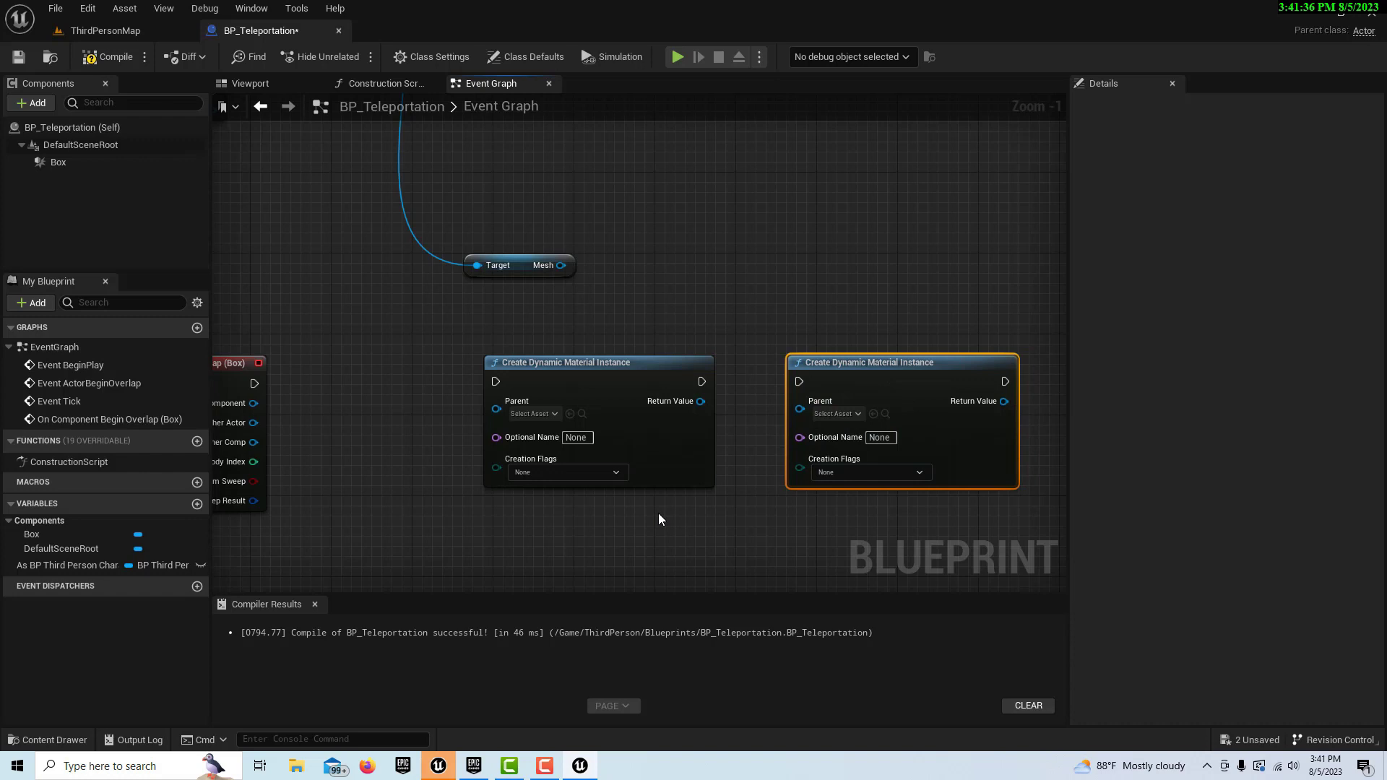
pyautogui.scroll(1, 657, 513)
pyautogui.scroll(-1, 657, 512)
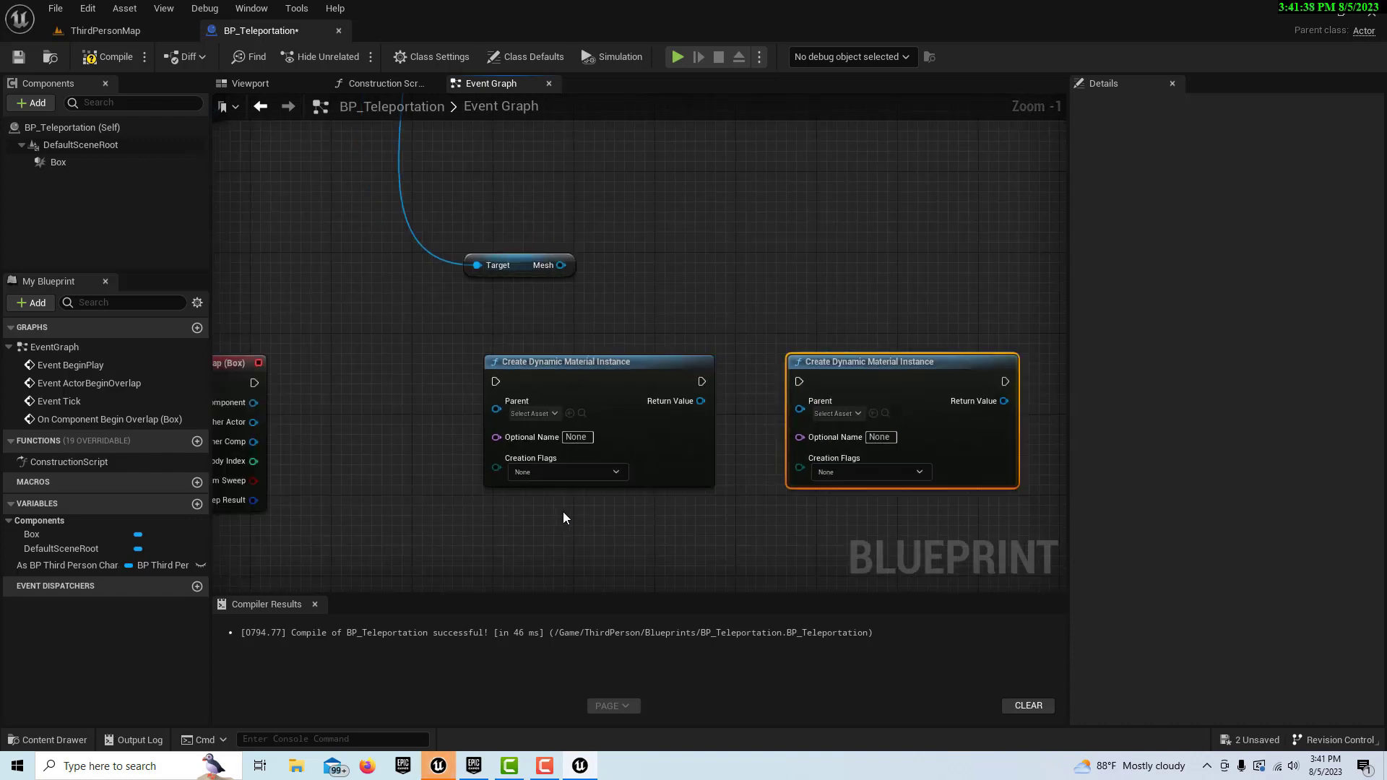
pyautogui.moveTo(564, 268); pyautogui.dragTo(745, 266)
pyautogui.click(634, 361)
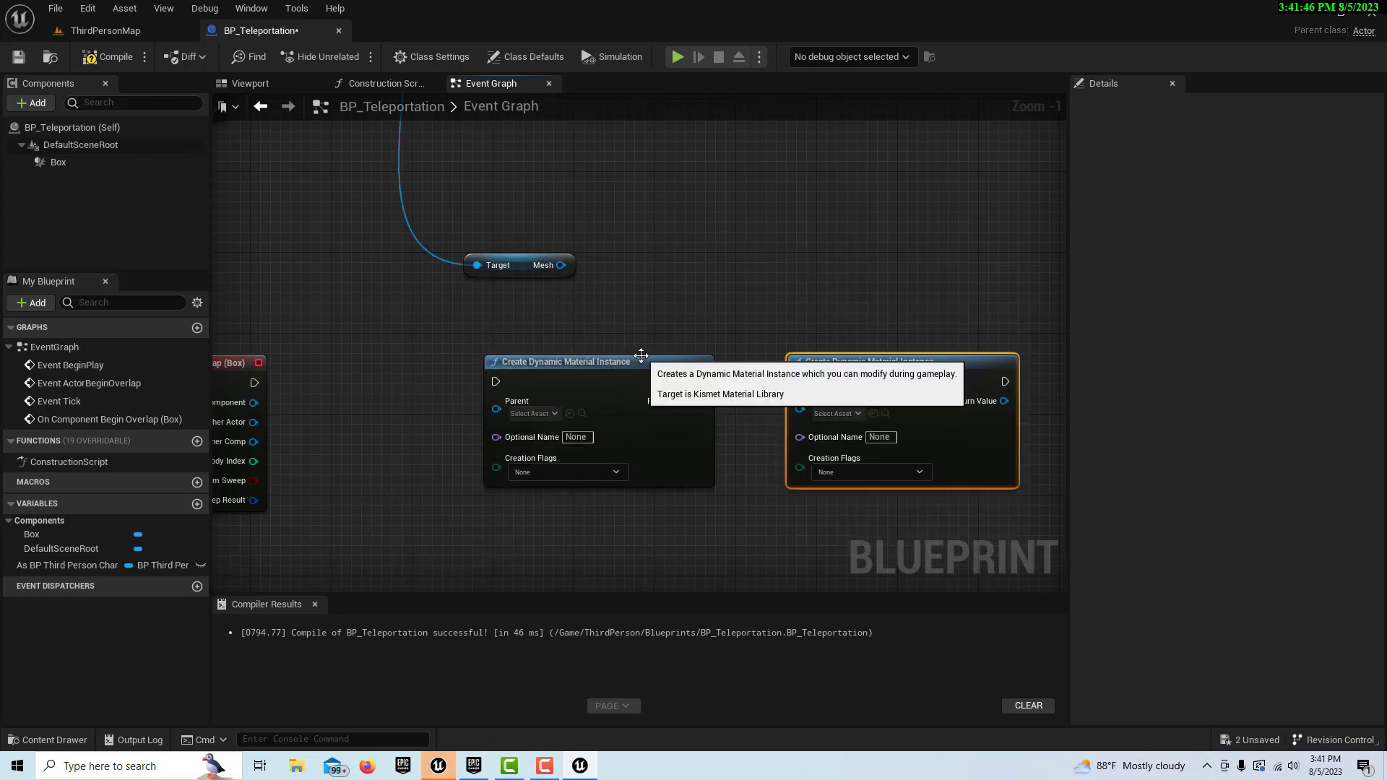
pyautogui.moveTo(460, 322); pyautogui.dragTo(947, 522)
pyautogui.press('Delete')
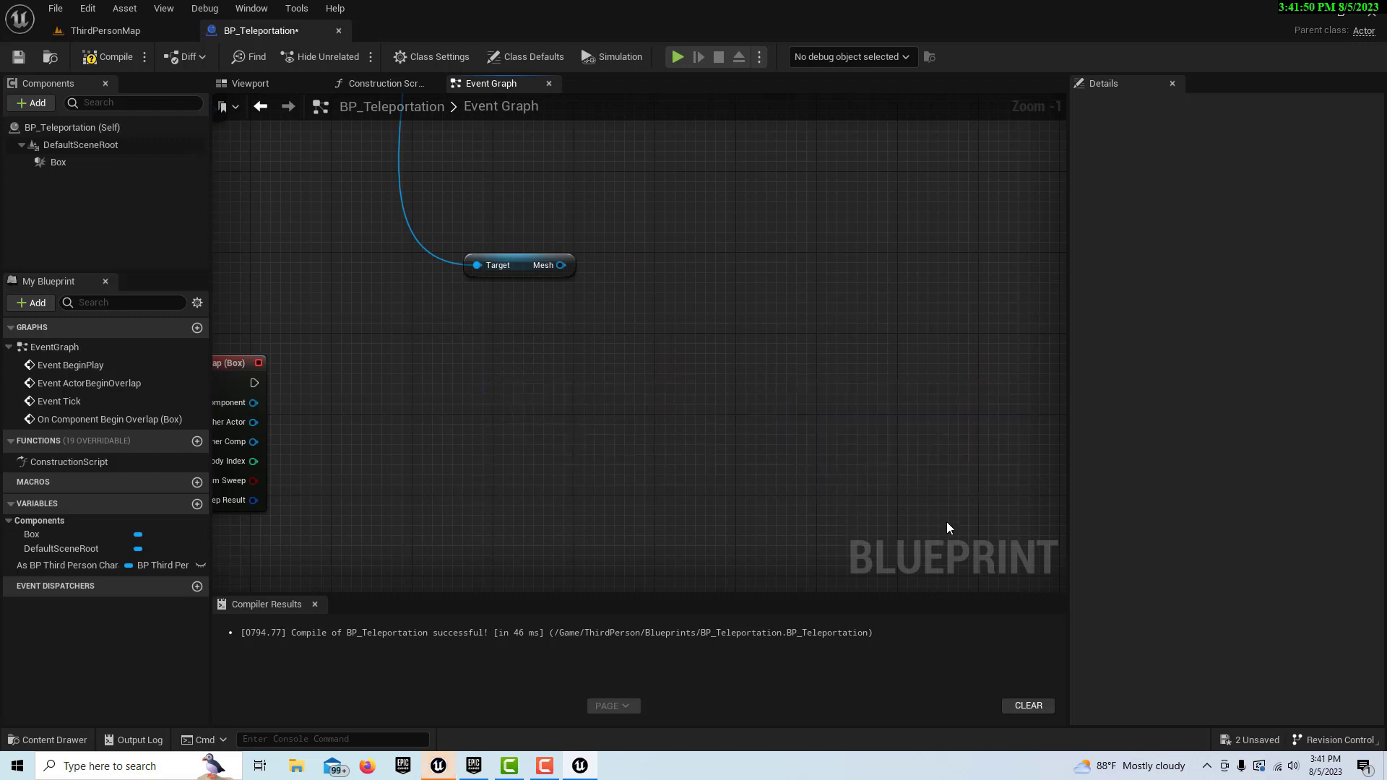
# Add a Create Dynamic Material Instance node from the Mesh output and place it below the Mesh node.
pyautogui.moveTo(561, 266); pyautogui.dragTo(607, 340)
pyautogui.write('create dy')
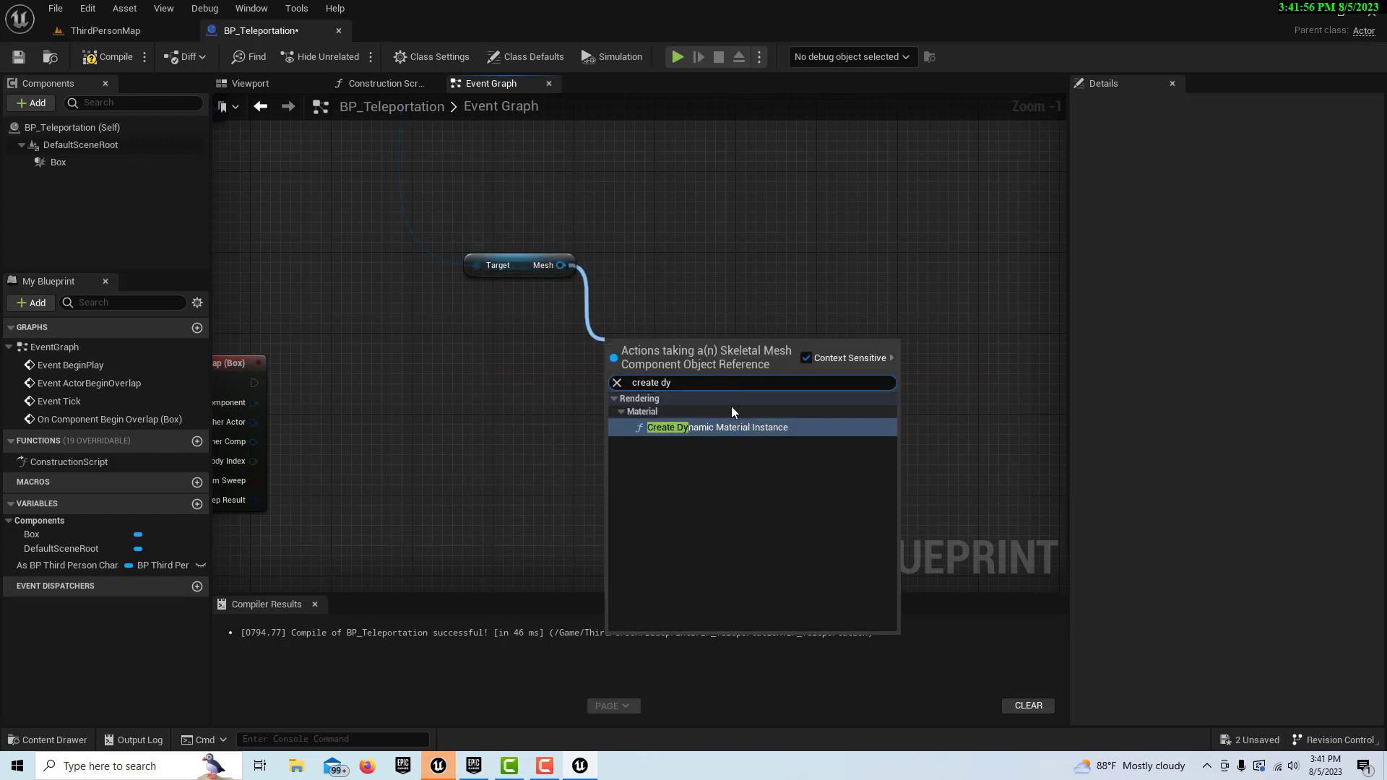
pyautogui.click(731, 432)
pyautogui.moveTo(747, 433); pyautogui.dragTo(773, 464)
# Duplicate the Create Dynamic Material Instance node, set the copy's Element Index to 1, and align it beside the original.
pyautogui.moveTo(860, 470); pyautogui.dragTo(705, 463, button='right')
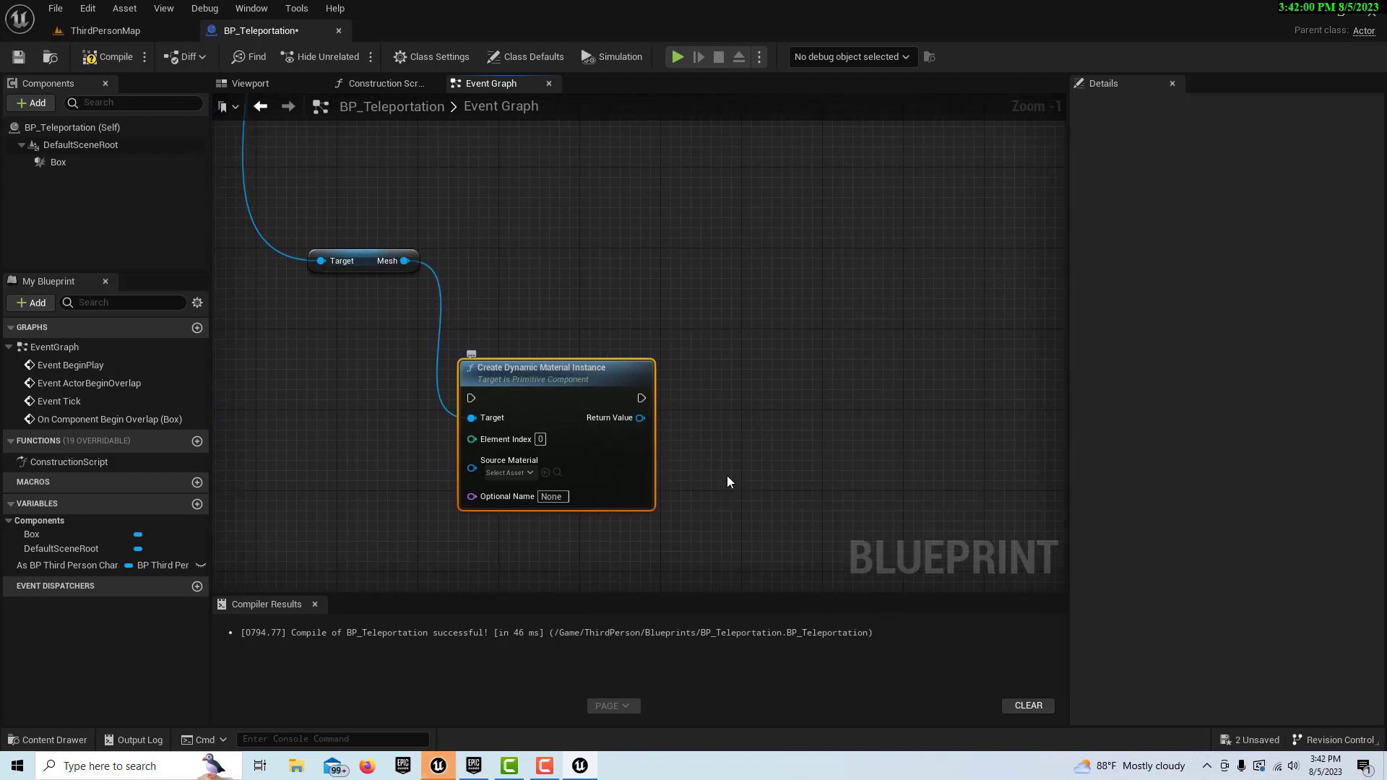
pyautogui.hotkey('ctrl', 'v')
pyautogui.moveTo(838, 477); pyautogui.dragTo(818, 377)
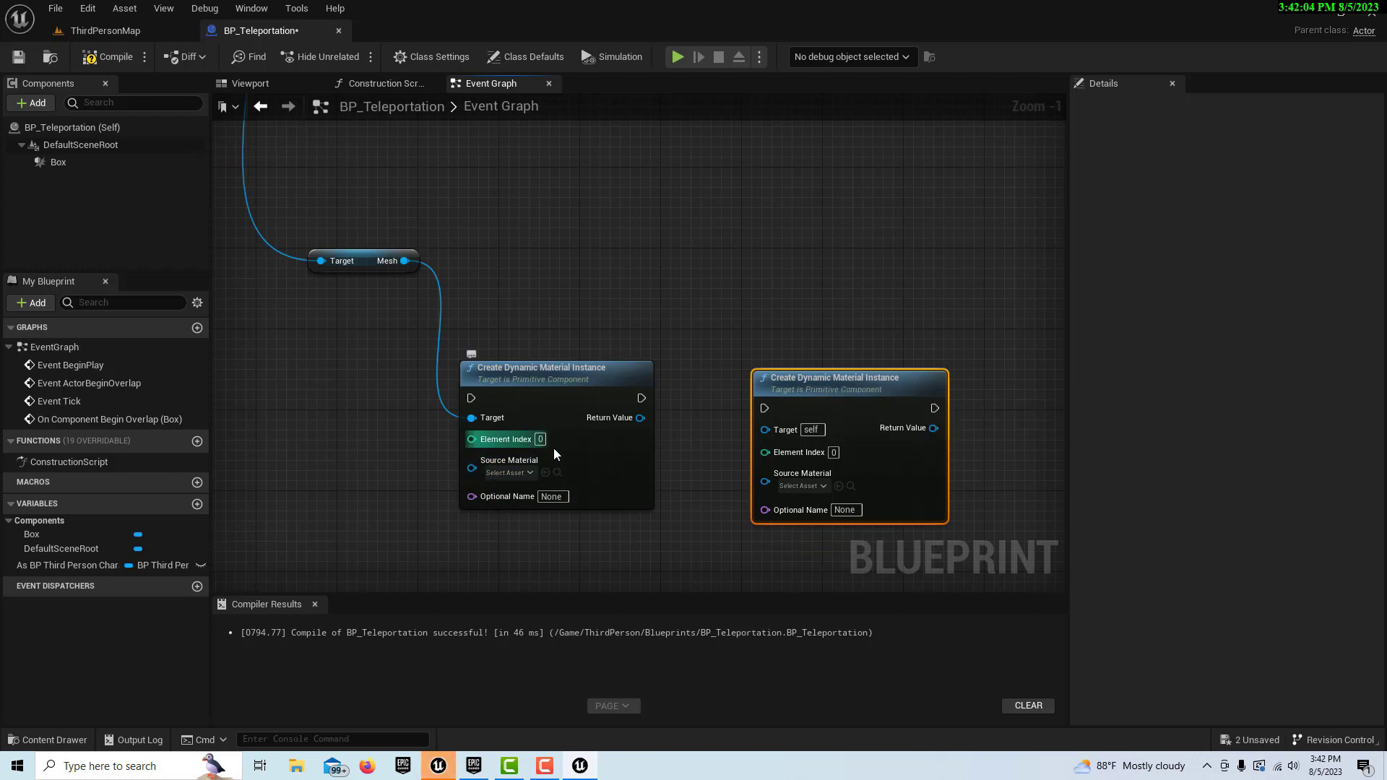
pyautogui.click(834, 453)
pyautogui.write('1')
pyautogui.moveTo(882, 387); pyautogui.dragTo(871, 377)
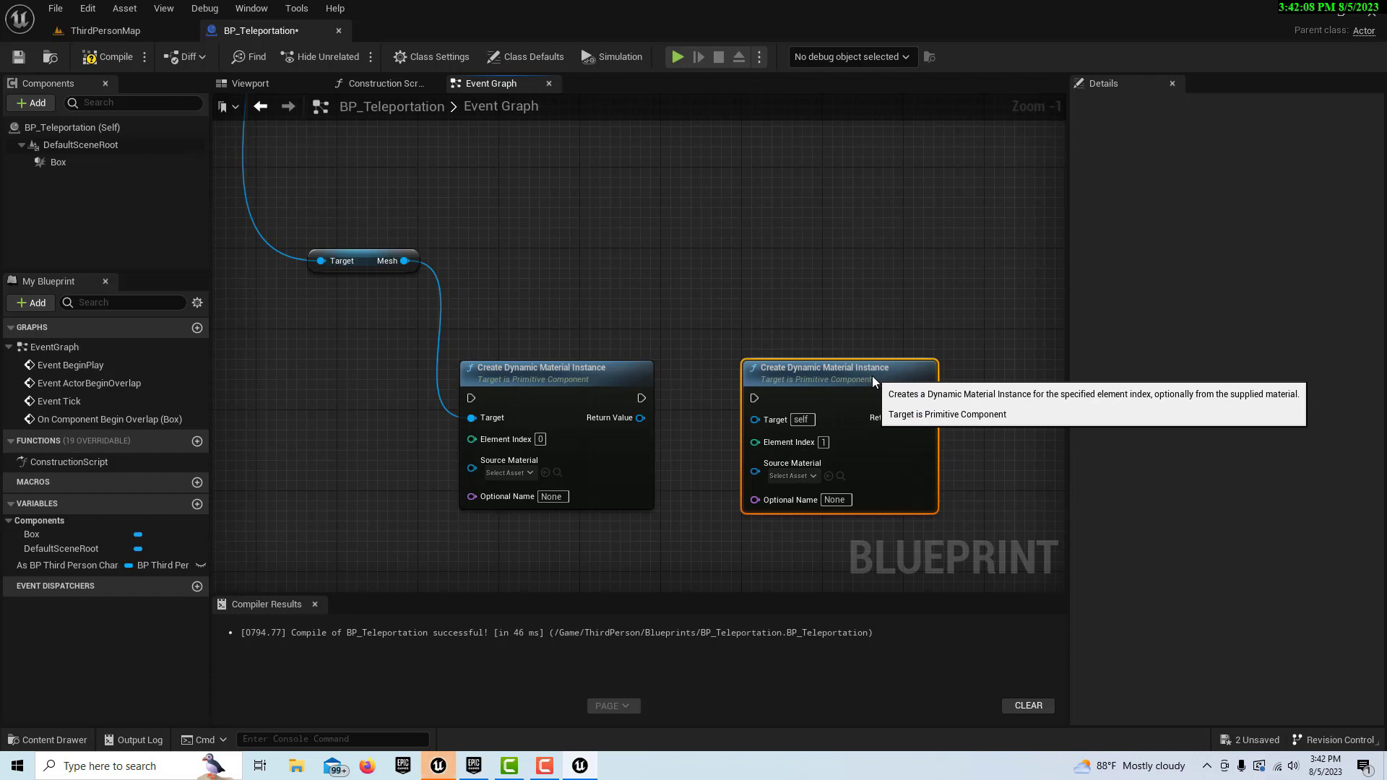
# Connect the On Component Begin Overlap (Box) execution output to the Create Dynamic Material Instance node with Element Index 0.
pyautogui.scroll(-2, 759, 471)
pyautogui.moveTo(777, 471); pyautogui.dragTo(812, 533, button='right')
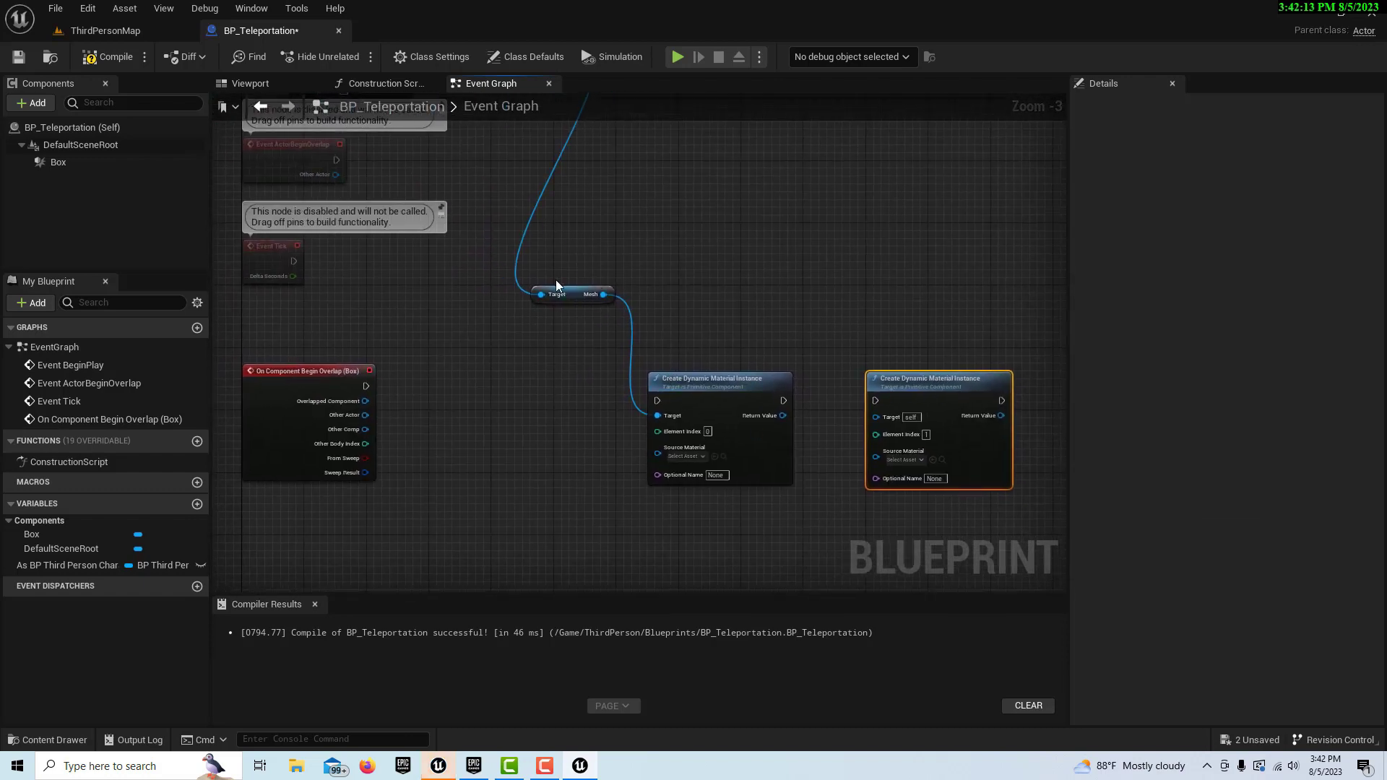
pyautogui.moveTo(366, 386); pyautogui.dragTo(657, 401)
# Add a Timeline node beyond the second Create Dynamic Material Instance node and open it in the timeline editor.
pyautogui.moveTo(718, 551); pyautogui.dragTo(327, 491, button='right')
pyautogui.moveTo(727, 483); pyautogui.dragTo(708, 501, button='right')
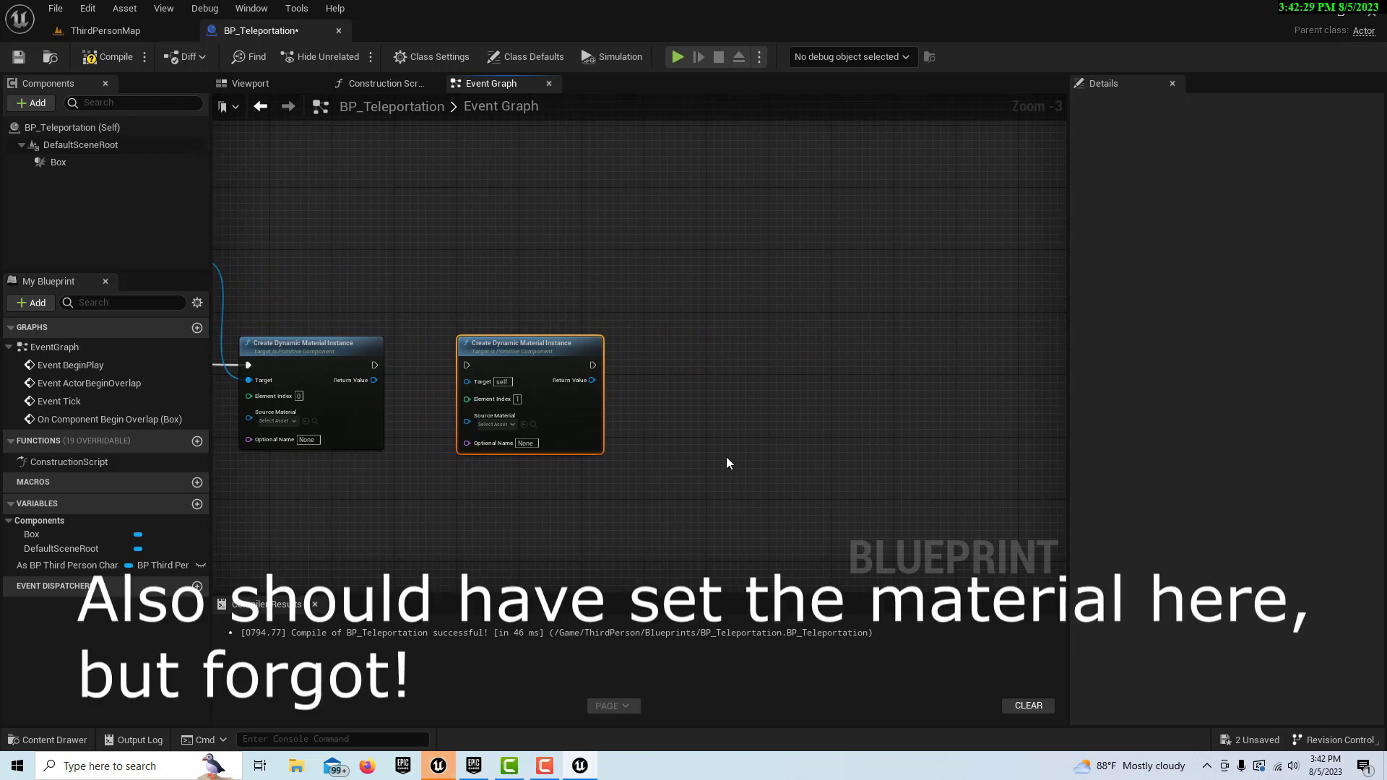
pyautogui.moveTo(727, 462); pyautogui.dragTo(678, 501, button='right')
pyautogui.rightClick(679, 382)
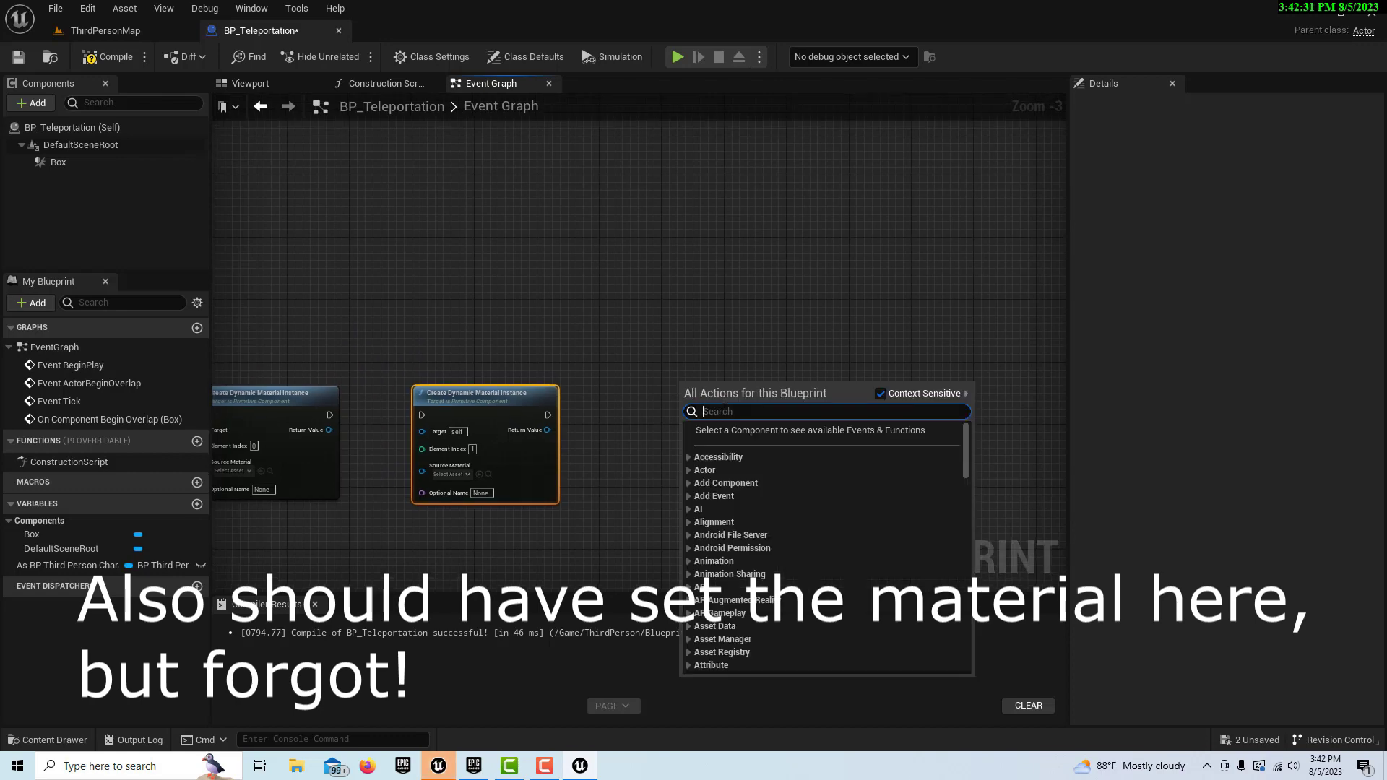
pyautogui.write('add time')
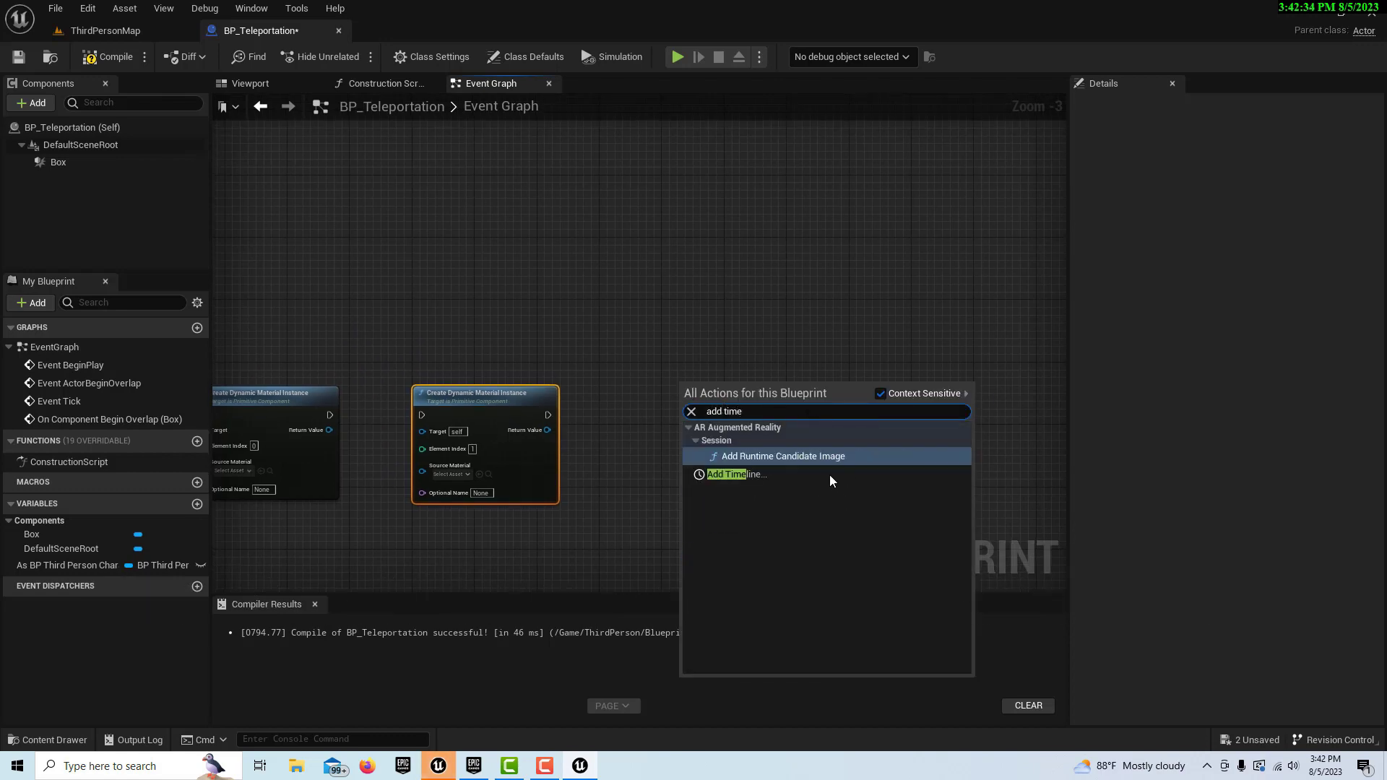
pyautogui.click(734, 474)
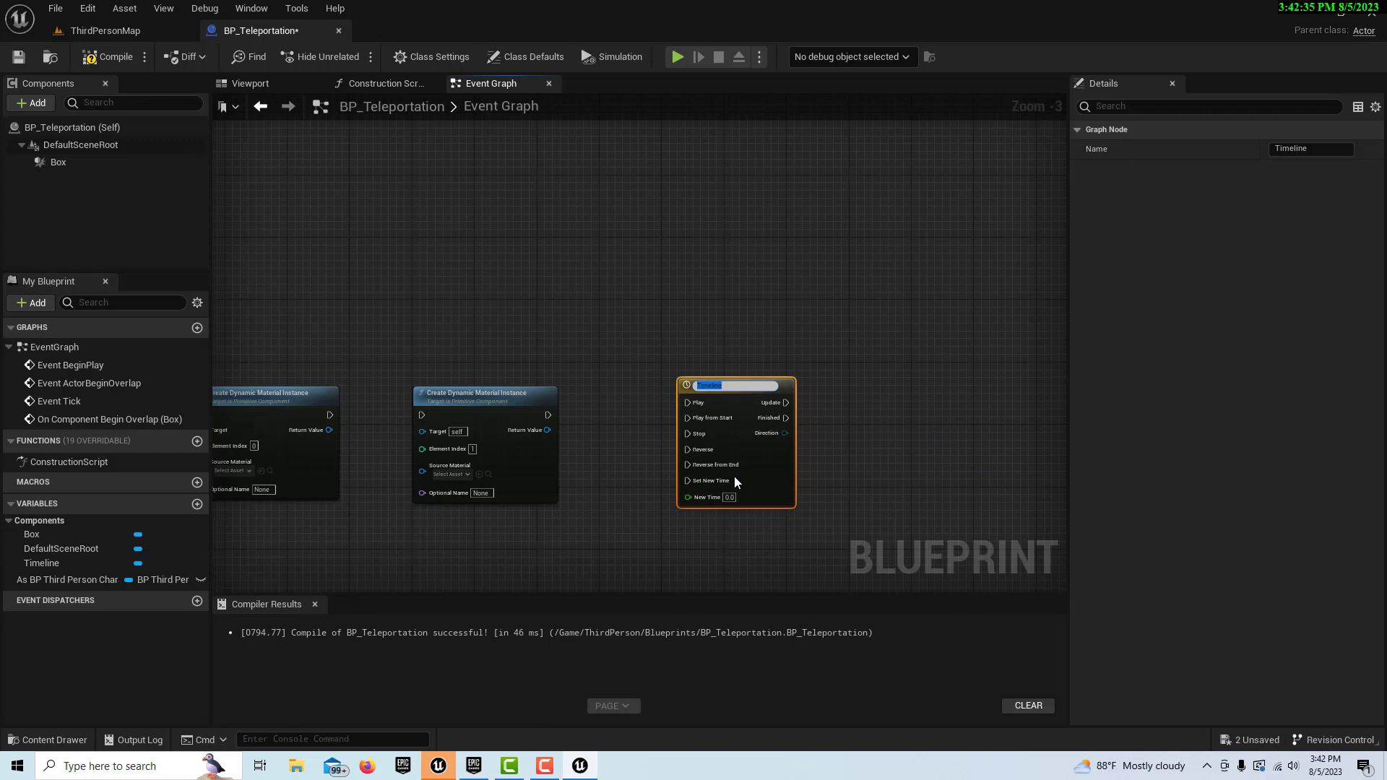
pyautogui.doubleClick(742, 440)
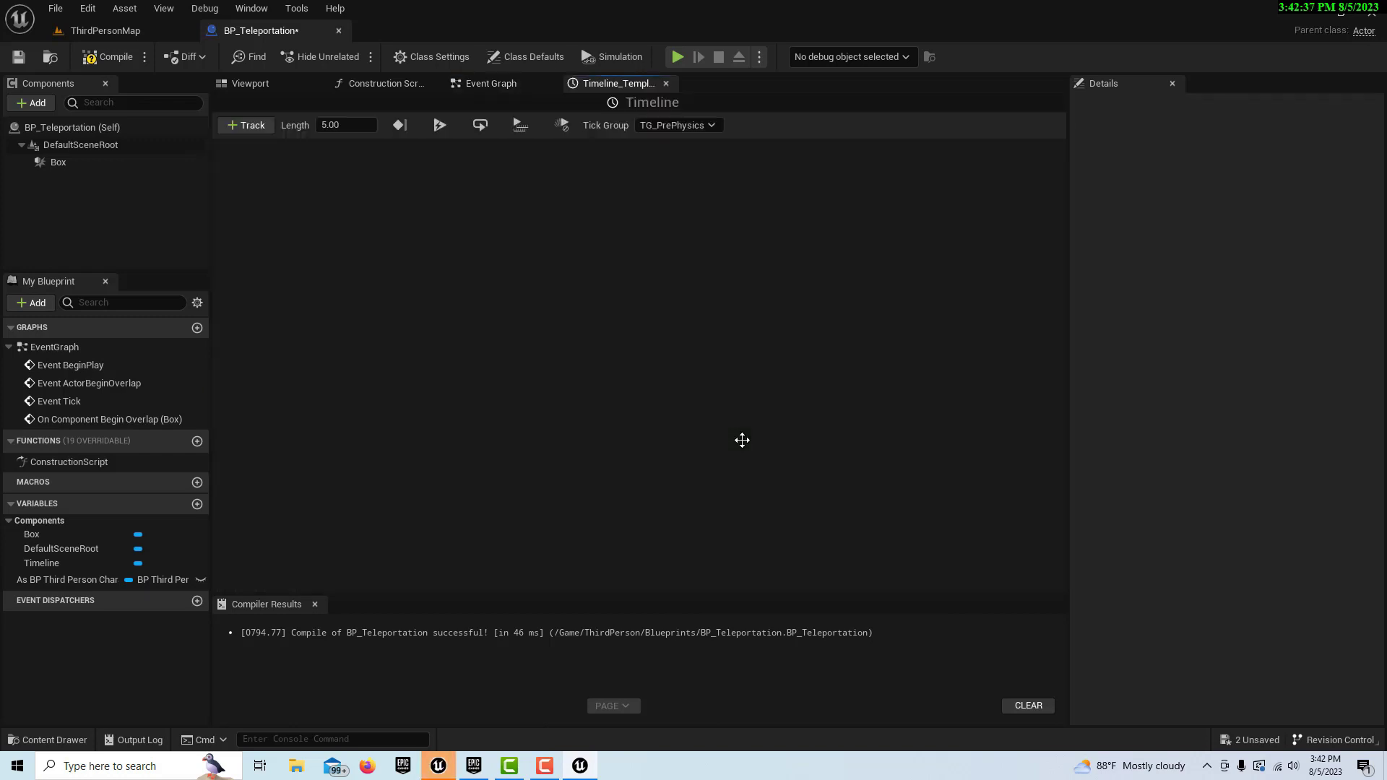
# Add a float track to the Timeline and set the timeline length to 3.00.
pyautogui.click(253, 128)
pyautogui.click(282, 148)
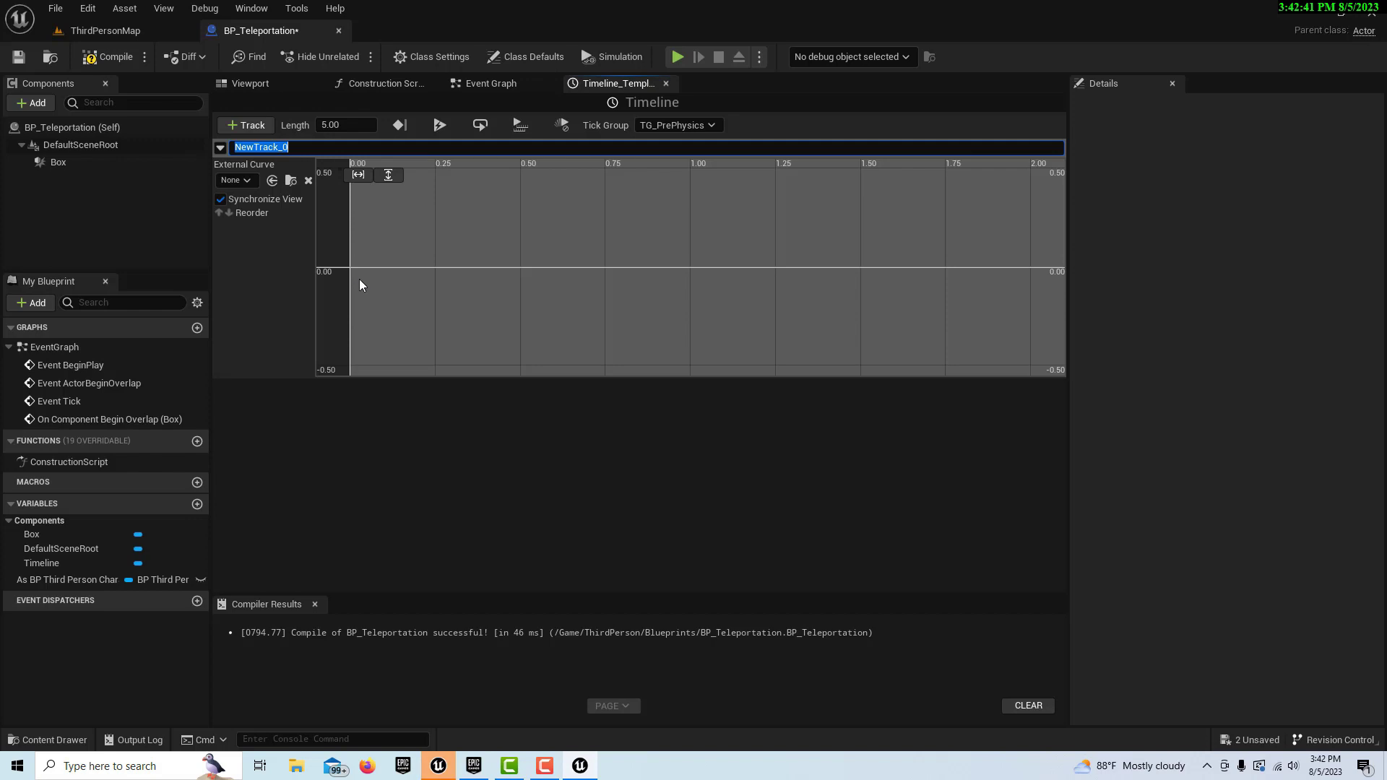
pyautogui.click(354, 125)
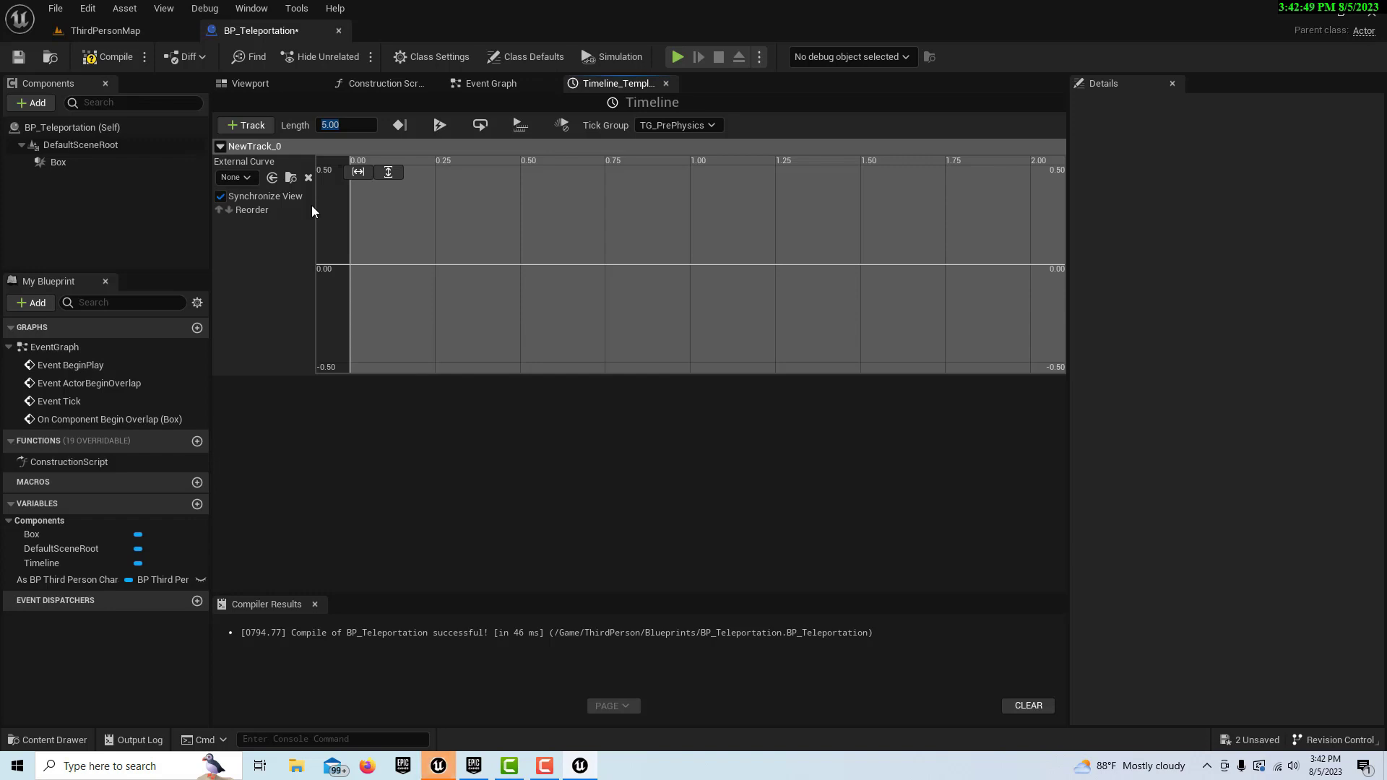
pyautogui.write('3')
pyautogui.press('Return')
# Add a key at the start of the NewTrack_0 curve with Time 0 and Value 0.
pyautogui.rightClick(350, 262)
pyautogui.click(396, 288)
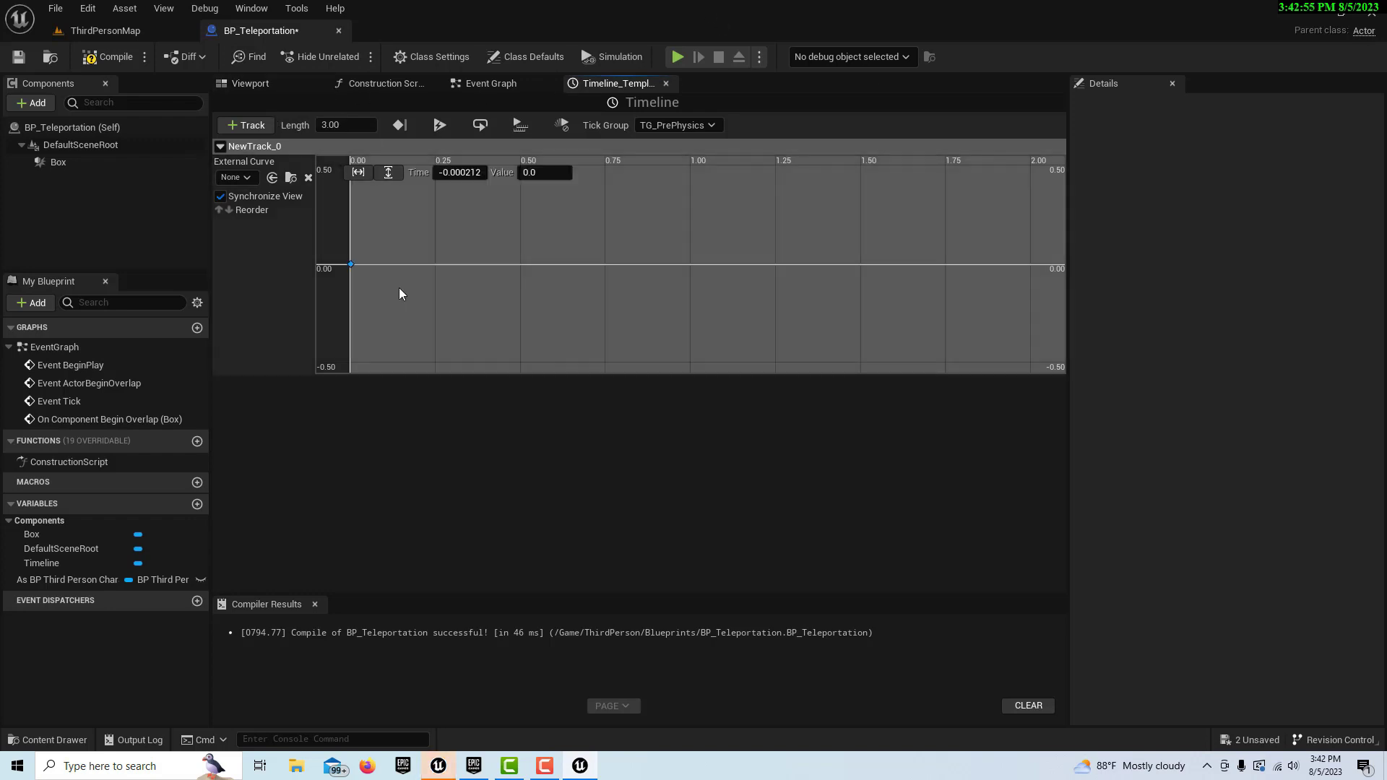
pyautogui.click(463, 173)
pyautogui.write('0')
pyautogui.press('Return')
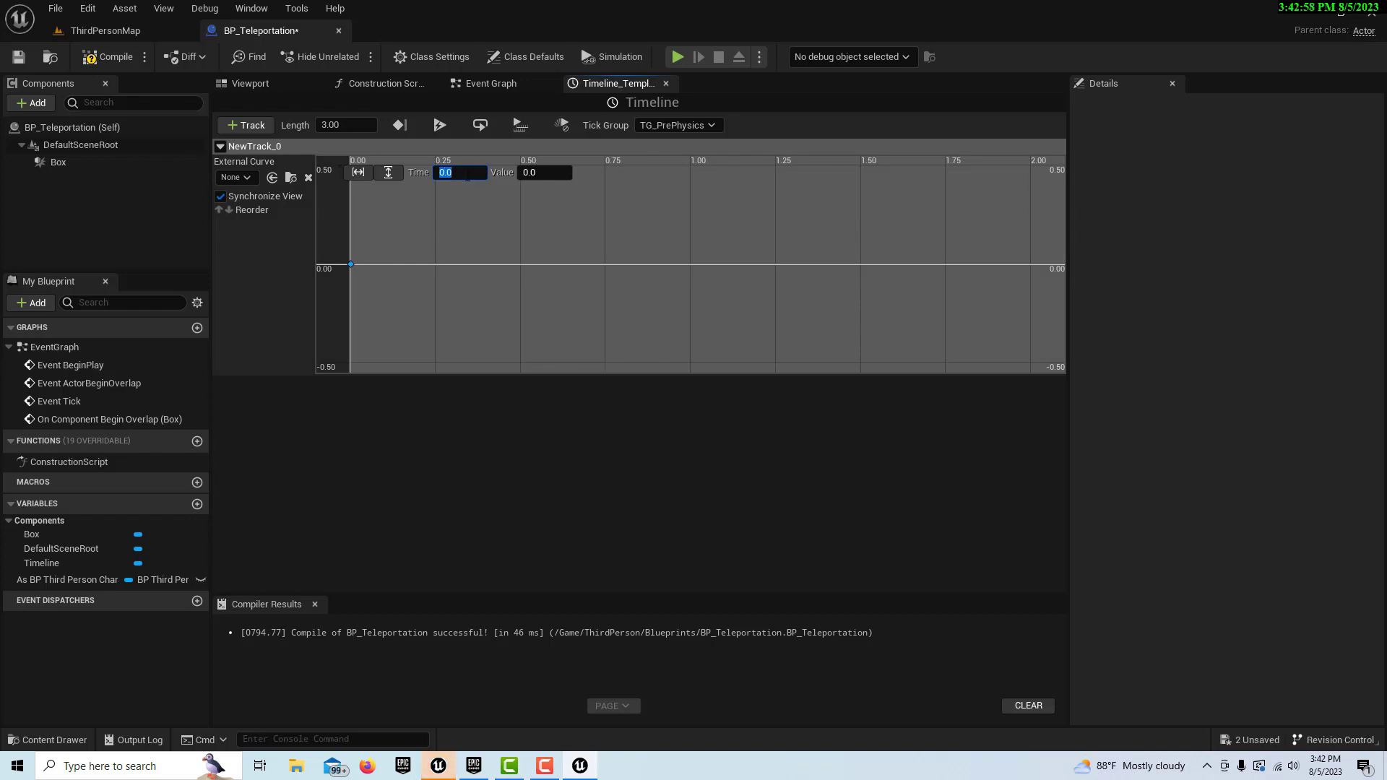
pyautogui.click(557, 172)
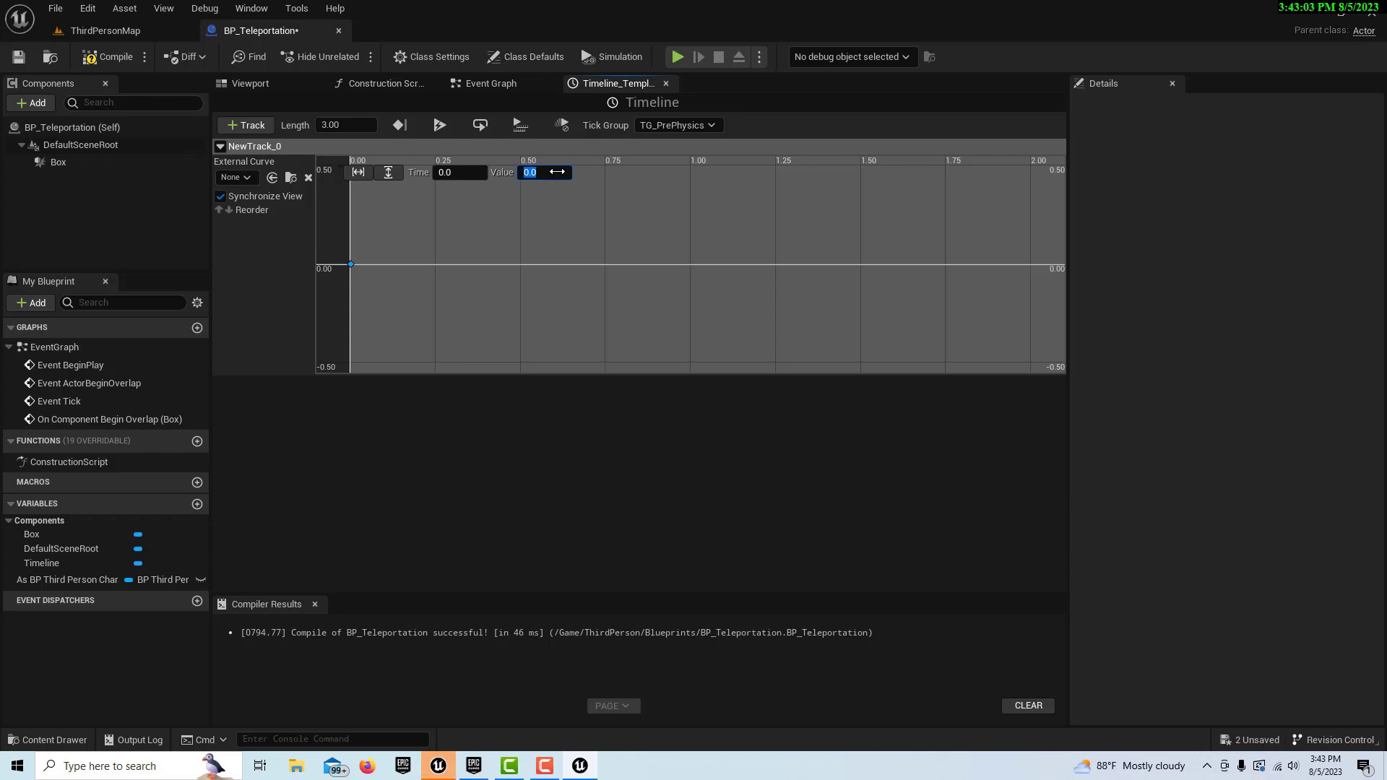
pyautogui.click(607, 214)
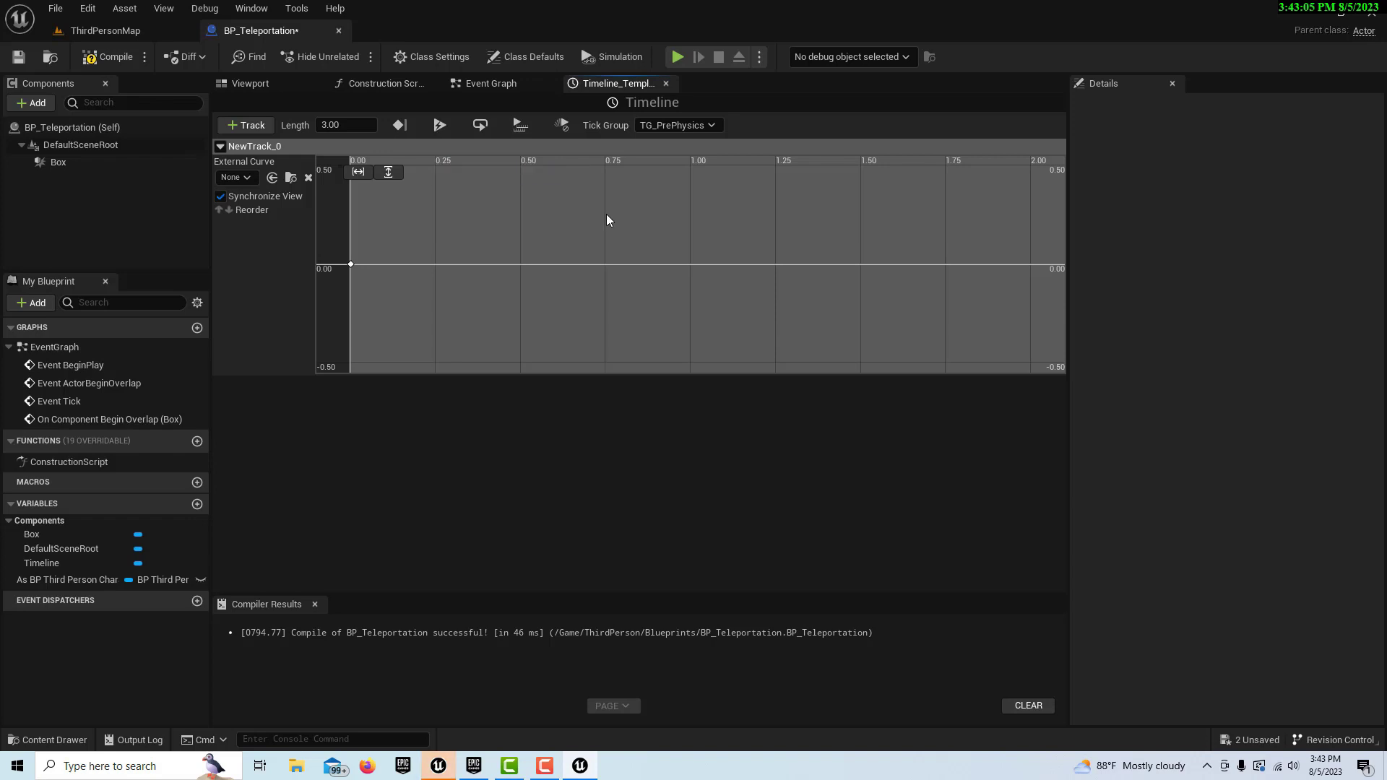
# Add a second key to the NewTrack_0 curve and set its Time to 3 and Value to 552.
pyautogui.rightClick(666, 269)
pyautogui.click(695, 289)
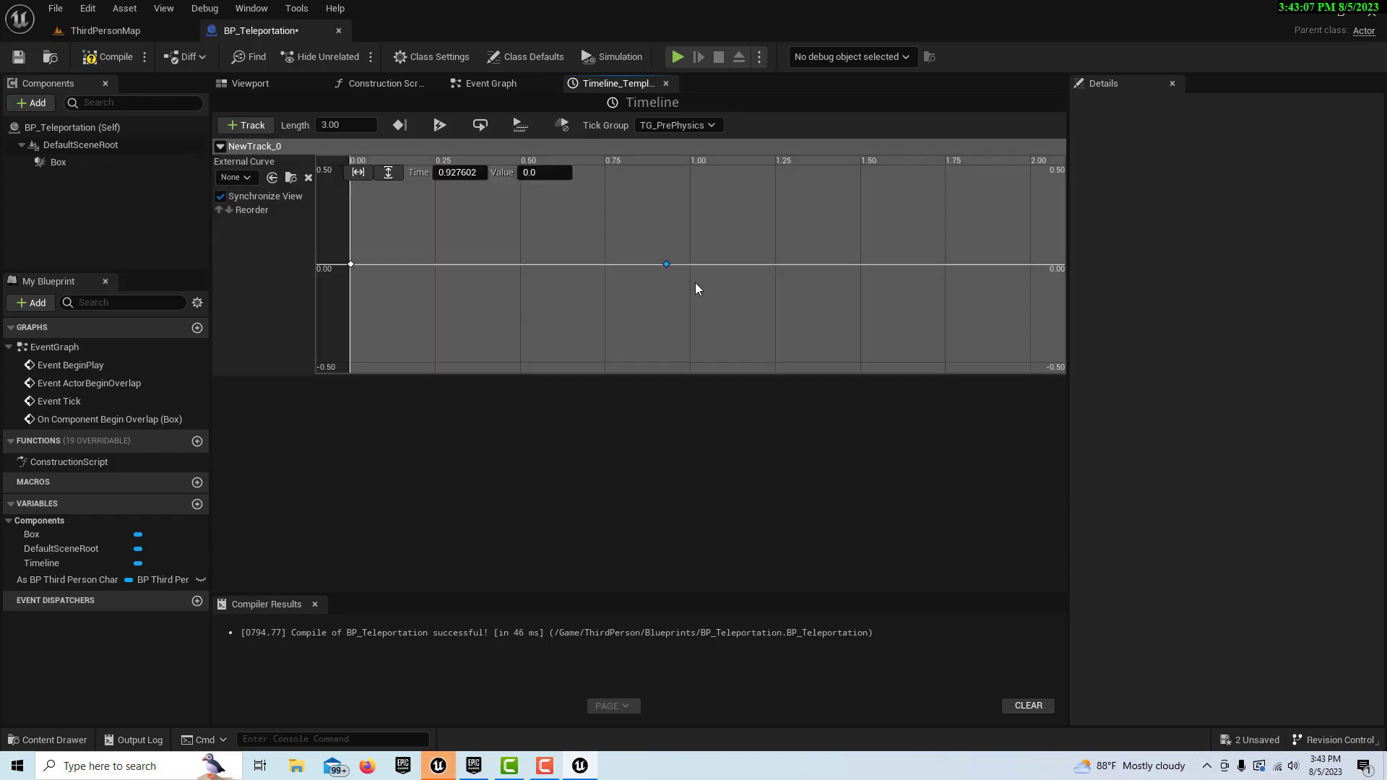
pyautogui.click(458, 172)
pyautogui.write('3')
pyautogui.click(538, 173)
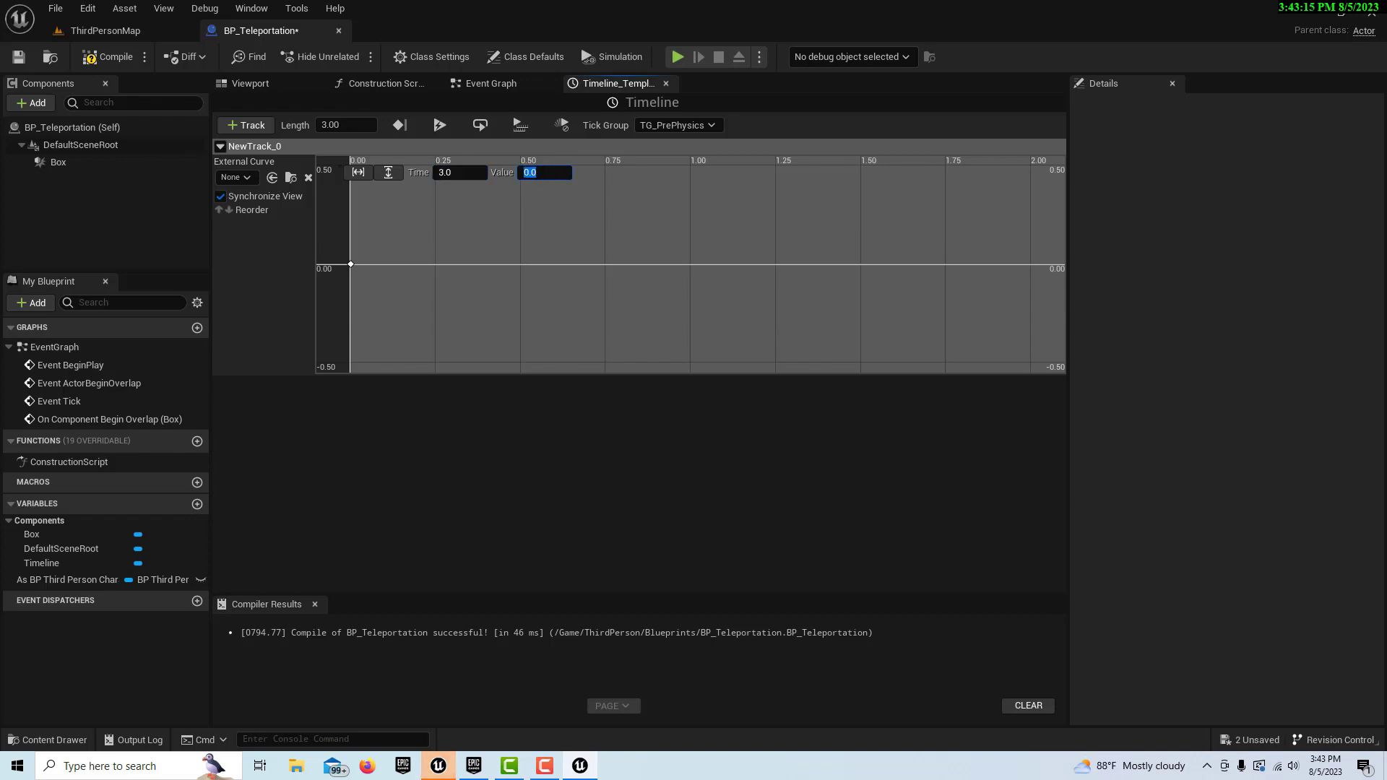
pyautogui.write('552')
pyautogui.press('Return')
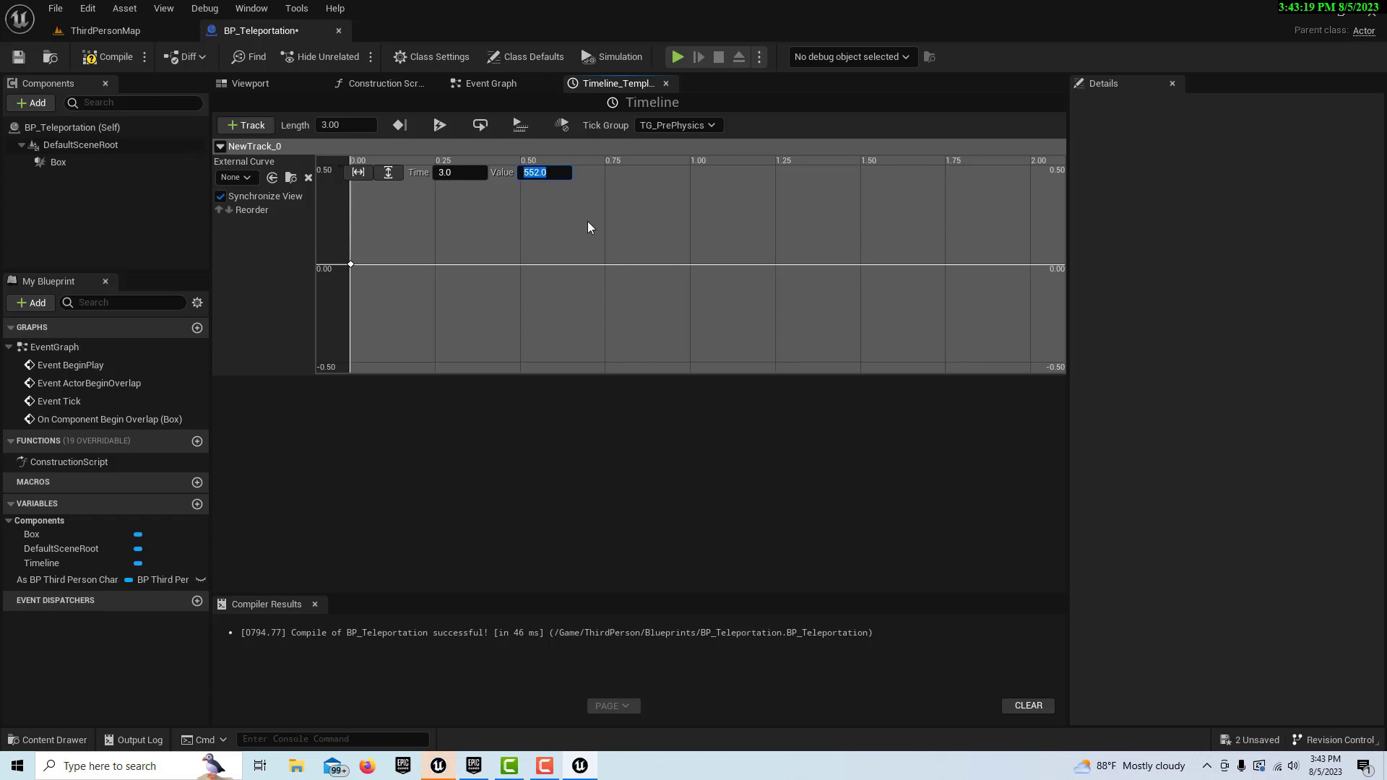
# Fit the curve view to both keys vertically and horizontally, and compile and save the blueprint.
pyautogui.click(388, 172)
pyautogui.click(358, 172)
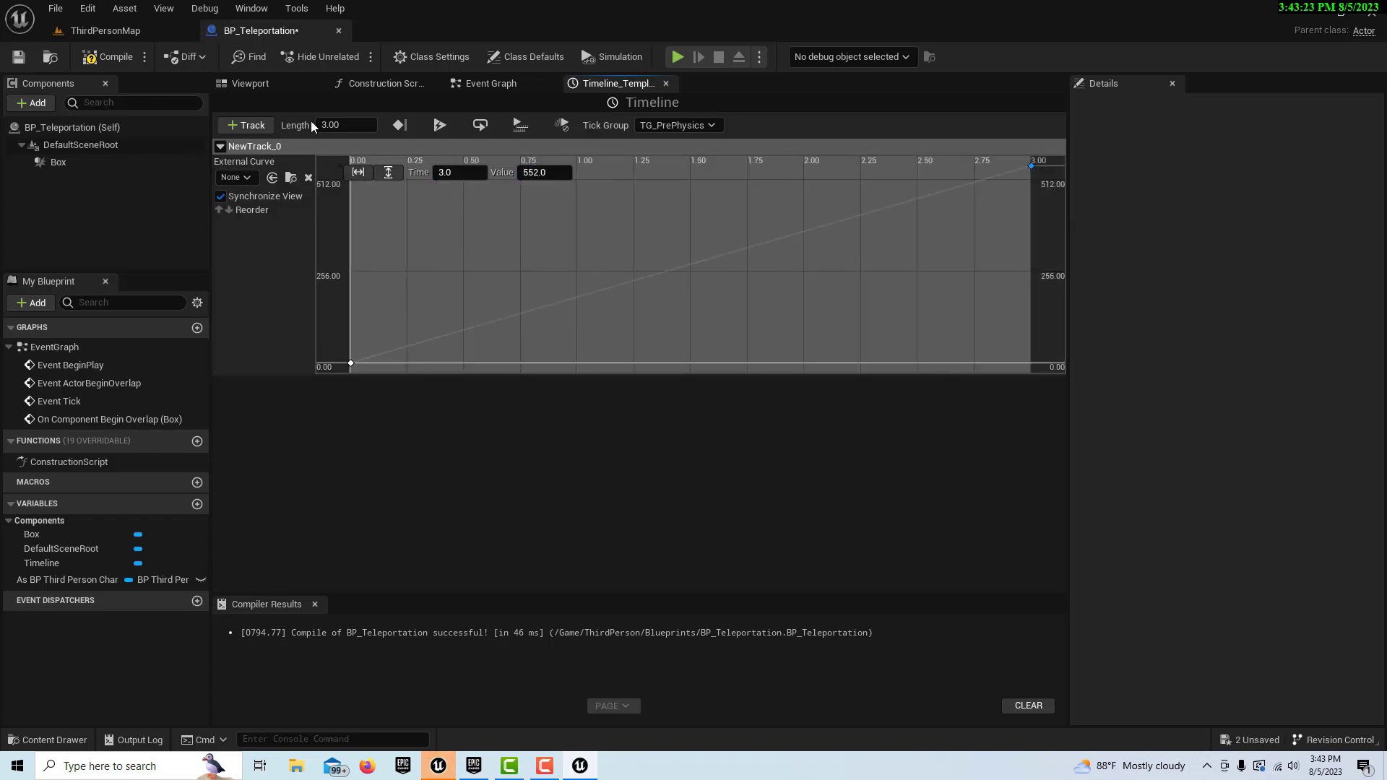
pyautogui.click(109, 61)
pyautogui.click(18, 57)
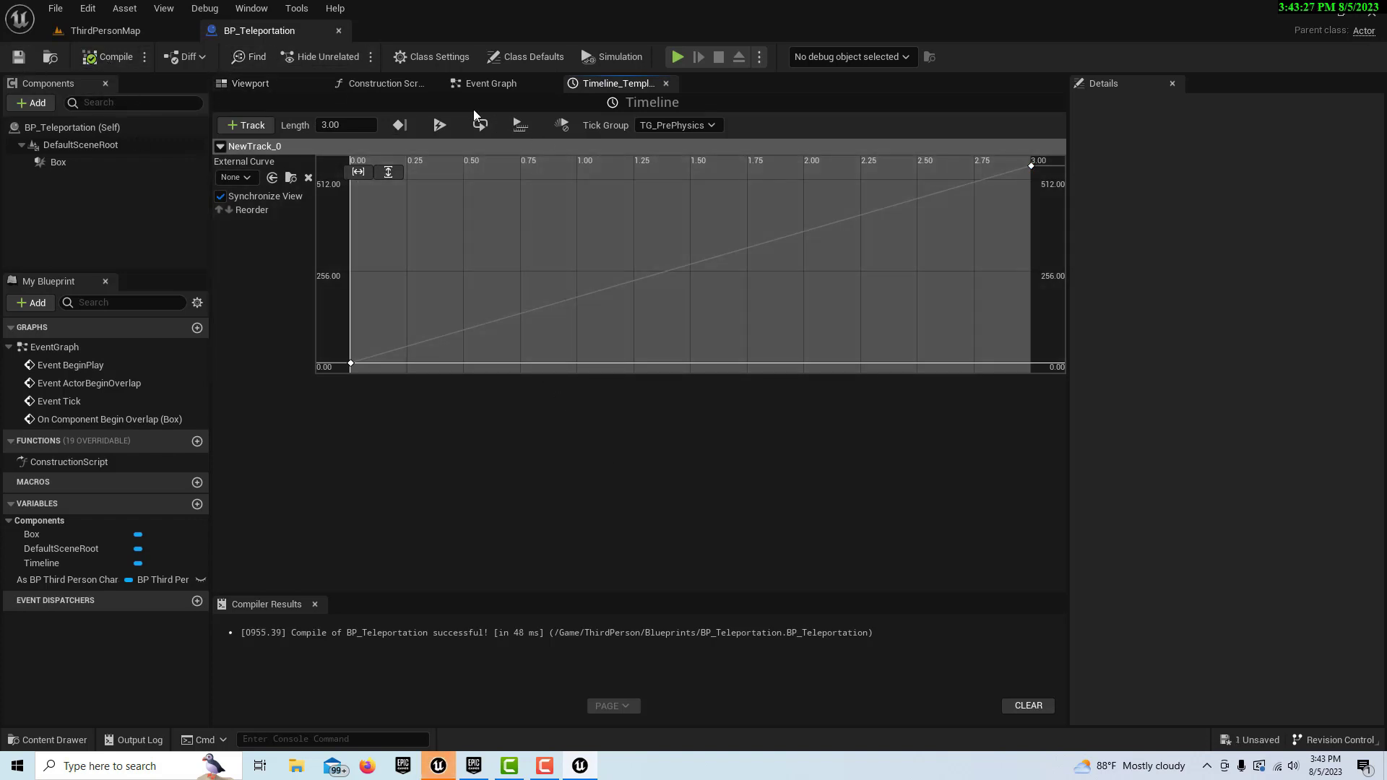
# In the Event Graph, chain execution between the two Create Dynamic Material Instance nodes and connect Mesh to the second node's Target.
pyautogui.click(488, 89)
pyautogui.moveTo(655, 379); pyautogui.dragTo(802, 474, button='right')
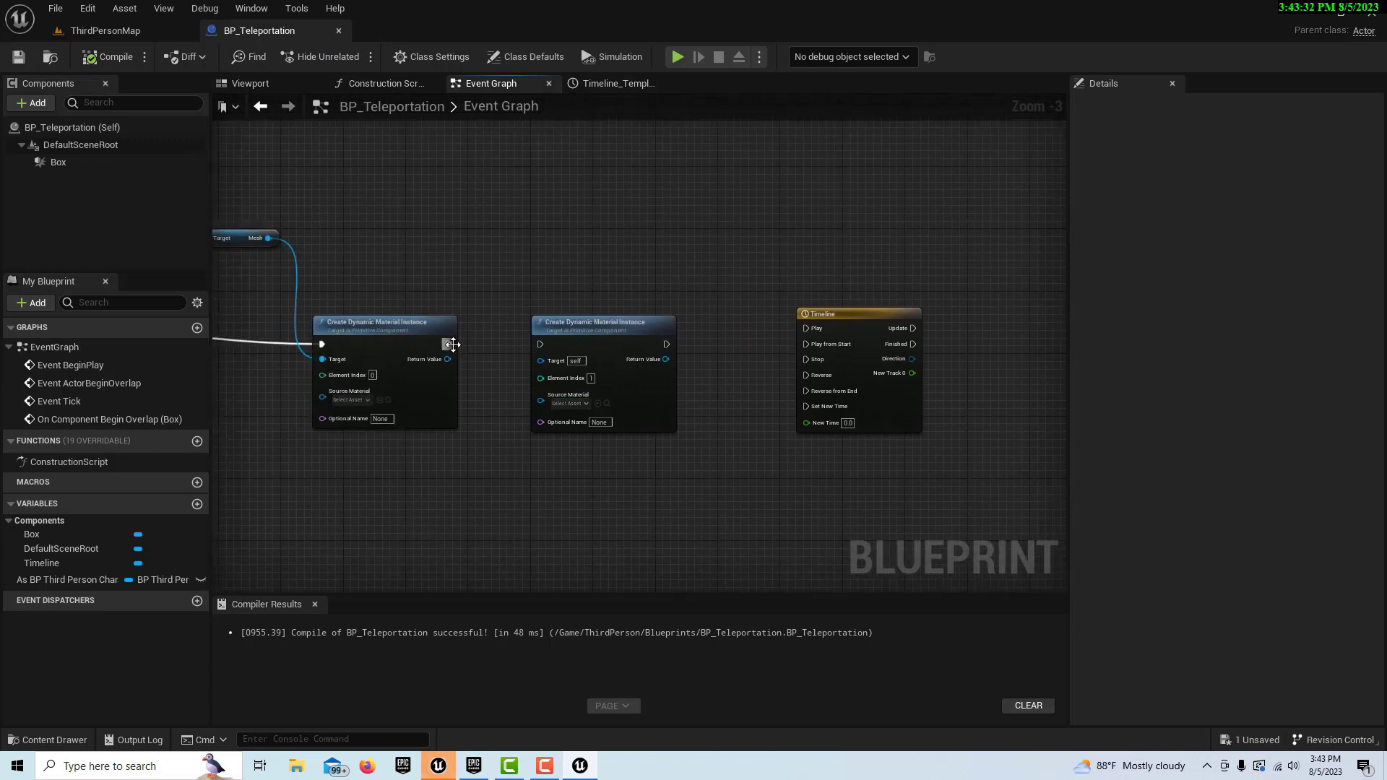
pyautogui.moveTo(449, 344); pyautogui.dragTo(542, 343)
pyautogui.moveTo(451, 547); pyautogui.dragTo(564, 544, button='right')
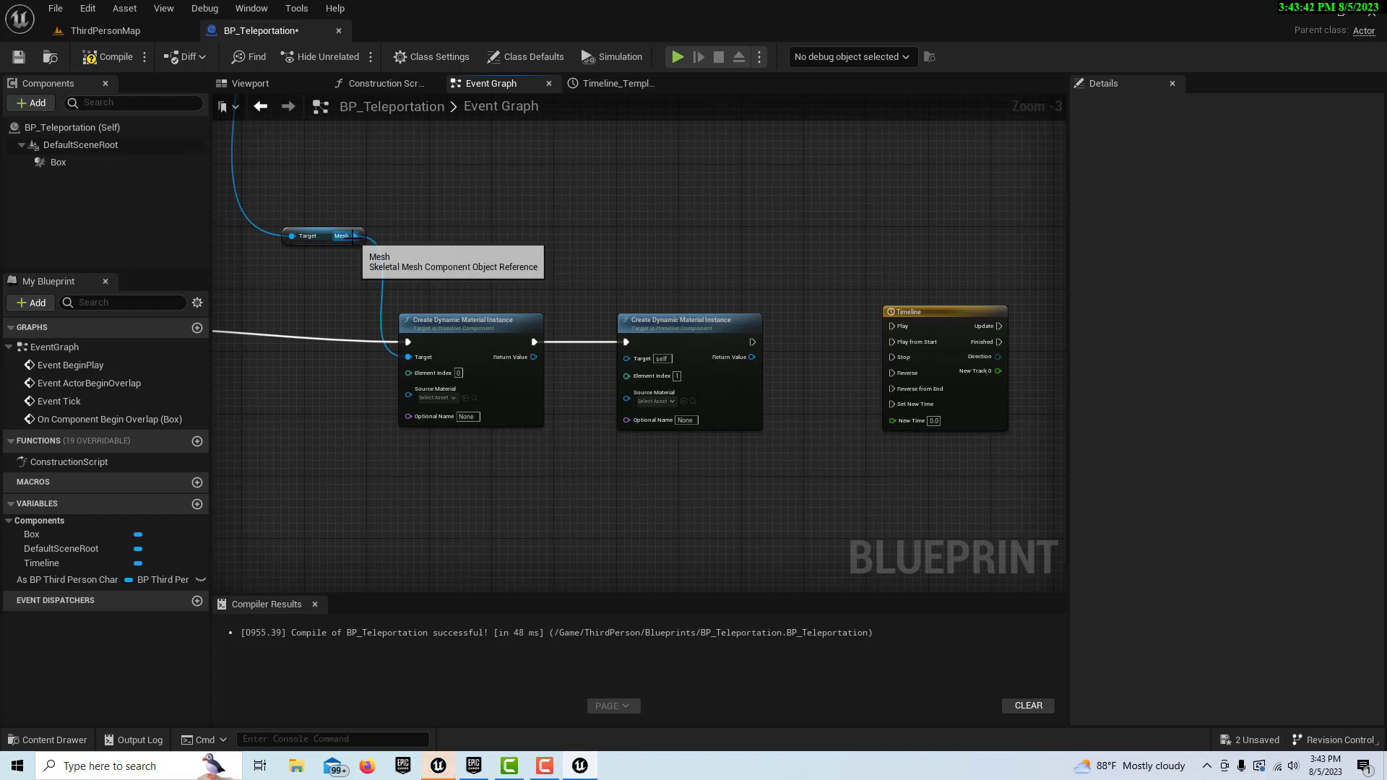
pyautogui.moveTo(354, 236); pyautogui.dragTo(627, 358)
# Move the Element Index 0 material node lower and the Element Index 1 node higher, and bring the Timeline node closer.
pyautogui.moveTo(706, 486); pyautogui.dragTo(608, 459, button='right')
pyautogui.moveTo(413, 369); pyautogui.dragTo(421, 439)
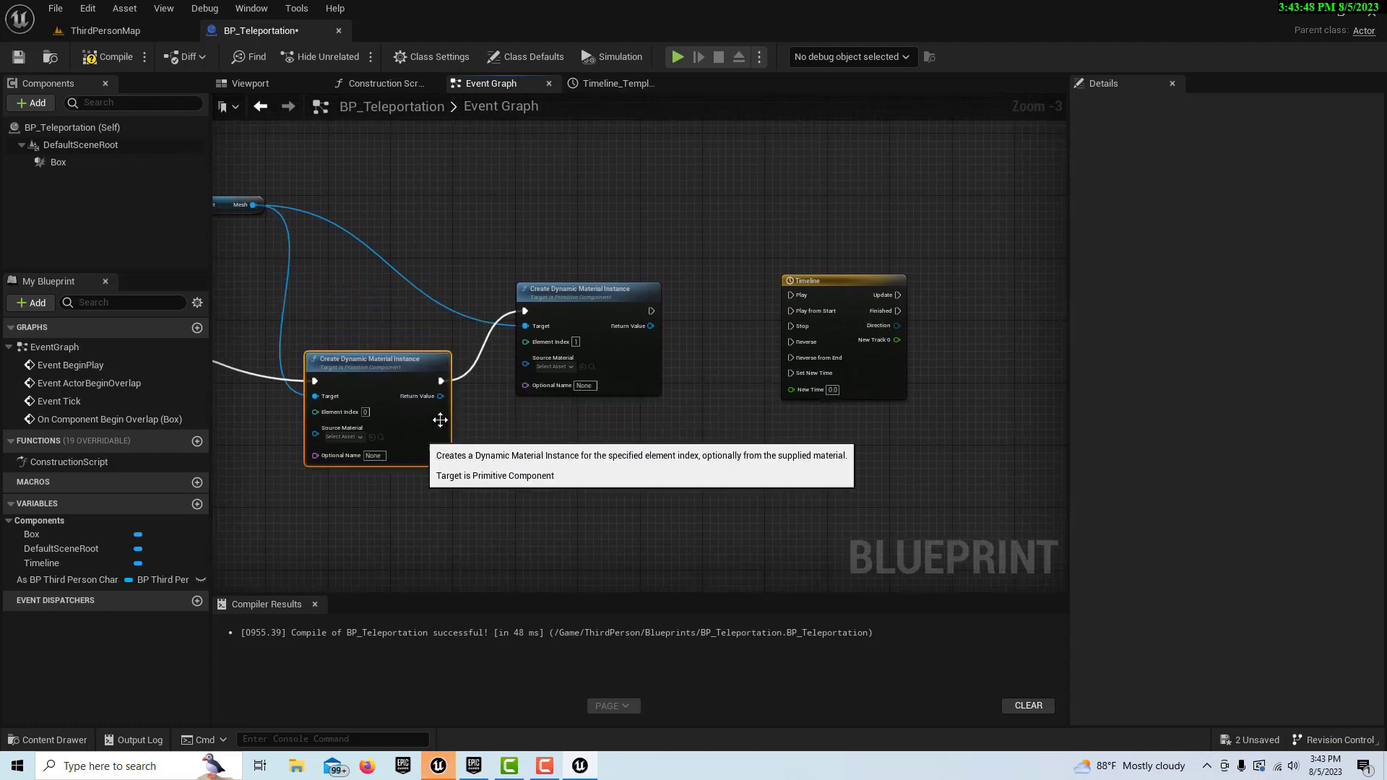
pyautogui.moveTo(605, 297); pyautogui.dragTo(605, 266)
pyautogui.moveTo(721, 453); pyautogui.dragTo(582, 461, button='right')
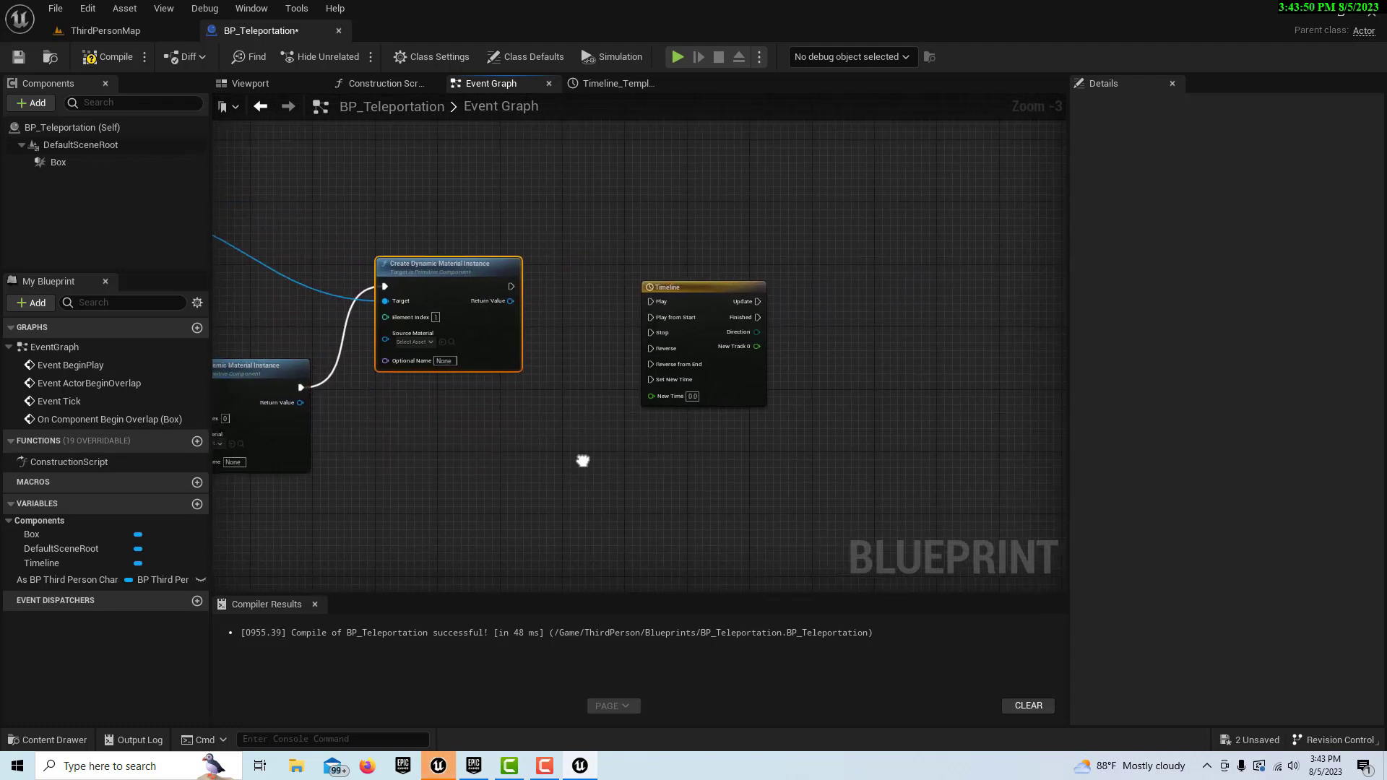
pyautogui.moveTo(697, 285); pyautogui.dragTo(667, 285)
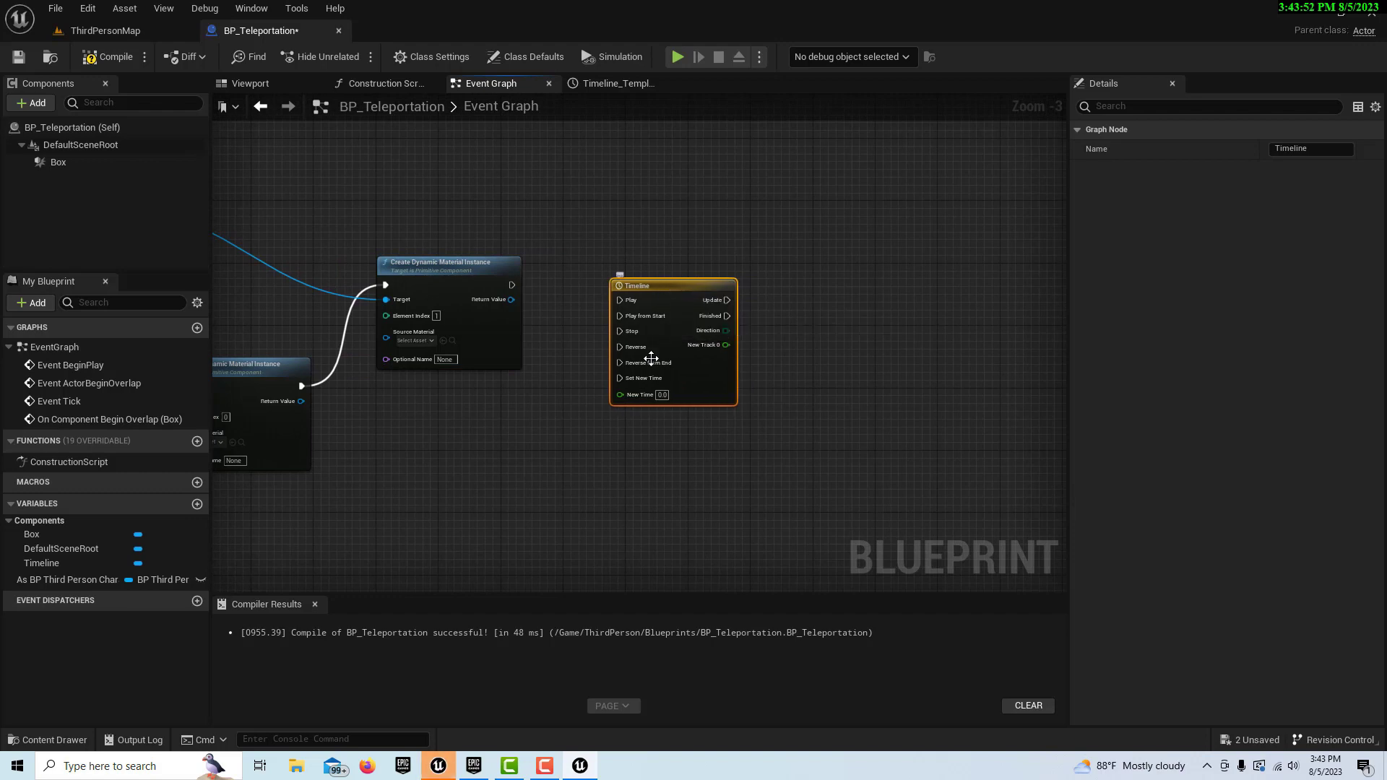
# Add a Set Scalar Parameter Value node from the Element Index 0 node's Return Value and place it beyond the Timeline node.
pyautogui.moveTo(704, 427); pyautogui.dragTo(718, 378, button='right')
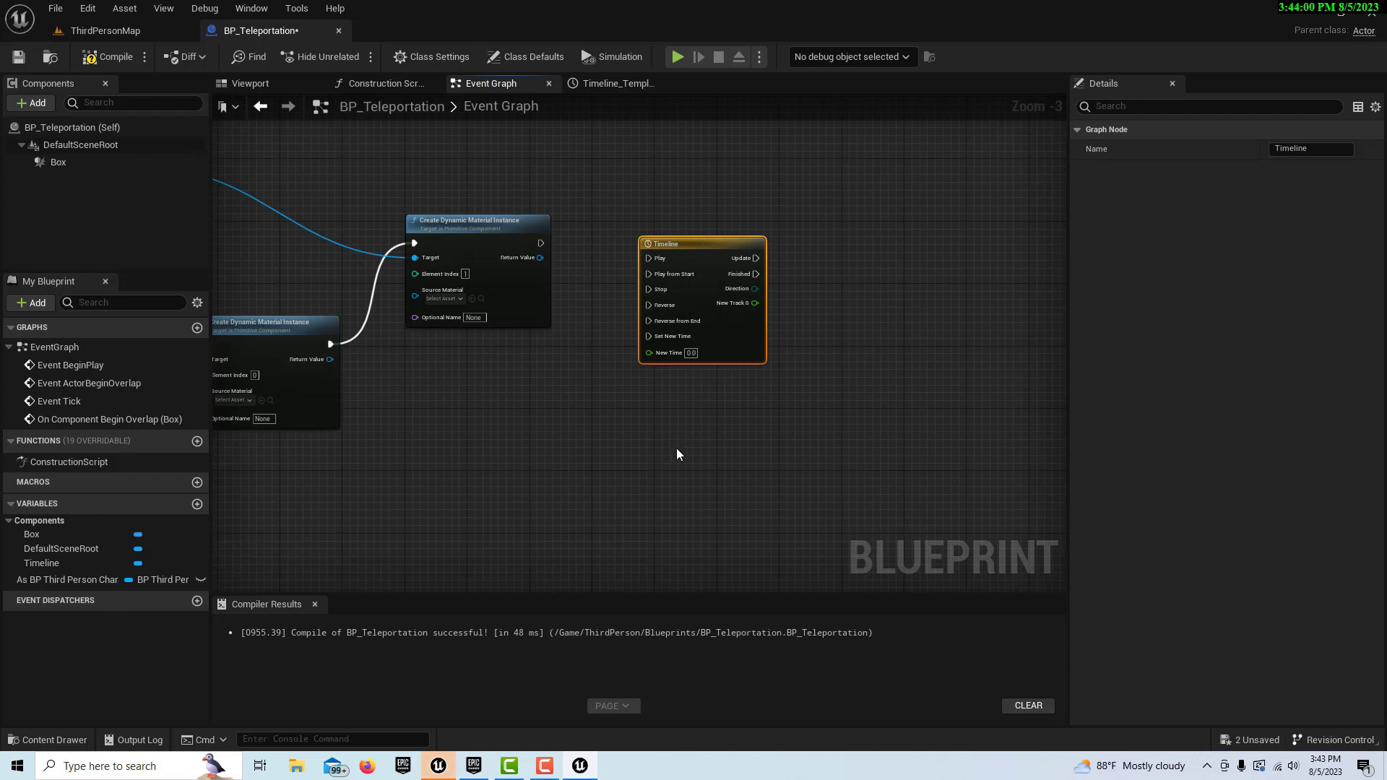
pyautogui.moveTo(677, 454); pyautogui.dragTo(756, 456, button='right')
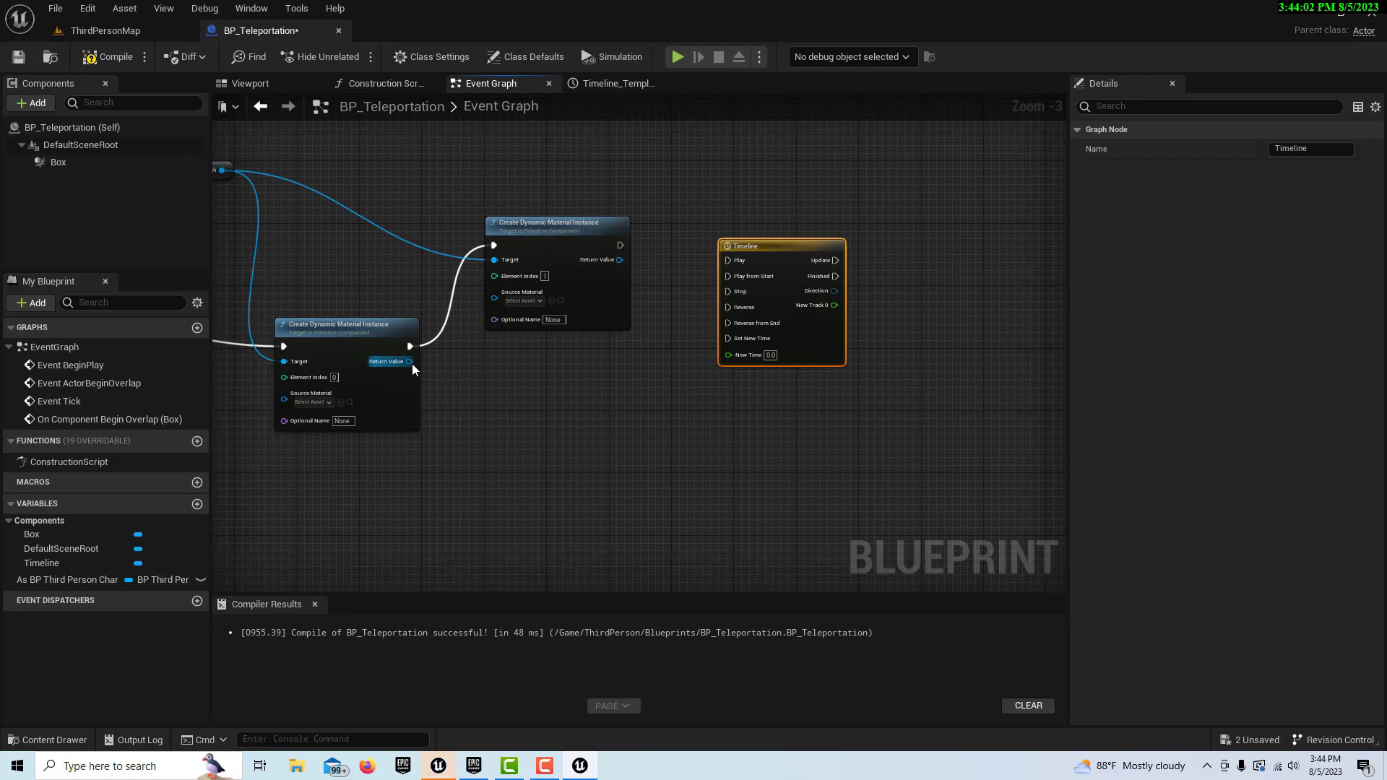
pyautogui.moveTo(409, 361); pyautogui.dragTo(542, 458)
pyautogui.write('s')
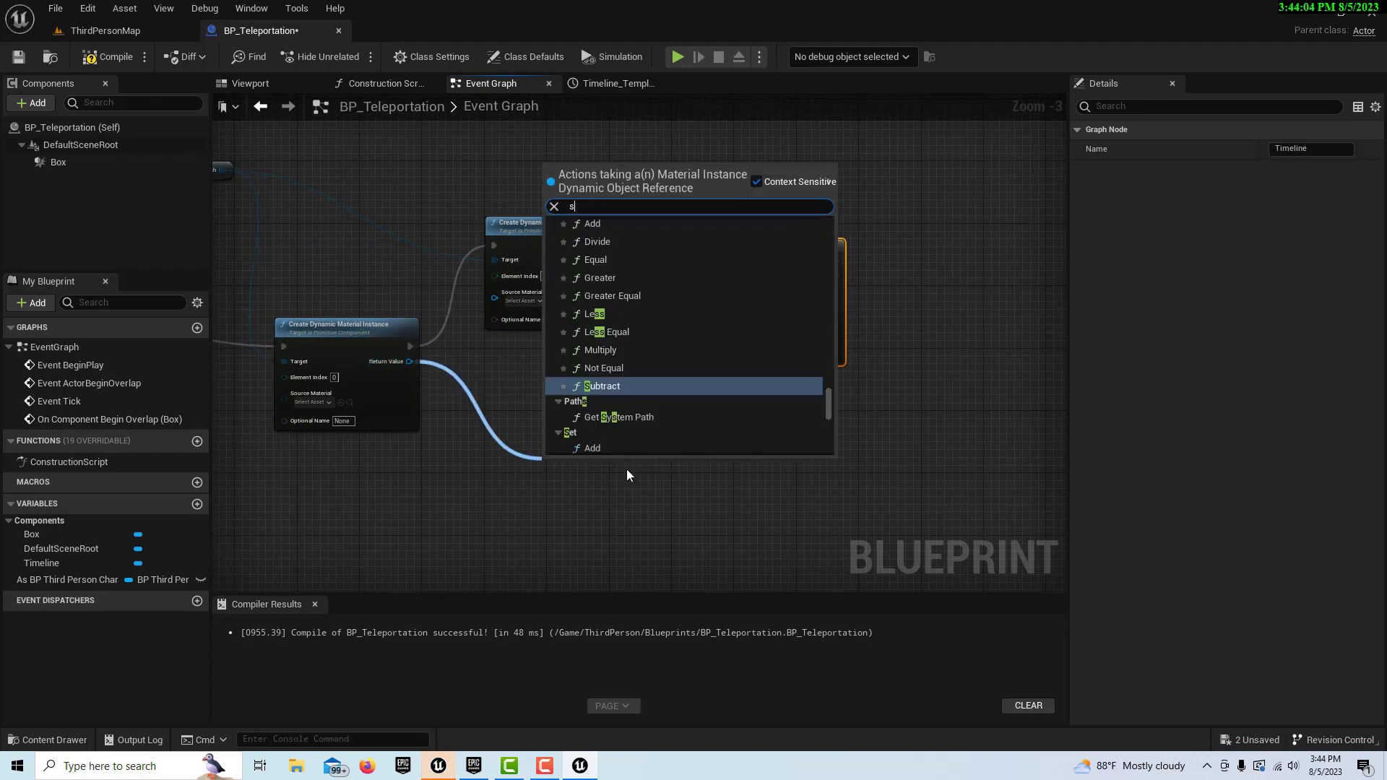
pyautogui.write('et sca')
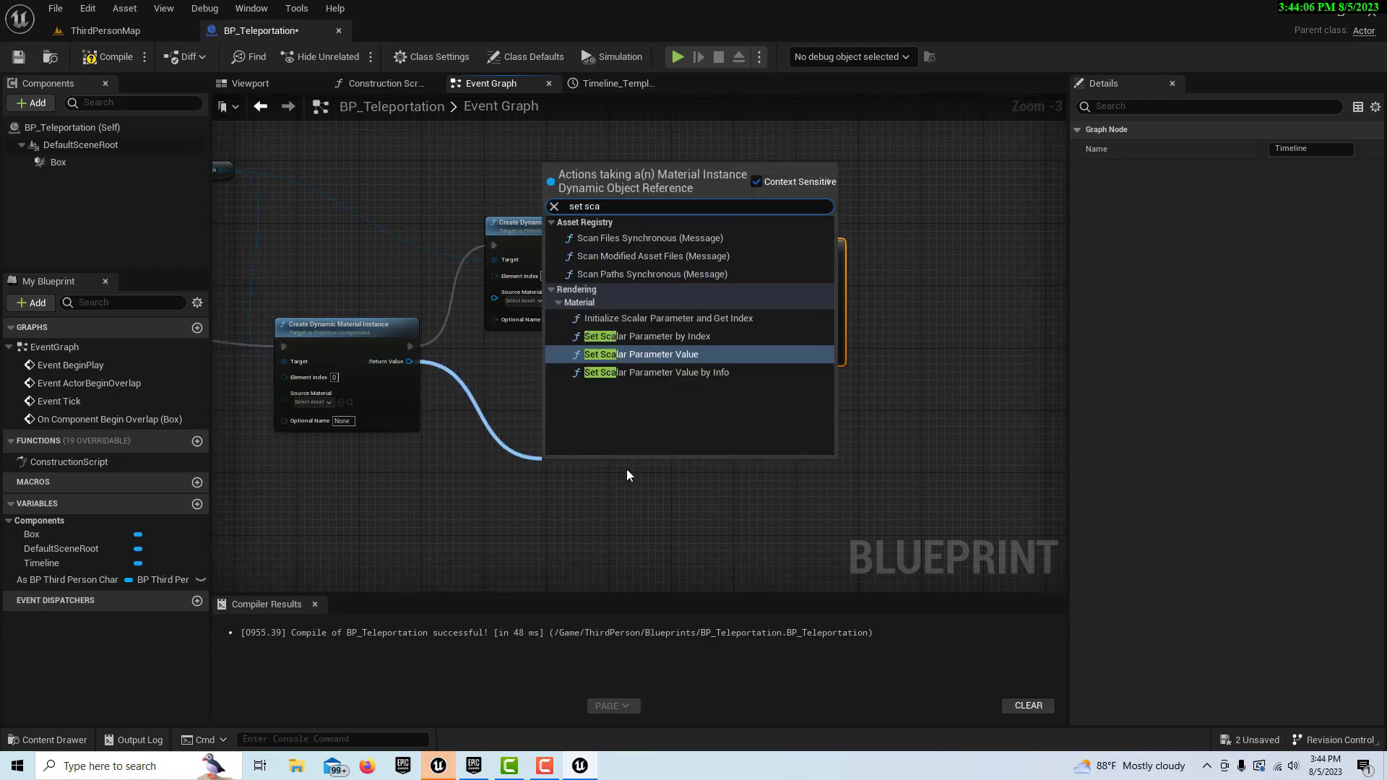
pyautogui.click(687, 354)
pyautogui.moveTo(642, 475); pyautogui.dragTo(992, 354)
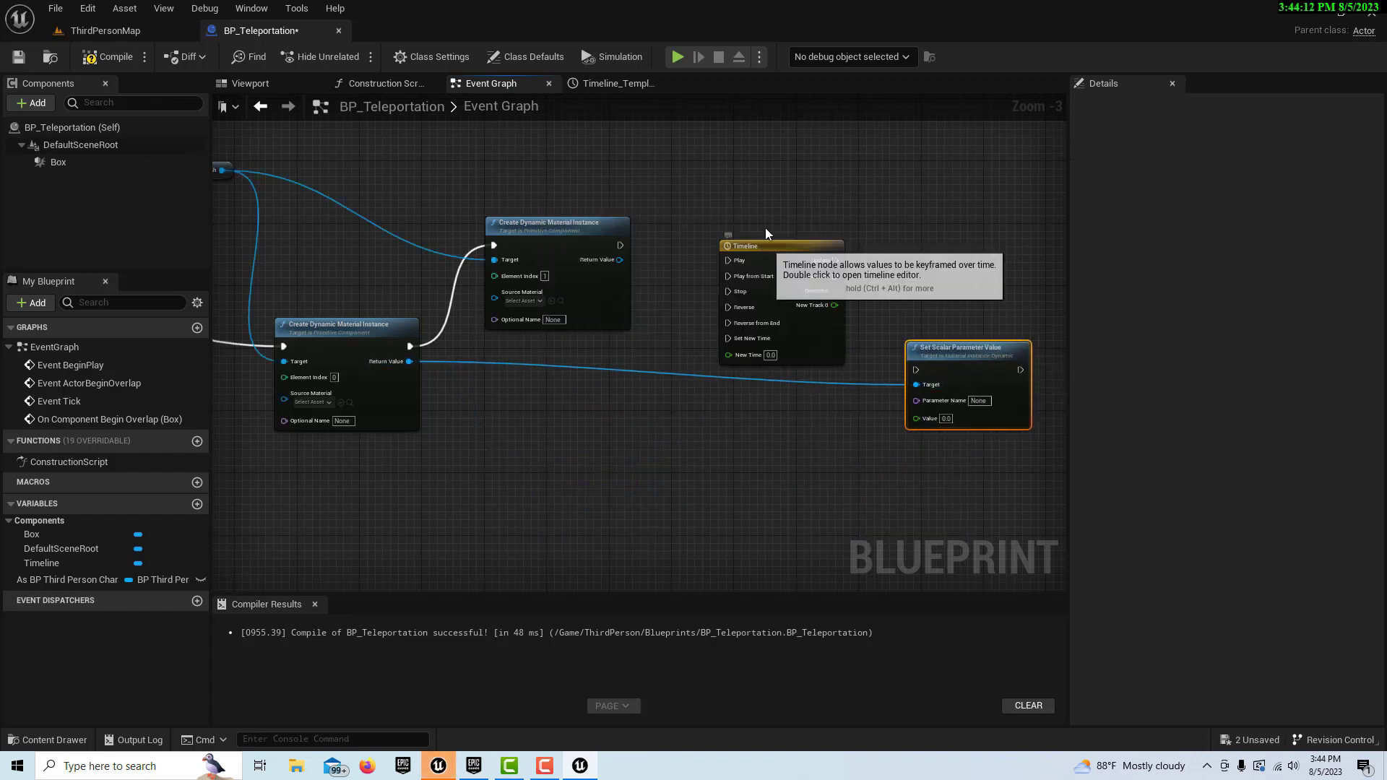
# Connect the Element Index 1 node's Return Value to the Set Scalar Parameter Value Target, routing the wire below the Timeline with a reroute node.
pyautogui.moveTo(766, 246); pyautogui.dragTo(739, 190)
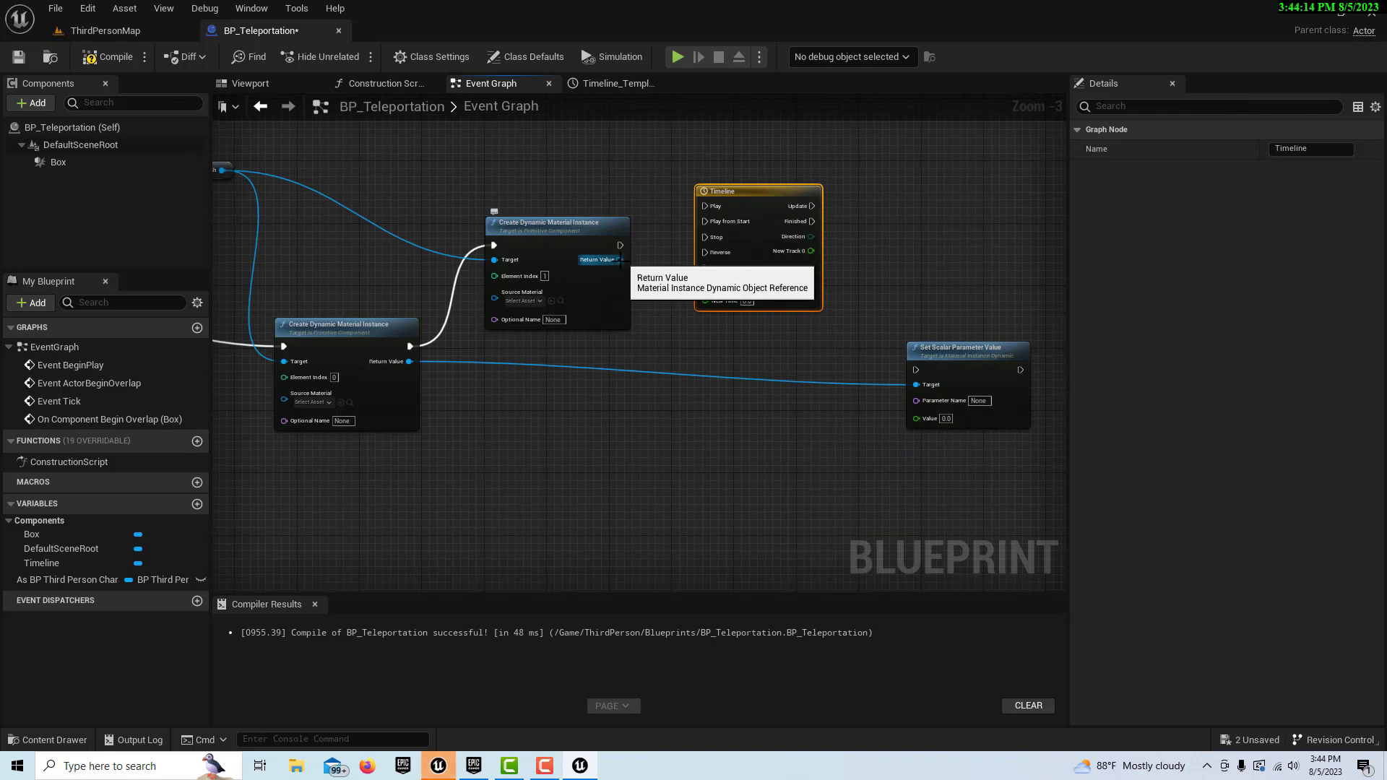
pyautogui.moveTo(622, 259); pyautogui.dragTo(915, 384)
pyautogui.moveTo(786, 188); pyautogui.dragTo(863, 195)
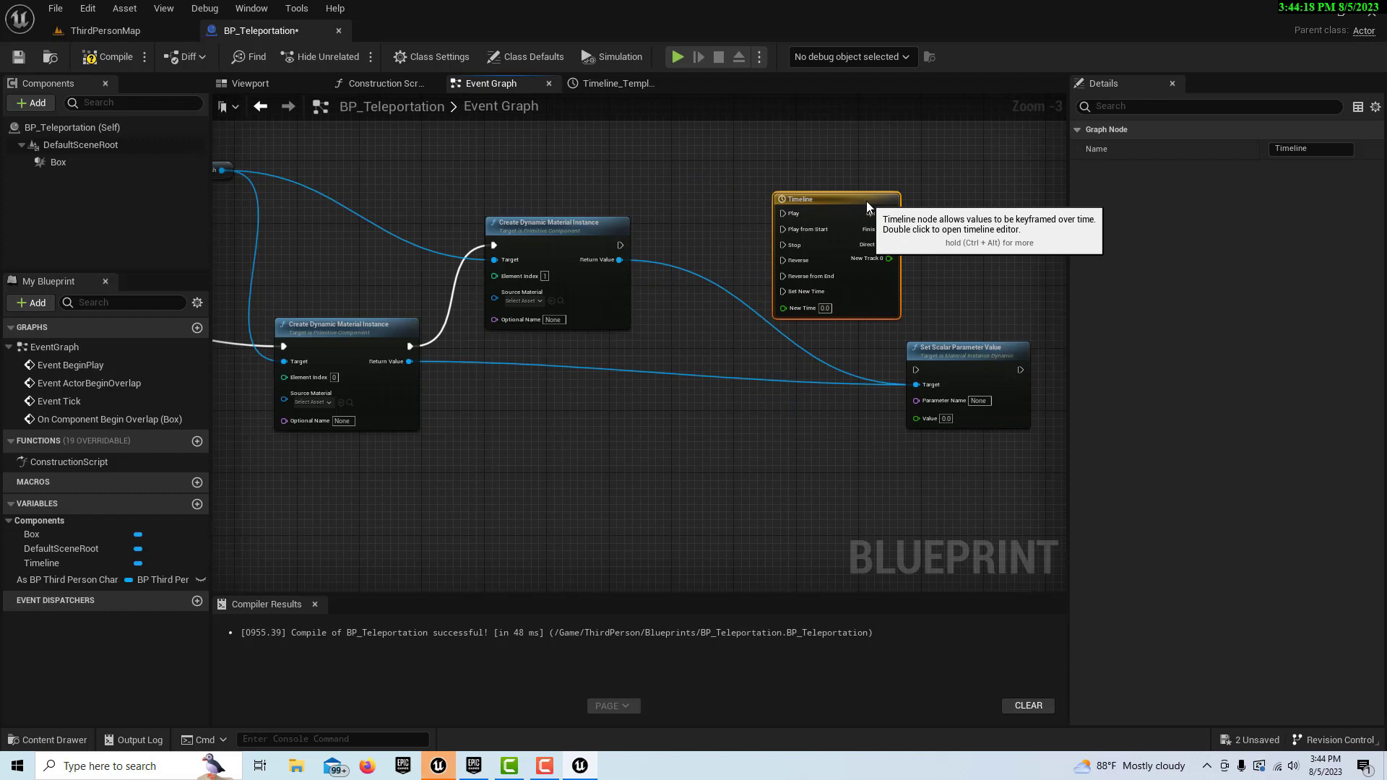
pyautogui.moveTo(994, 351); pyautogui.dragTo(1031, 353)
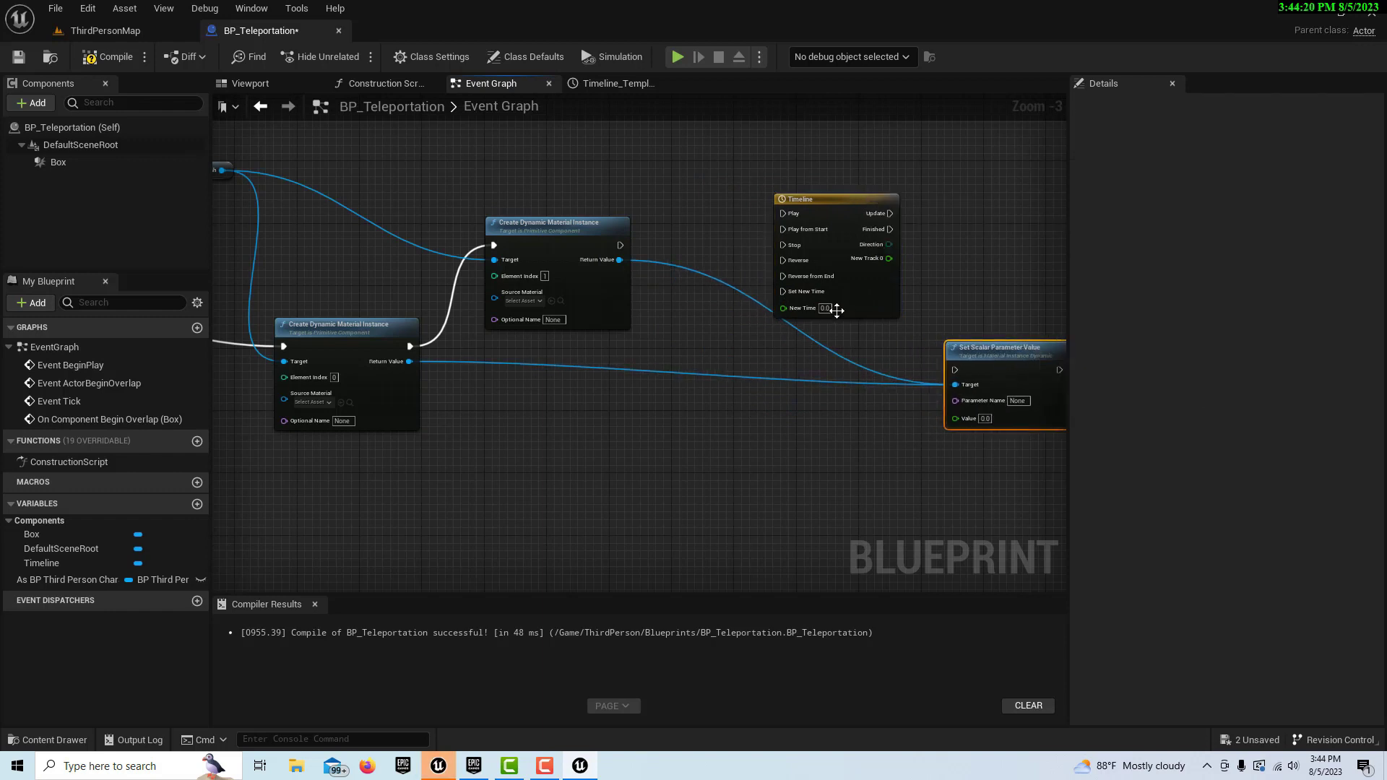
pyautogui.doubleClick(753, 296)
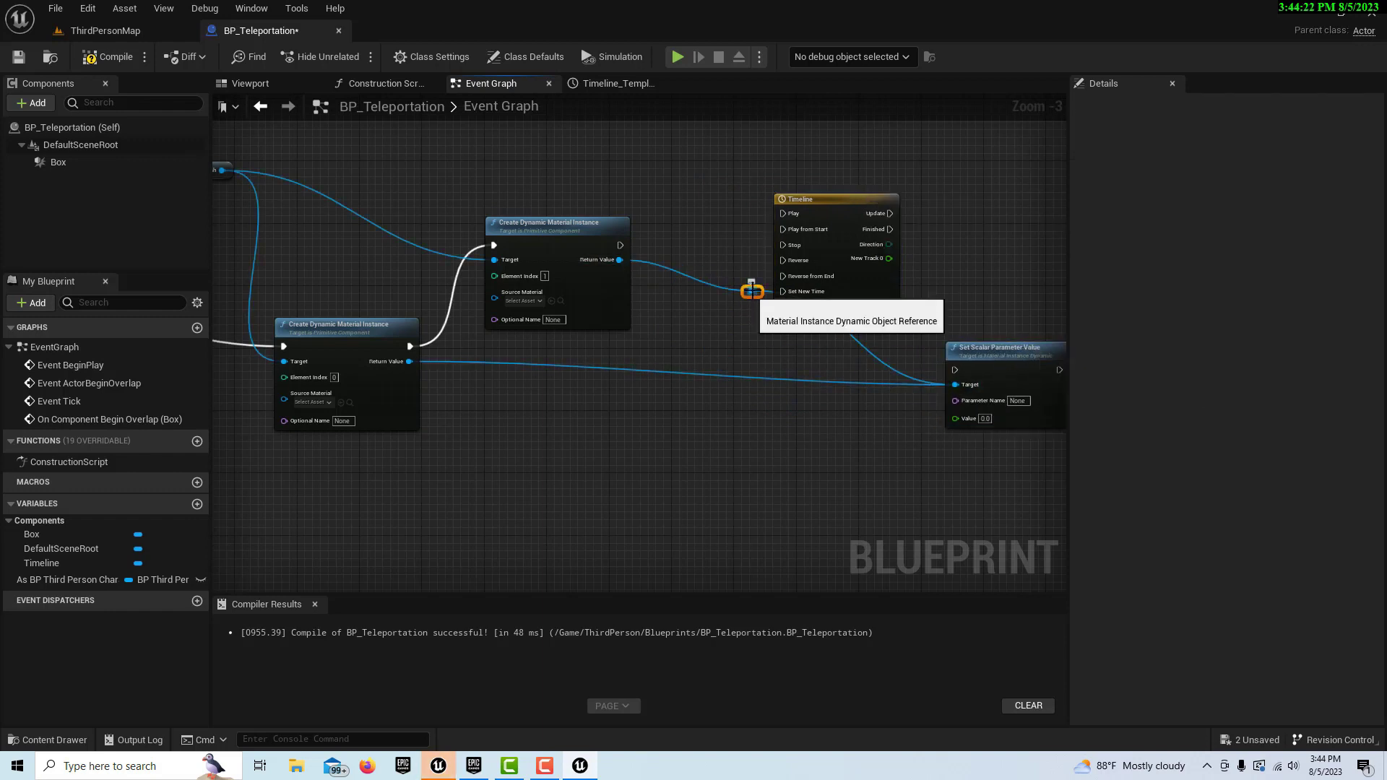
pyautogui.moveTo(759, 296); pyautogui.dragTo(721, 328)
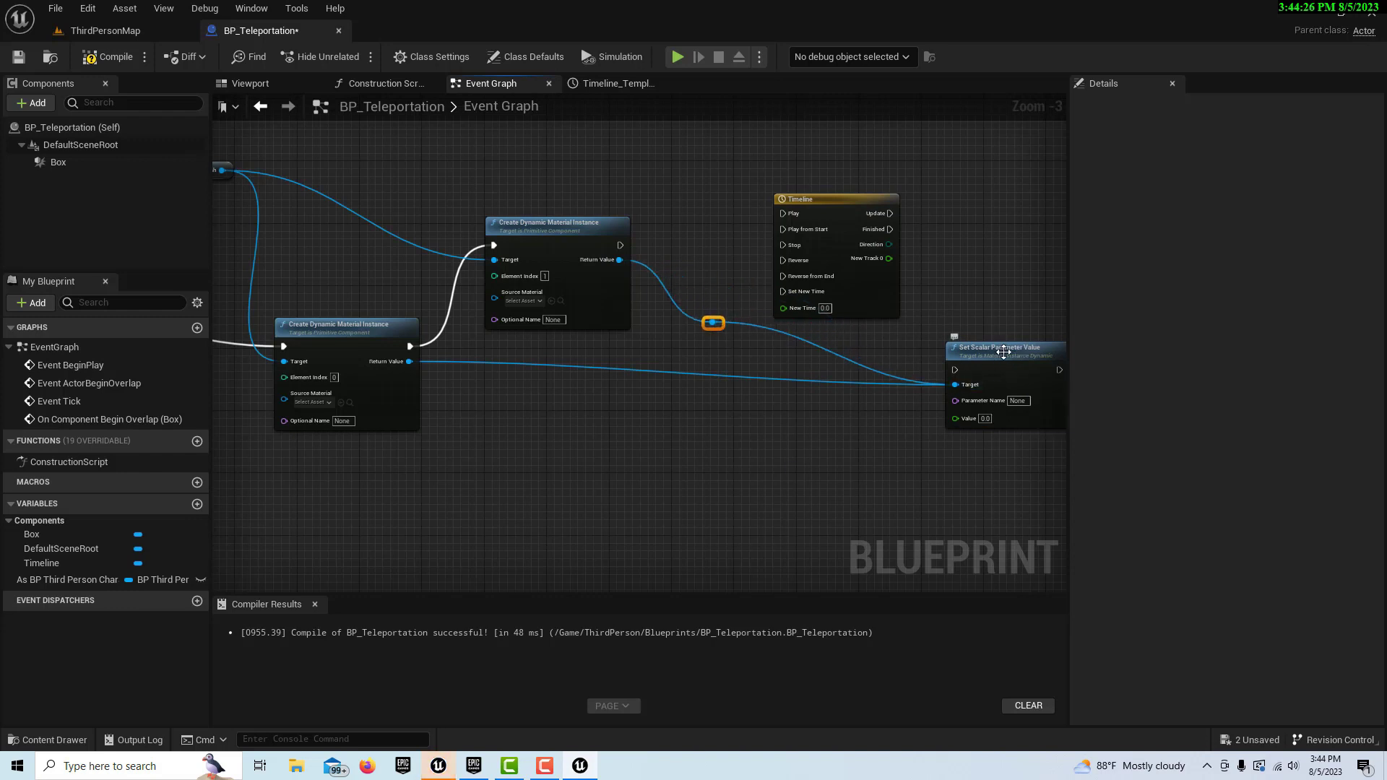
# Wire the Element Index 1 node into Play from Start, and connect Timeline Update and New Track 0 to Set Scalar Parameter Value's execution and Value inputs.
pyautogui.moveTo(699, 486)
pyautogui.mouseDown(button='right')
pyautogui.moveTo(752, 492)
pyautogui.moveTo(711, 499)
pyautogui.mouseUp(button='right')
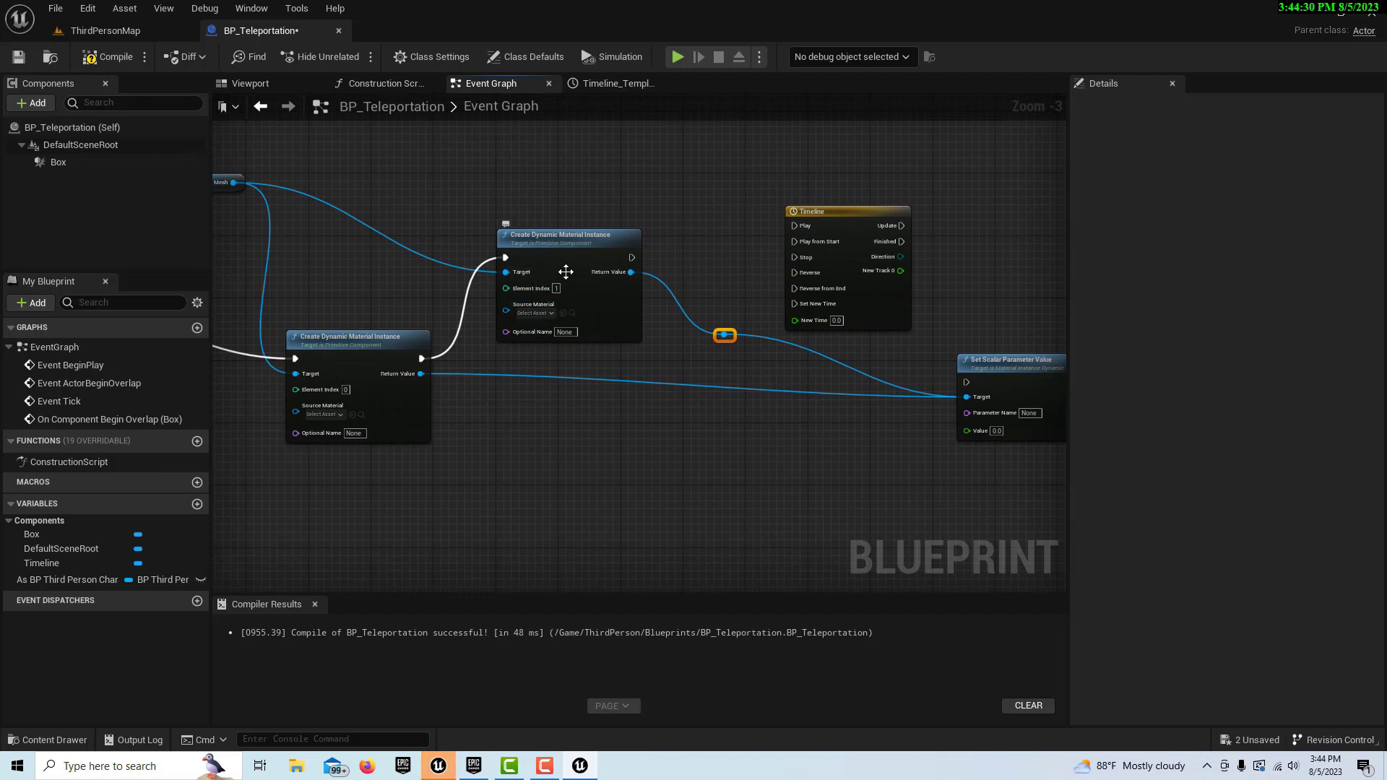
pyautogui.moveTo(667, 509); pyautogui.dragTo(577, 533, button='right')
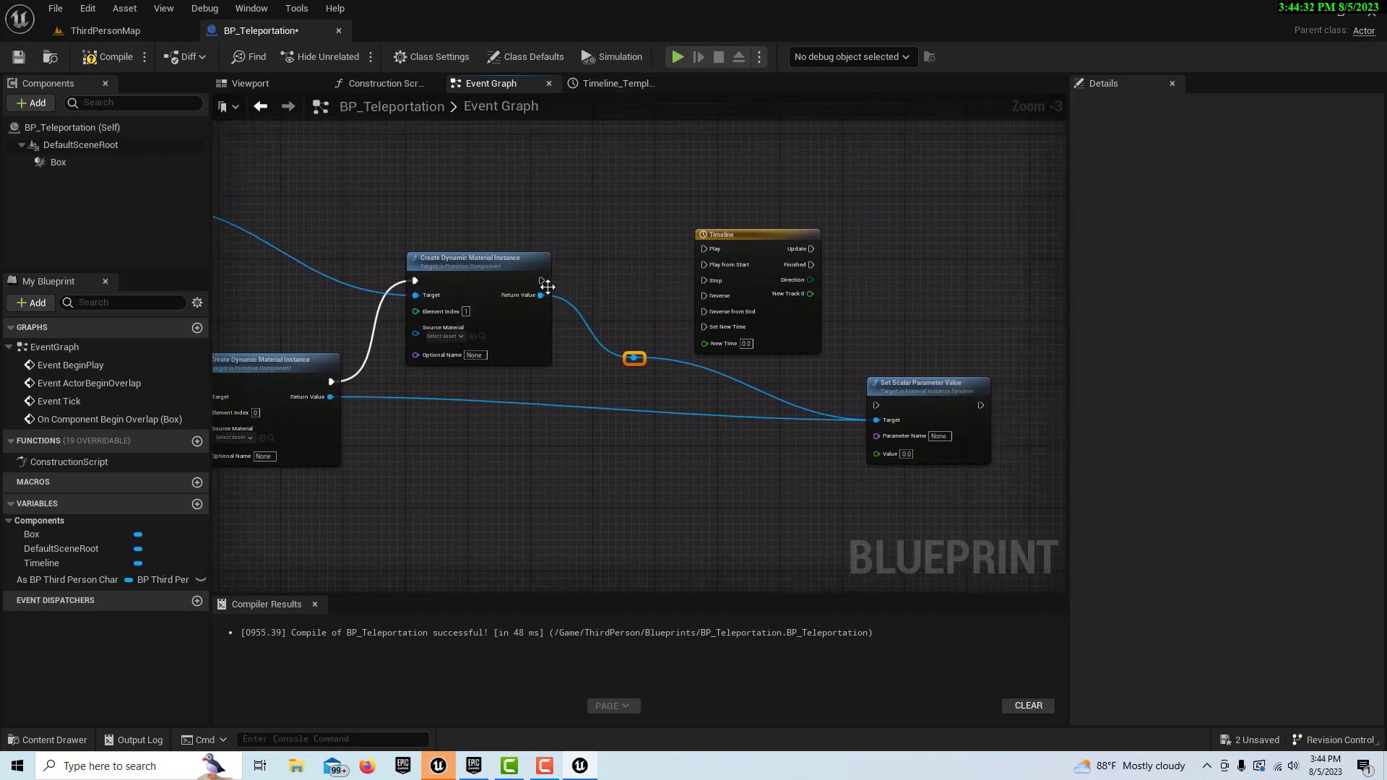
pyautogui.moveTo(541, 281); pyautogui.dragTo(702, 262)
pyautogui.moveTo(812, 248); pyautogui.dragTo(875, 405)
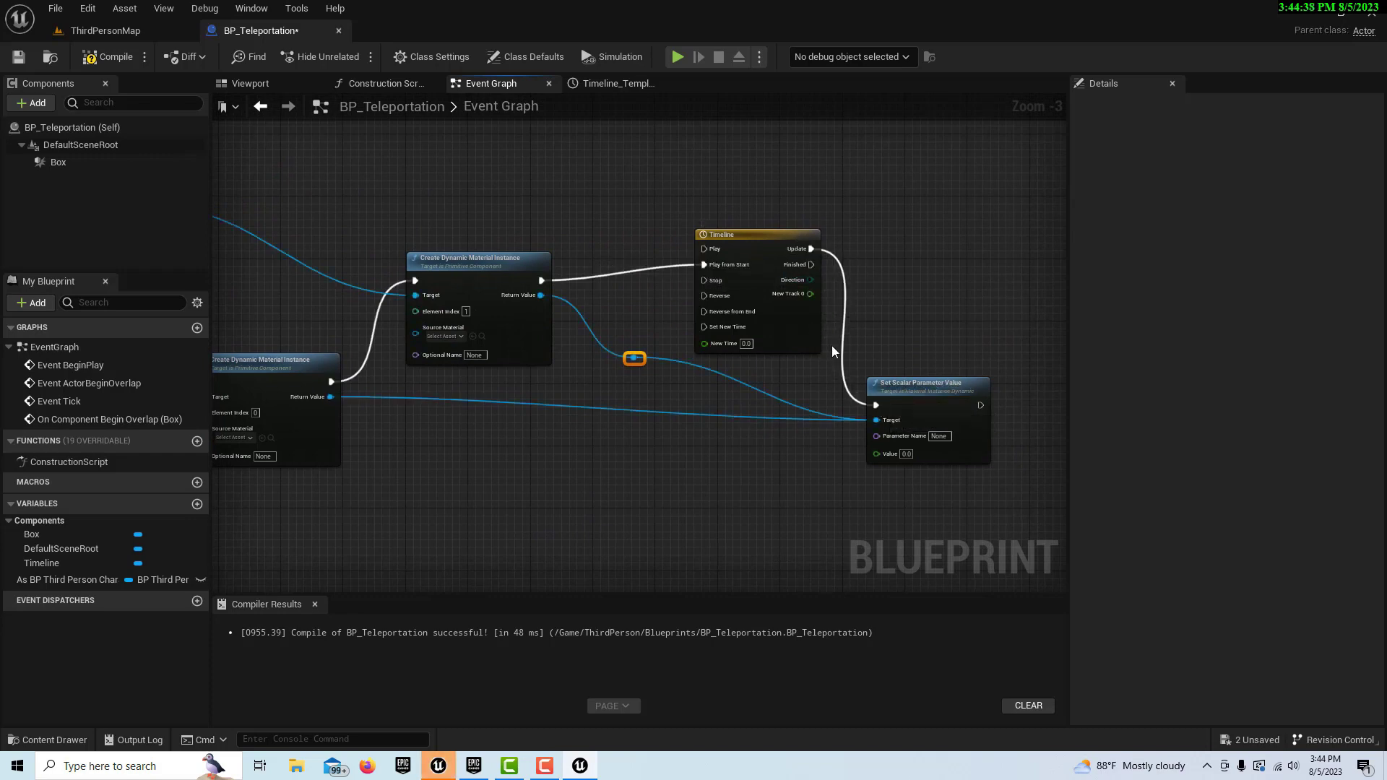
pyautogui.moveTo(809, 294); pyautogui.dragTo(873, 452)
pyautogui.moveTo(924, 385); pyautogui.dragTo(982, 333)
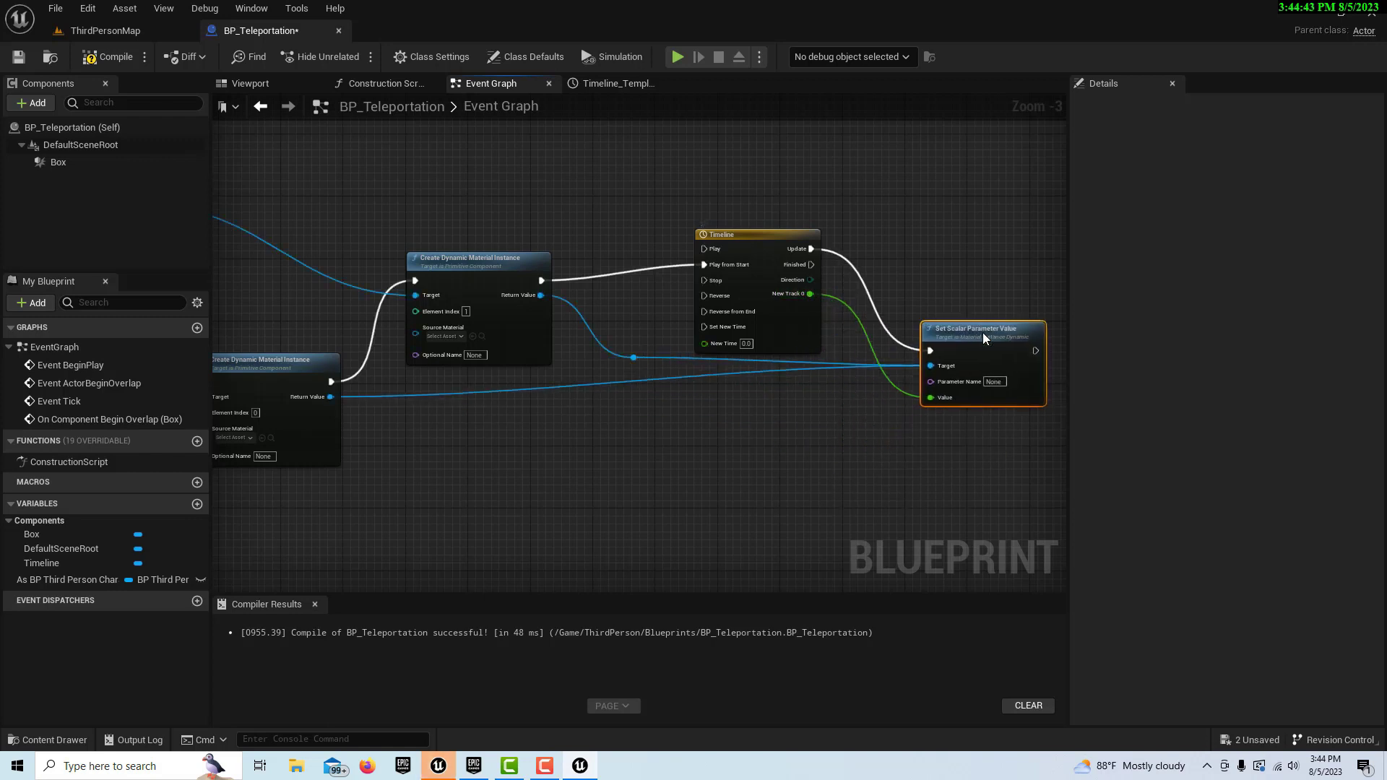
# Delete the disabled Event ActorBeginOverlap and Event Tick nodes from the Event Graph.
pyautogui.moveTo(892, 462); pyautogui.dragTo(865, 480, button='right')
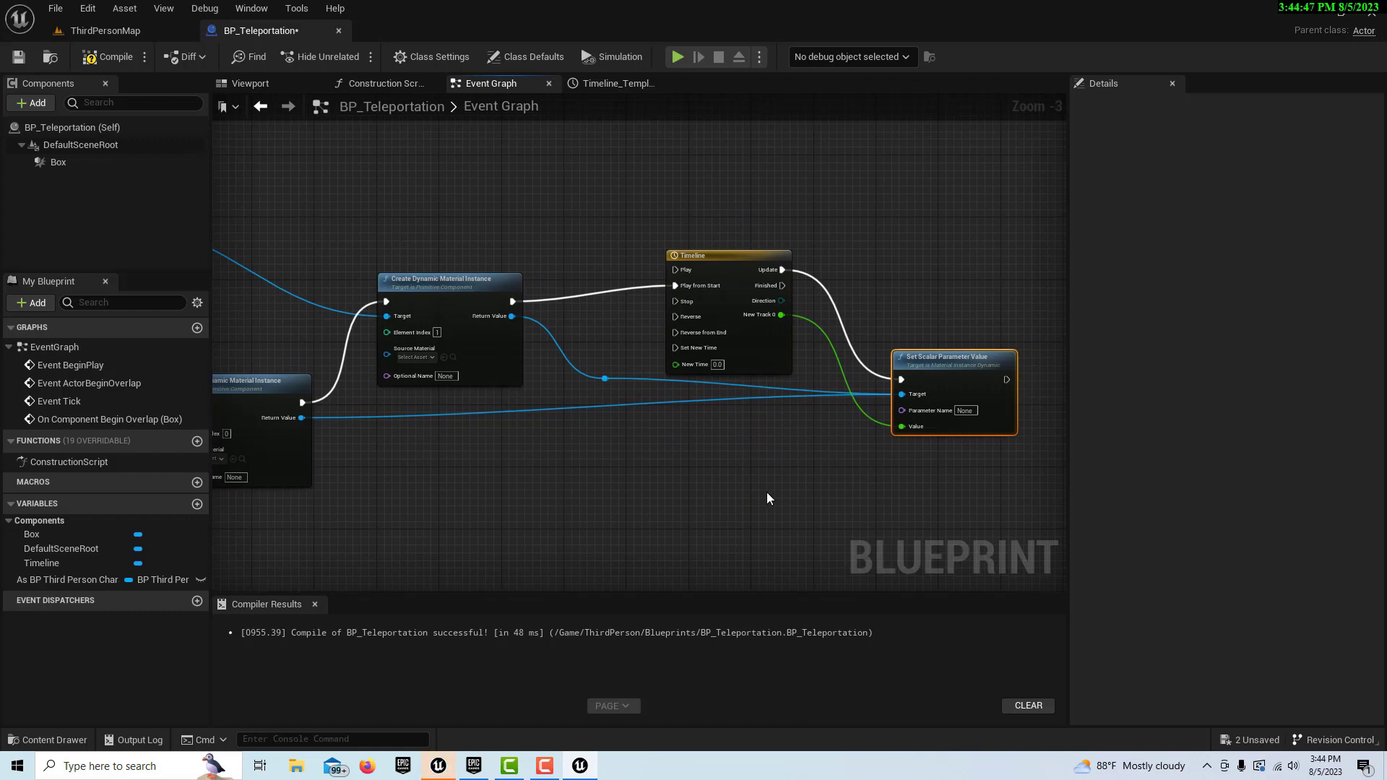
pyautogui.moveTo(765, 491); pyautogui.dragTo(801, 493, button='right')
pyautogui.scroll(-2, 794, 492)
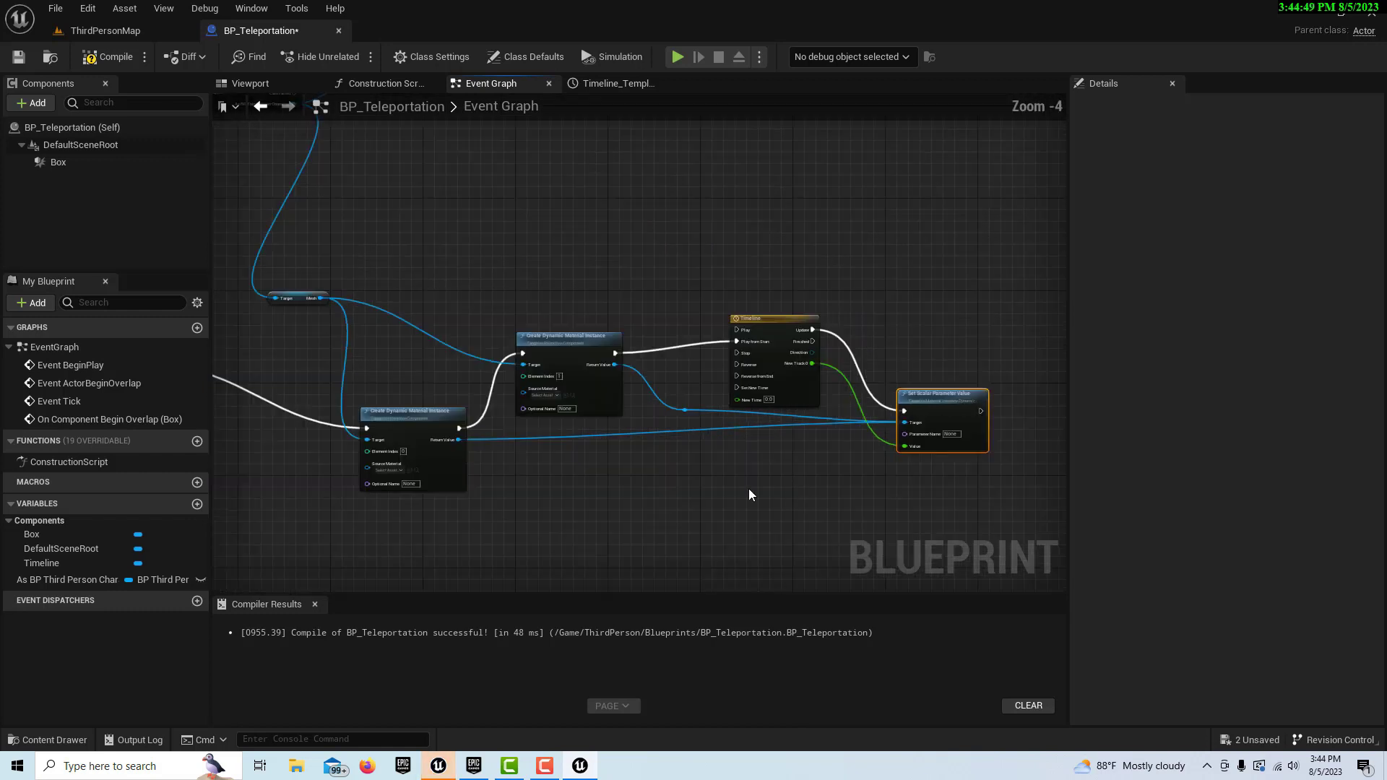
pyautogui.moveTo(666, 503); pyautogui.dragTo(744, 511, button='right')
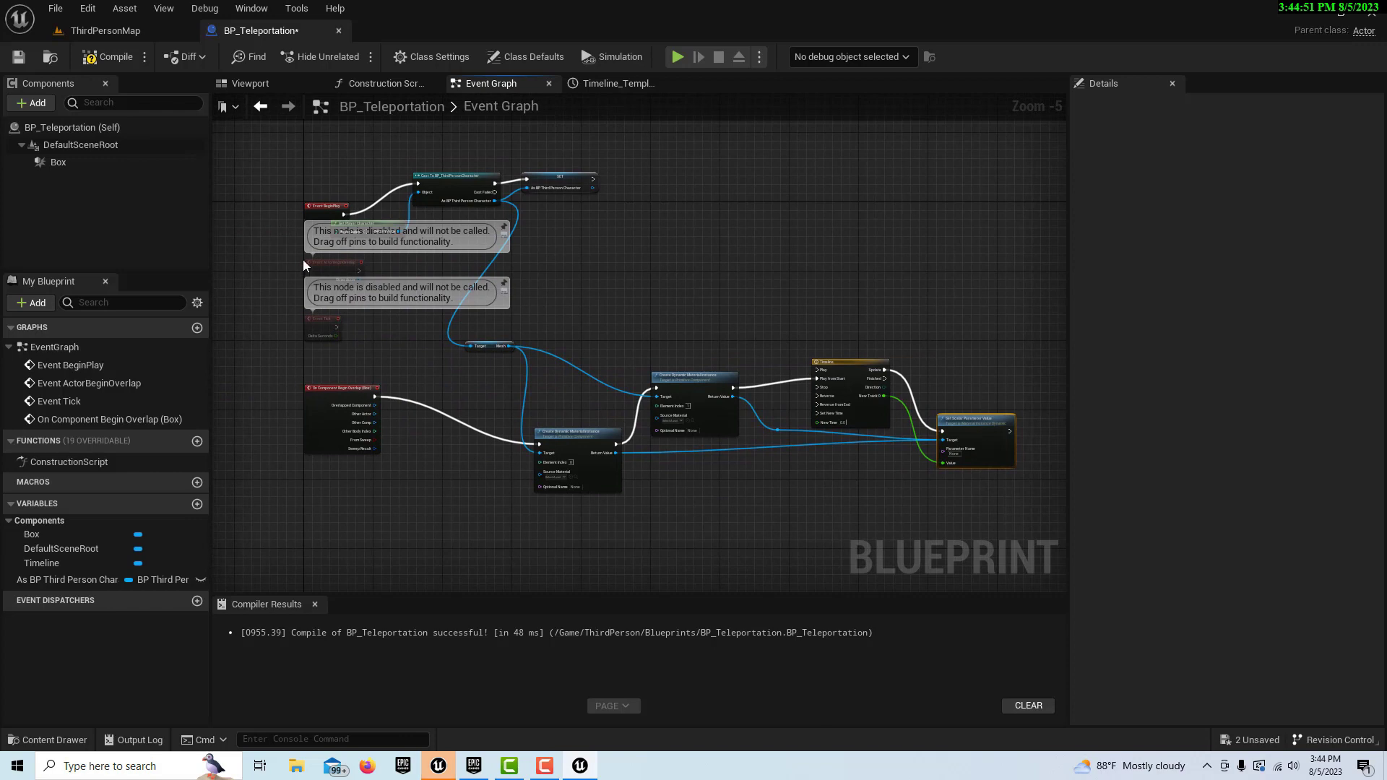
pyautogui.moveTo(266, 264); pyautogui.dragTo(379, 337)
pyautogui.press('Delete')
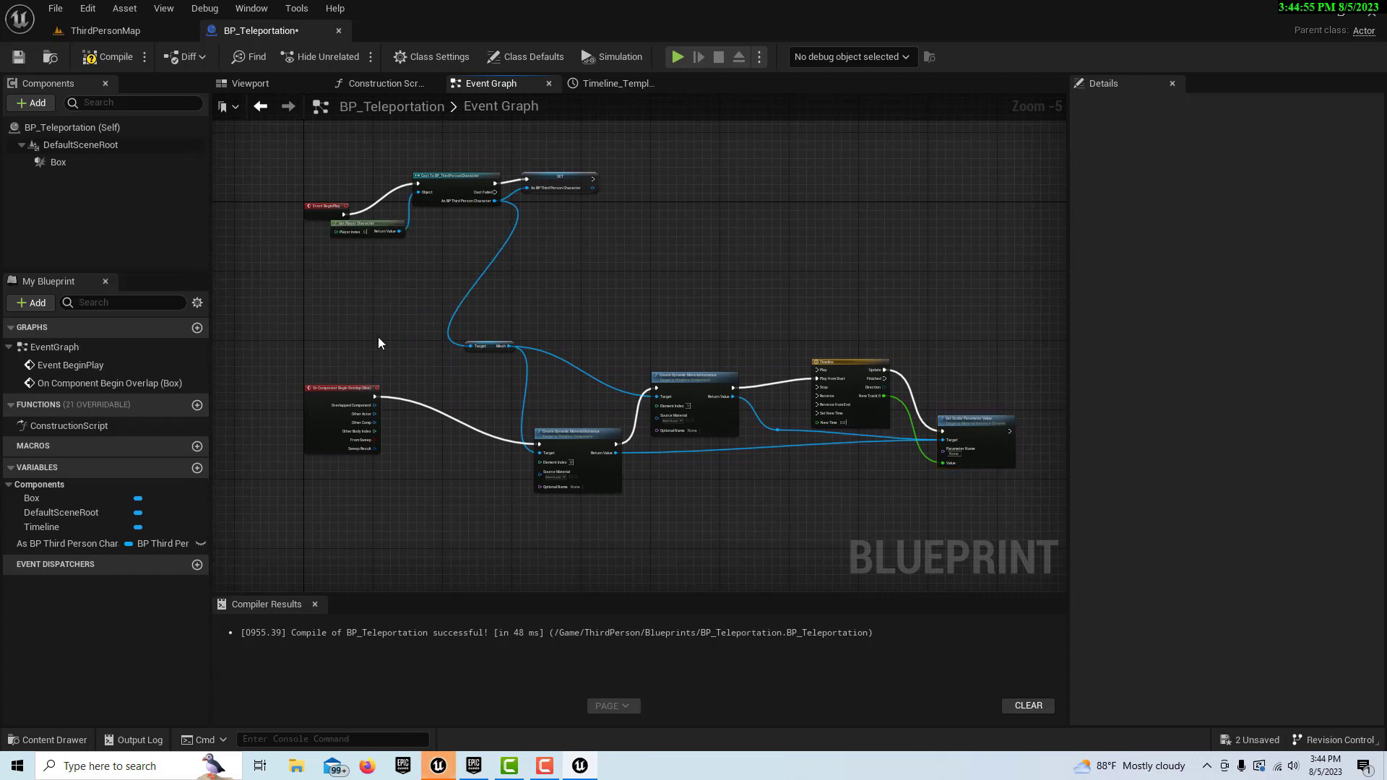
# Move the Get Player Character node lower, clear of the Event BeginPlay node.
pyautogui.moveTo(375, 231); pyautogui.dragTo(380, 270)
pyautogui.moveTo(780, 274)
pyautogui.mouseDown(button='right')
pyautogui.moveTo(808, 239)
pyautogui.moveTo(780, 258)
pyautogui.mouseUp(button='right')
pyautogui.scroll(1, 780, 255)
pyautogui.scroll(-1, 780, 256)
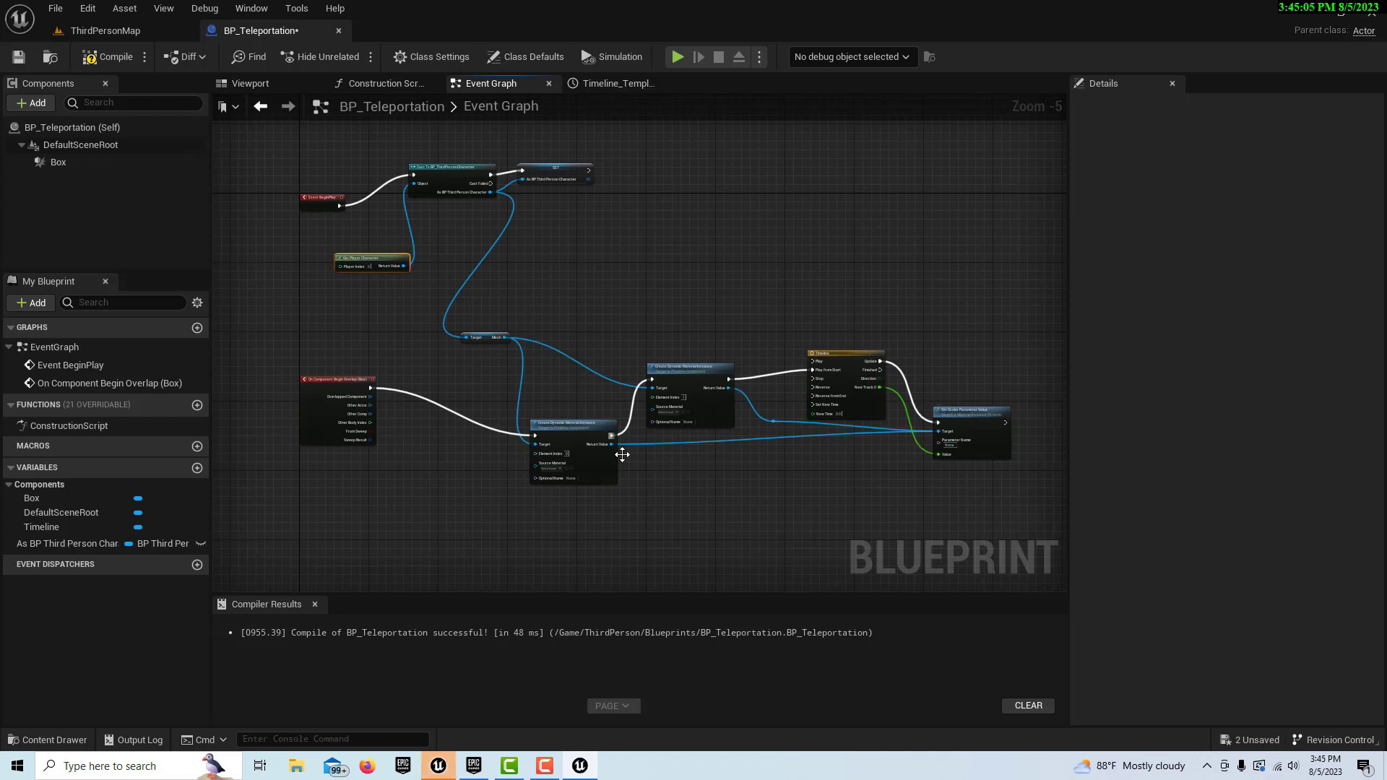
# Compile and save BP_Teleportation, and place an instance of it in ThirdPersonMap at the ramp beside the raised block.
pyautogui.click(107, 57)
pyautogui.click(25, 56)
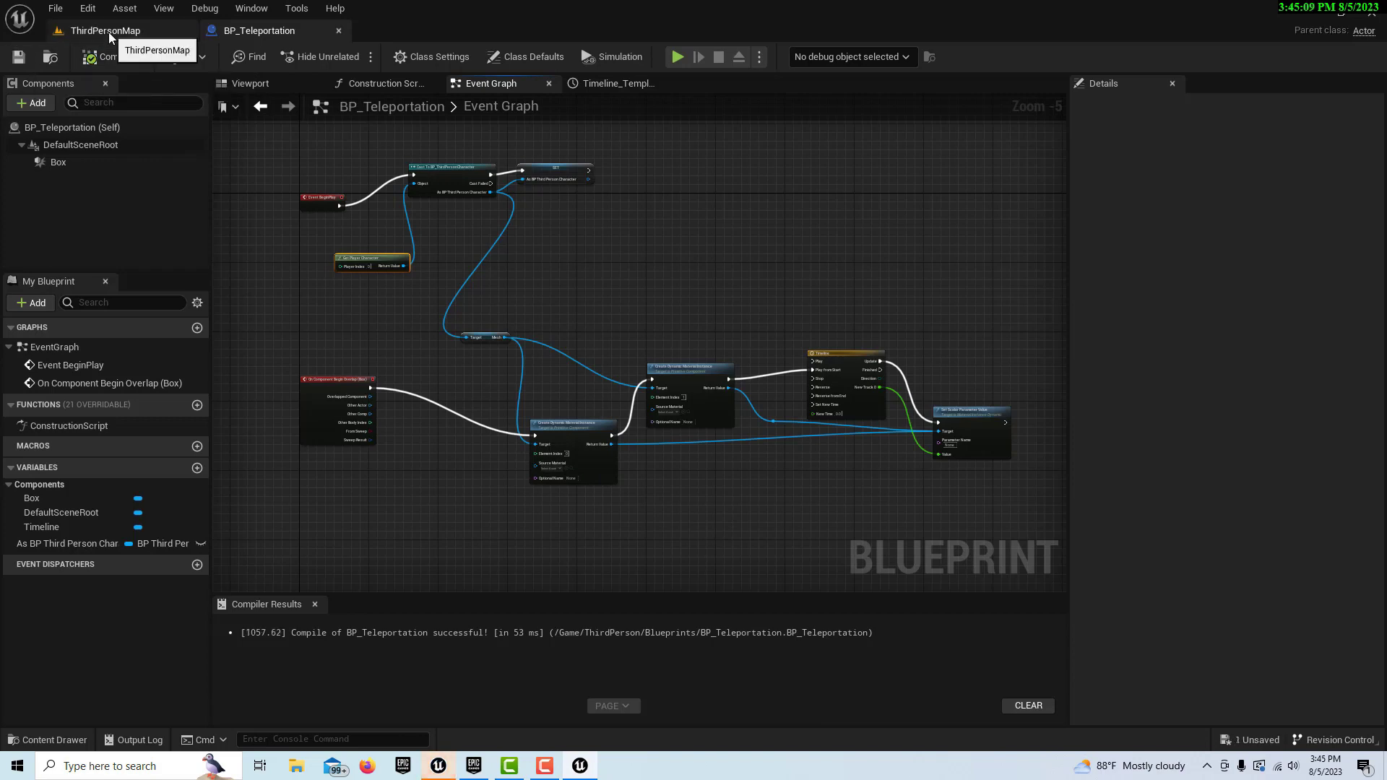
pyautogui.click(109, 31)
pyautogui.moveTo(655, 318); pyautogui.dragTo(758, 310, button='right')
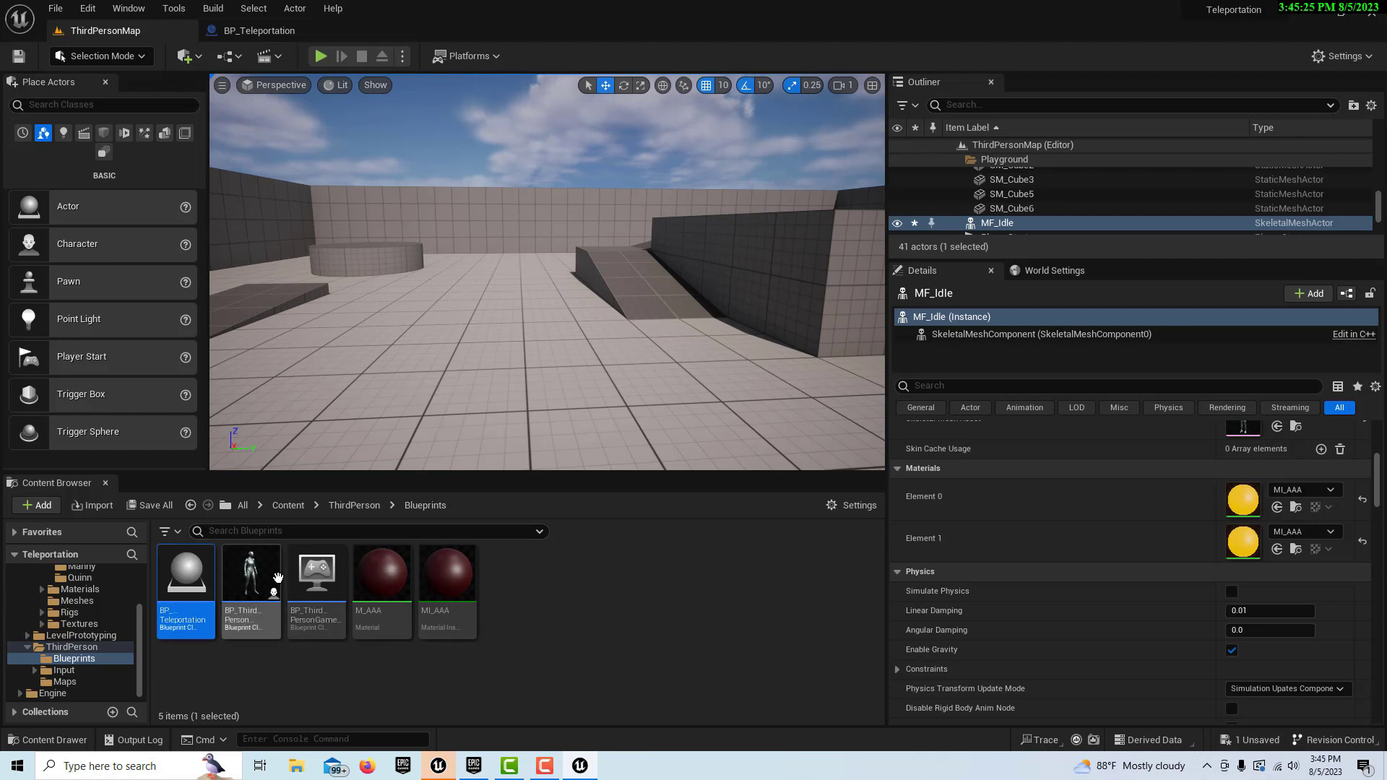
pyautogui.moveTo(205, 593); pyautogui.dragTo(678, 249)
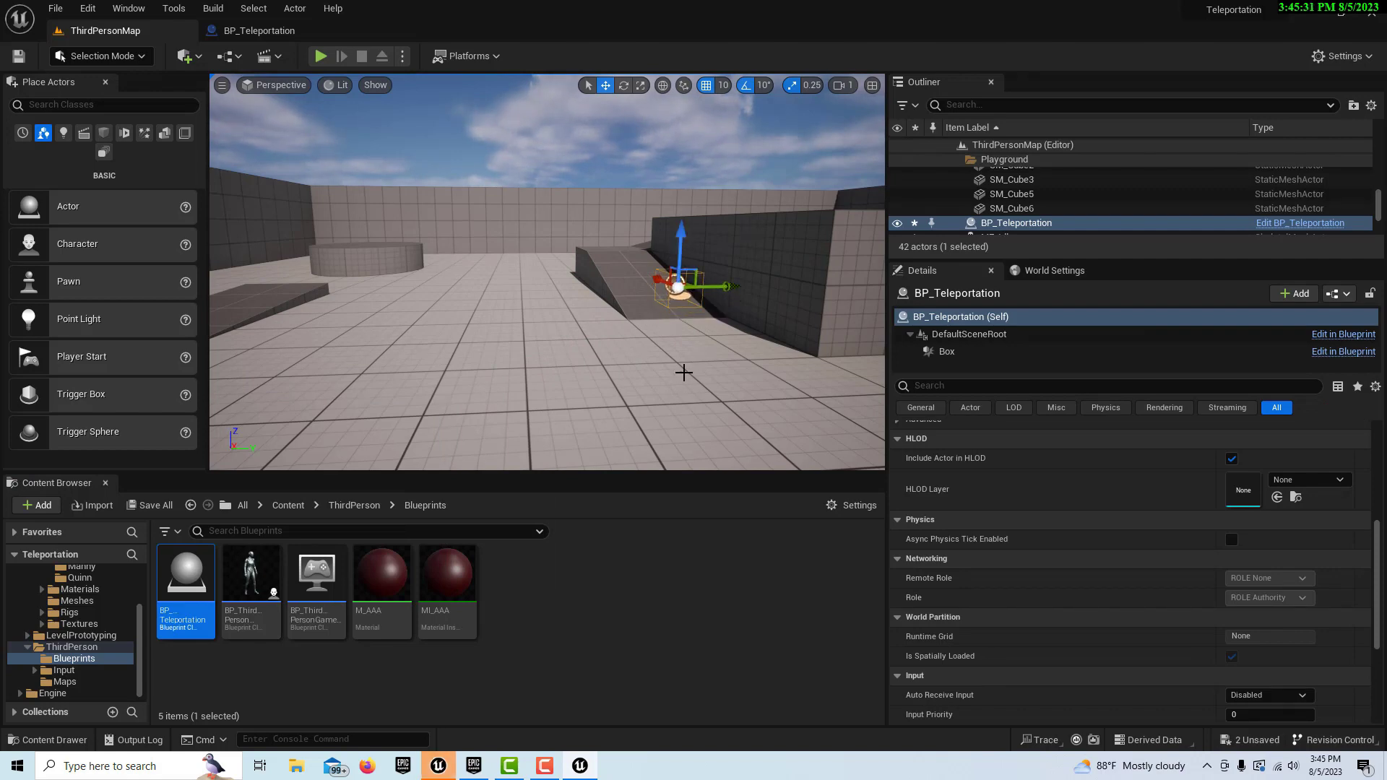
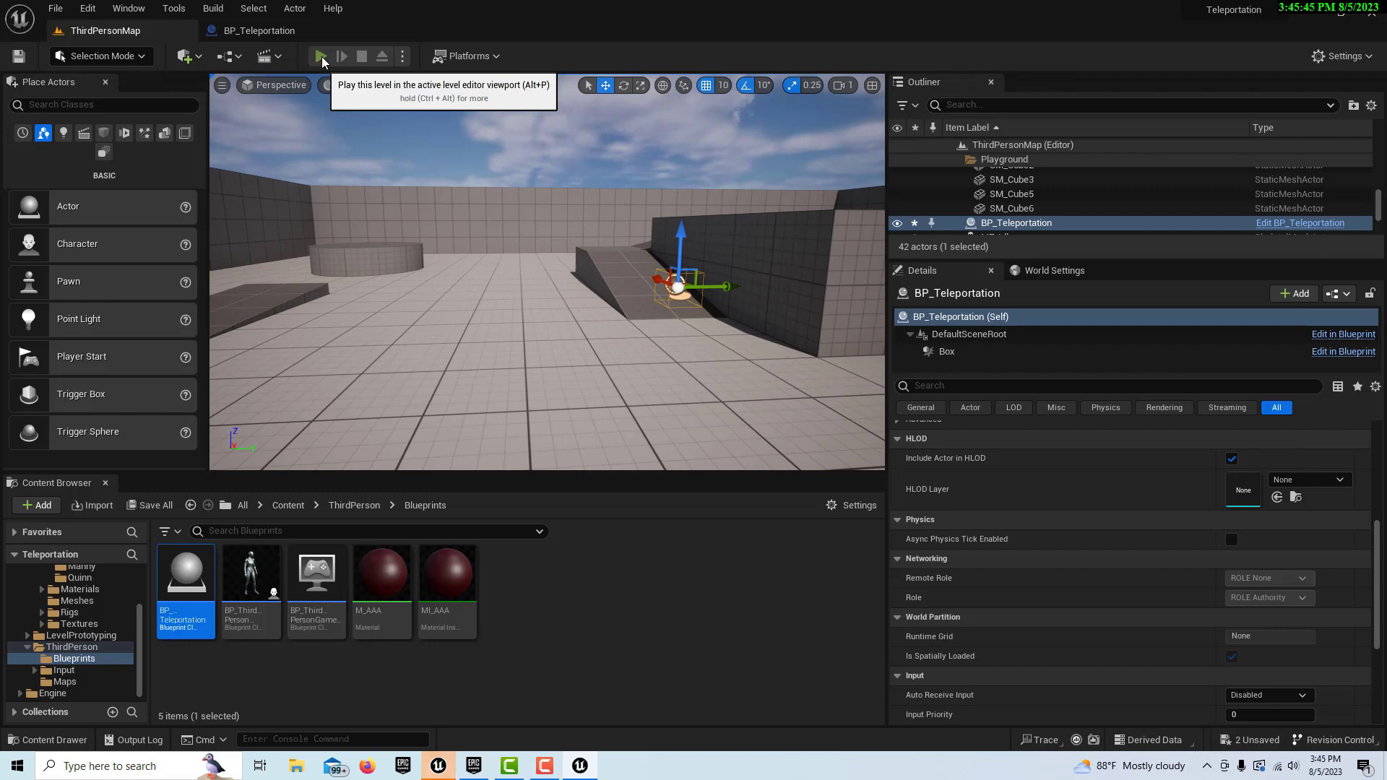
# Play-test the level by running the character up the ramp through the BP_Teleportation box, and stop the session.
pyautogui.click(320, 56)
pyautogui.press('w')
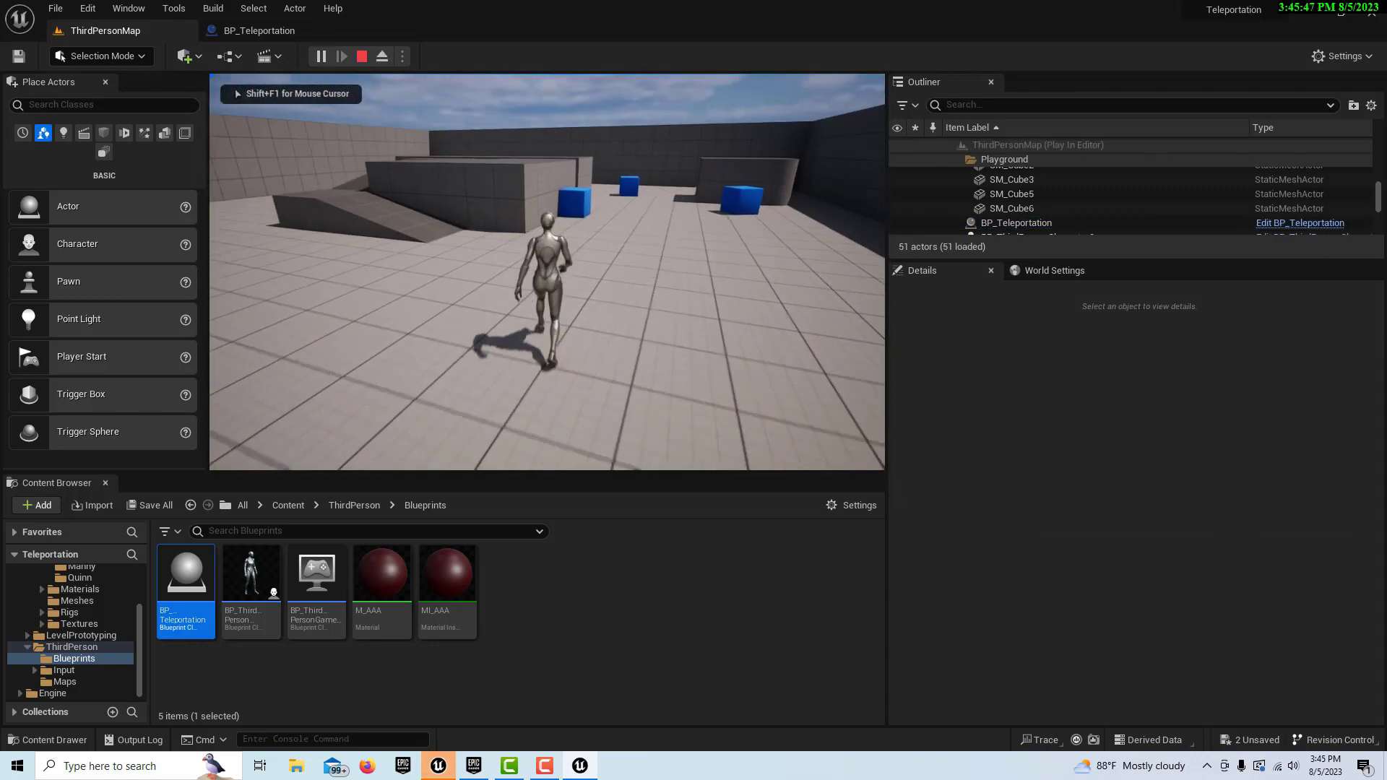
pyautogui.press('w')
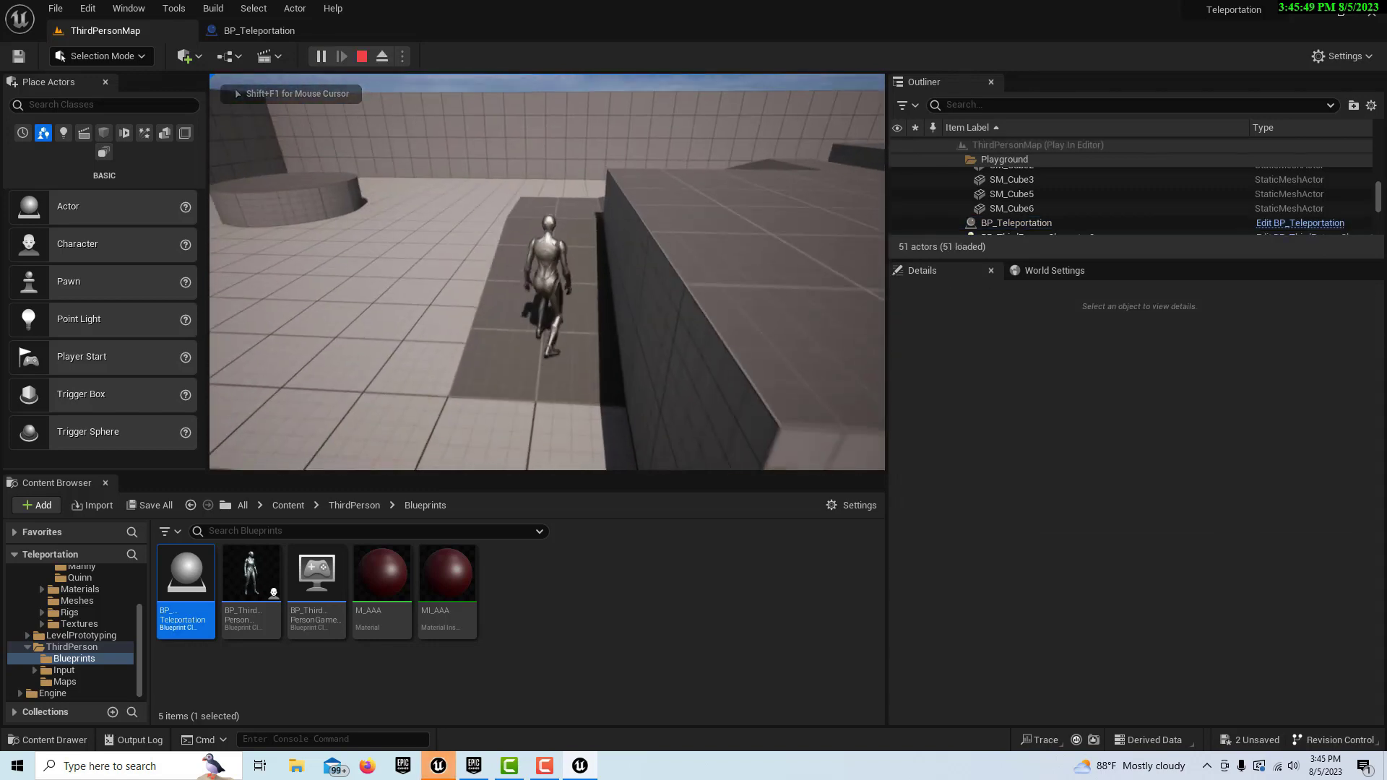
pyautogui.press('s')
pyautogui.press('w')
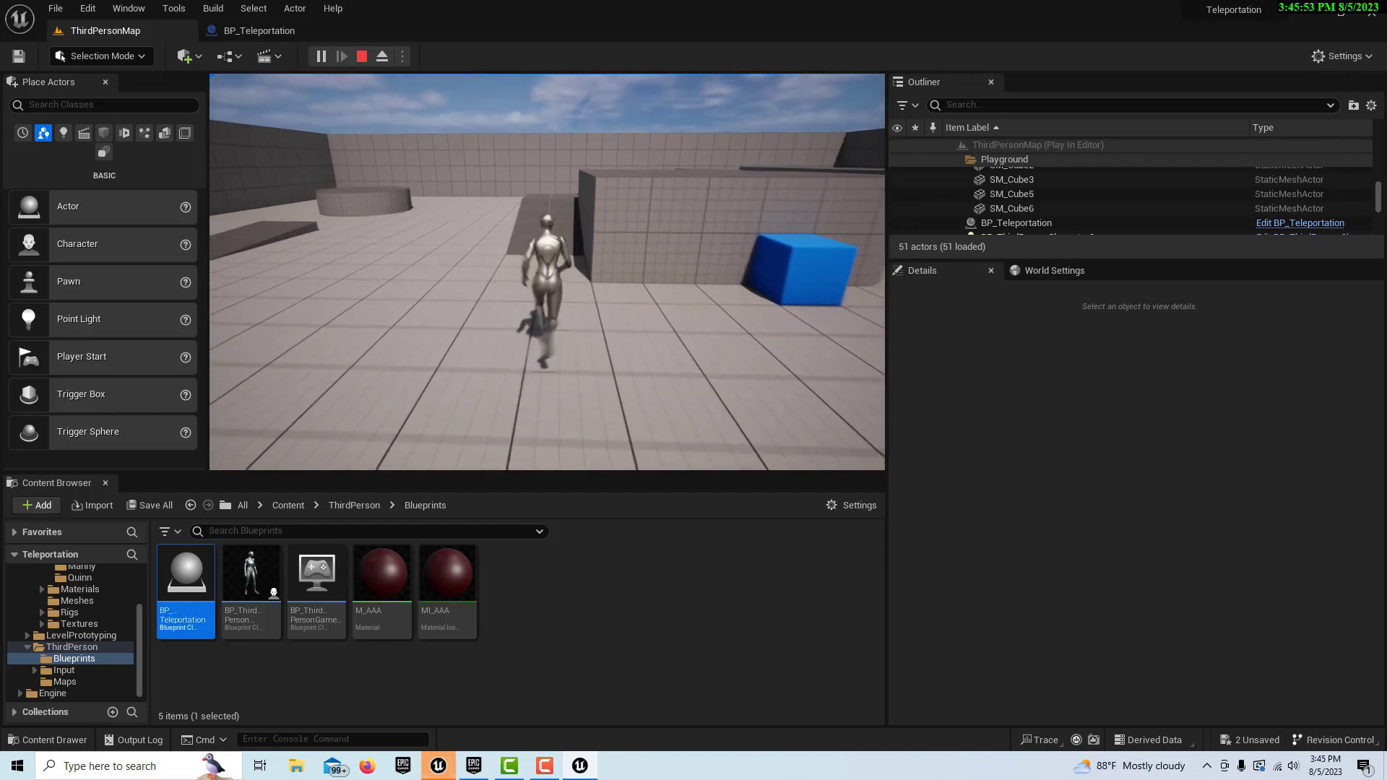
pyautogui.press('w')
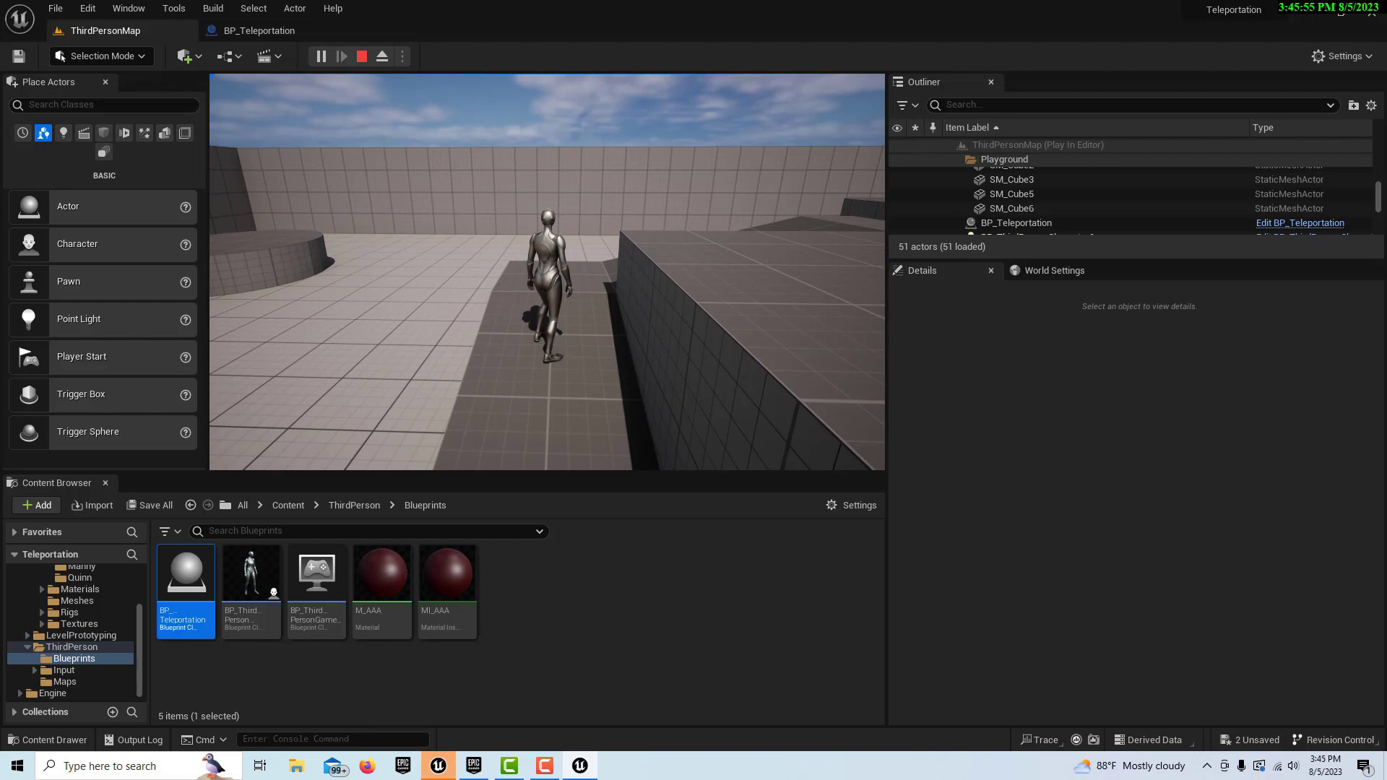
pyautogui.press('Escape')
# In BP_Teleportation's Event Graph, set the Source Material of the Element Index 0 Create Dynamic Material Instance node to MI_AAA.
pyautogui.click(296, 35)
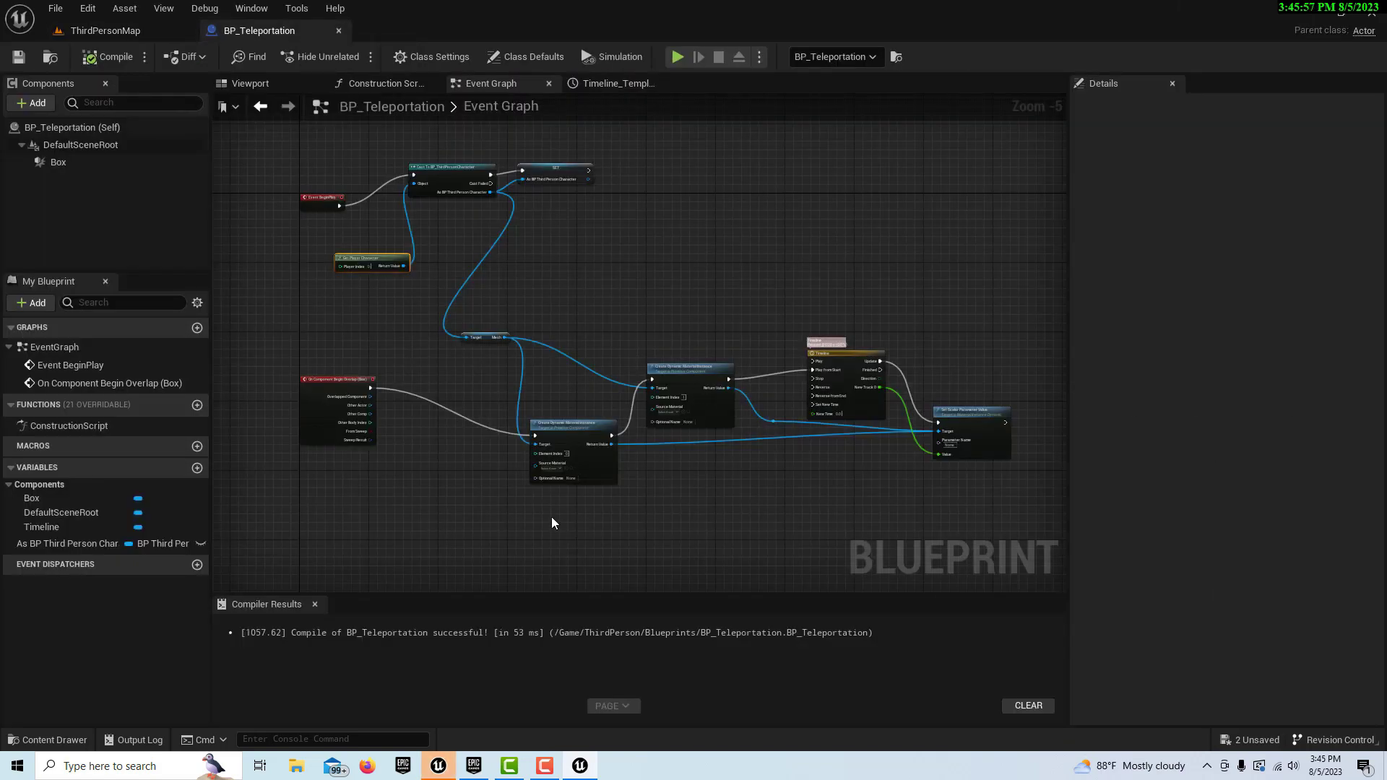
pyautogui.moveTo(438, 527); pyautogui.dragTo(501, 549, button='right')
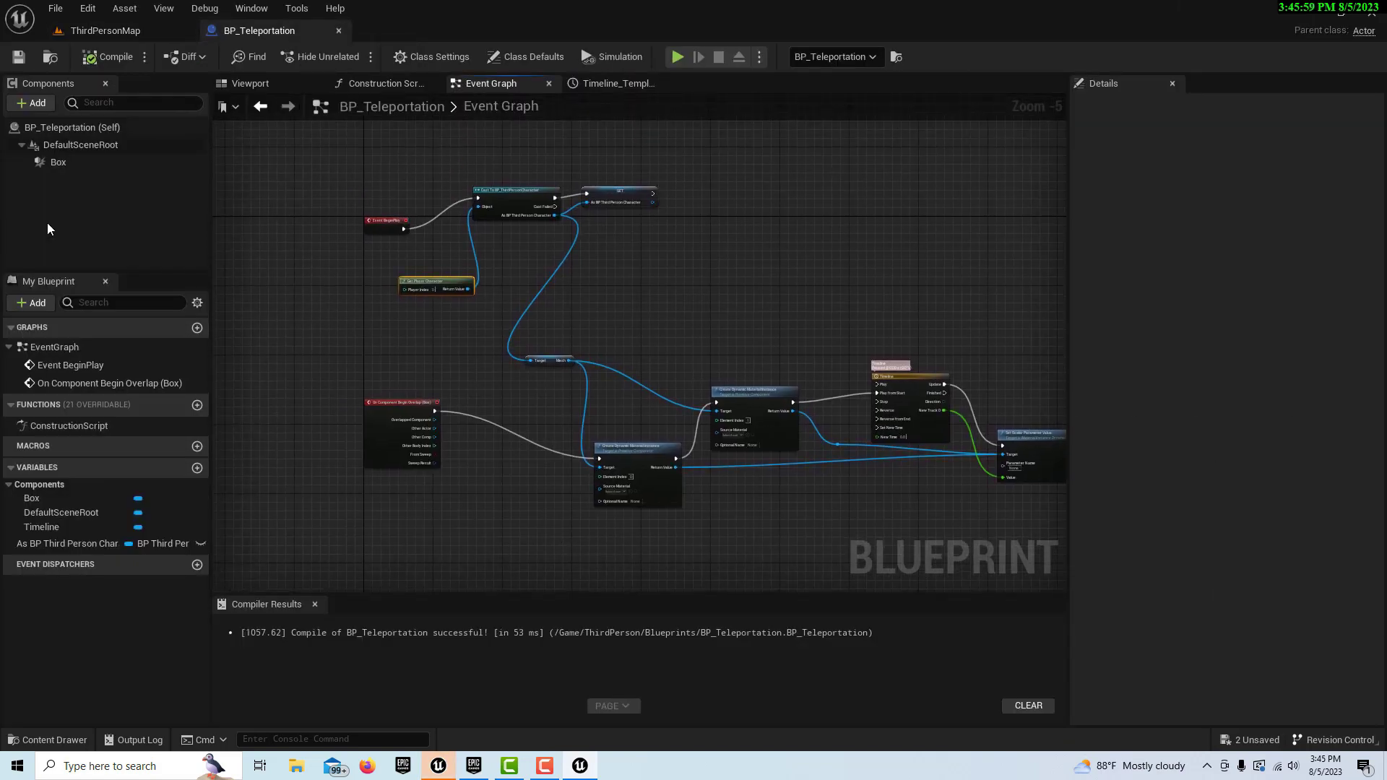
pyautogui.scroll(4, 465, 527)
pyautogui.scroll(-4, 566, 517)
pyautogui.moveTo(865, 574); pyautogui.dragTo(719, 529, button='right')
pyautogui.scroll(2, 719, 526)
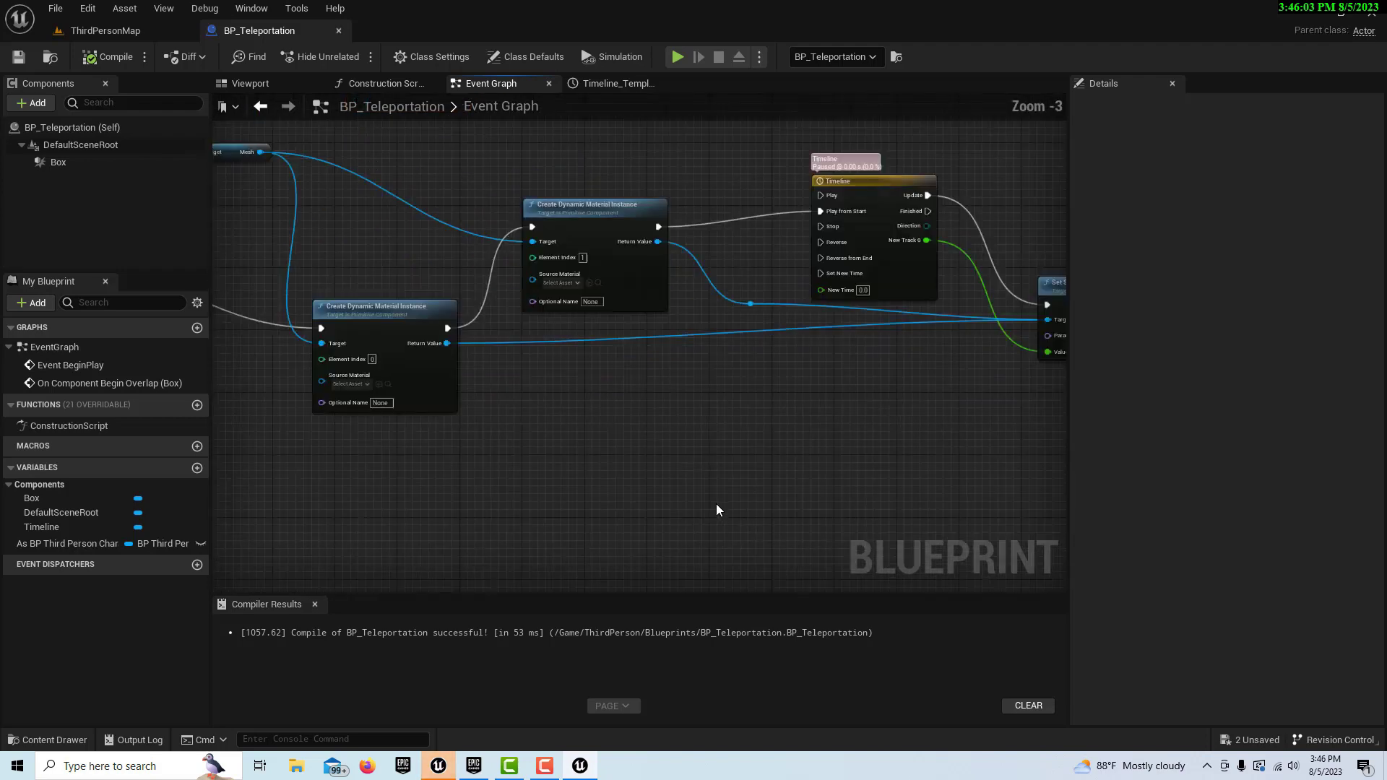
pyautogui.moveTo(636, 449); pyautogui.dragTo(759, 541, button='right')
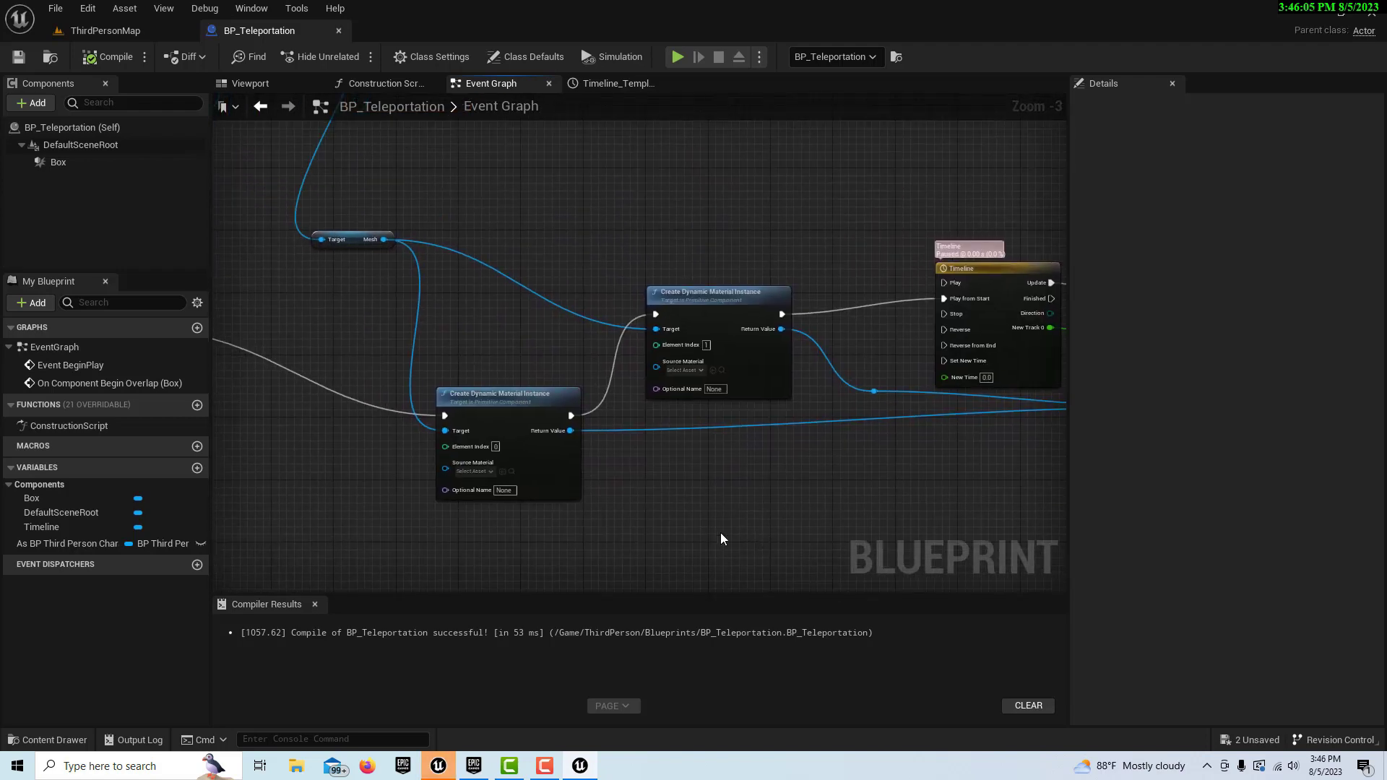
pyautogui.scroll(2, 672, 520)
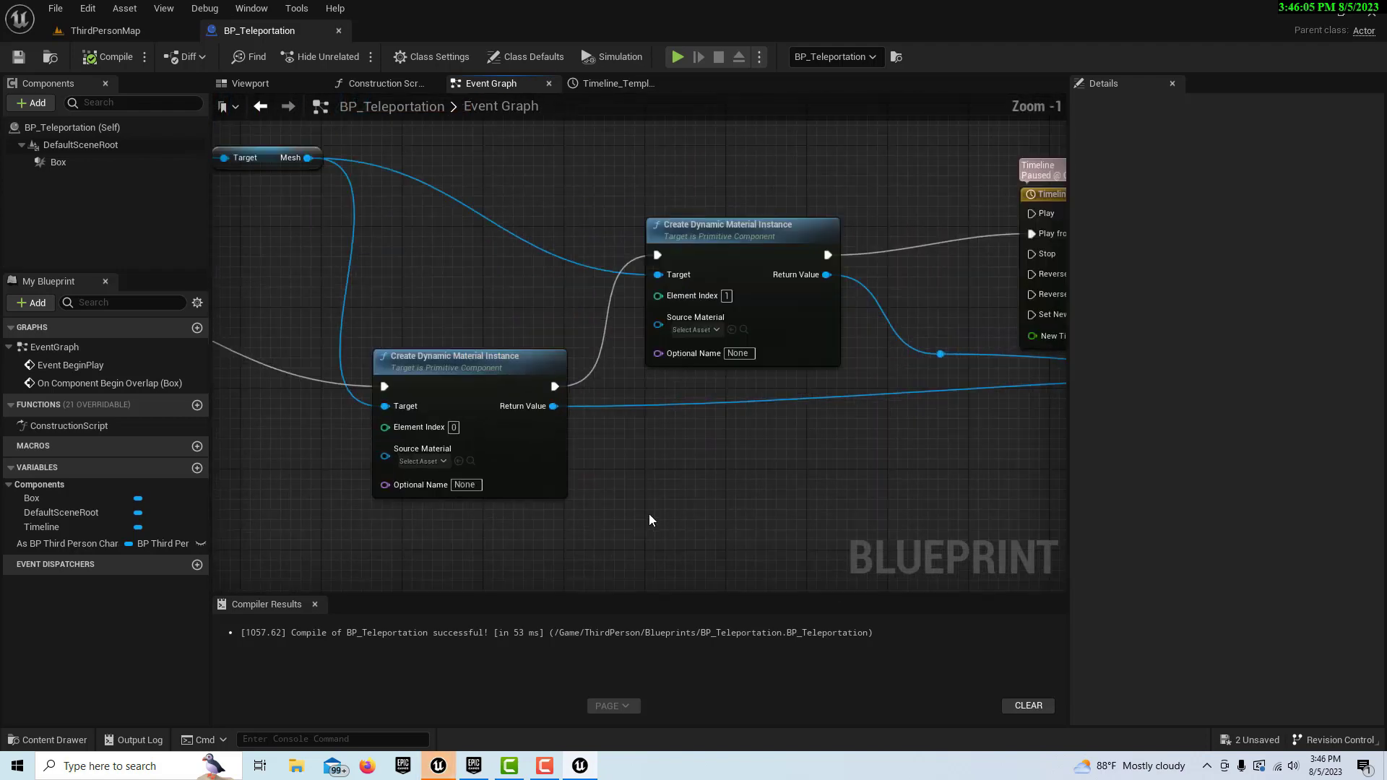
pyautogui.click(442, 461)
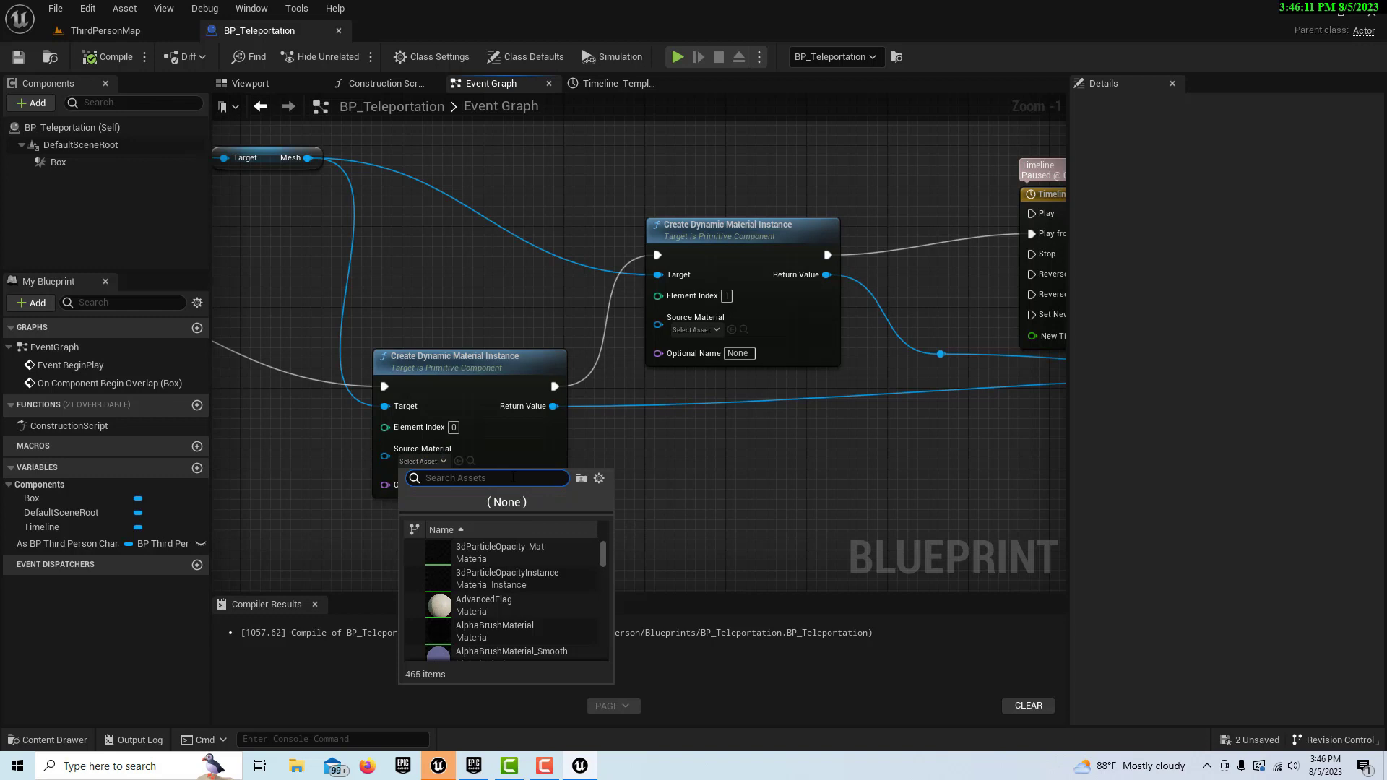
pyautogui.write('MI')
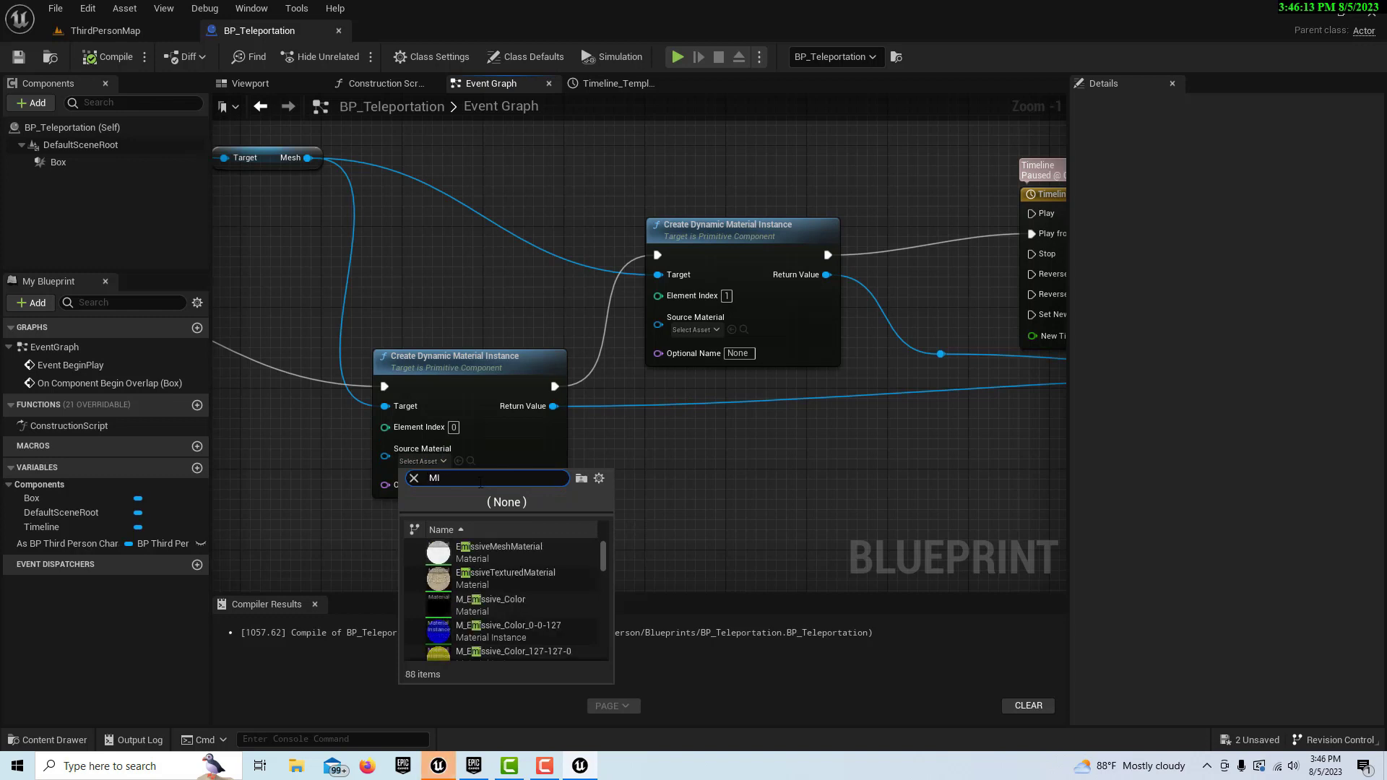
pyautogui.write('_AA')
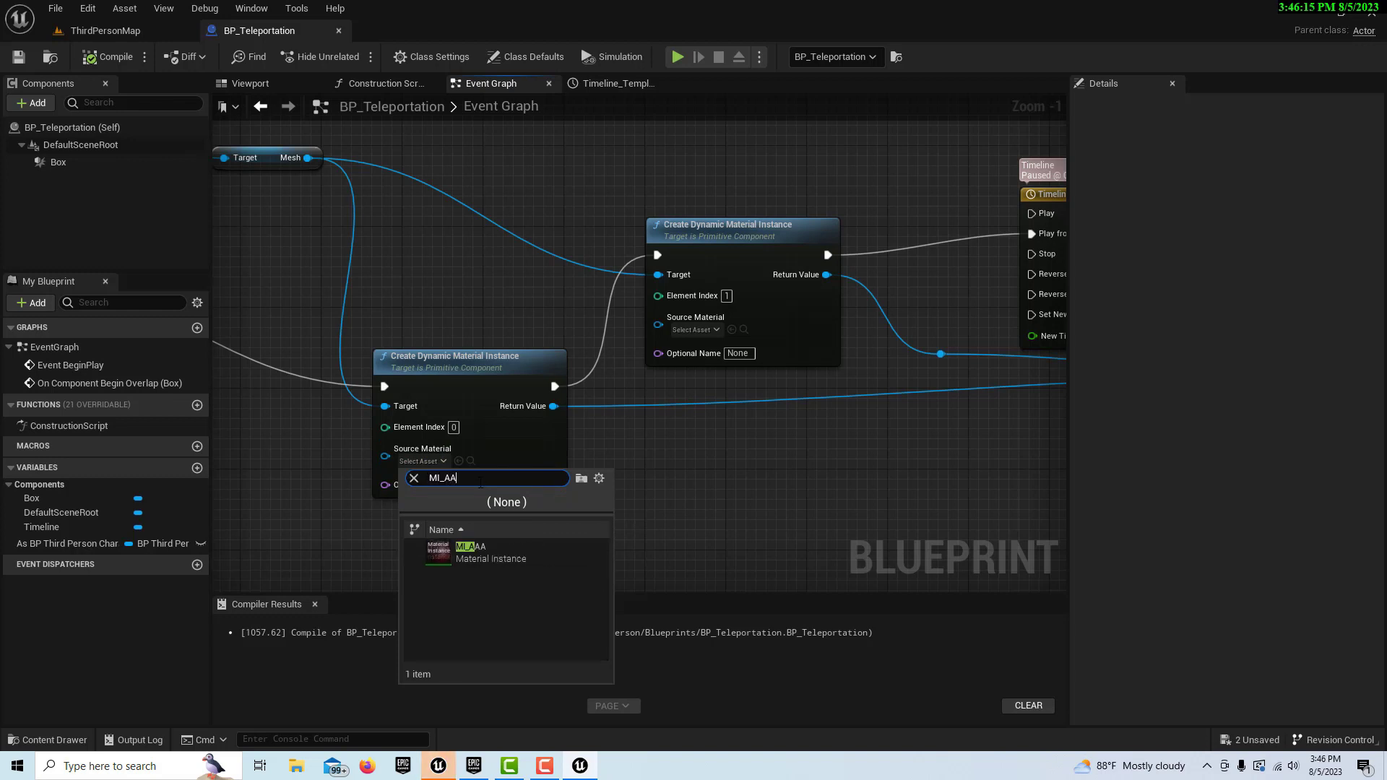
pyautogui.click(478, 548)
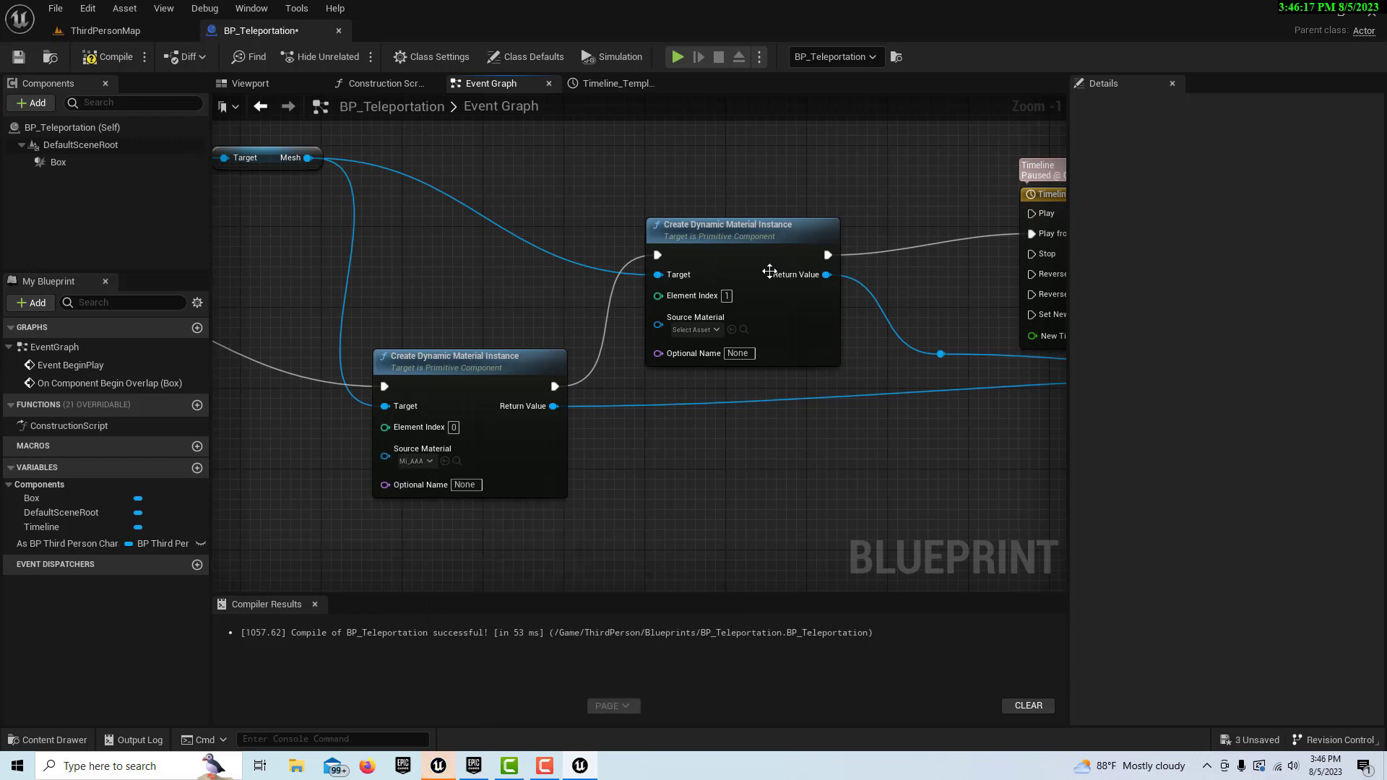
# Set the Element Index 1 Create Dynamic Material Instance node's Source Material to MI_AAA, and compile and save the blueprint.
pyautogui.click(717, 331)
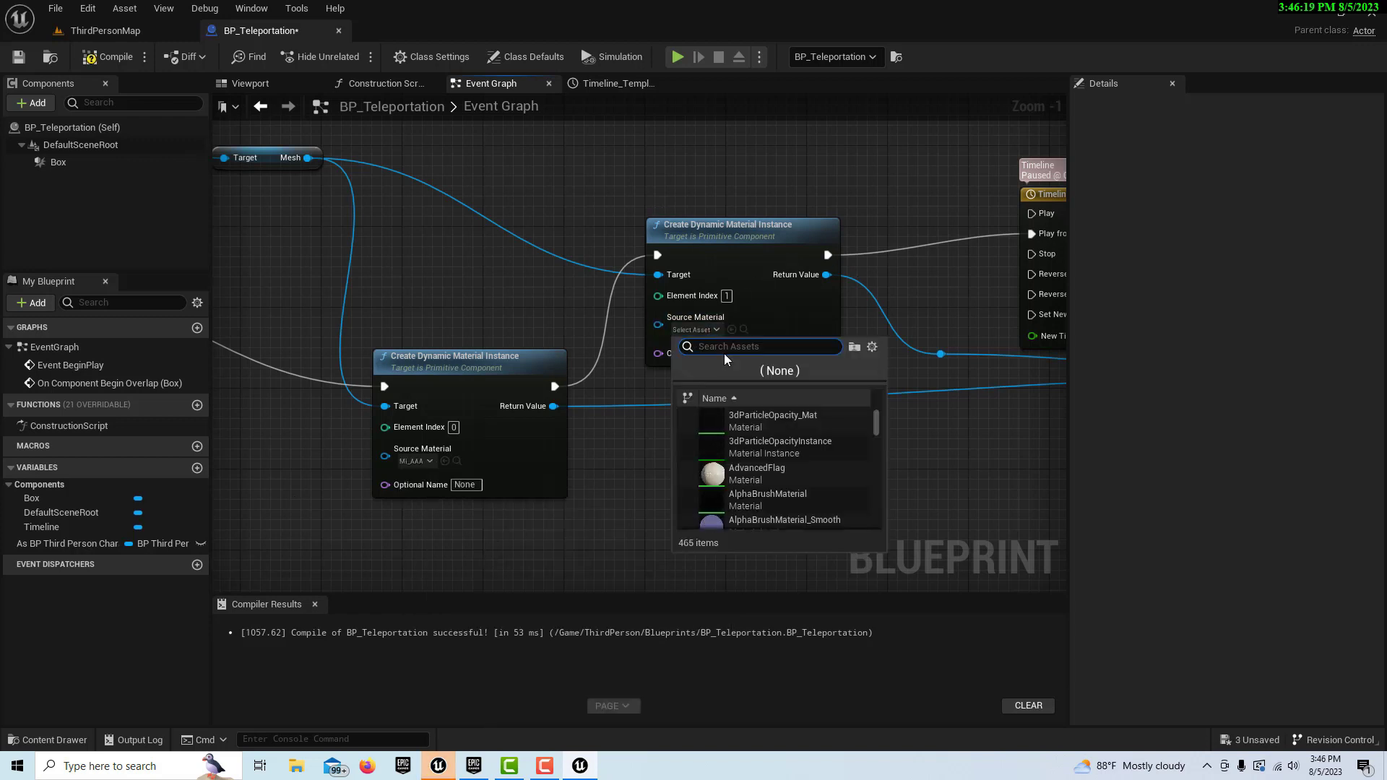
pyautogui.write('MI')
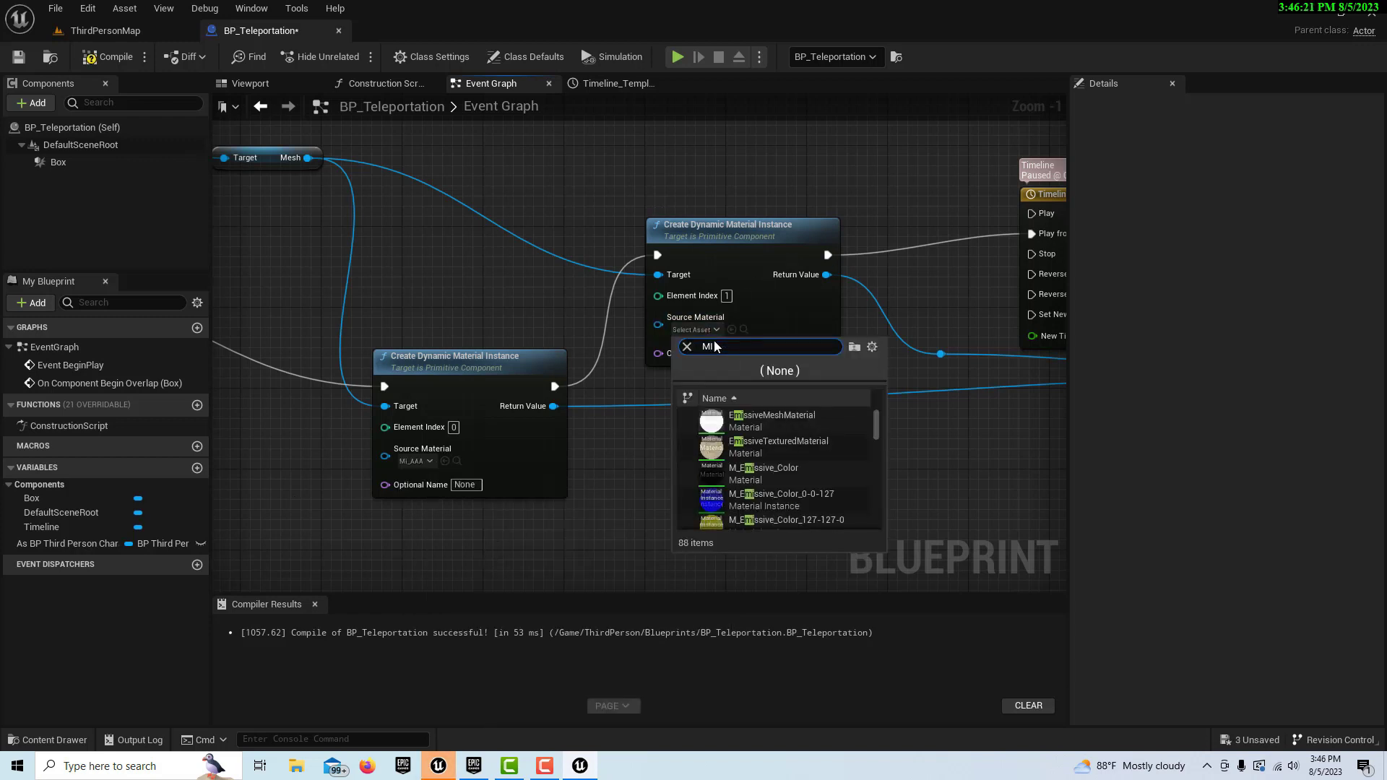
pyautogui.write('_AA')
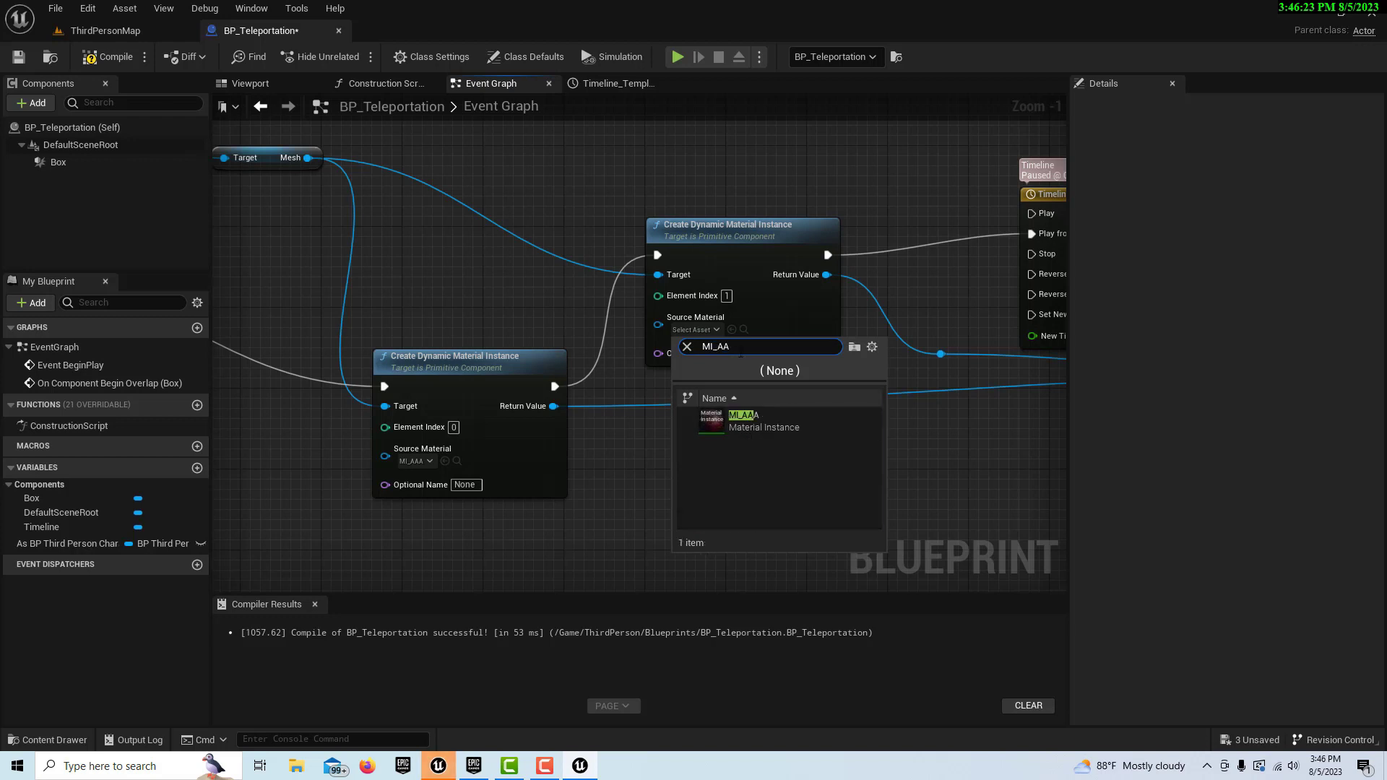
pyautogui.click(761, 425)
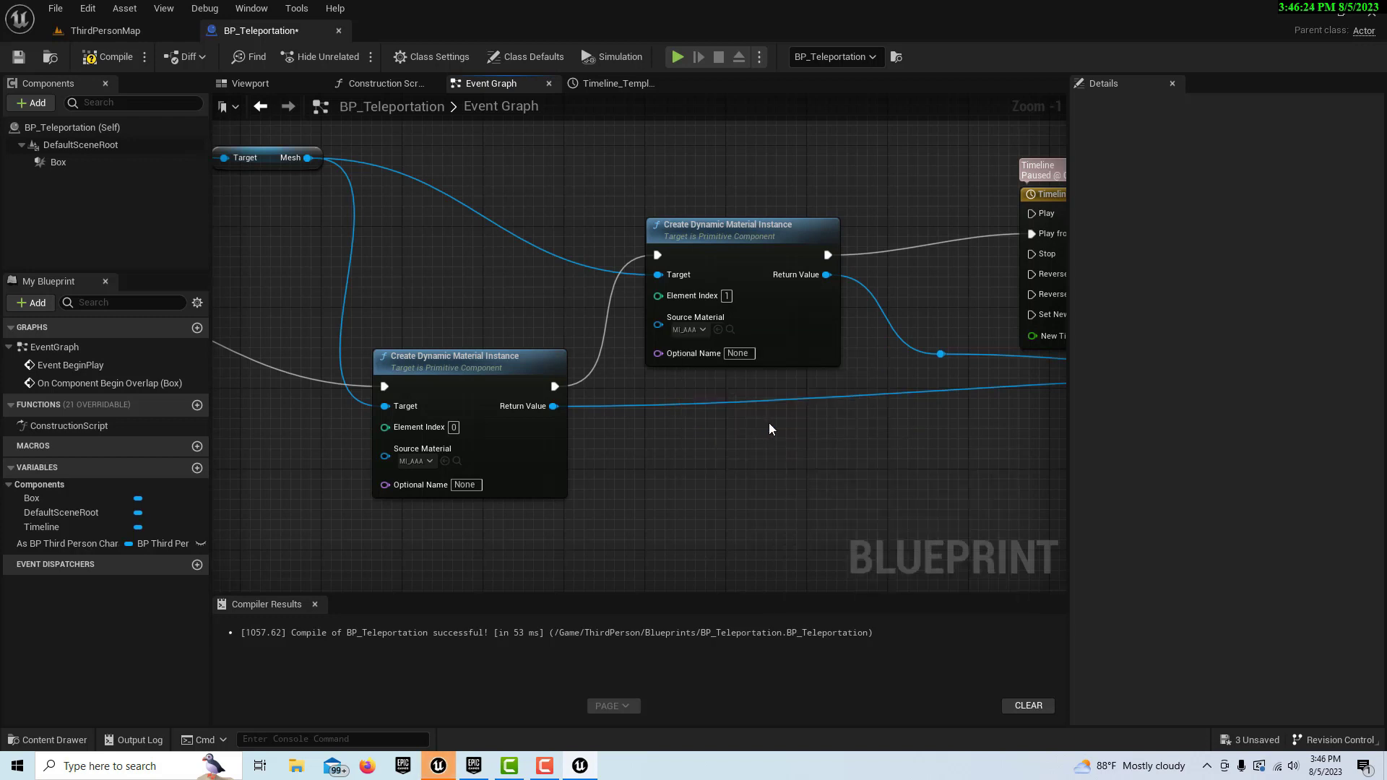
pyautogui.click(109, 56)
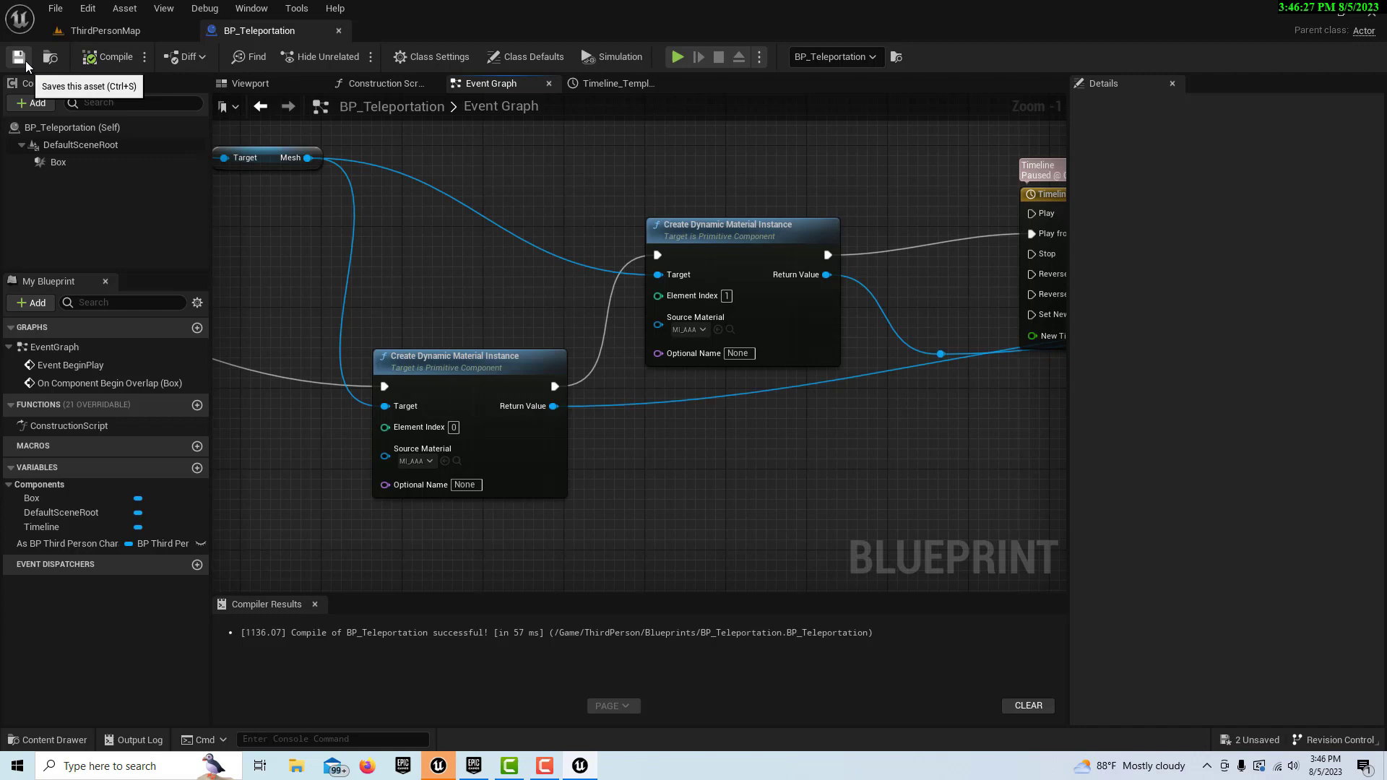
pyautogui.click(19, 57)
# Play ThirdPersonMap again, run the character through the teleportation box to check its material from several angles, and stop the session.
pyautogui.click(105, 30)
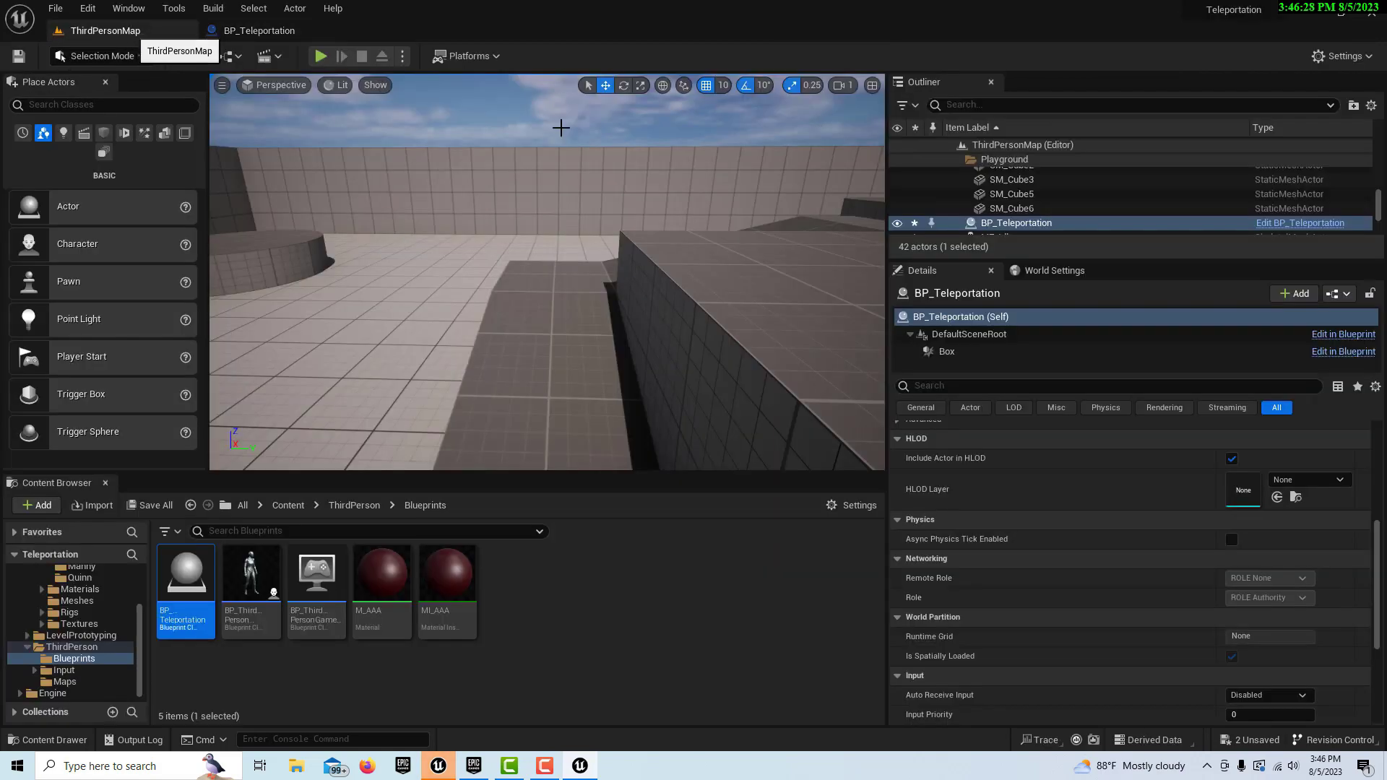
pyautogui.click(321, 57)
pyautogui.click(503, 397)
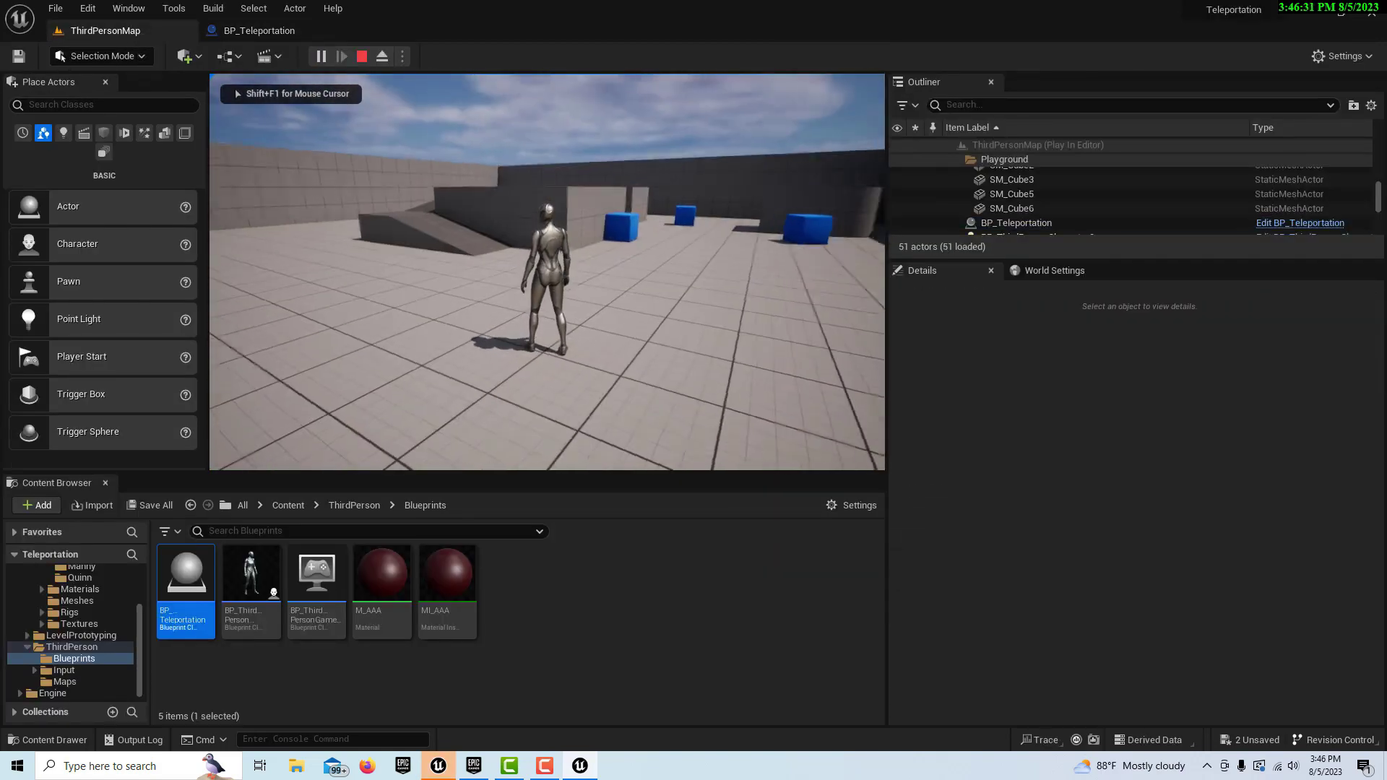
pyautogui.press('w')
pyautogui.press('w')
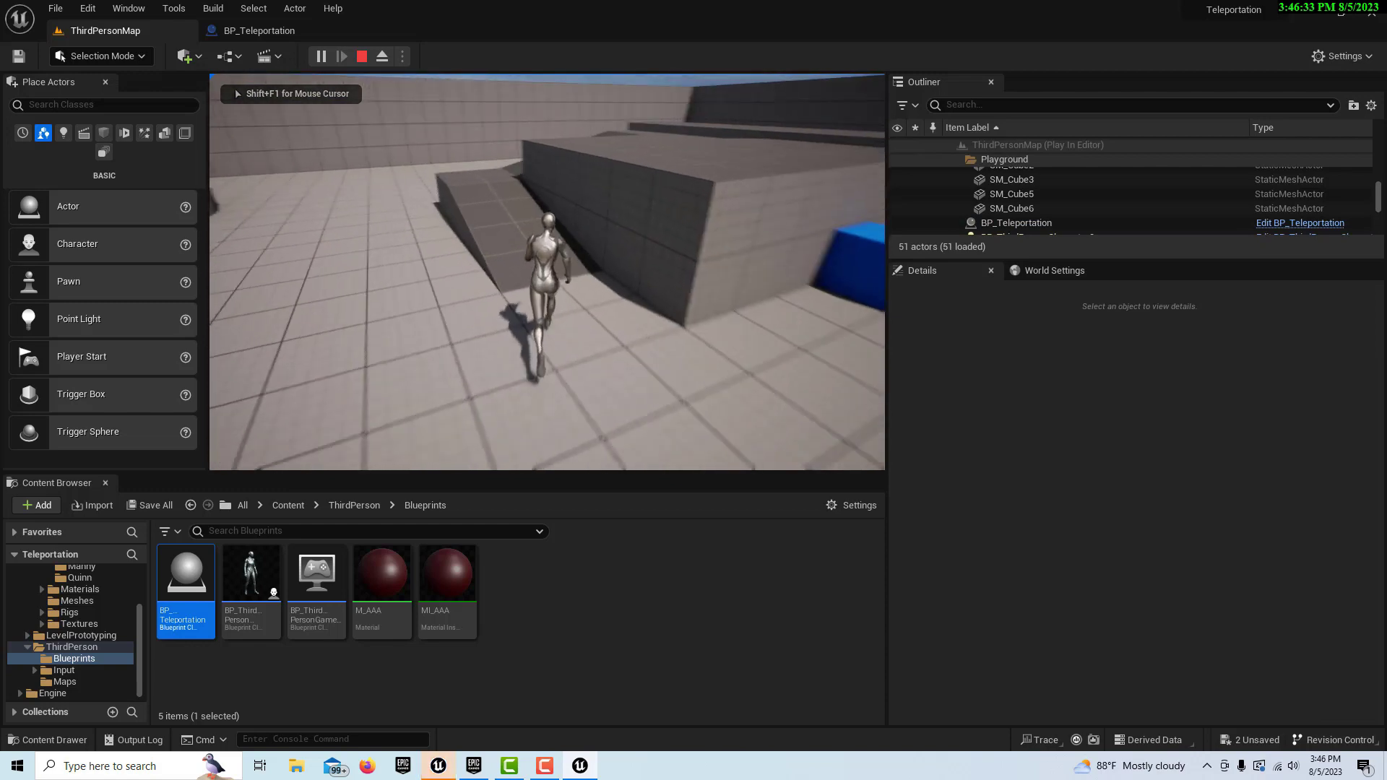
pyautogui.press('w')
pyautogui.press('w')
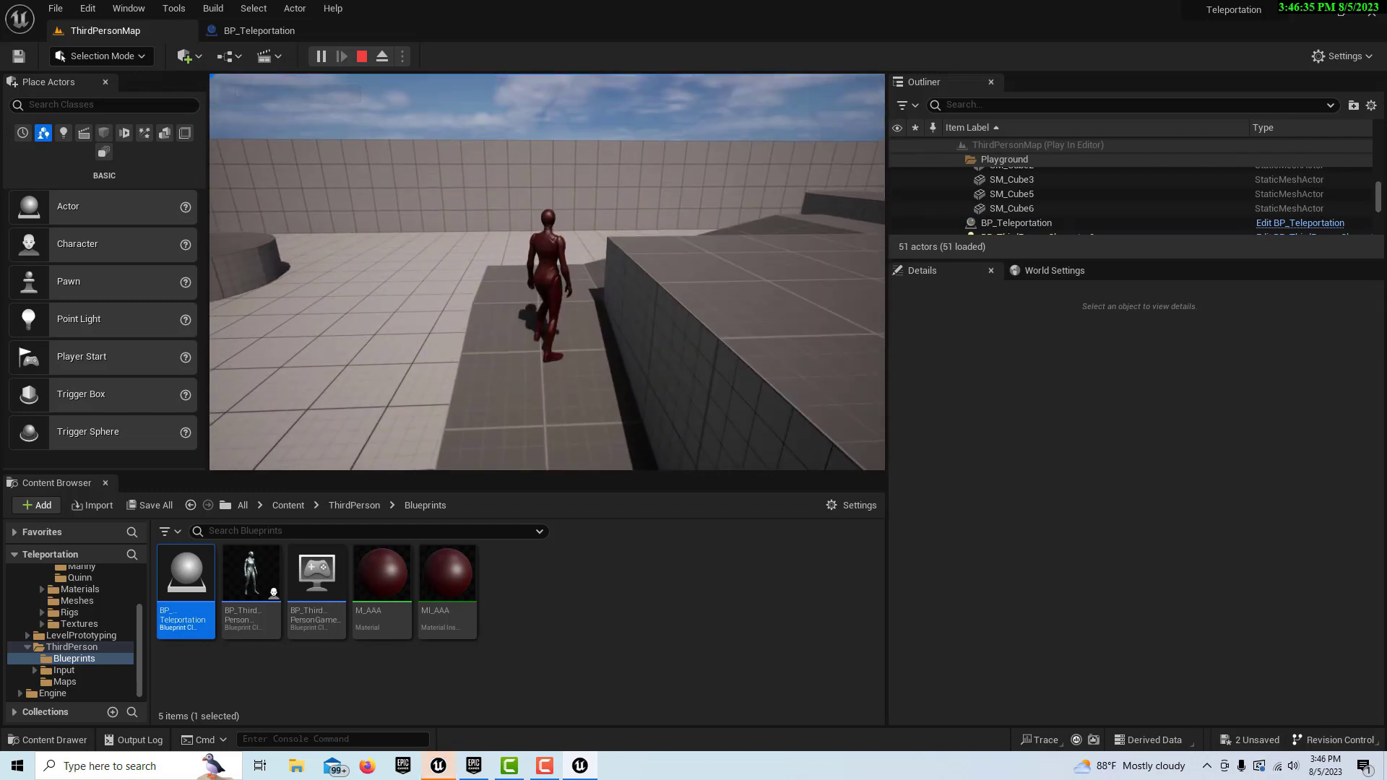
pyautogui.press('w')
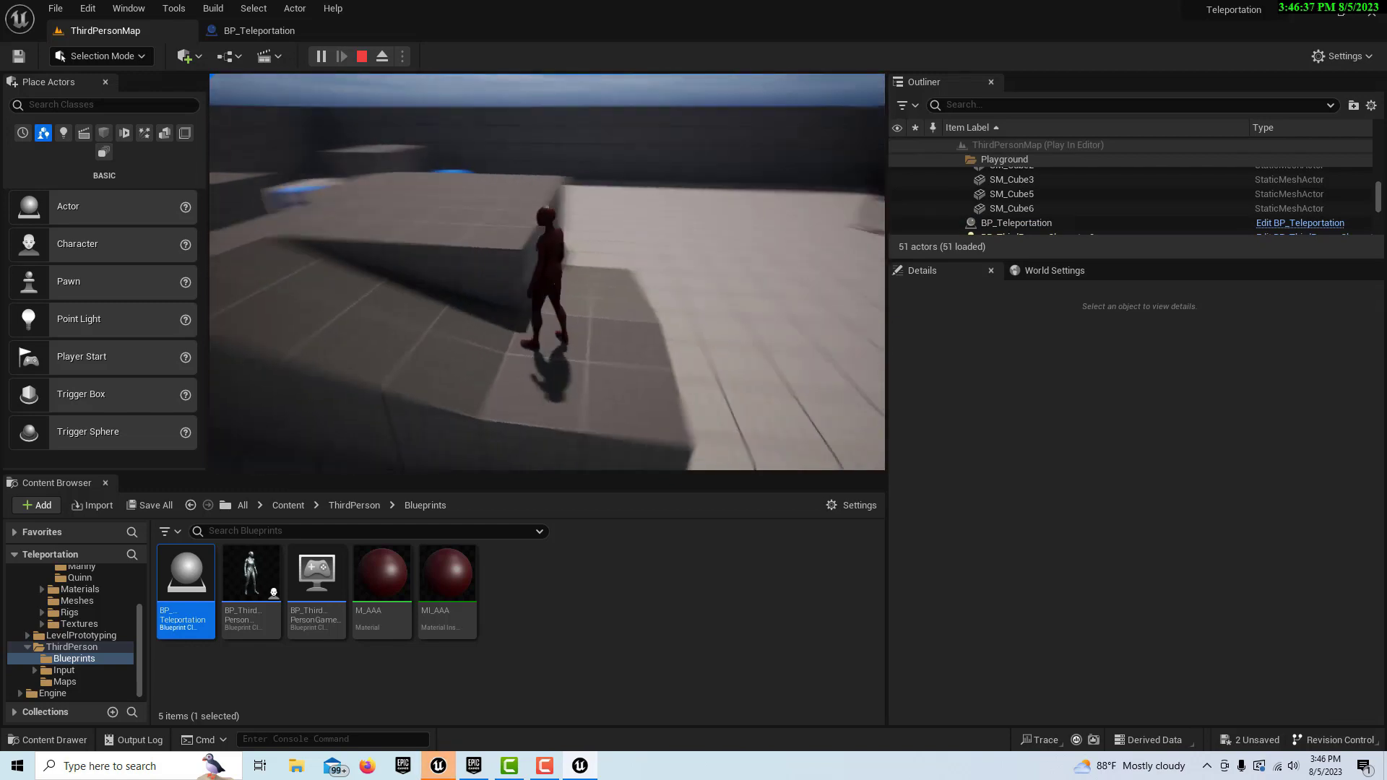
pyautogui.press('w')
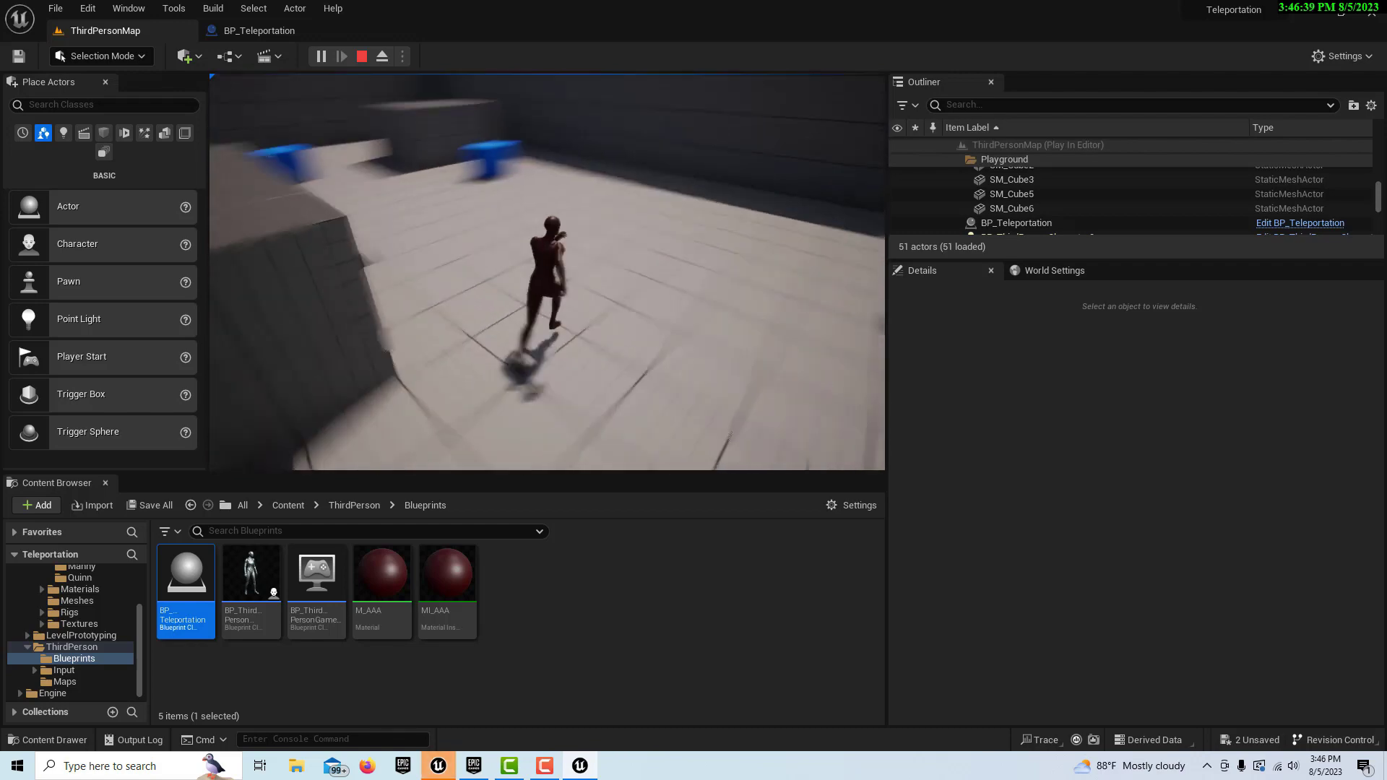
pyautogui.press('Escape')
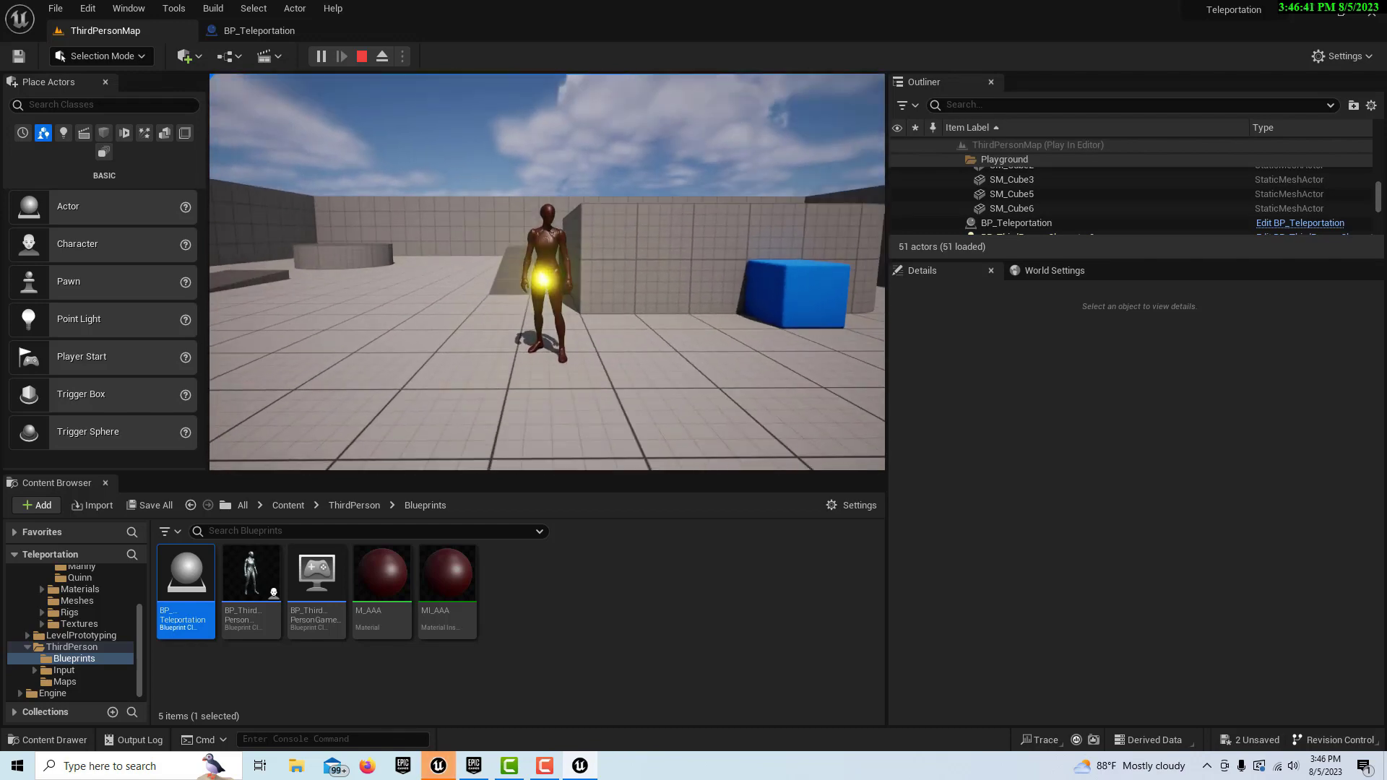
pyautogui.press('w')
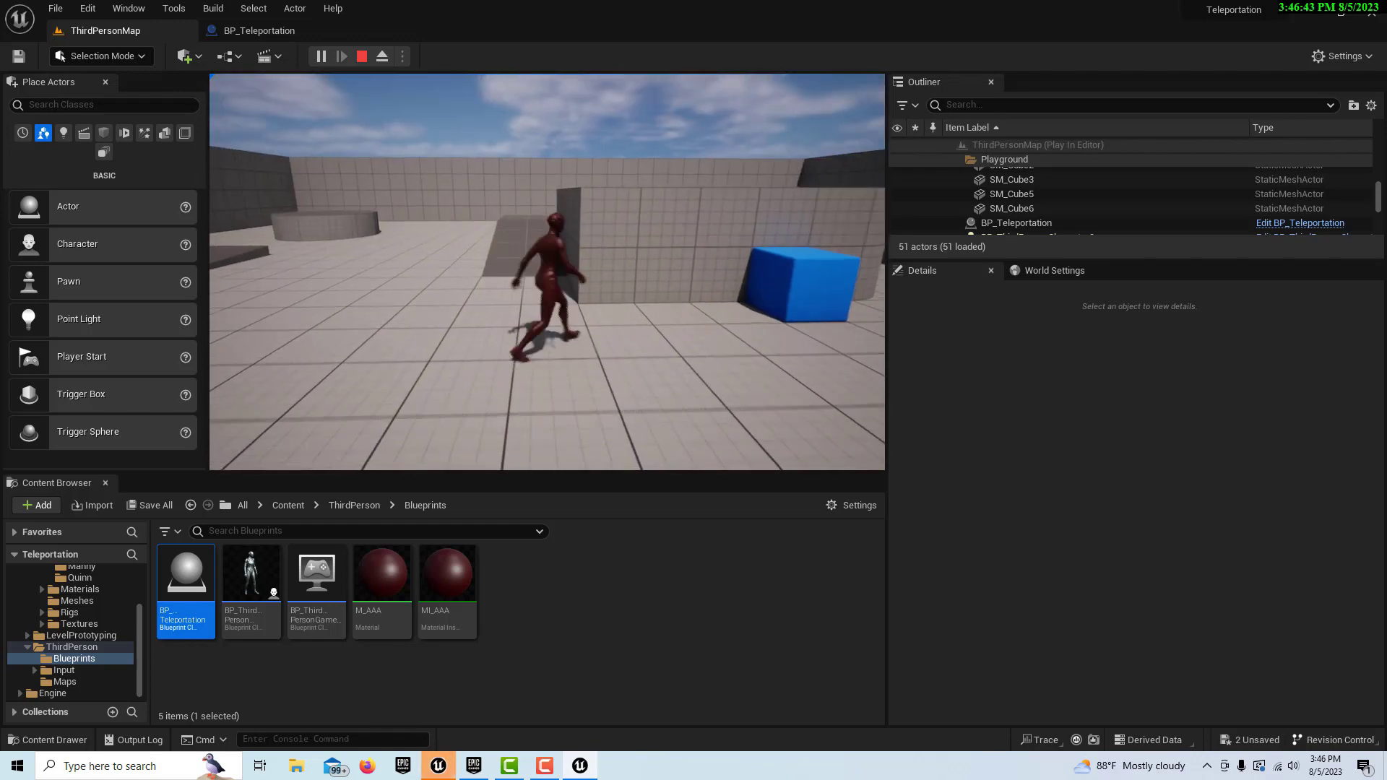
pyautogui.press('s')
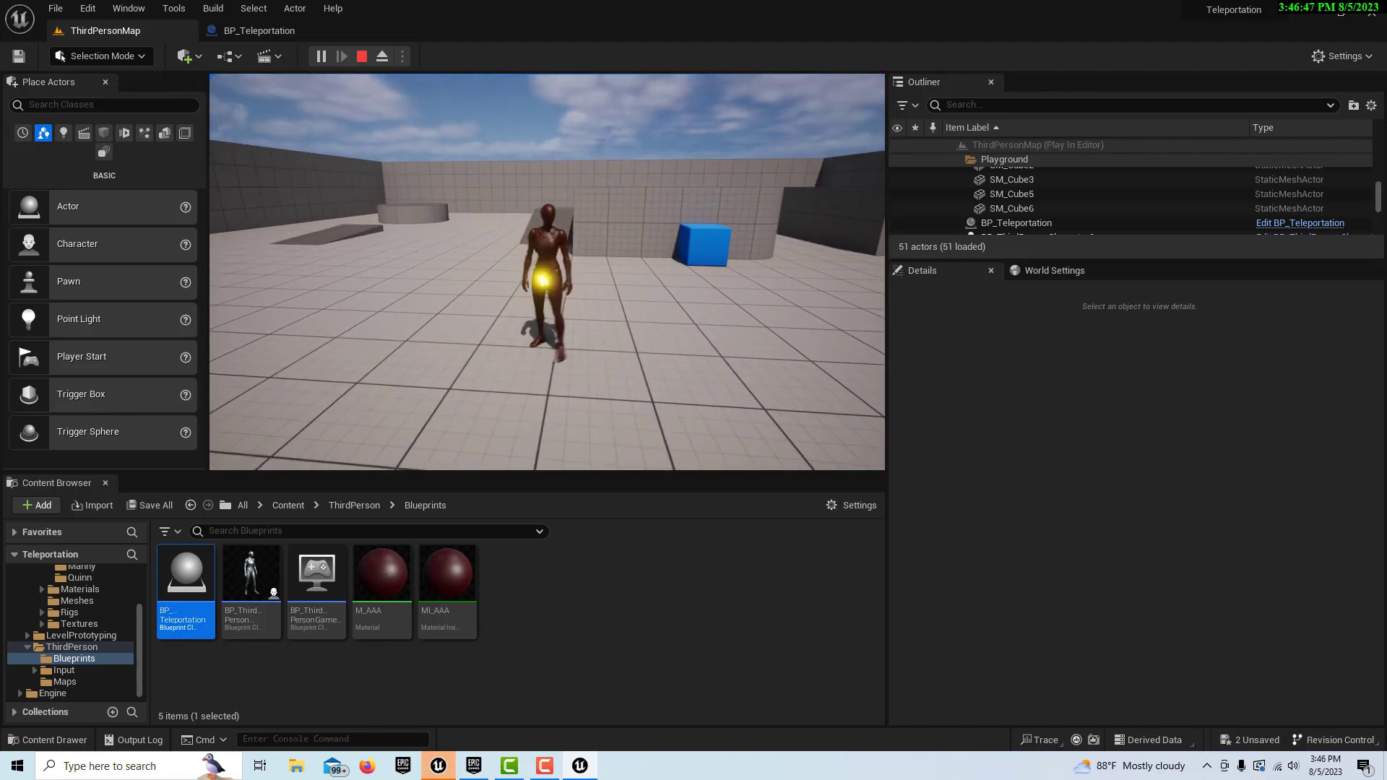
pyautogui.press('Escape')
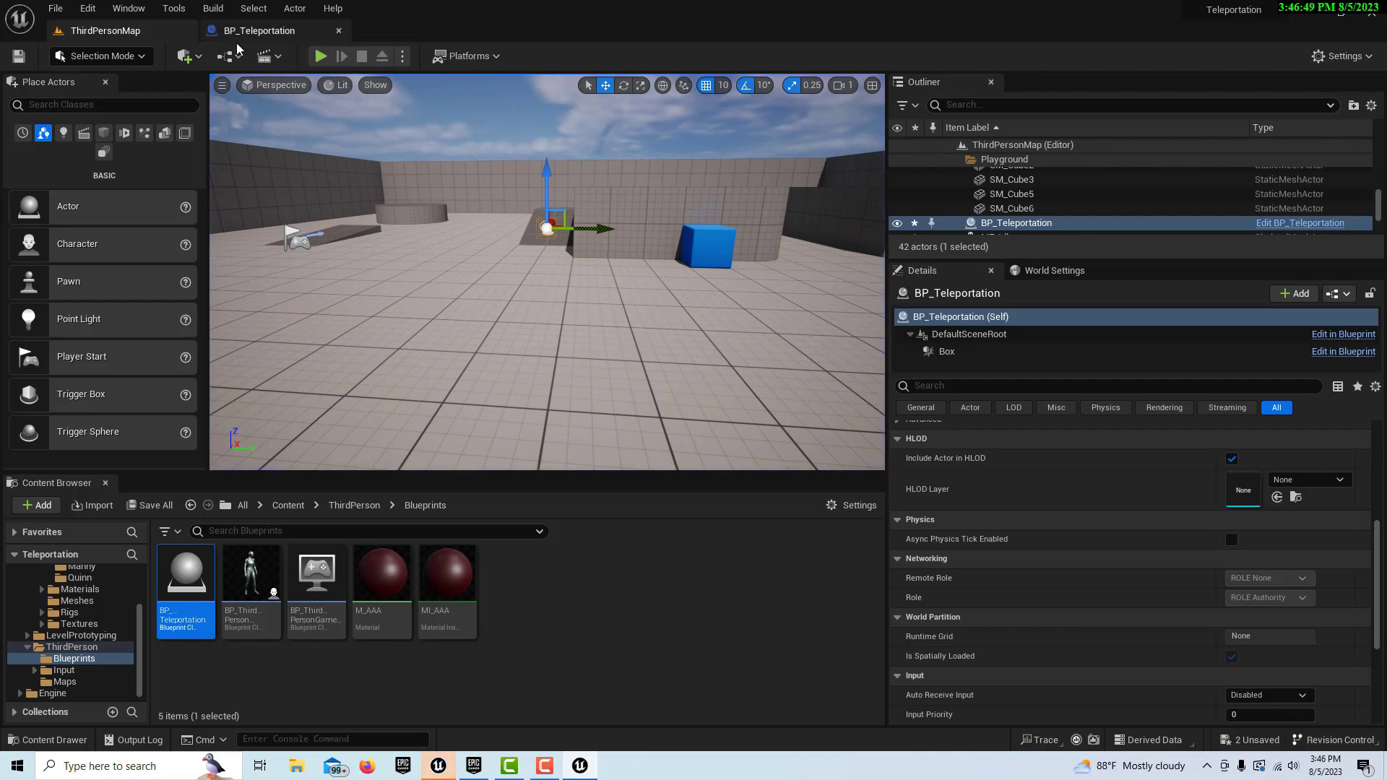
# In BP_Teleportation's Event Graph, set the Parameter Name of the Set Scalar Parameter Value node to Edge.
pyautogui.click(259, 30)
pyautogui.scroll(-1, 970, 423)
pyautogui.moveTo(968, 427); pyautogui.dragTo(714, 457, button='right')
pyautogui.moveTo(863, 471); pyautogui.dragTo(793, 430, button='right')
pyautogui.moveTo(894, 433); pyautogui.dragTo(596, 455, button='right')
pyautogui.scroll(2, 740, 415)
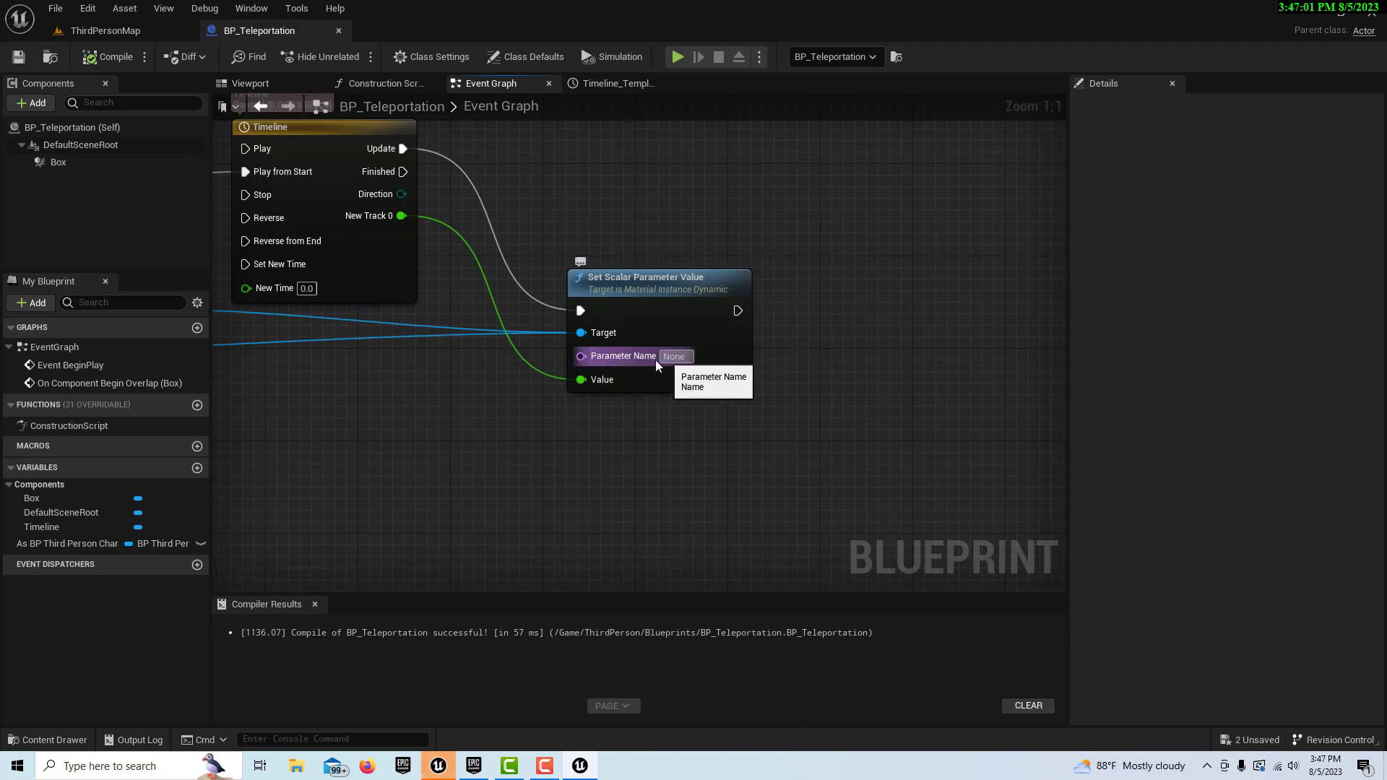
pyautogui.click(686, 356)
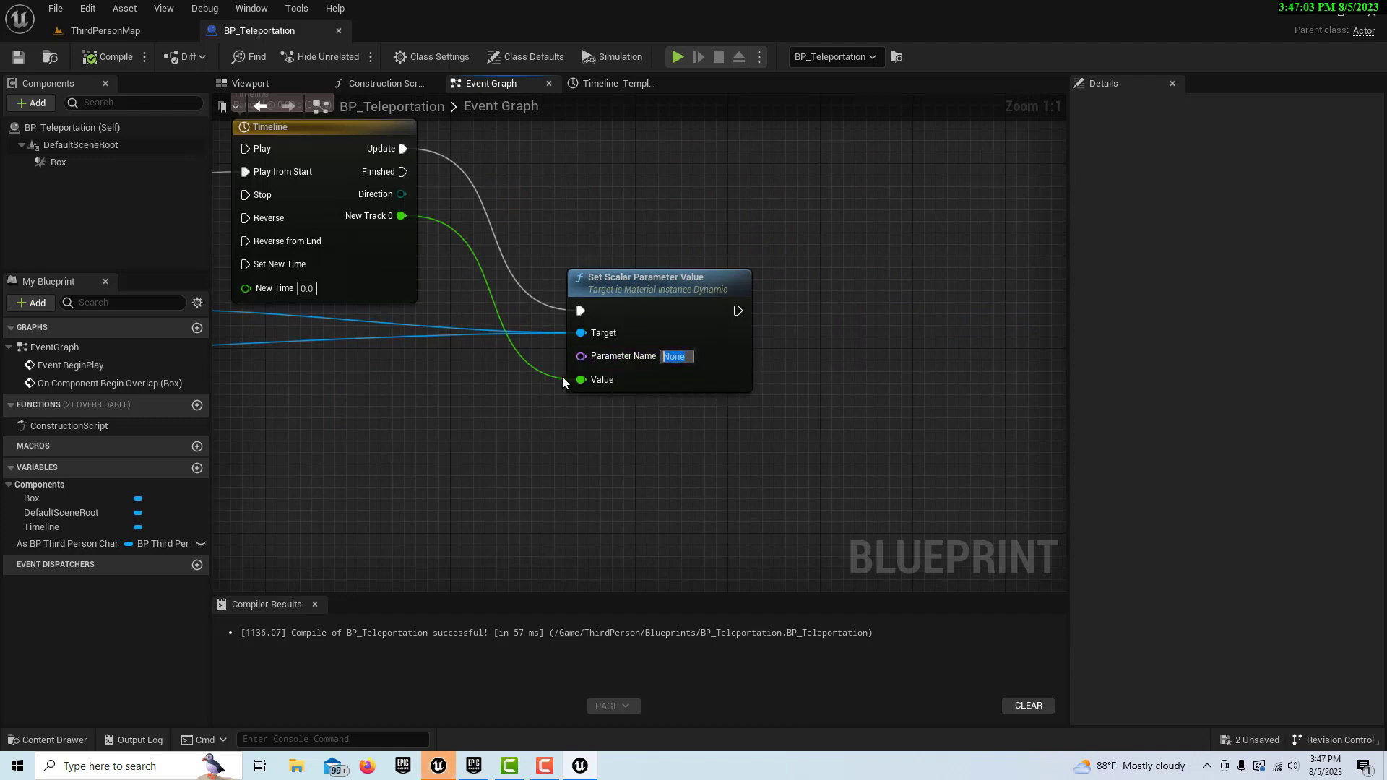
pyautogui.write('Edge')
pyautogui.press('Return')
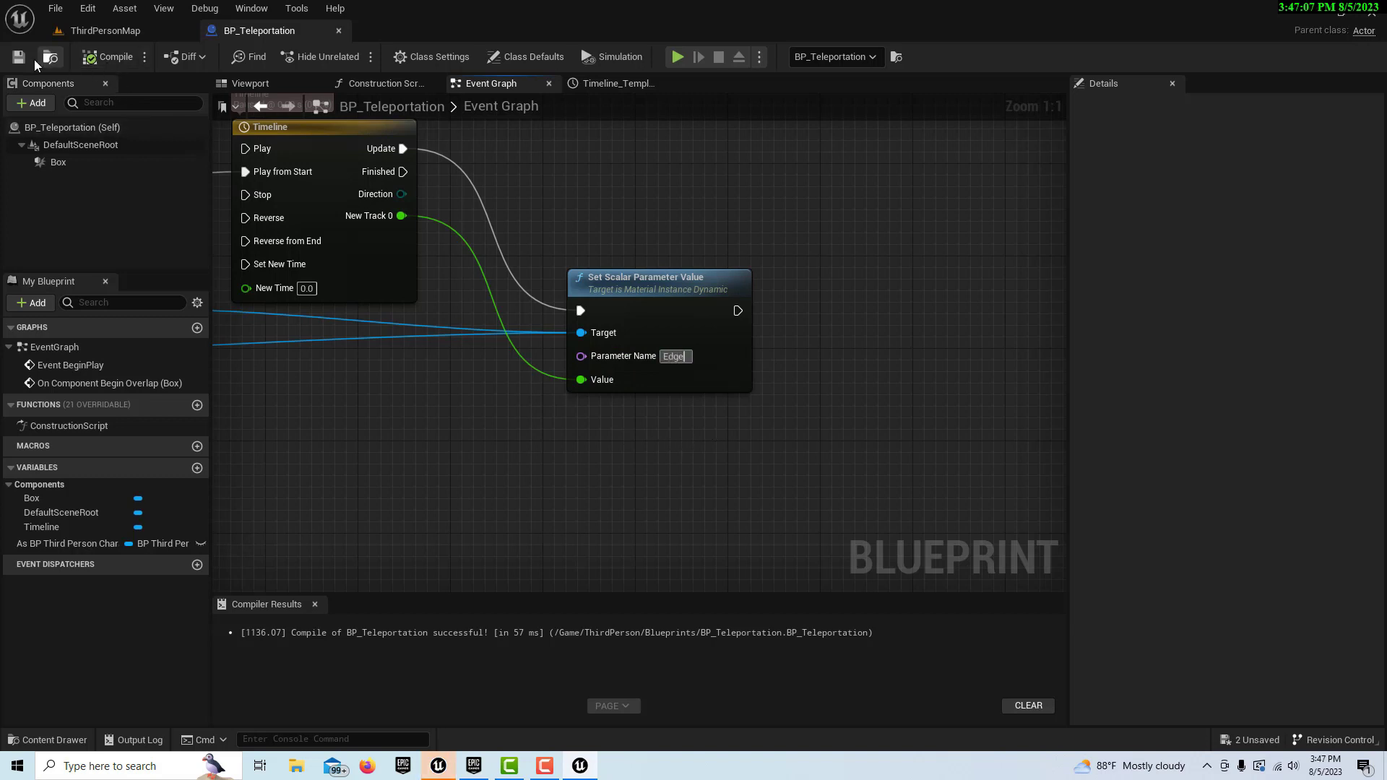
# Compile and save BP_Teleportation, and play ThirdPersonMap, running the character through the teleportation box before stopping the session.
pyautogui.click(111, 56)
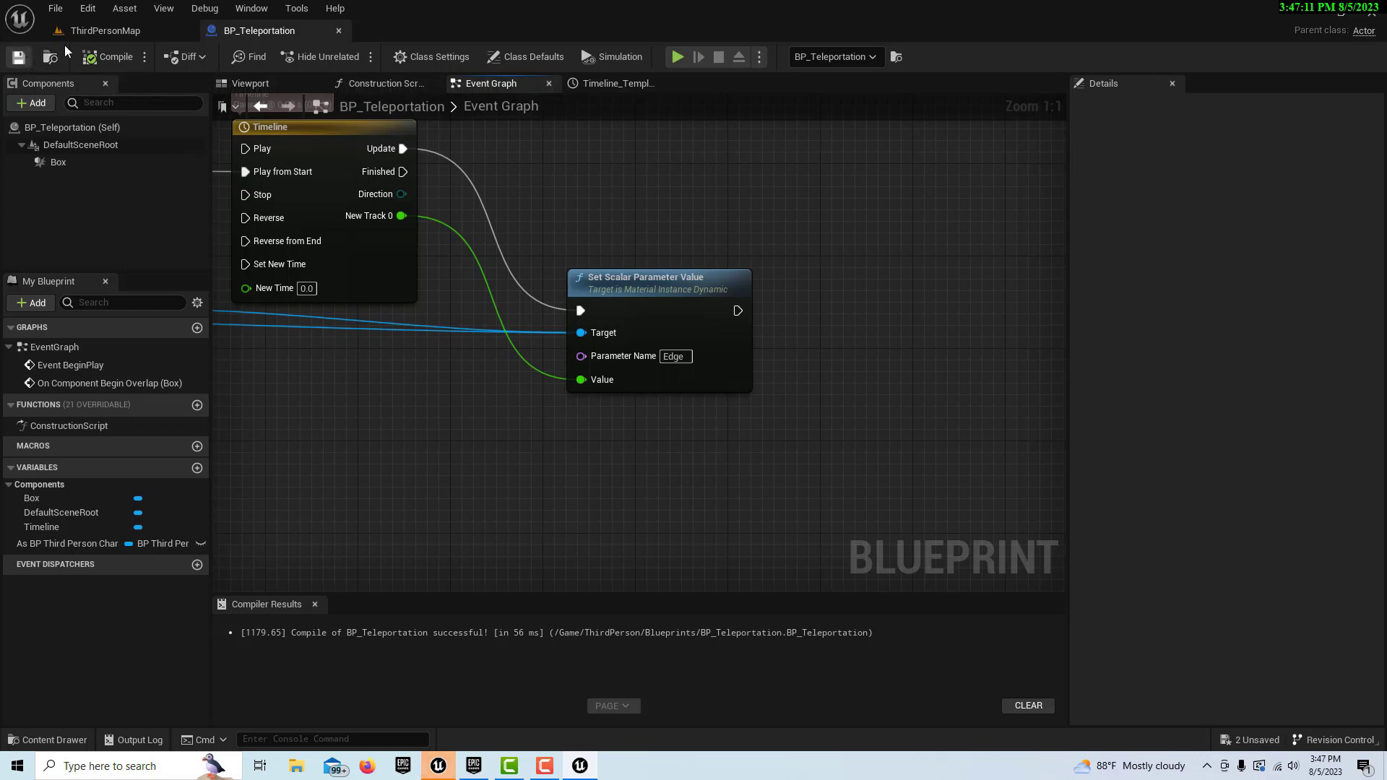
pyautogui.click(170, 33)
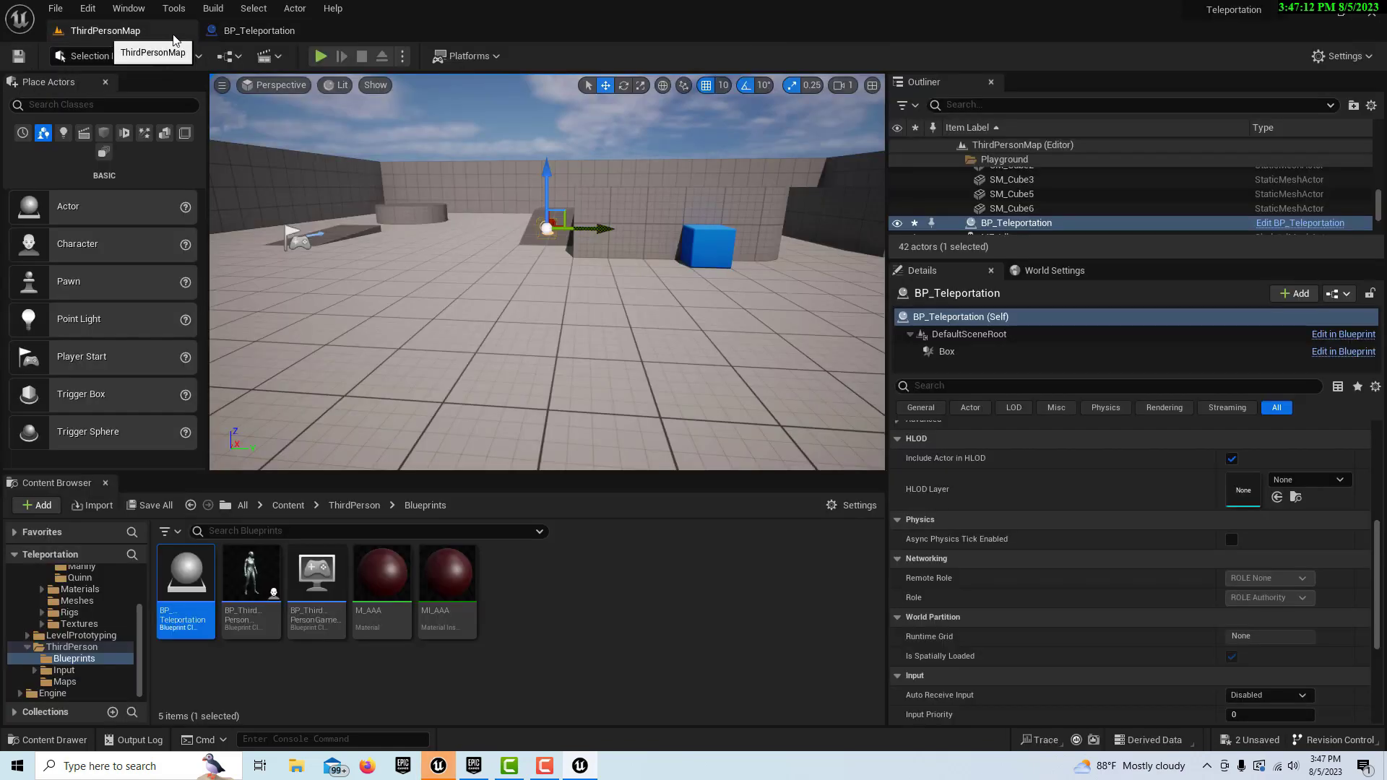
pyautogui.click(320, 56)
pyautogui.press('w')
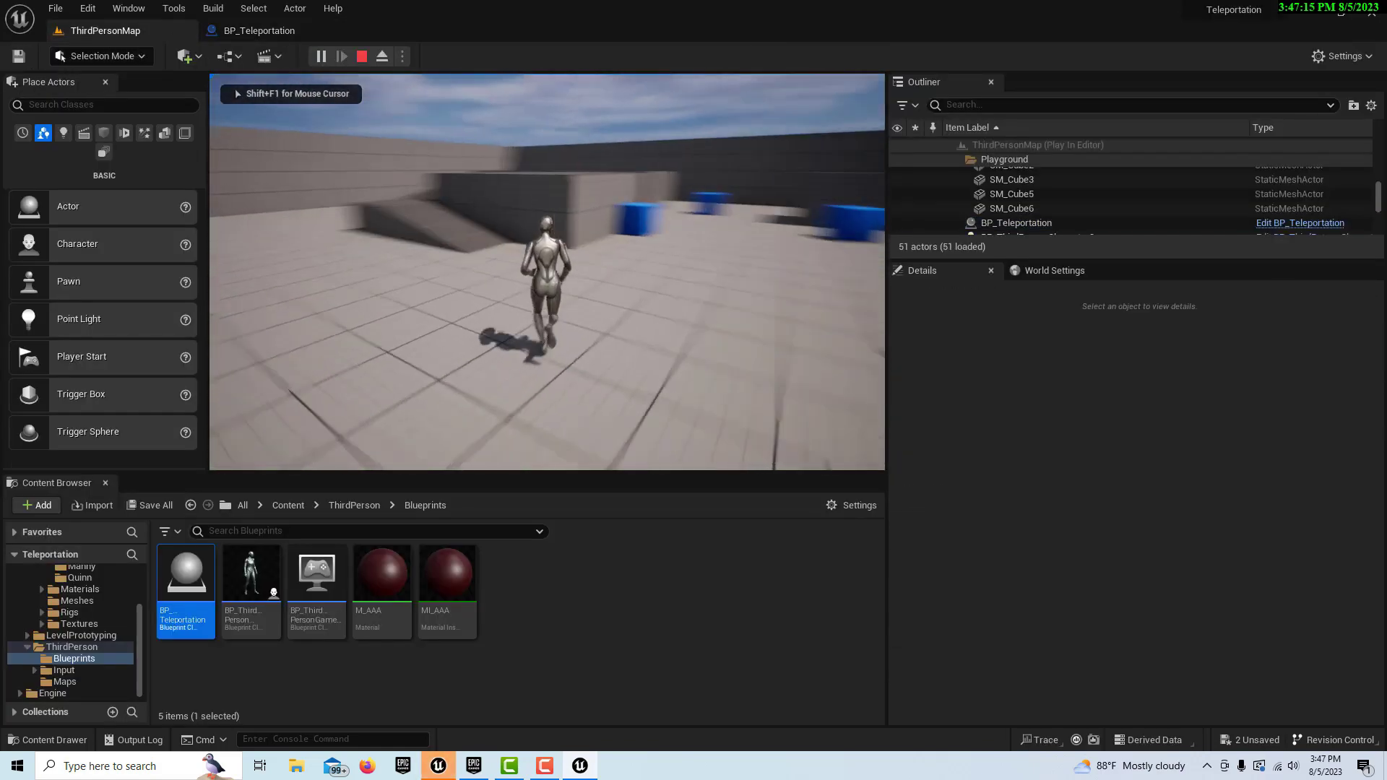
pyautogui.press('w')
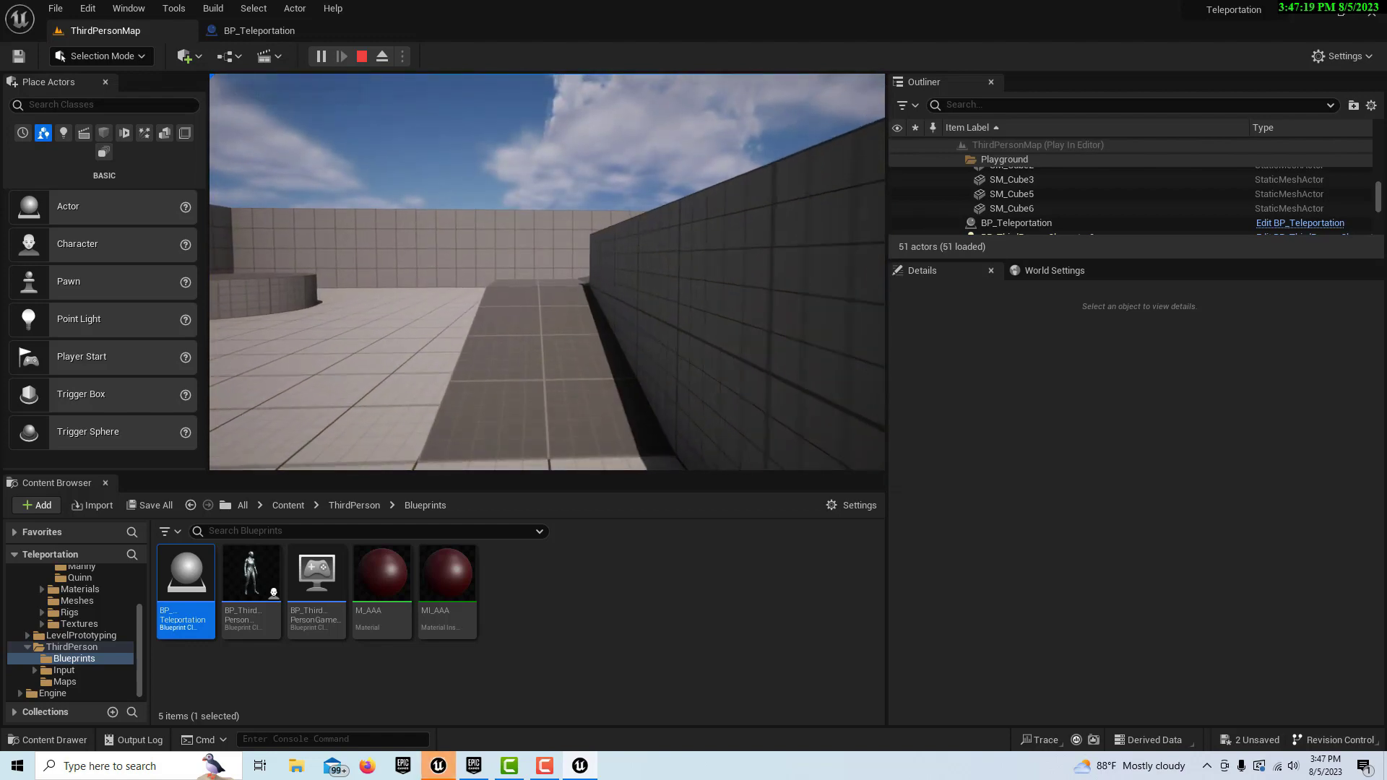
pyautogui.press('s')
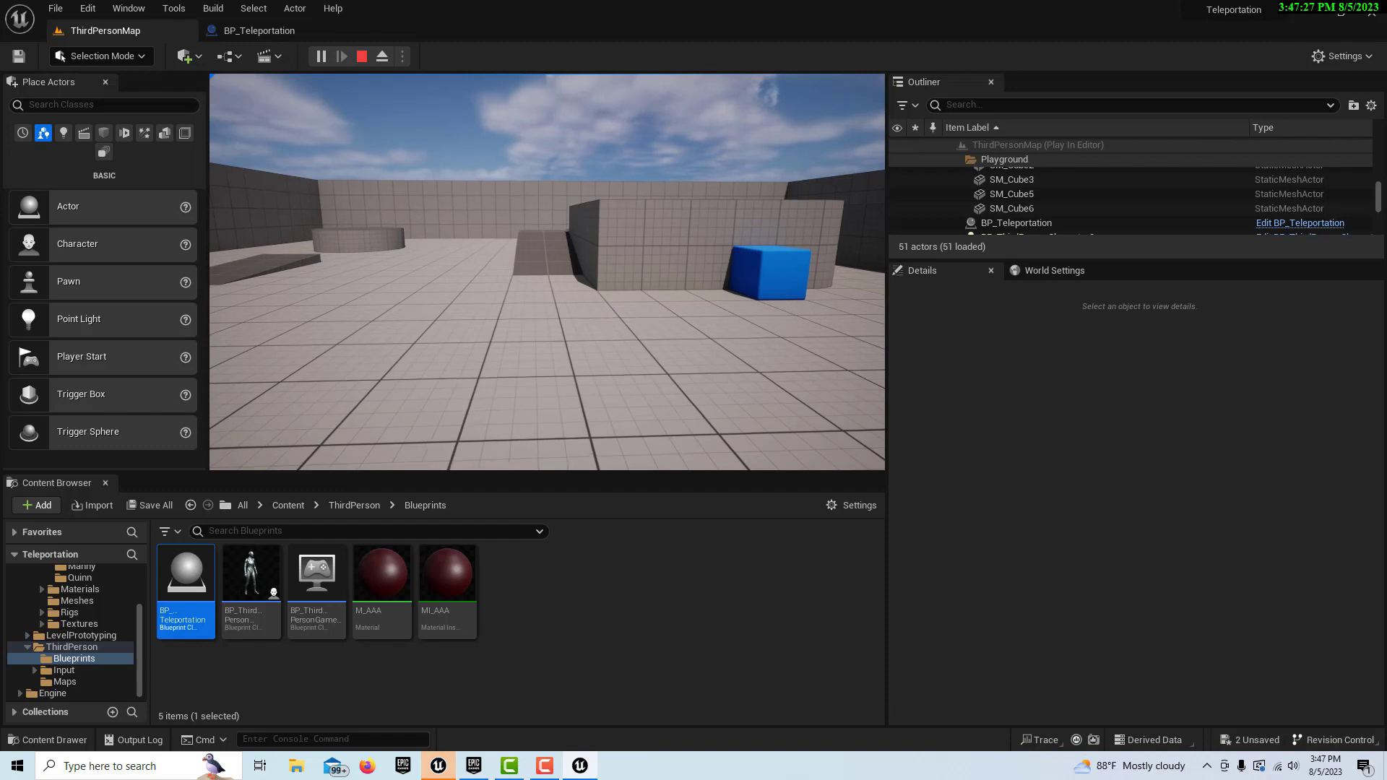
pyautogui.press('Escape')
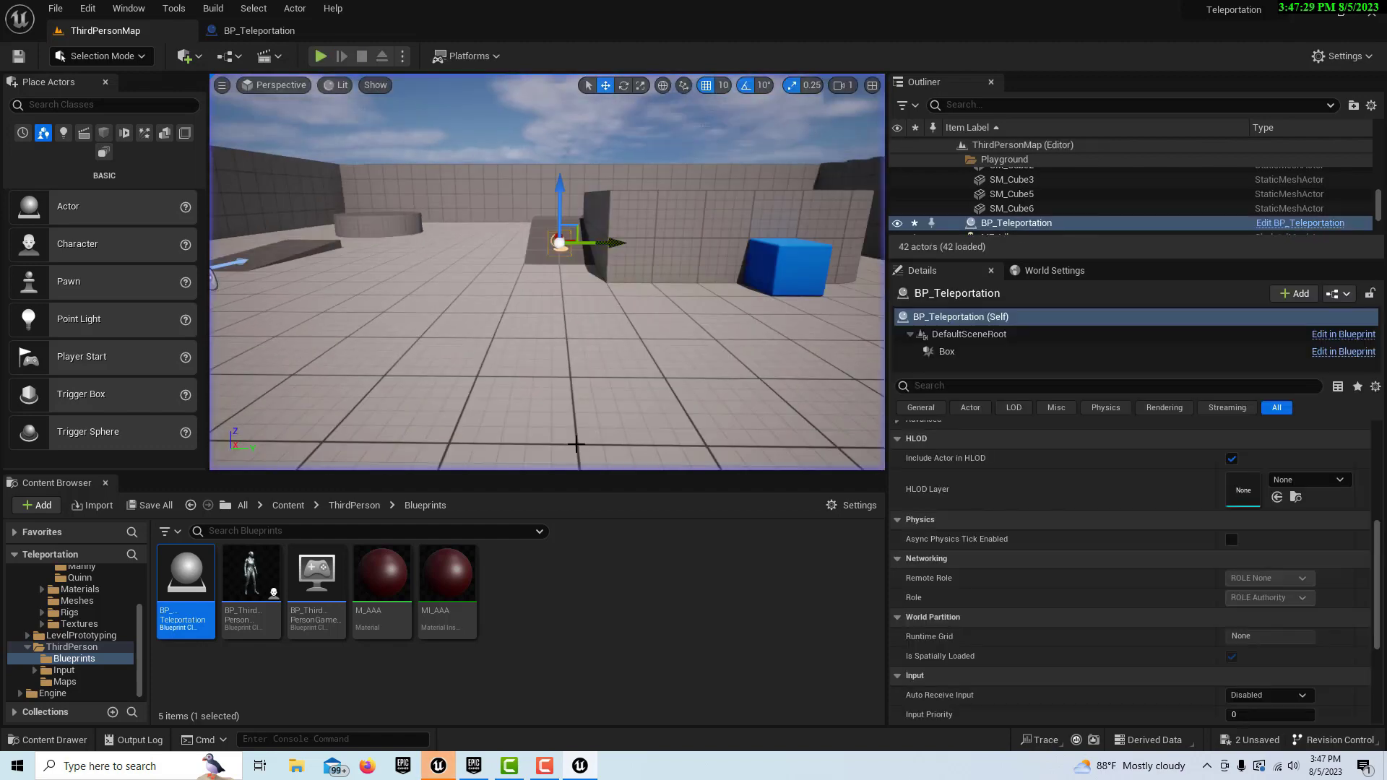
# Select the MF_Idle mannequin in the level and open MI_AAA in a separate floating window beside a close view of it.
pyautogui.scroll(-4, 525, 355)
pyautogui.moveTo(509, 325); pyautogui.dragTo(397, 327, button='right')
pyautogui.click(495, 225)
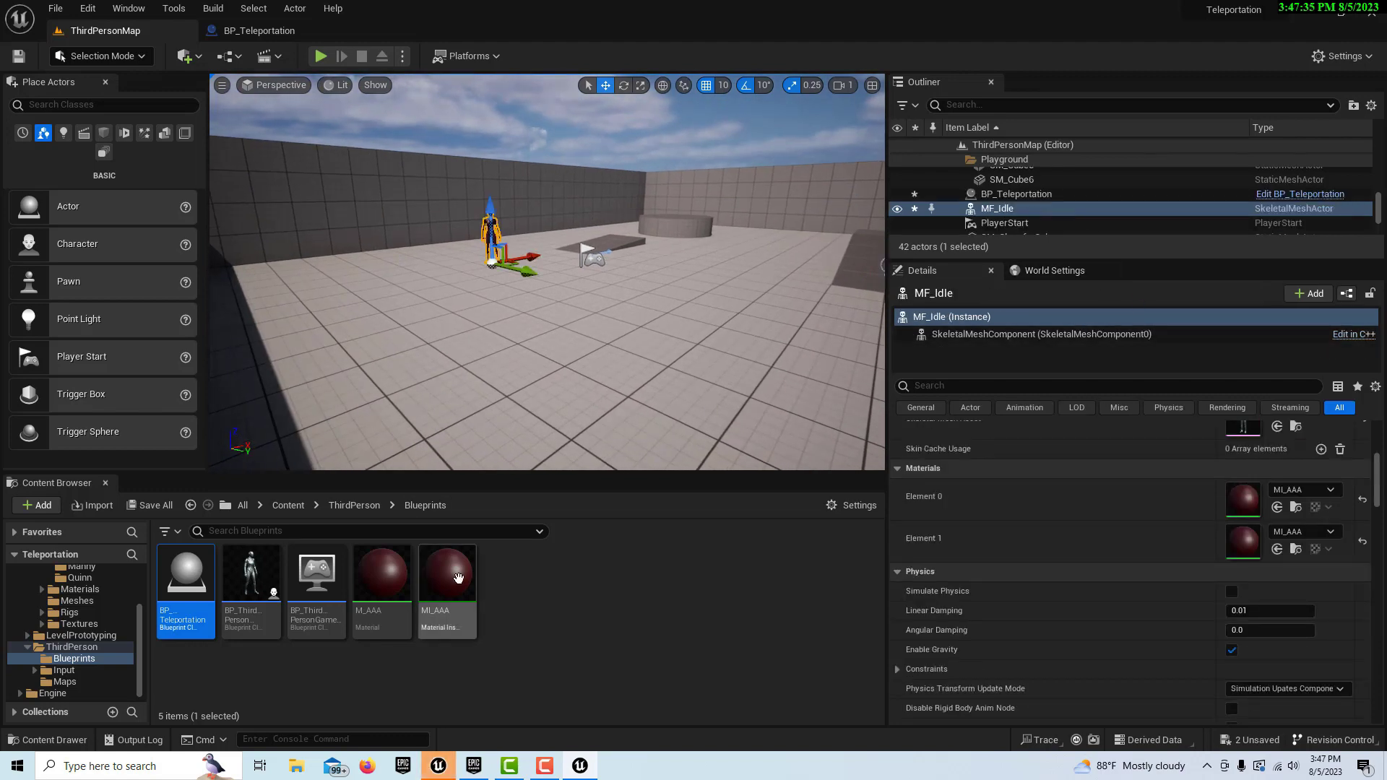
pyautogui.doubleClick(458, 577)
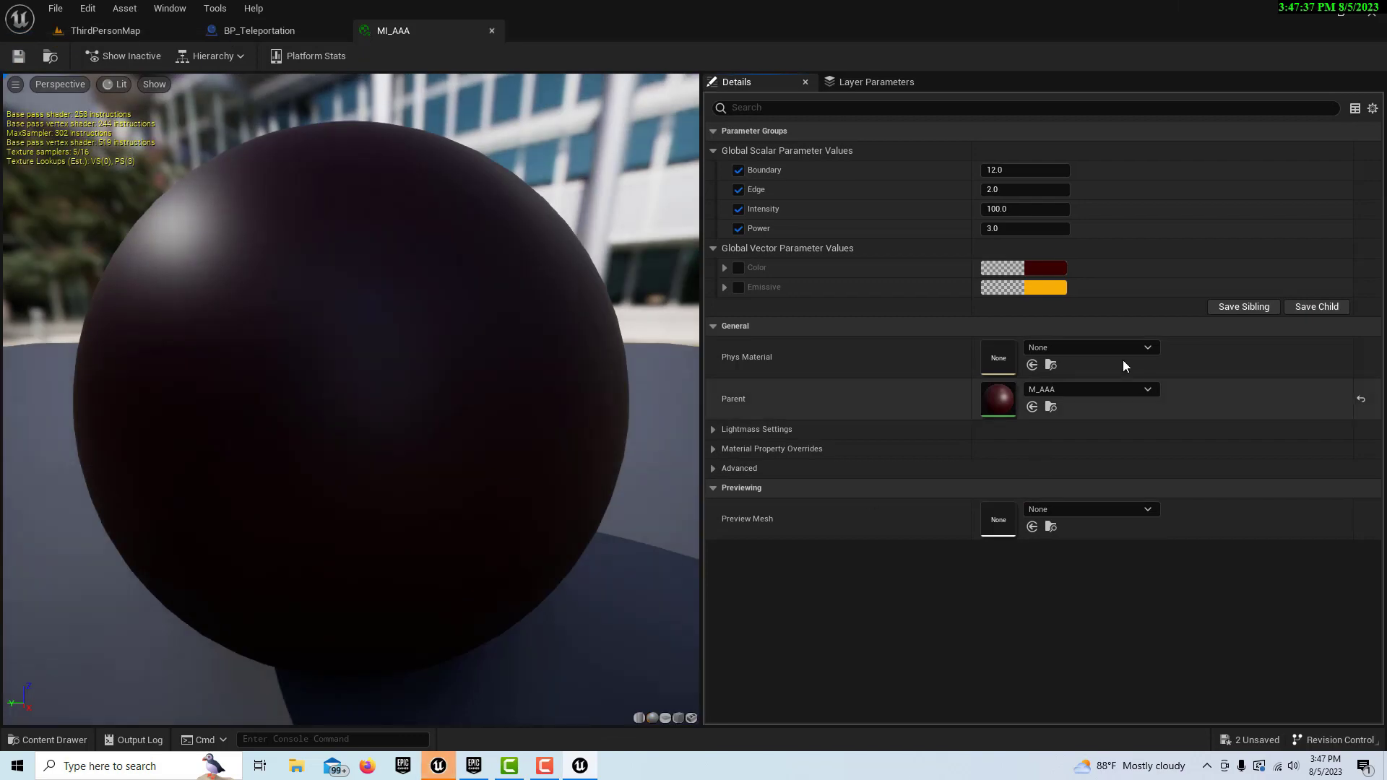
pyautogui.moveTo(426, 30); pyautogui.dragTo(592, 169)
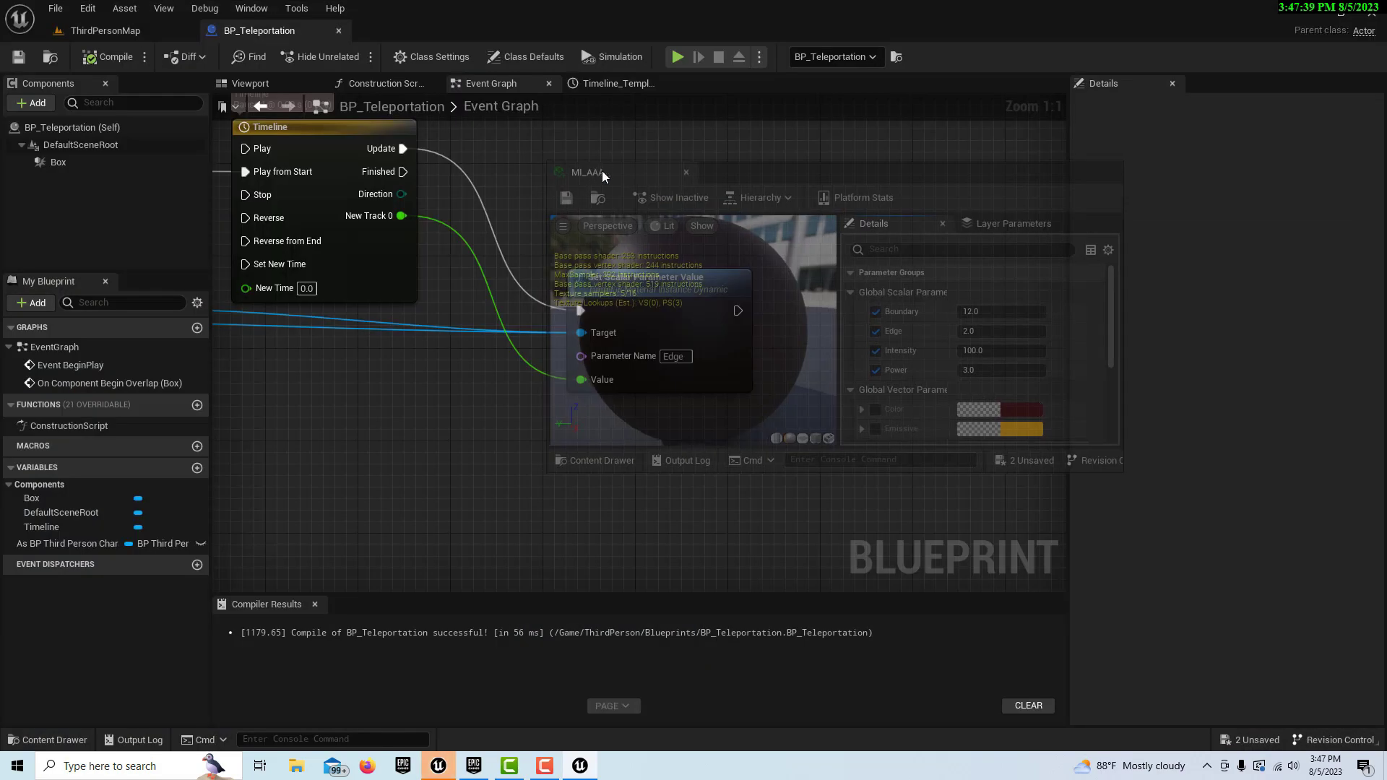
pyautogui.click(118, 32)
pyautogui.moveTo(495, 315); pyautogui.dragTo(434, 316, button='right')
pyautogui.press('w')
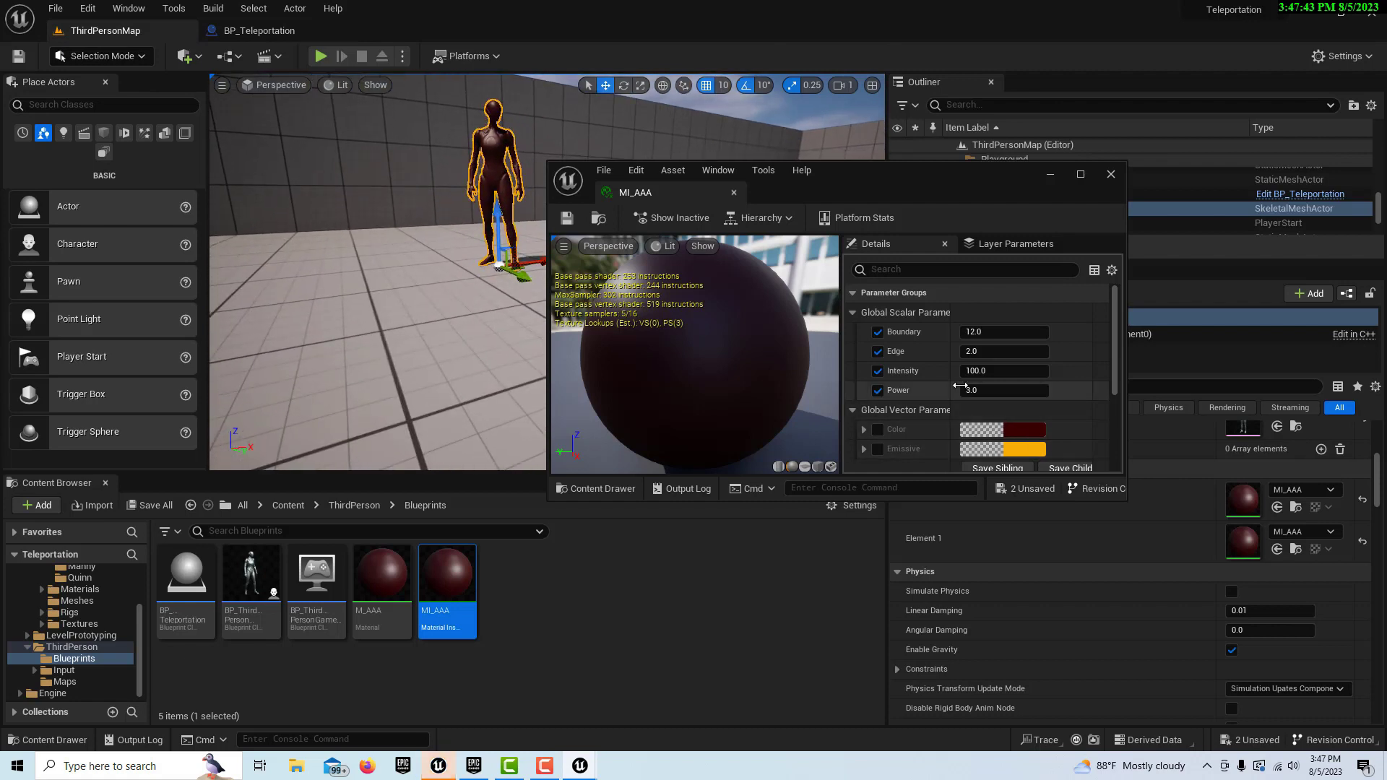
# Adjust MI_AAA to Boundary about 11.58, Edge about 60.2, Intensity about 11.14 and Power about 2.5, close its editor, and save the changes.
pyautogui.moveTo(994, 372)
pyautogui.mouseDown()
pyautogui.moveTo(1023, 372)
pyautogui.moveTo(982, 369)
pyautogui.moveTo(984, 352)
pyautogui.moveTo(1057, 352)
pyautogui.moveTo(966, 371)
pyautogui.moveTo(976, 395)
pyautogui.moveTo(973, 331)
pyautogui.moveTo(989, 332)
pyautogui.moveTo(982, 370)
pyautogui.mouseUp()
pyautogui.click(1110, 175)
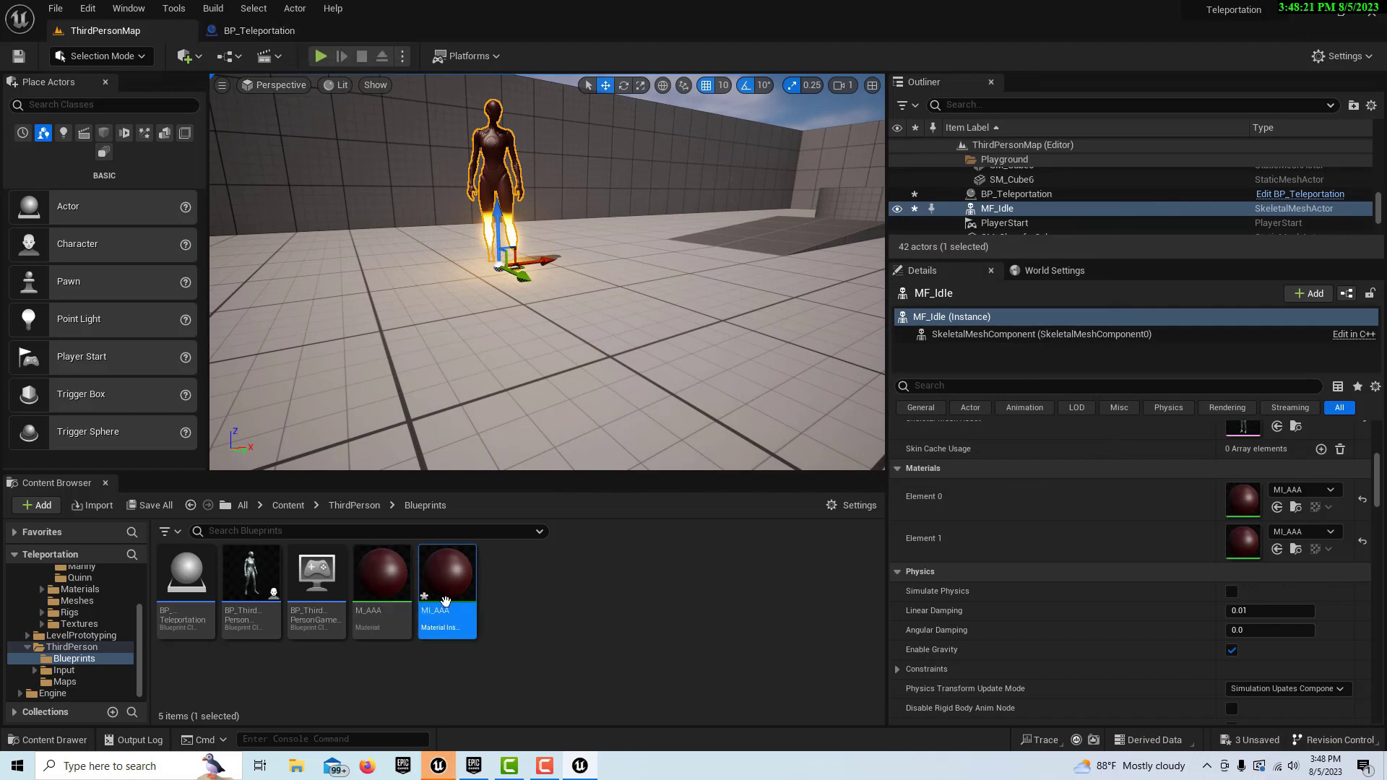
pyautogui.click(88, 8)
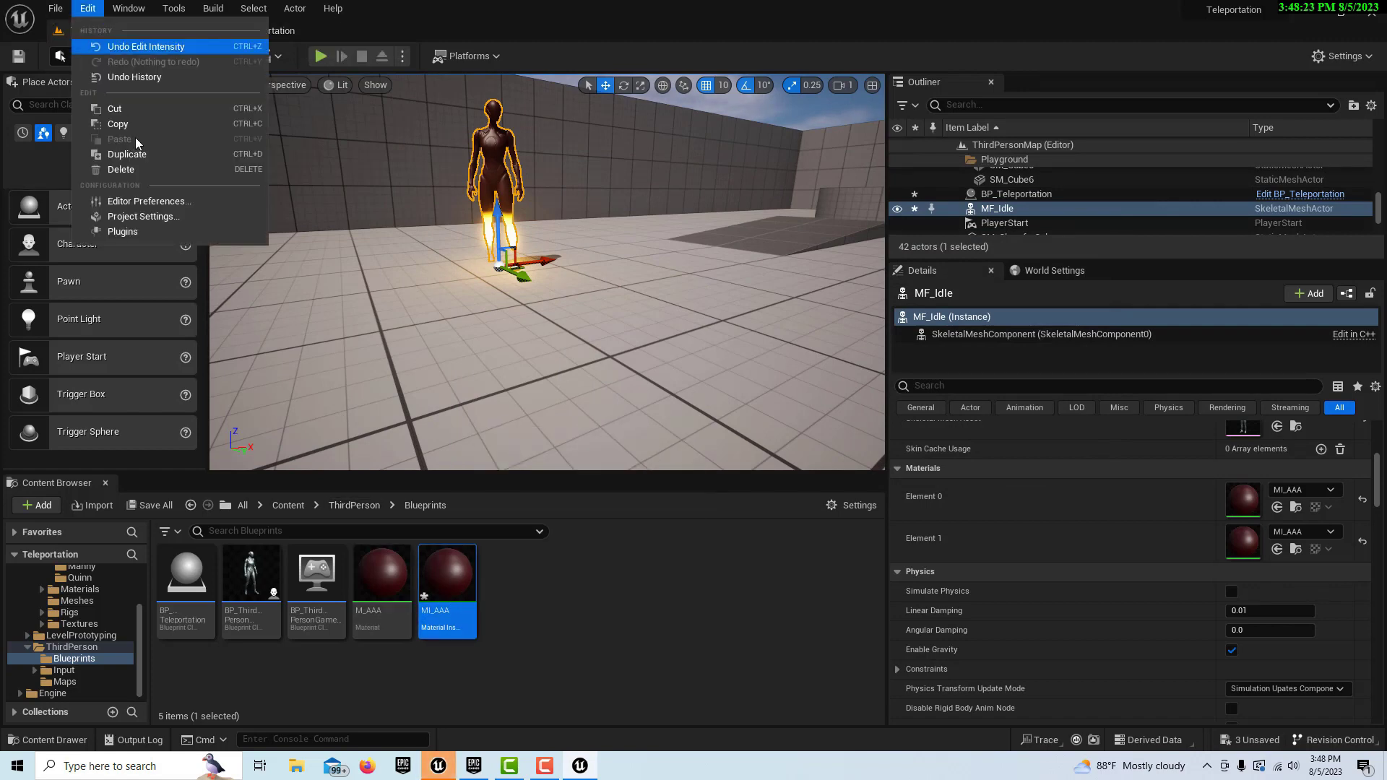
pyautogui.click(120, 132)
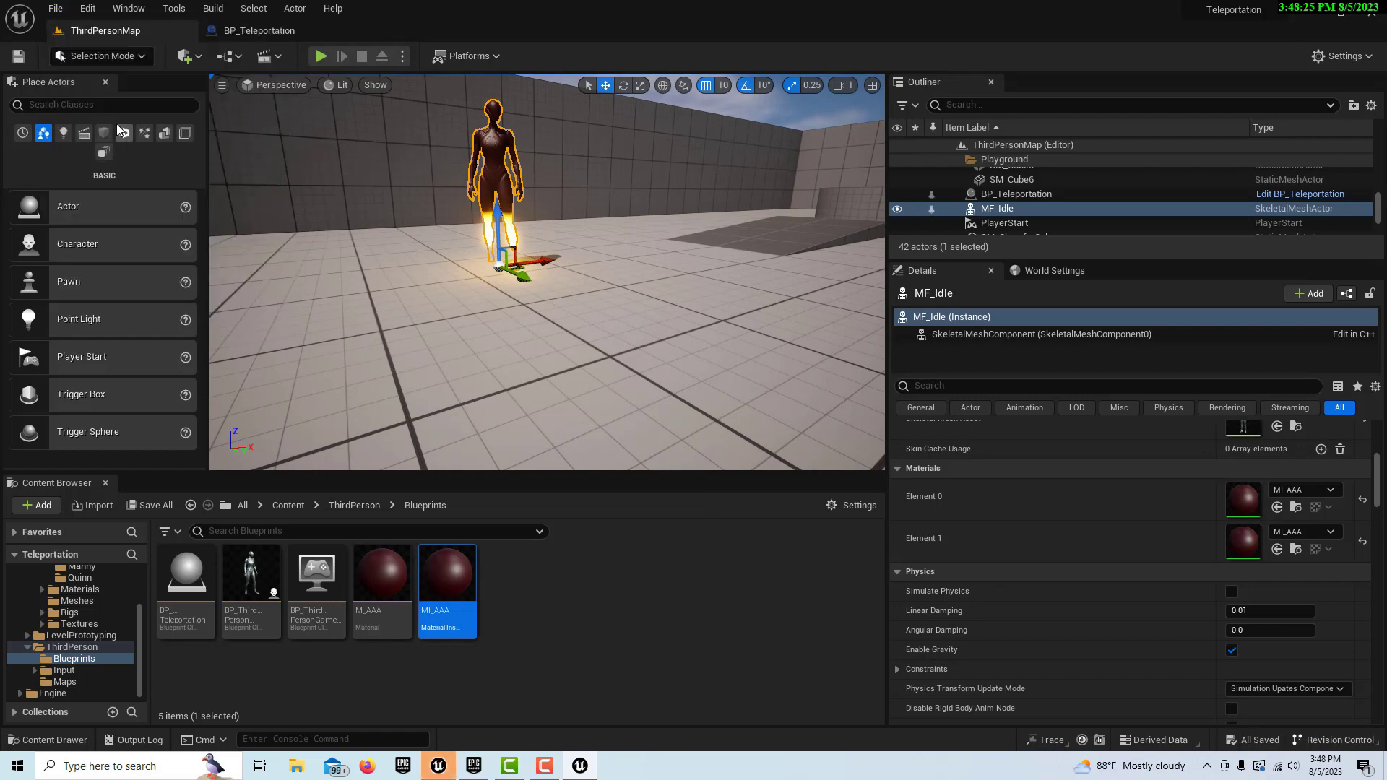
# Play ThirdPersonMap with the adjusted MI_AAA, run the character through the teleportation box to check the effect, and stop the session.
pyautogui.click(318, 56)
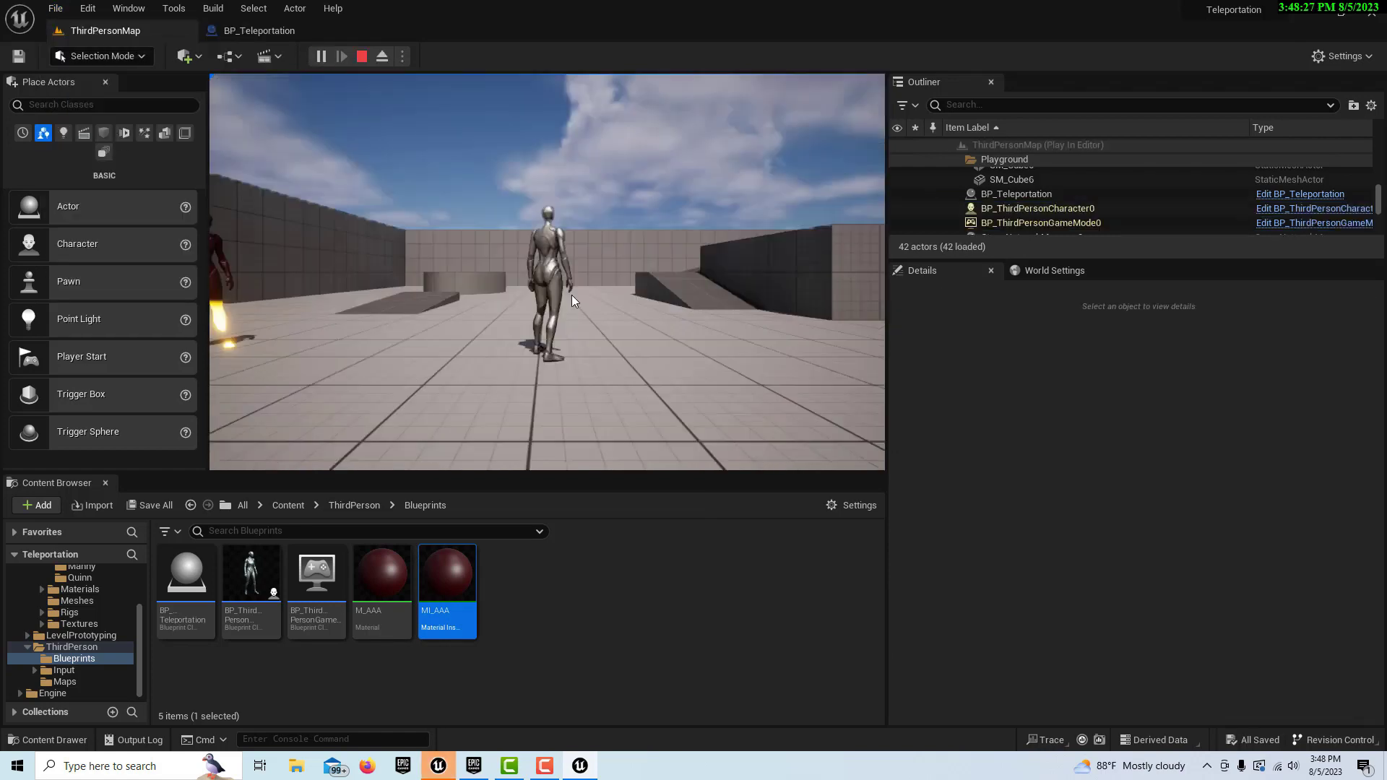
pyautogui.press('w')
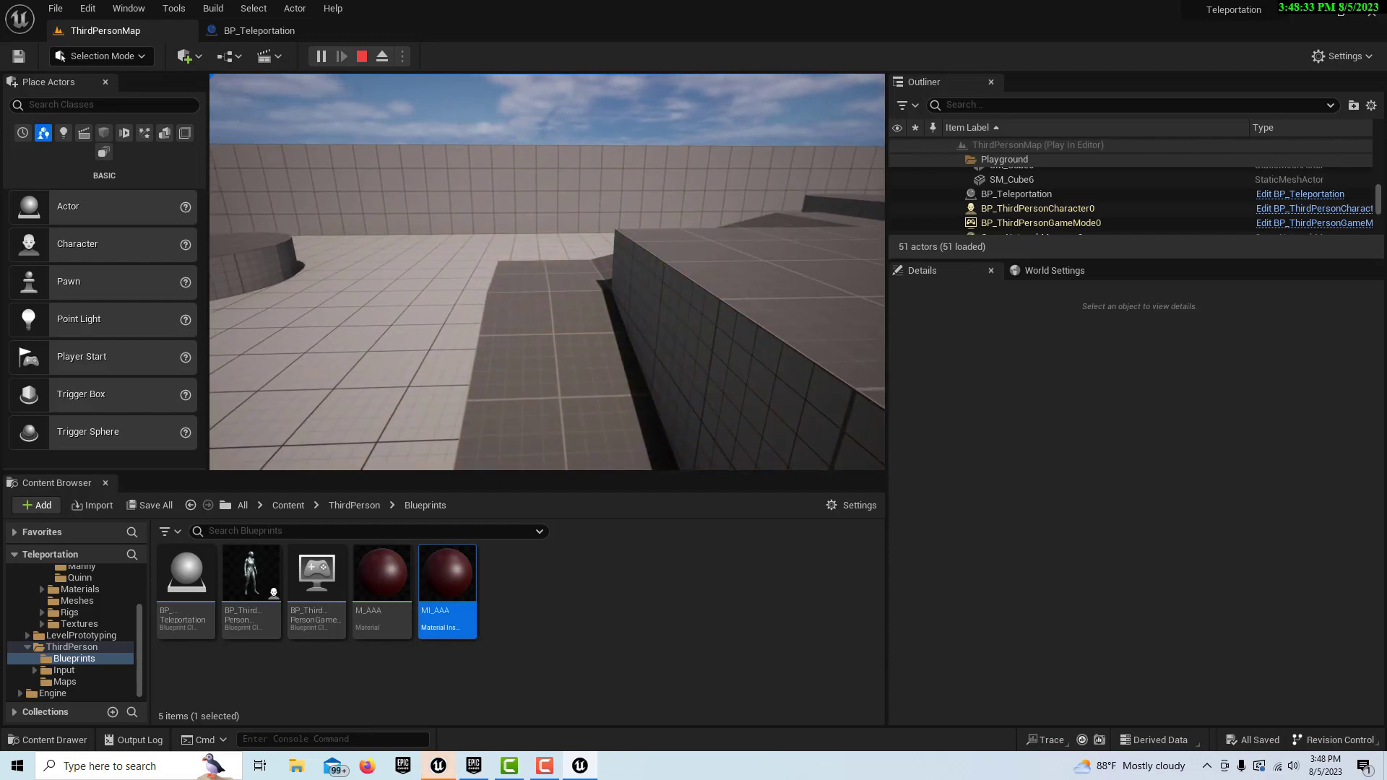
pyautogui.press('Escape')
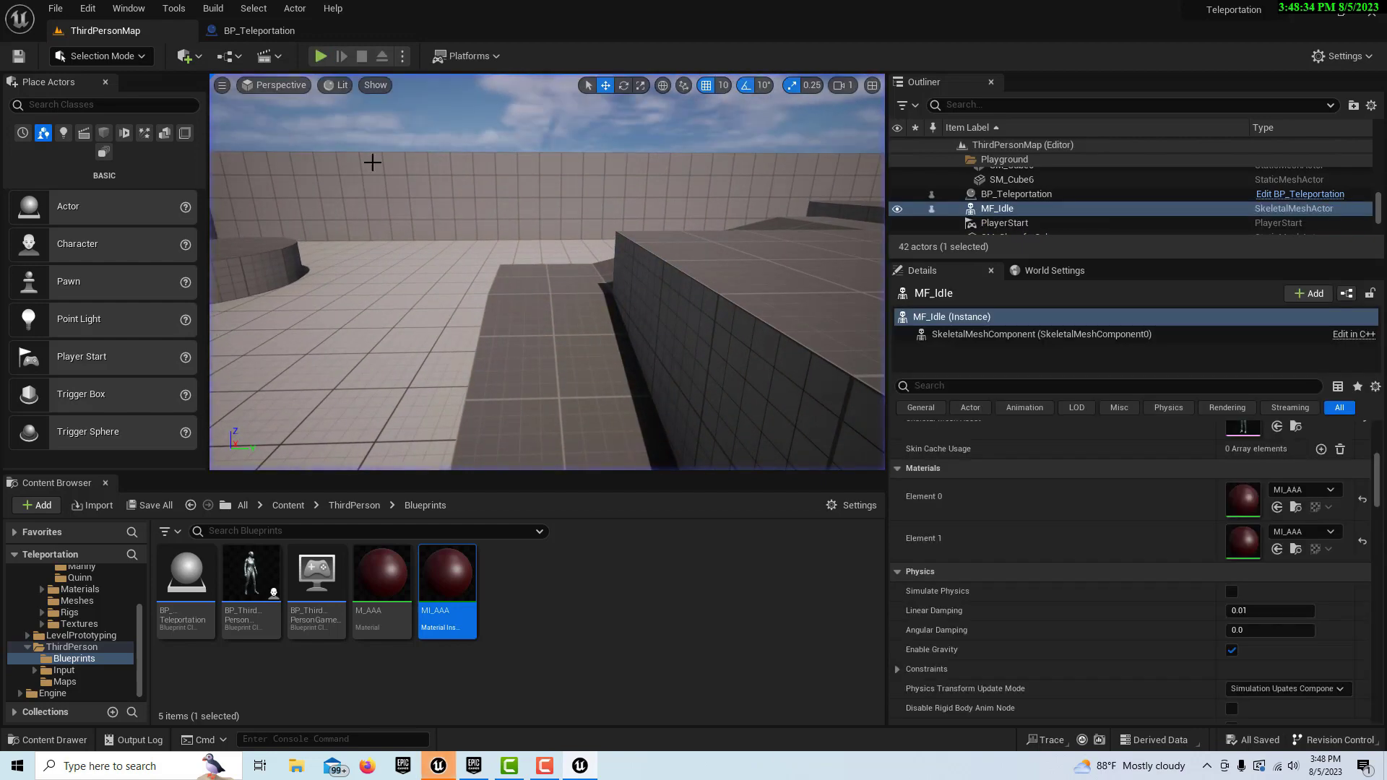
pyautogui.click(268, 32)
pyautogui.click(128, 35)
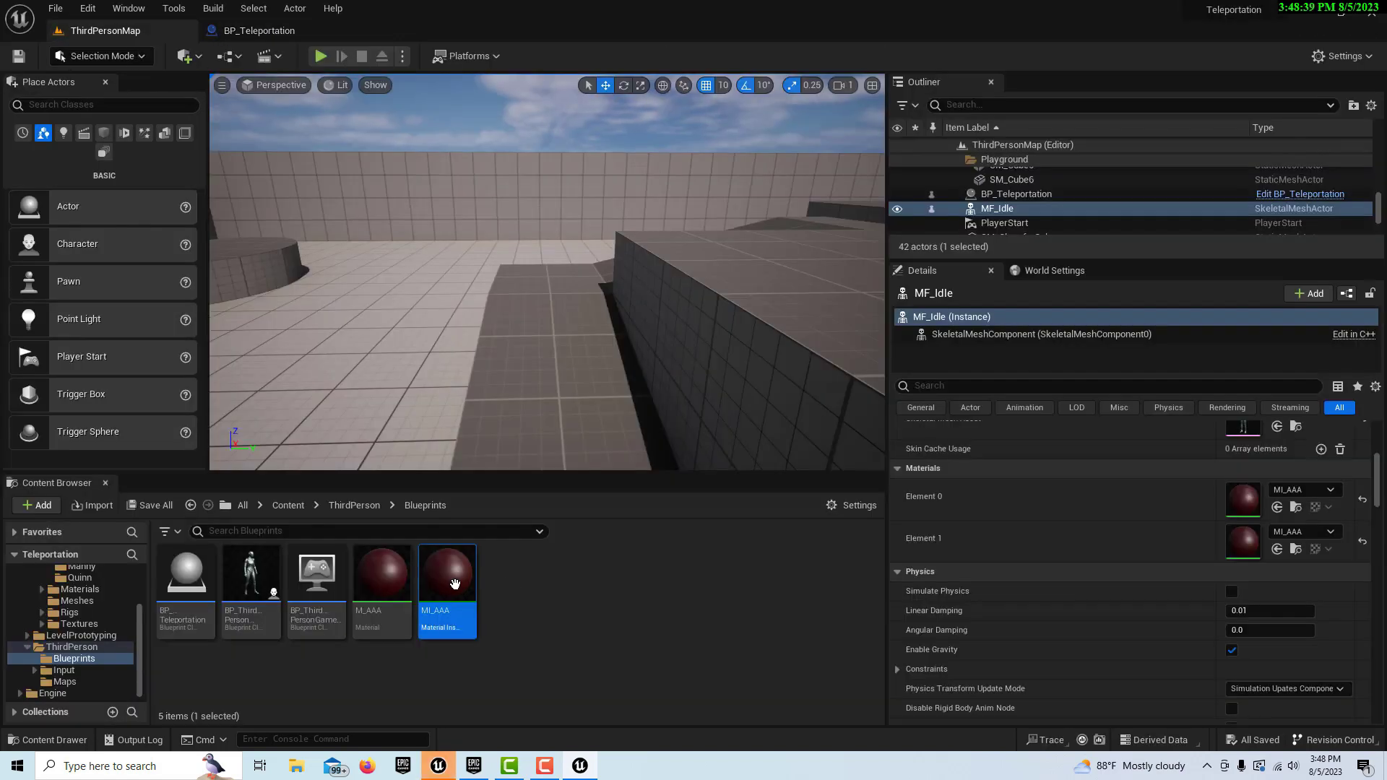
# Reopen MI_AAA, raise its Intensity to about 92.2, and save the material instance.
pyautogui.doubleClick(437, 583)
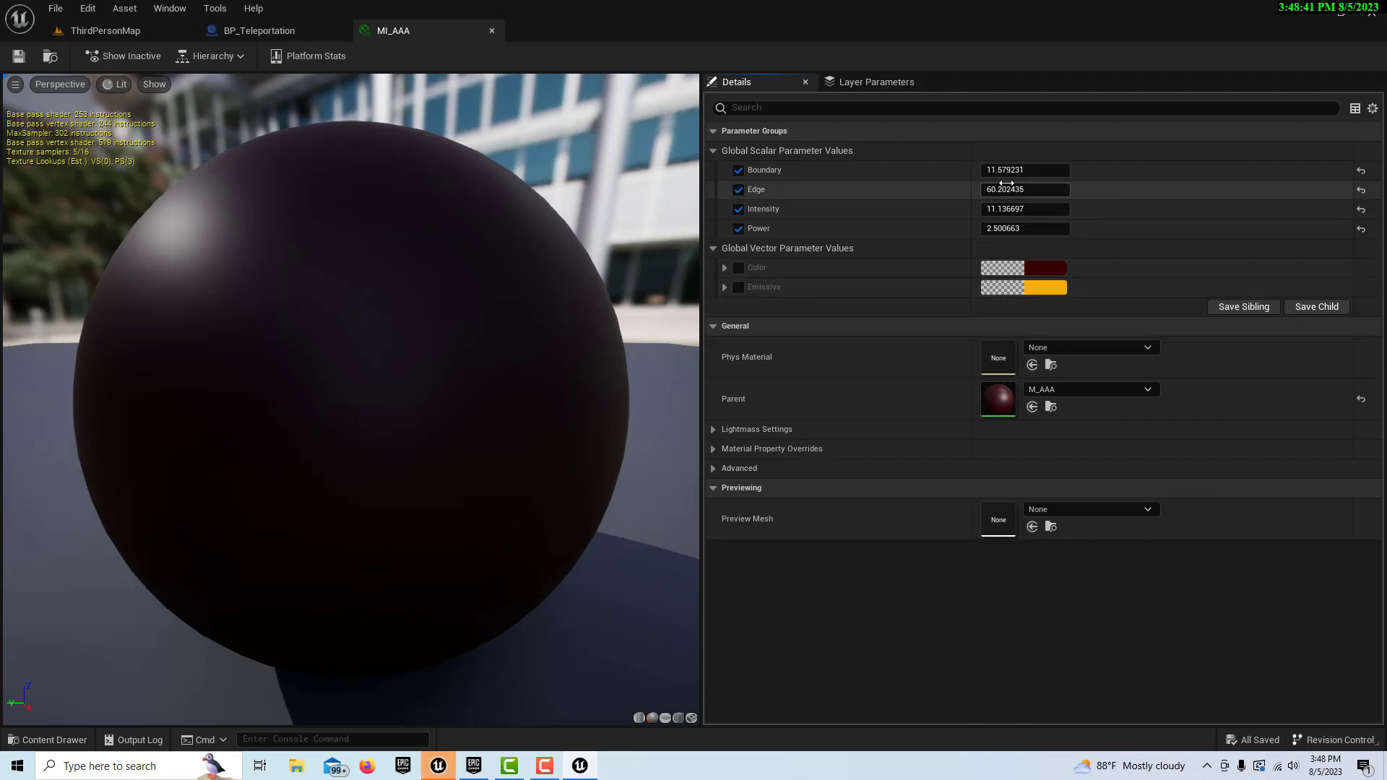
pyautogui.moveTo(1001, 209); pyautogui.dragTo(1112, 209)
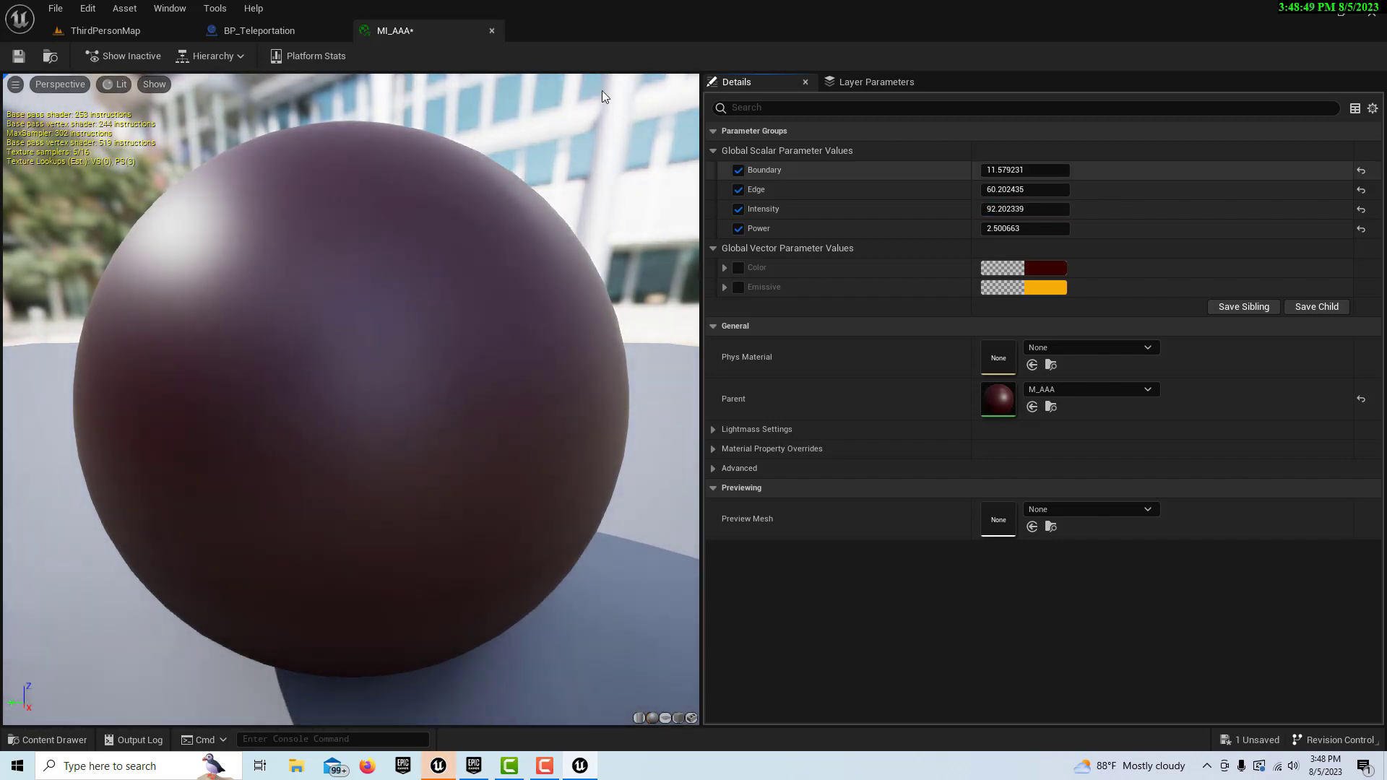
pyautogui.click(19, 56)
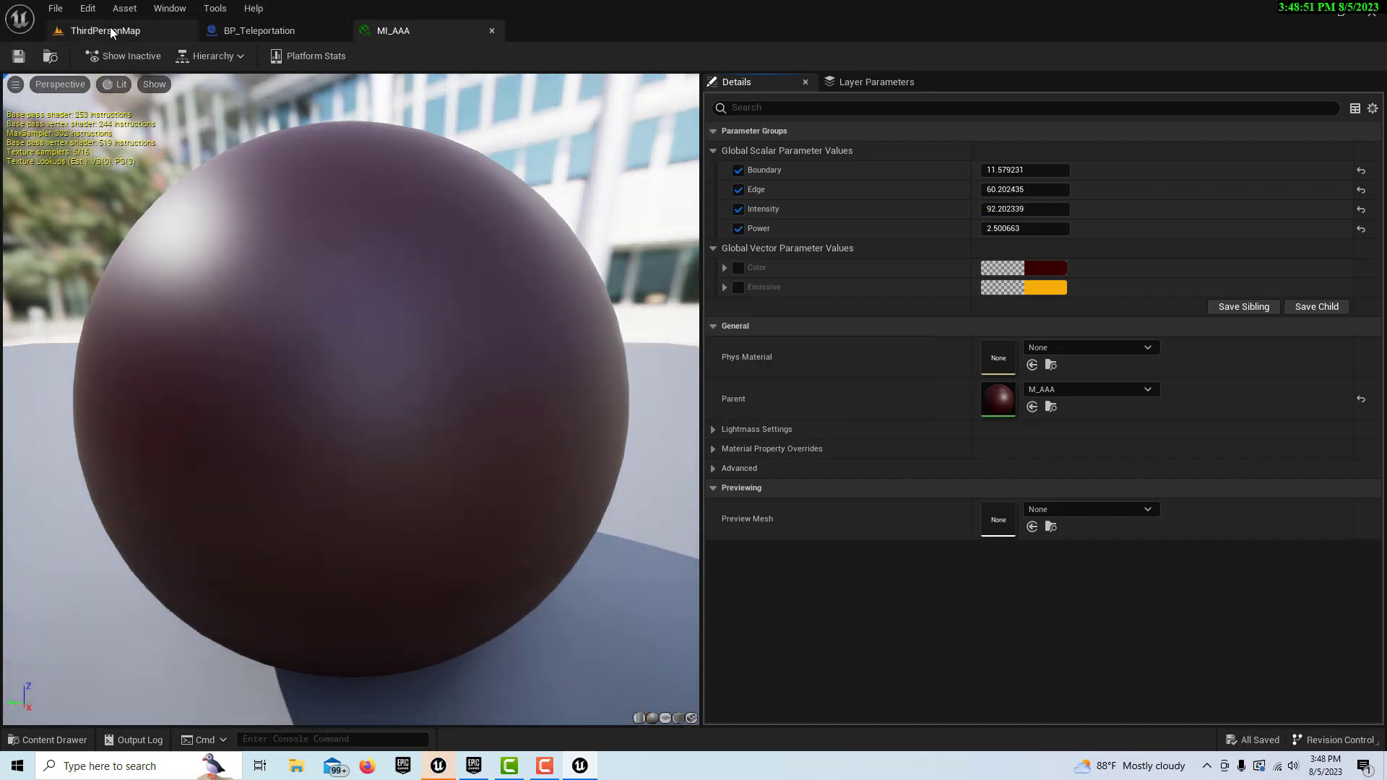
# Play ThirdPersonMap to check the stronger glow on the character at the teleportation box, and stop the session.
pyautogui.click(111, 32)
pyautogui.click(320, 55)
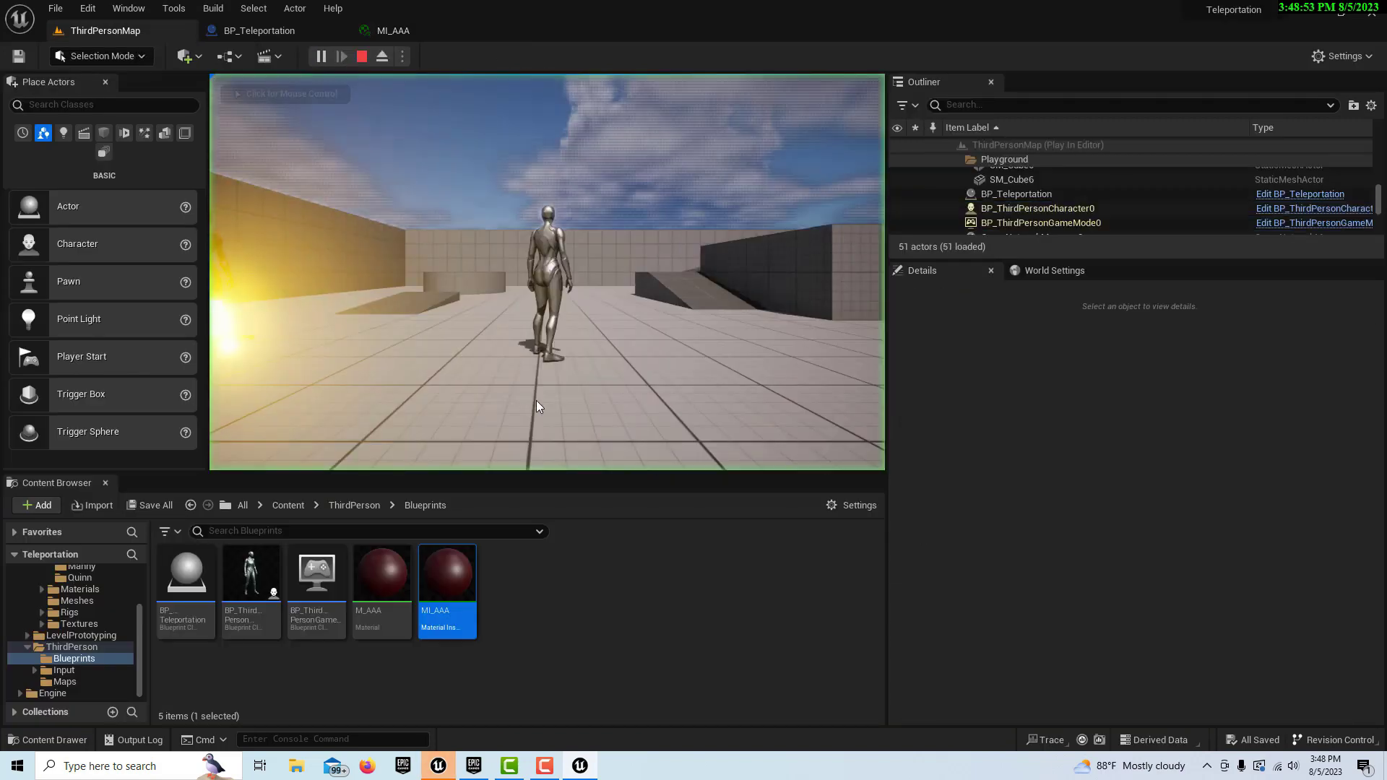
pyautogui.click(537, 406)
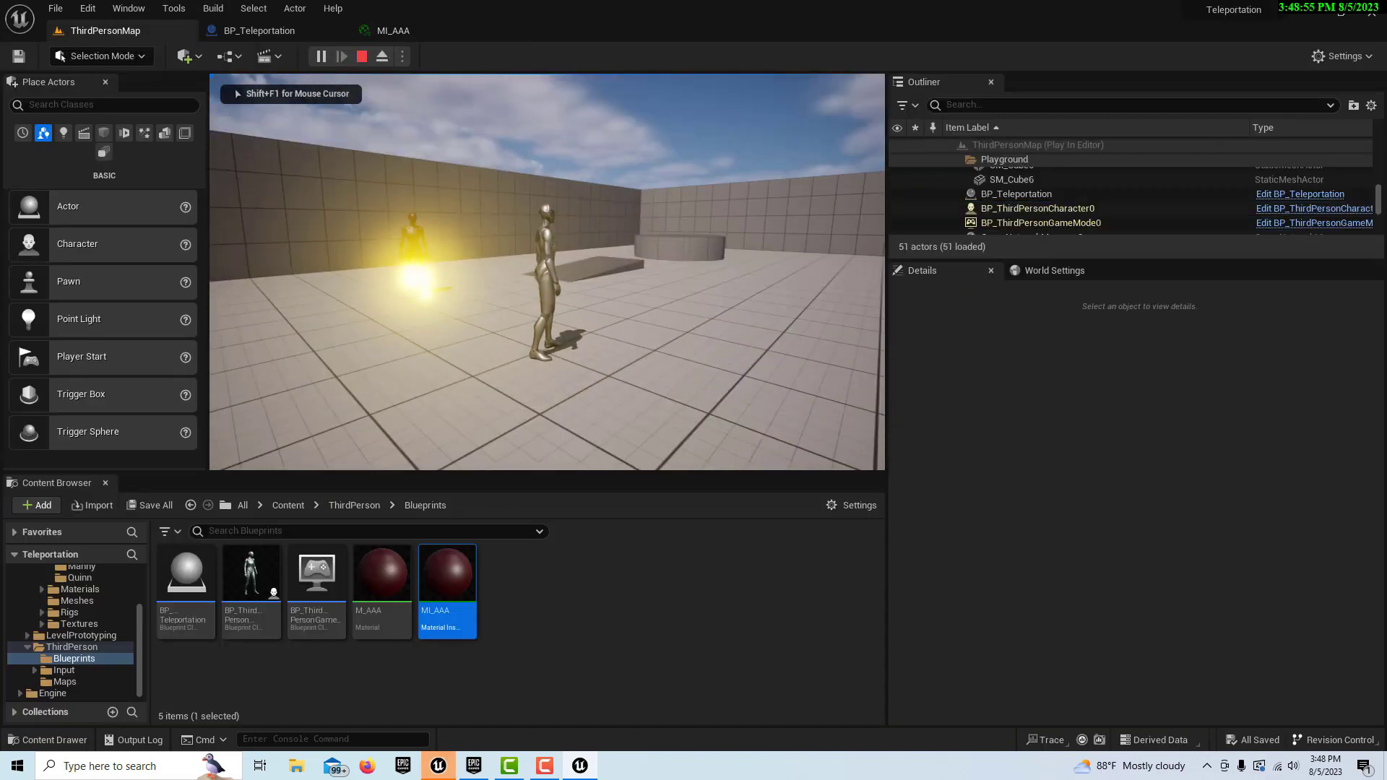
pyautogui.press('w')
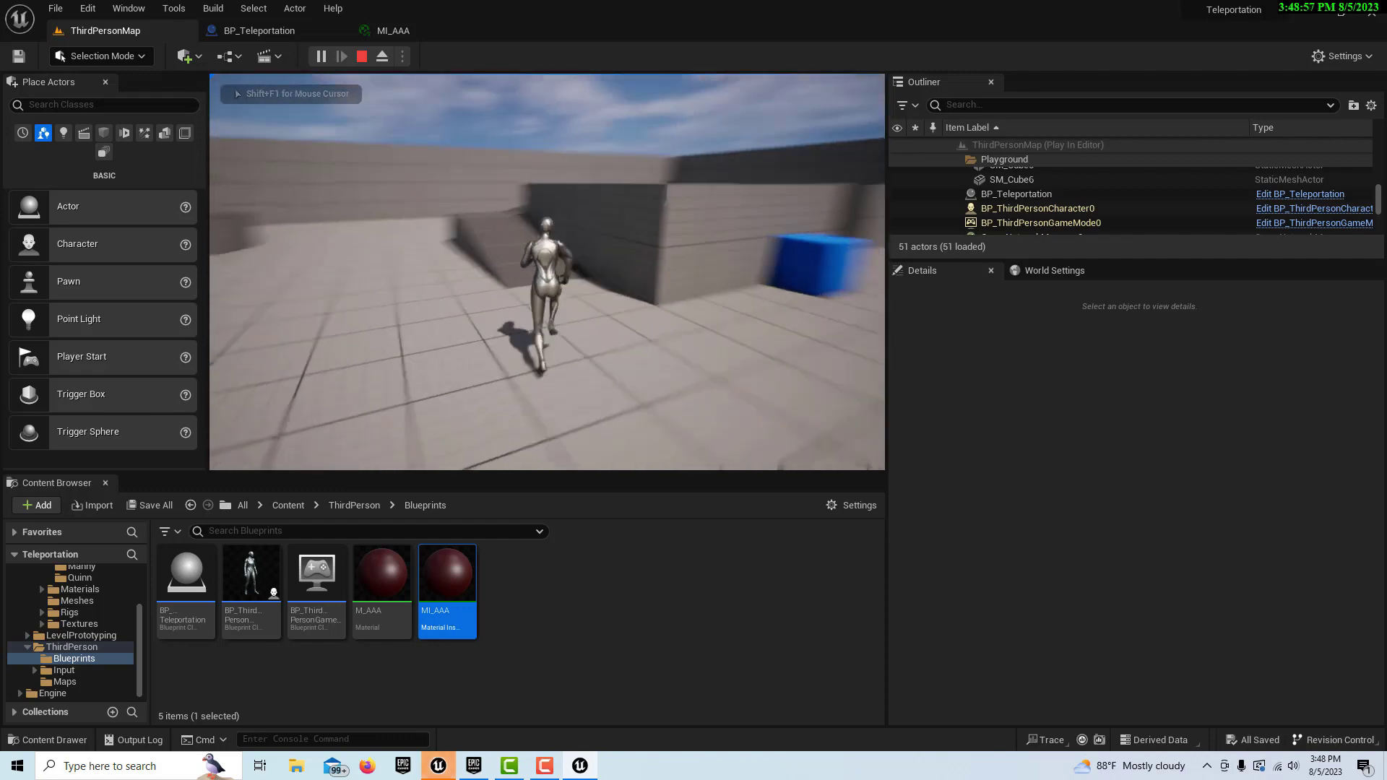
pyautogui.press('w')
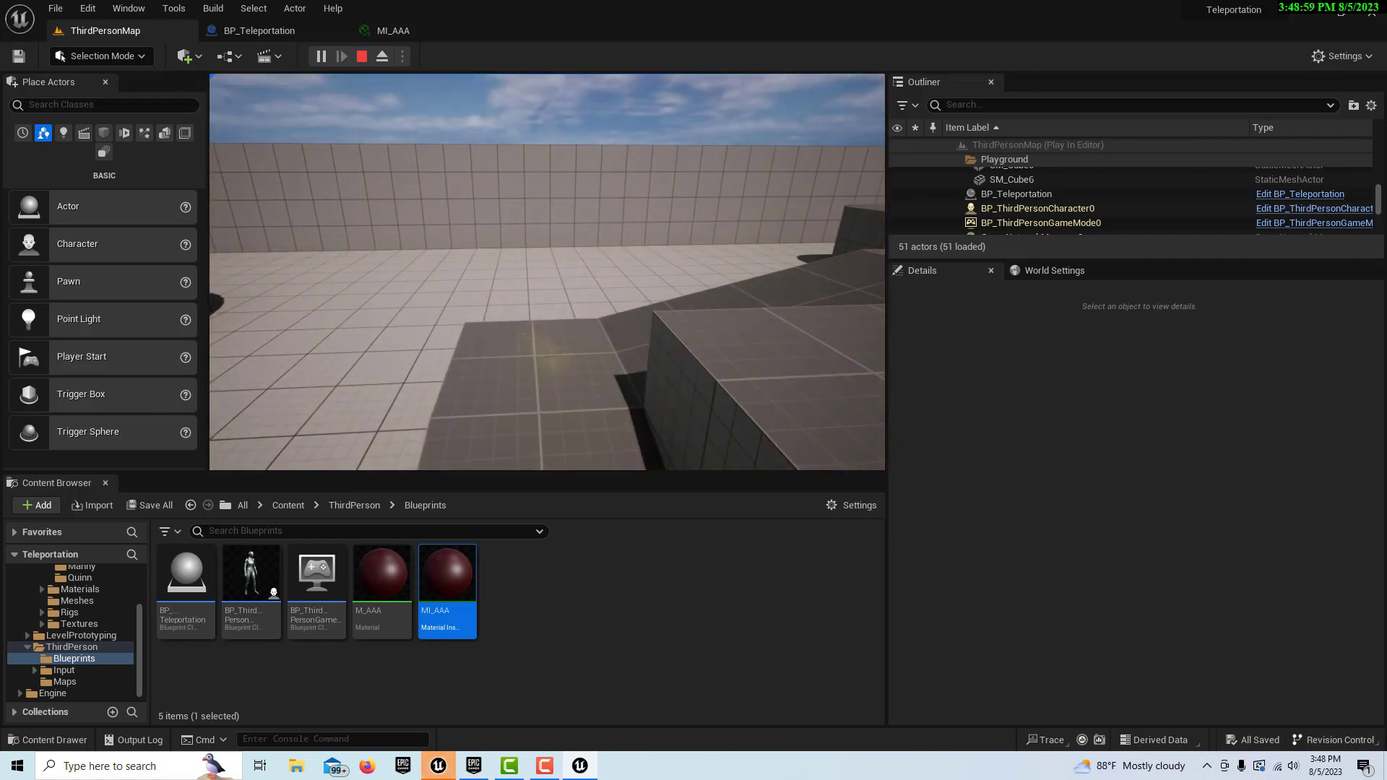
pyautogui.press('Escape')
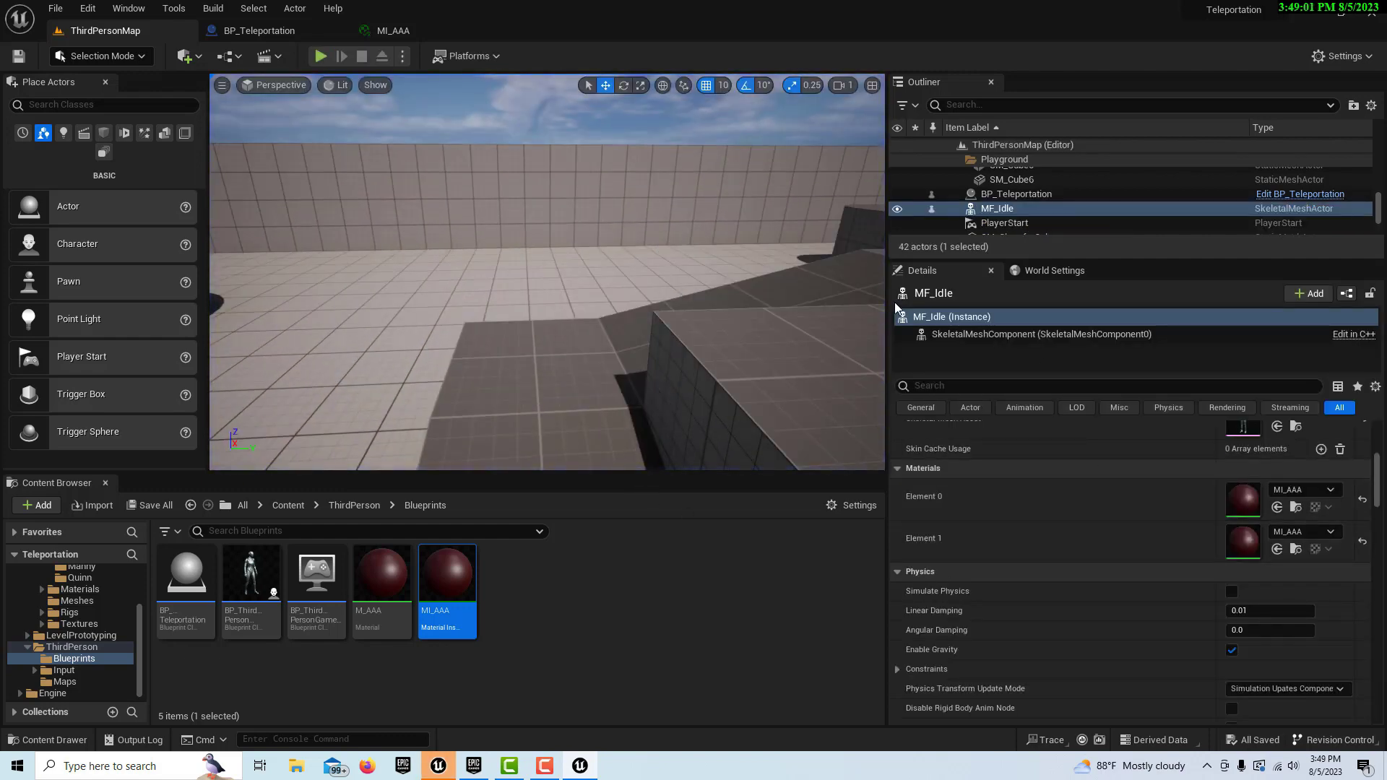
# In MI_AAA, set Intensity to about 37.8 and Power to about 2.13, and save the material instance.
pyautogui.click(395, 30)
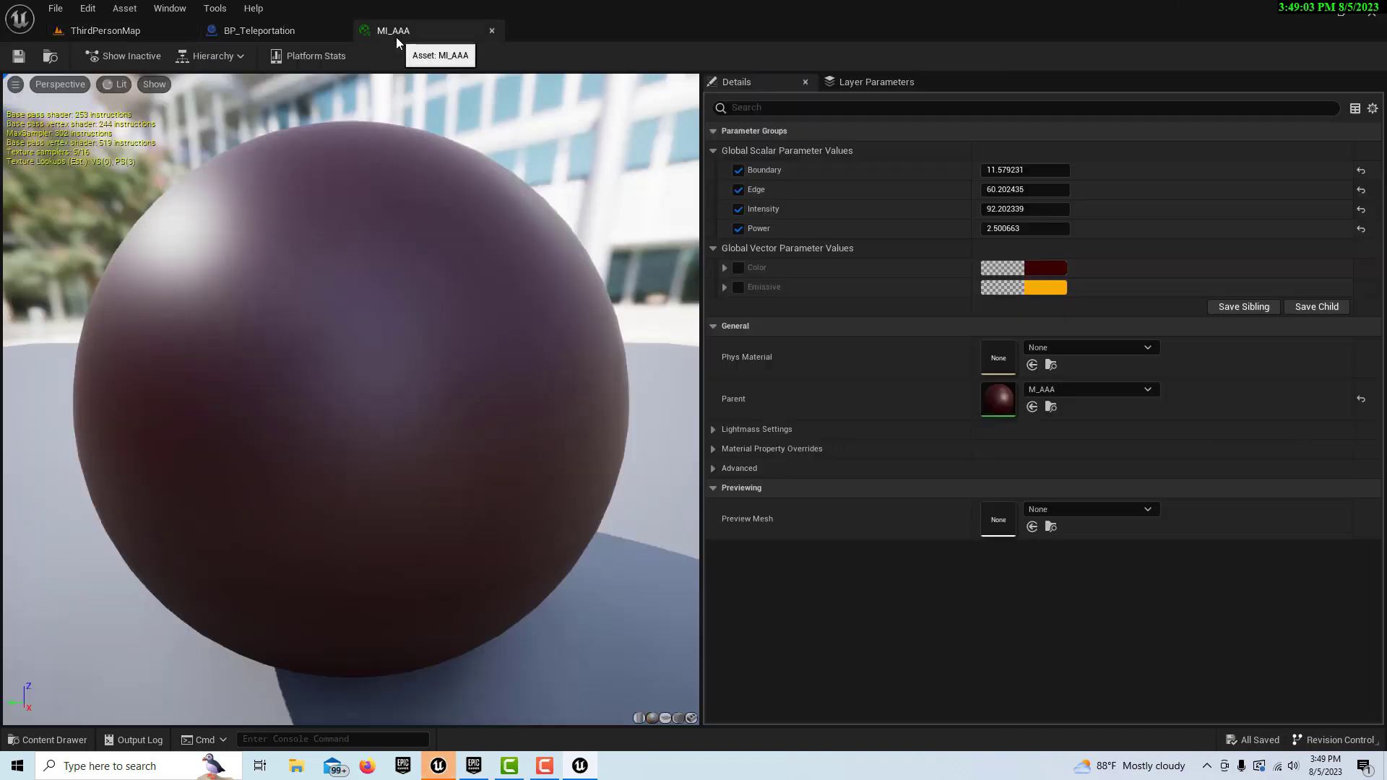
pyautogui.moveTo(1006, 209); pyautogui.dragTo(961, 211)
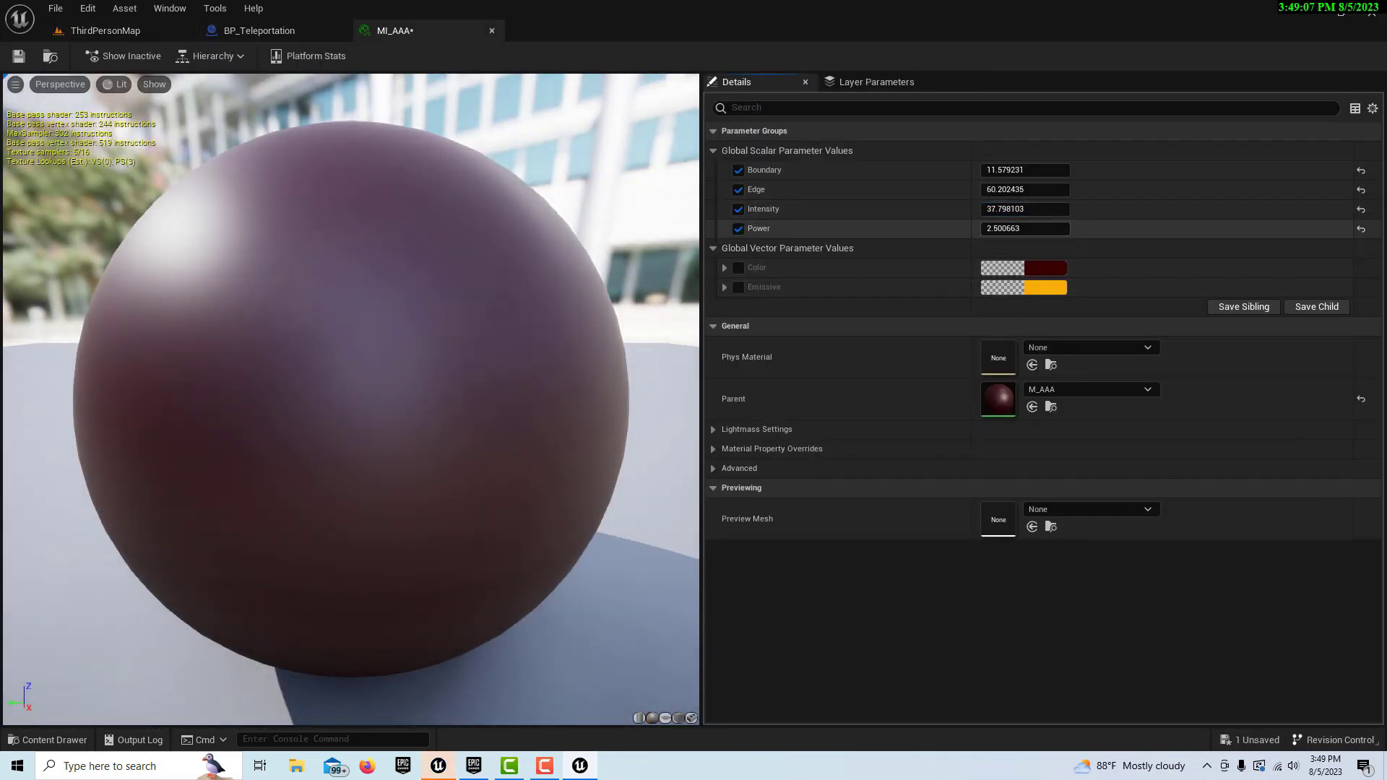
pyautogui.moveTo(1006, 229); pyautogui.dragTo(1009, 228)
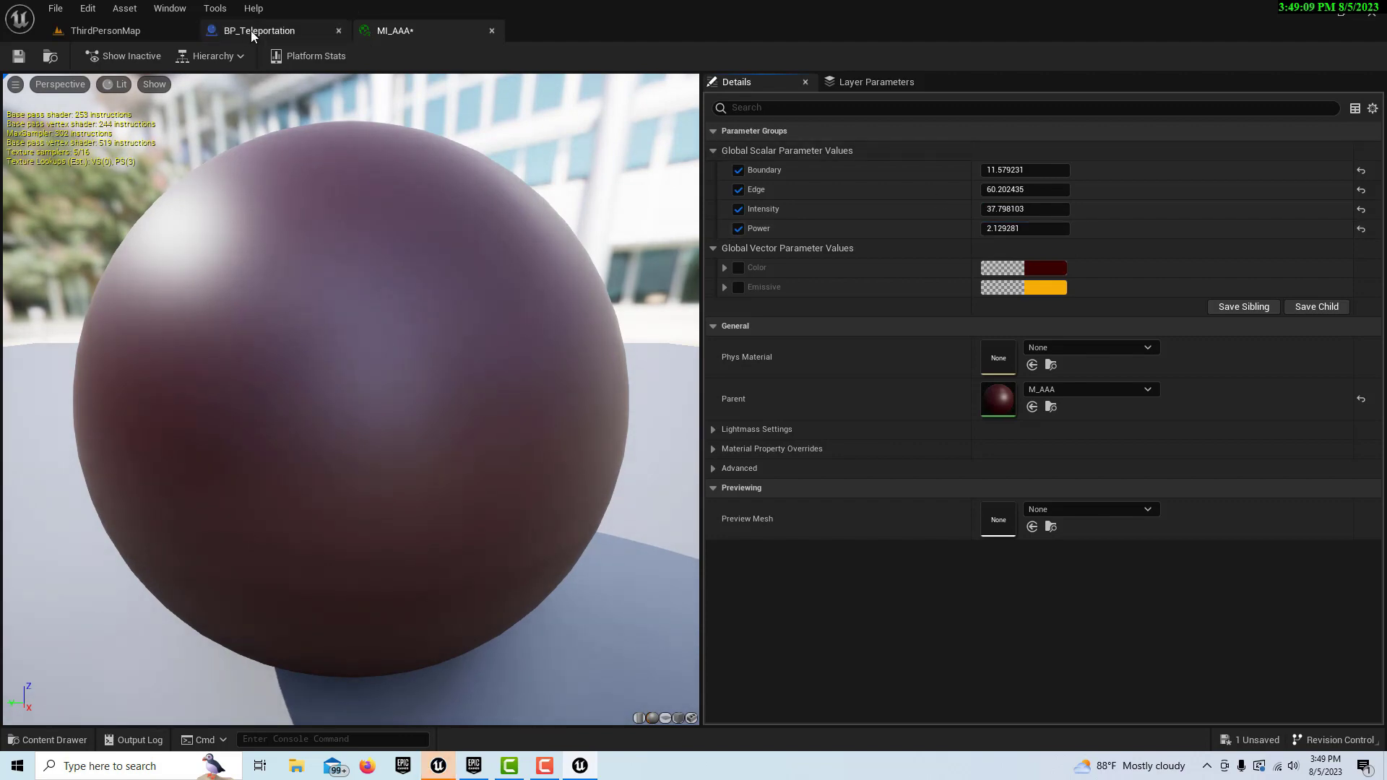
pyautogui.click(18, 56)
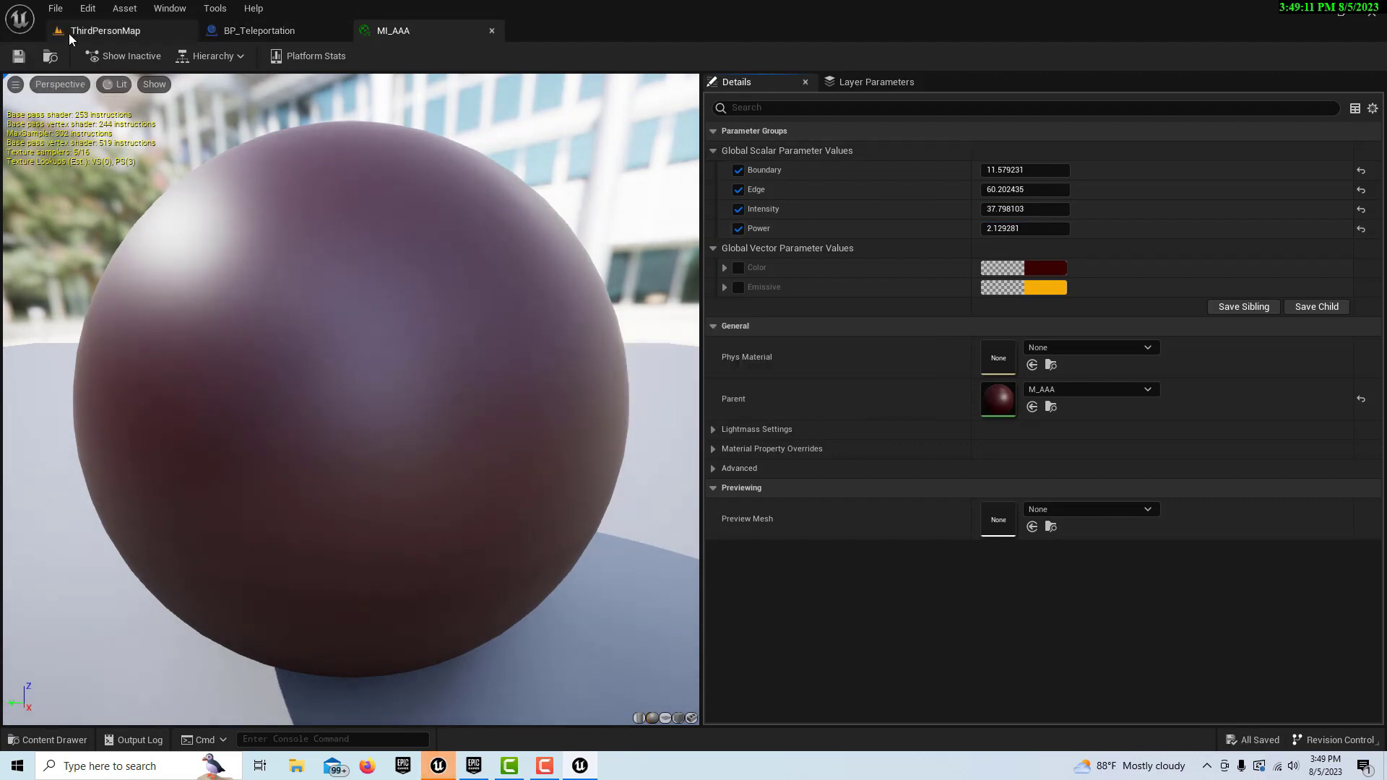
# Play ThirdPersonMap again and run the character toward the teleportation box to check the softened glow.
pyautogui.click(105, 30)
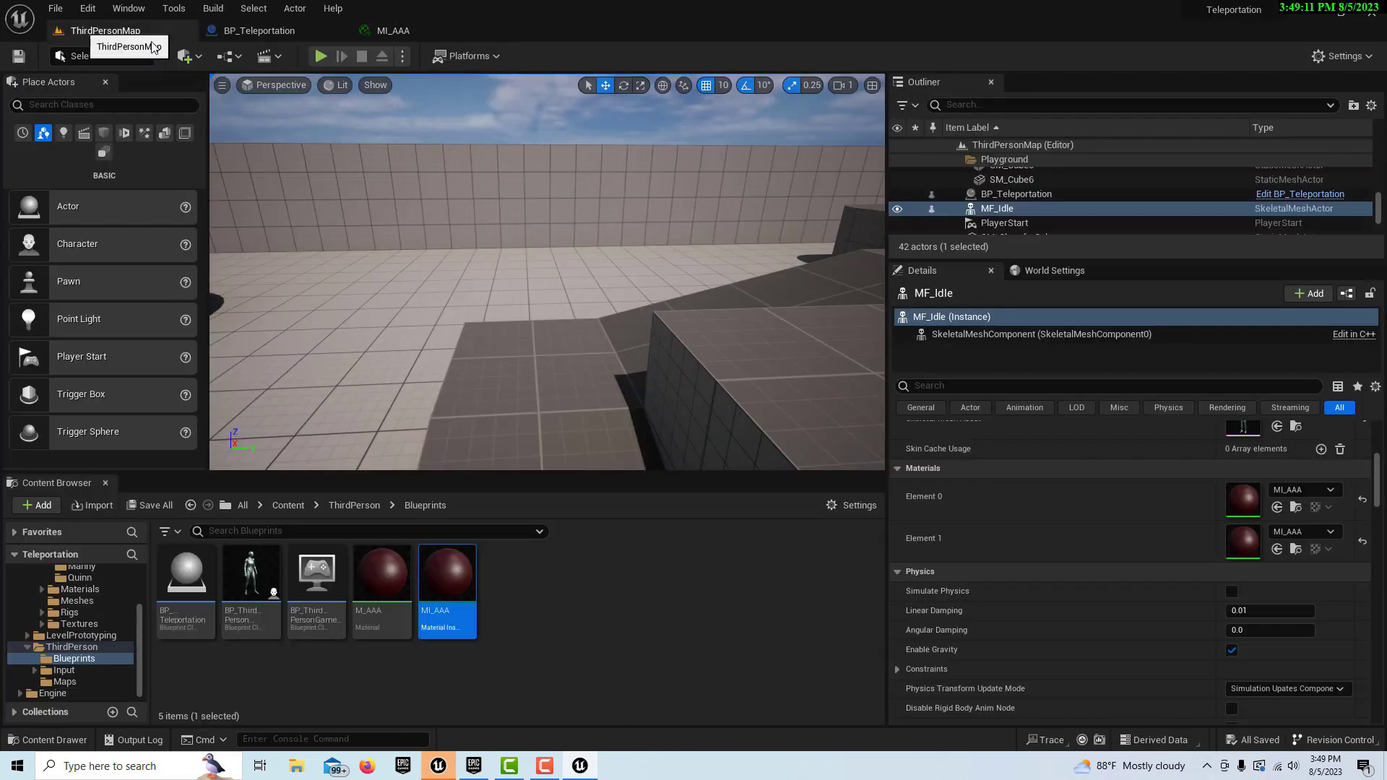
pyautogui.click(318, 57)
pyautogui.press('w')
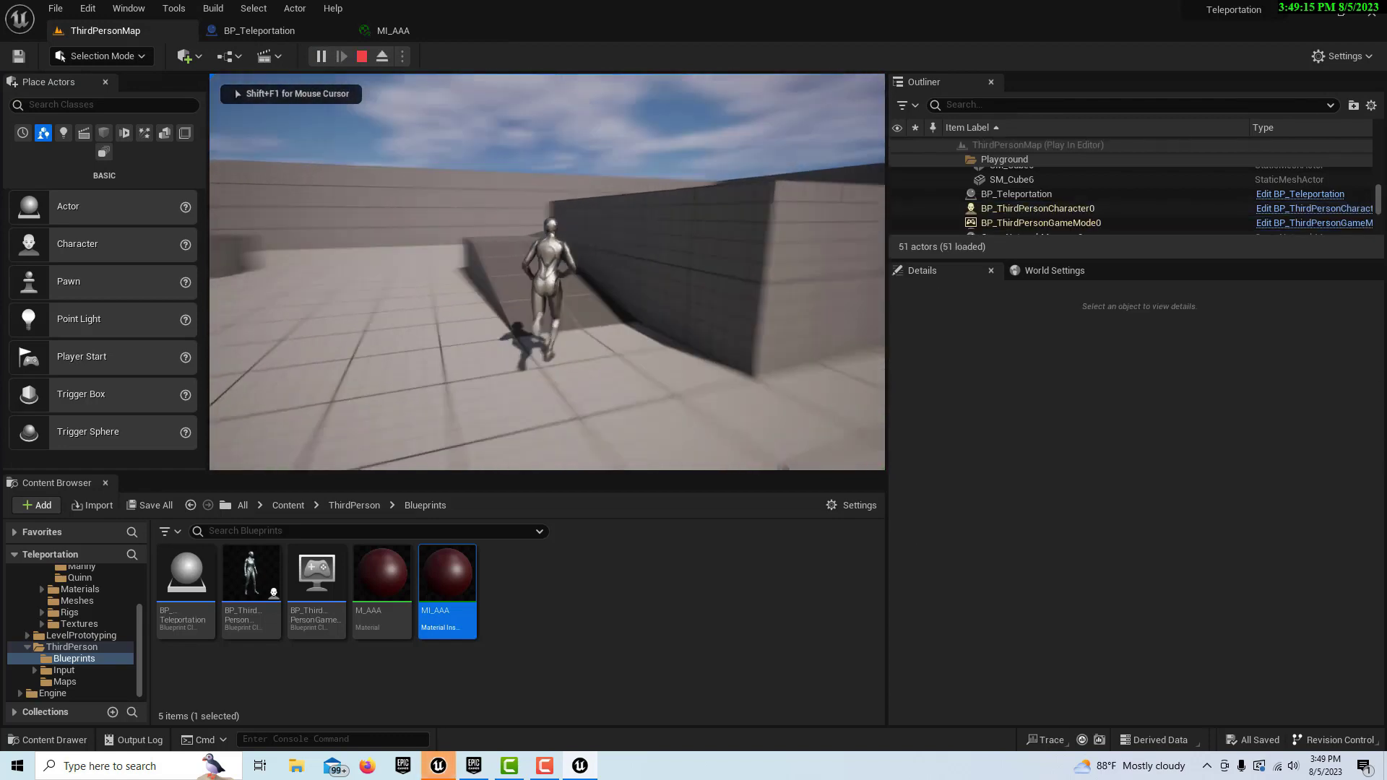